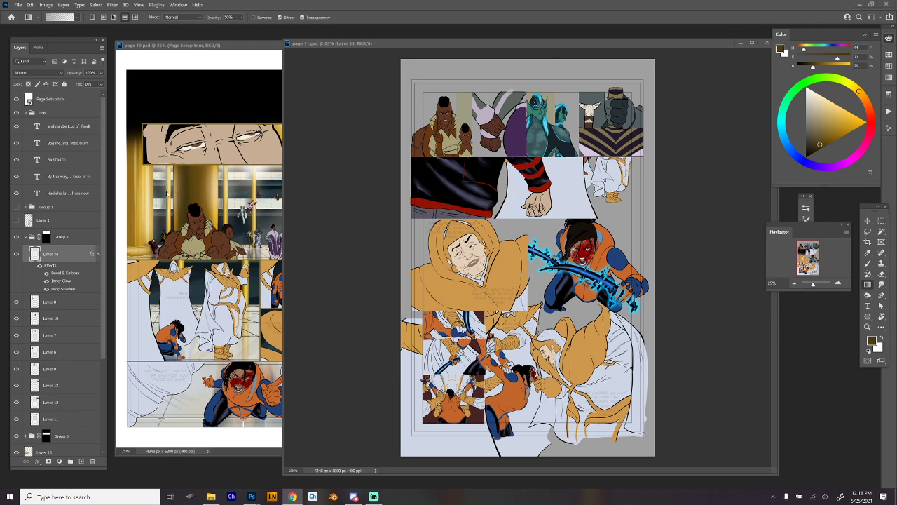
# Reposition the page 11 document window over page 10 and enlarge the view of its upper panels
pyautogui.moveTo(387, 43); pyautogui.dragTo(303, 47)
pyautogui.scroll(8, 405, 110)
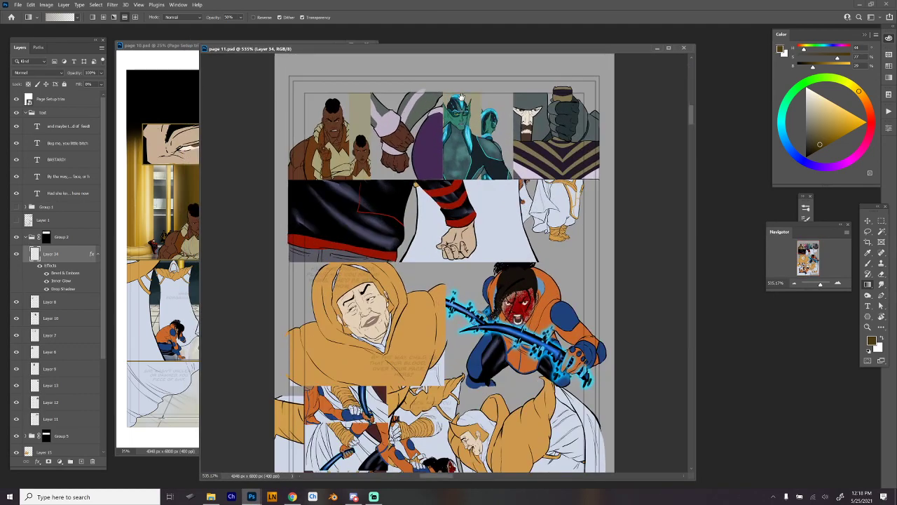
pyautogui.scroll(-7, 453, 124)
pyautogui.scroll(2, 505, 163)
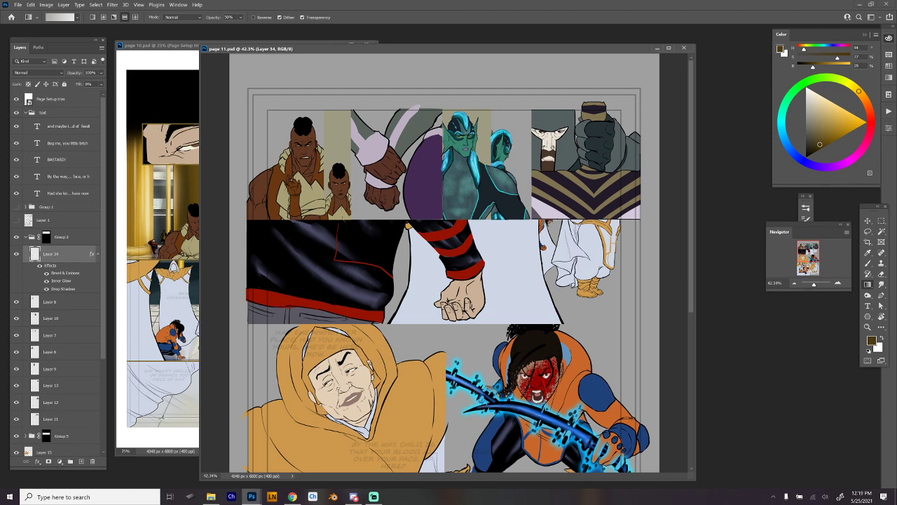
pyautogui.hotkey('alt', 'Tab')
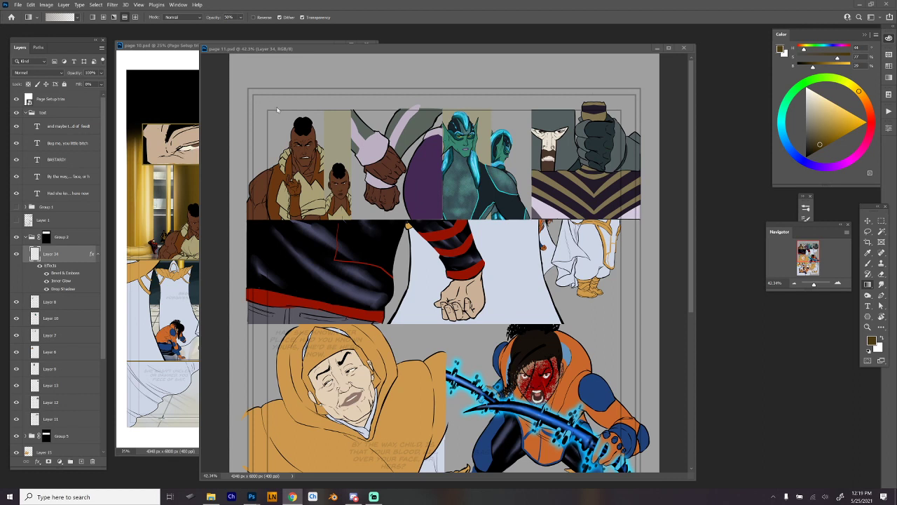
pyautogui.click(250, 119)
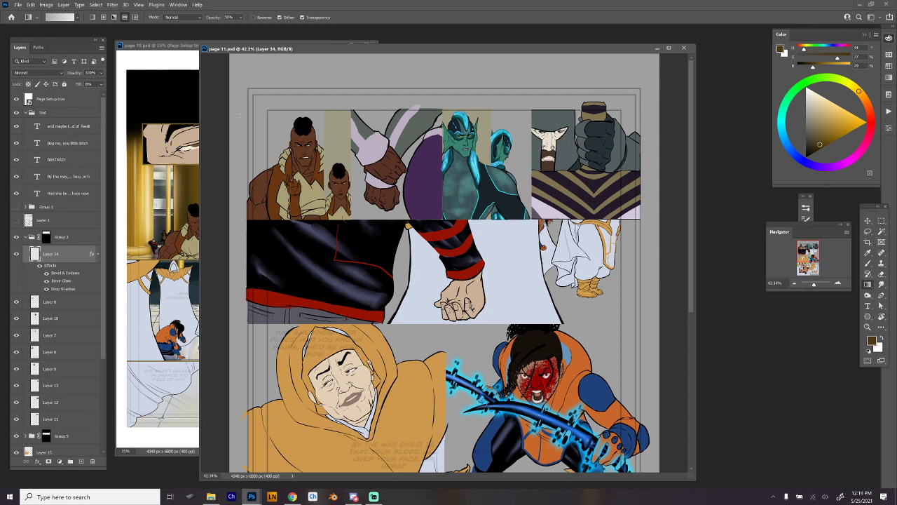
# Check which artwork Group 2 holds by toggling its visibility, and collapse the group in the layer stack
pyautogui.click(17, 238)
pyautogui.click(17, 237)
pyautogui.click(58, 241)
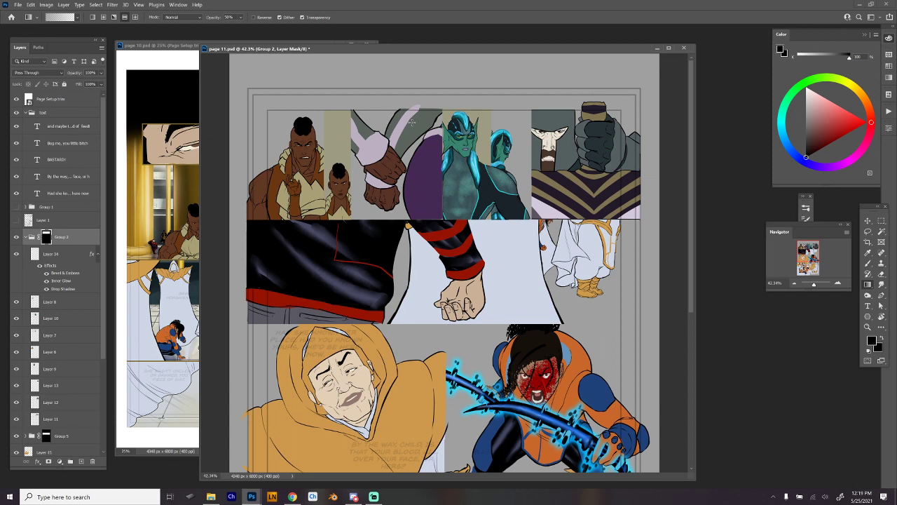
pyautogui.click(293, 496)
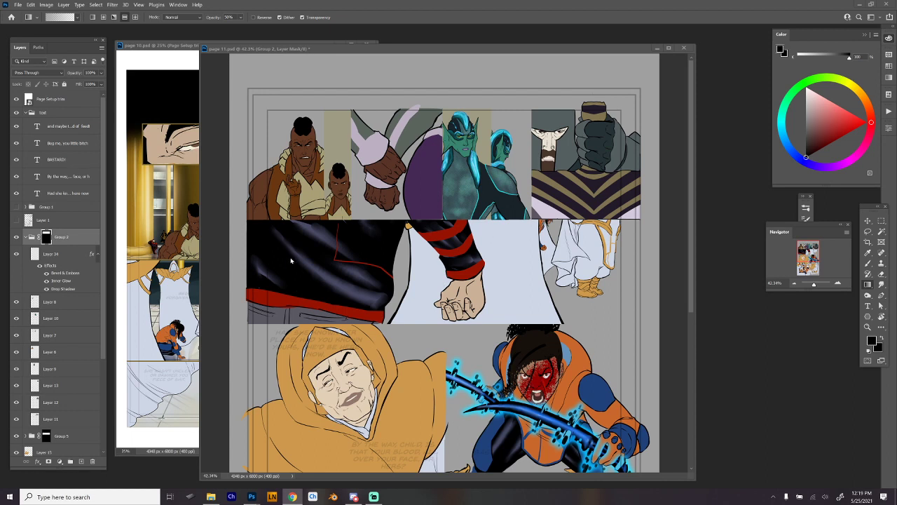
pyautogui.click(25, 237)
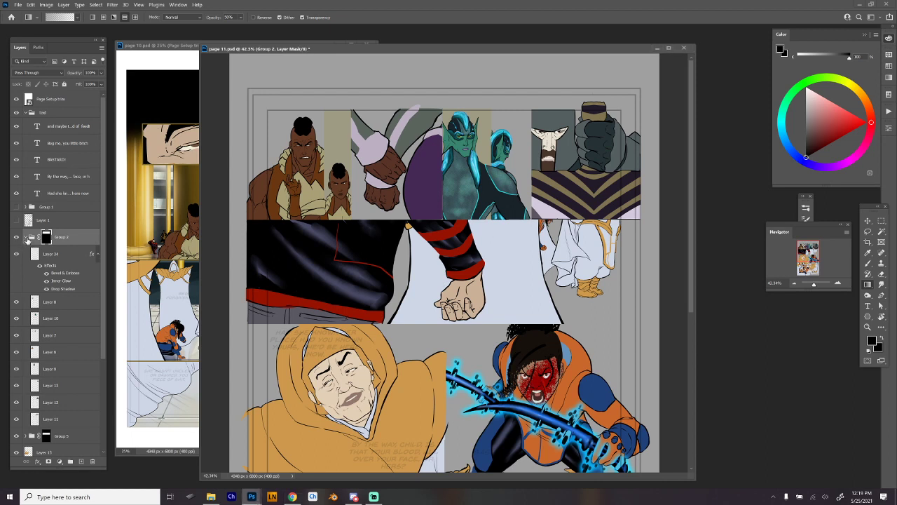
pyautogui.click(25, 237)
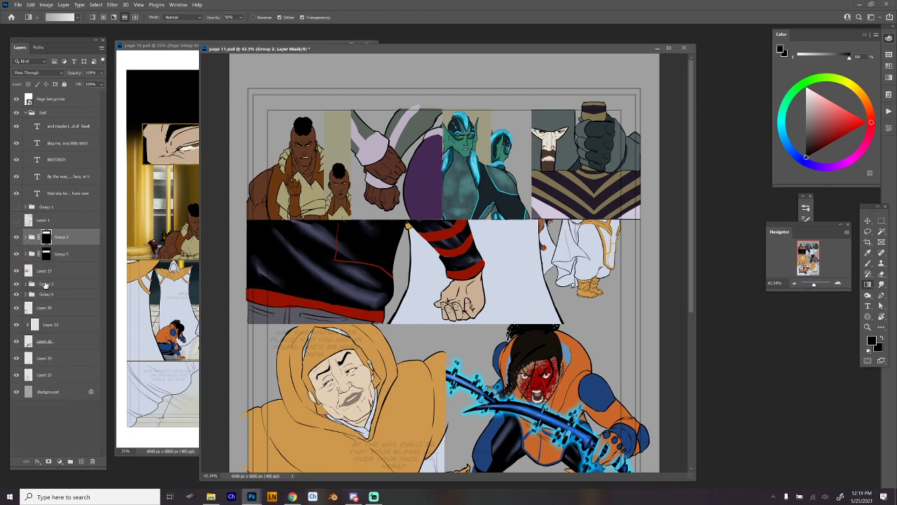
# Load Group 5's mask as a selection and move the selection down to the top edge of the hooded man's panel row
pyautogui.scroll(-5, 517, 315)
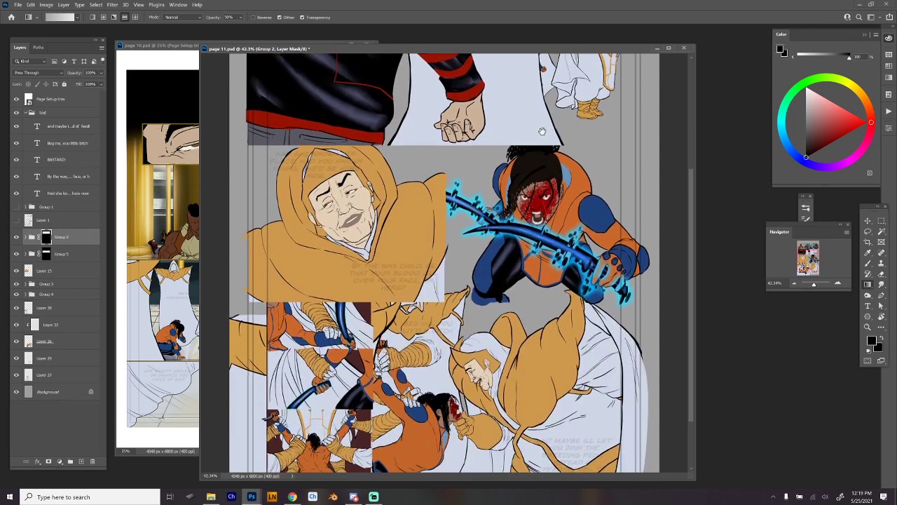
pyautogui.scroll(1, 529, 227)
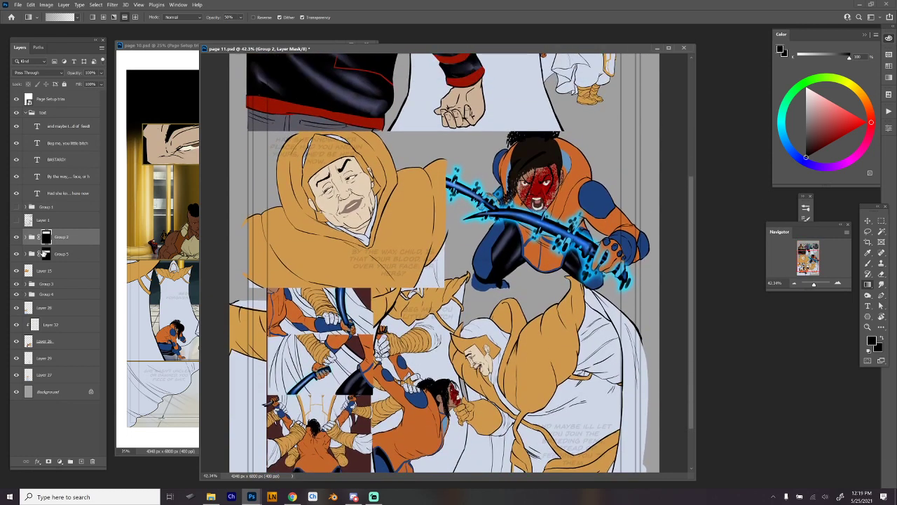
pyautogui.keyDown('ctrl'); pyautogui.click(46, 257); pyautogui.keyUp('ctrl')
pyautogui.click(17, 273)
pyautogui.click(17, 272)
pyautogui.click(46, 257)
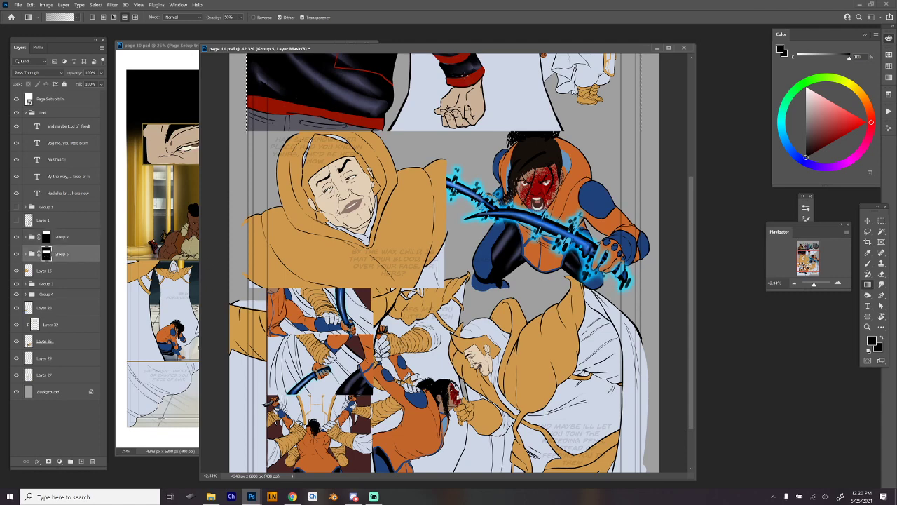
pyautogui.press('m')
pyautogui.moveTo(470, 81); pyautogui.dragTo(454, 231)
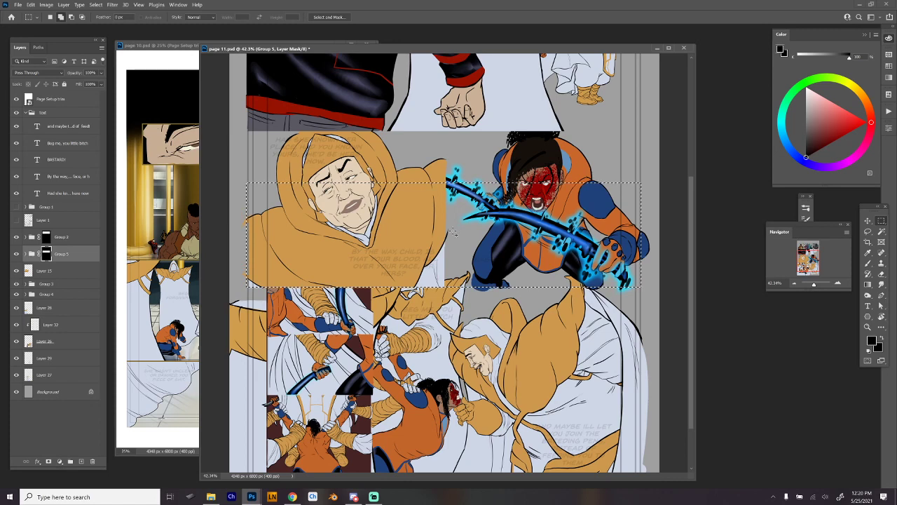
pyautogui.moveTo(461, 222); pyautogui.dragTo(457, 187)
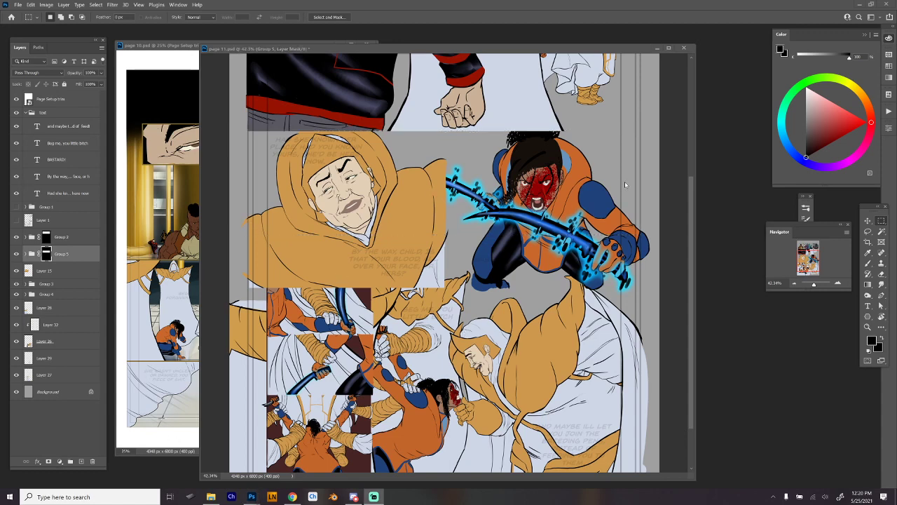
pyautogui.click(501, 46)
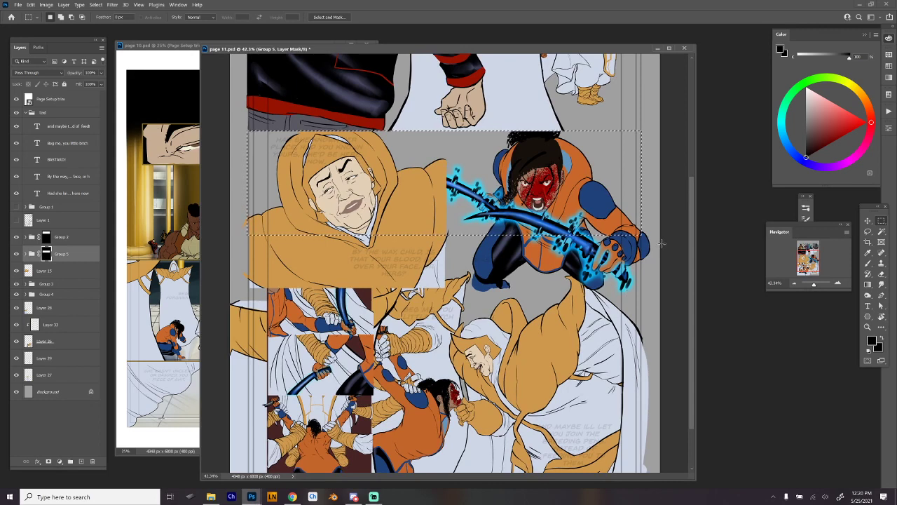
# Transform the selection to about 50% width and 150% height so it frames the hooded man's panel
pyautogui.hotkey('ctrl', 't')
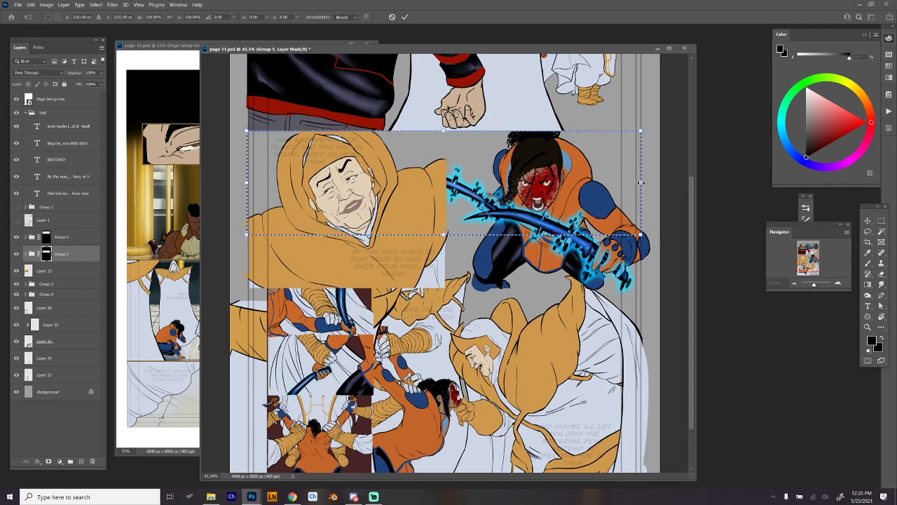
pyautogui.moveTo(483, 223); pyautogui.dragTo(444, 227)
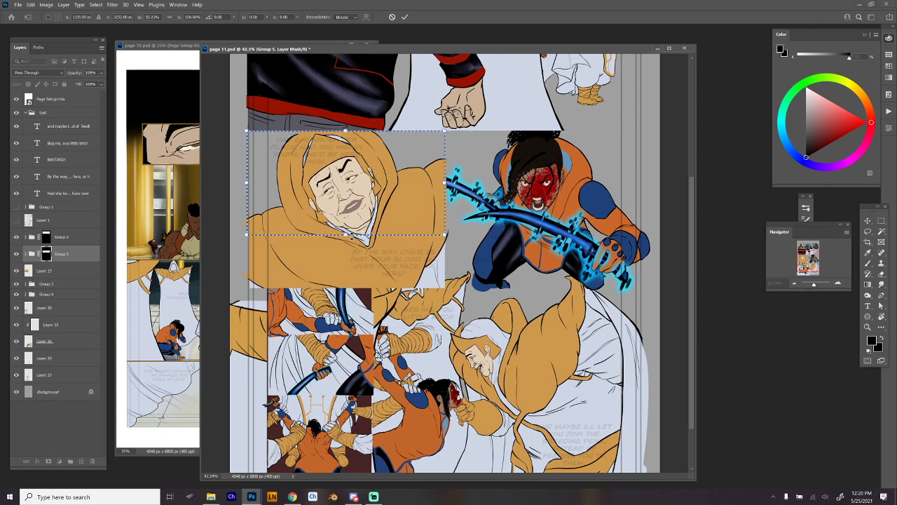
pyautogui.moveTo(351, 237); pyautogui.dragTo(350, 287)
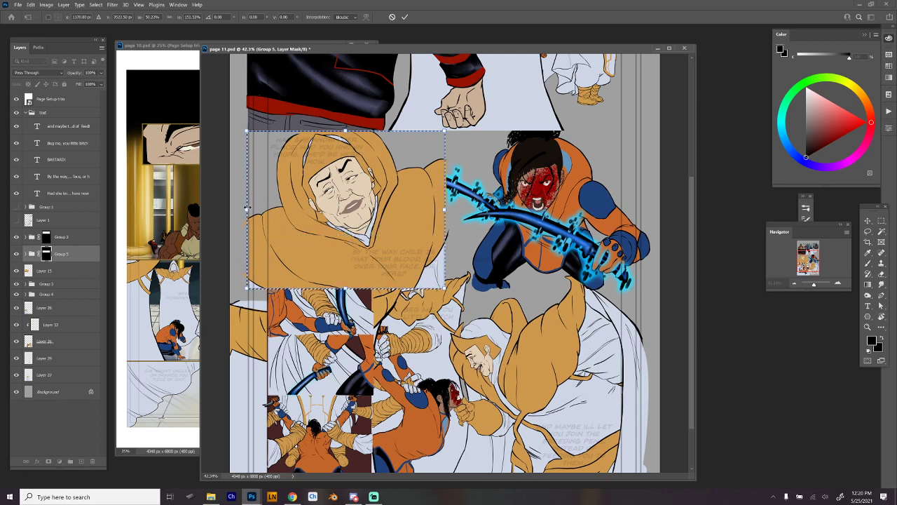
pyautogui.moveTo(246, 208); pyautogui.dragTo(247, 209)
# Put Layer 15 in a new group and mask that group with the hooded man's panel selection
pyautogui.click(63, 271)
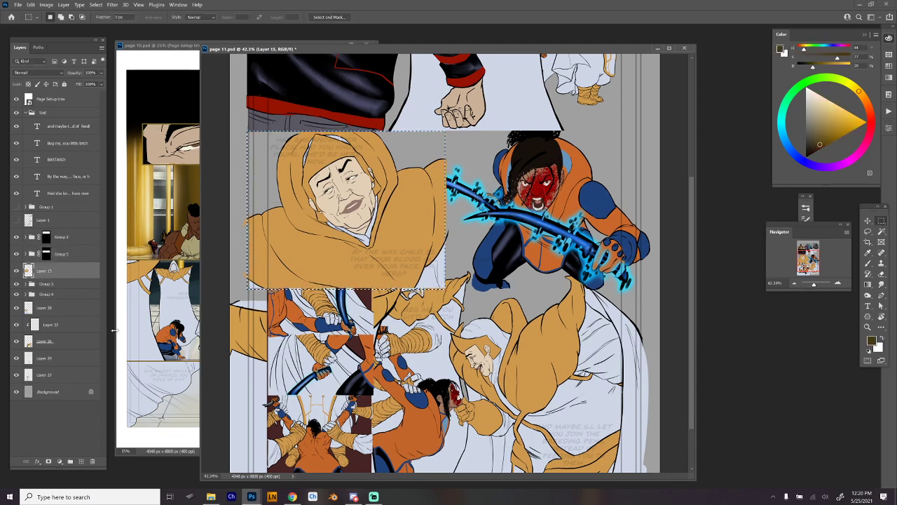
pyautogui.hotkey('ctrl', 'g')
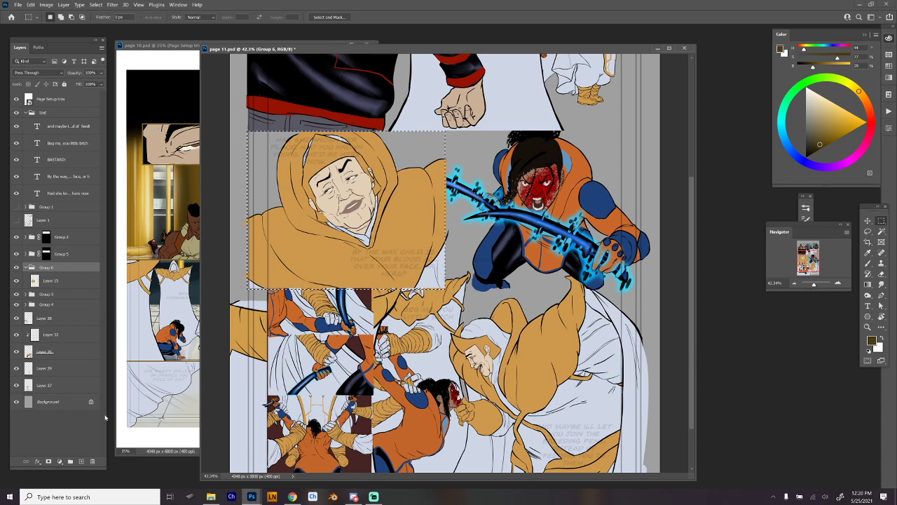
pyautogui.click(48, 461)
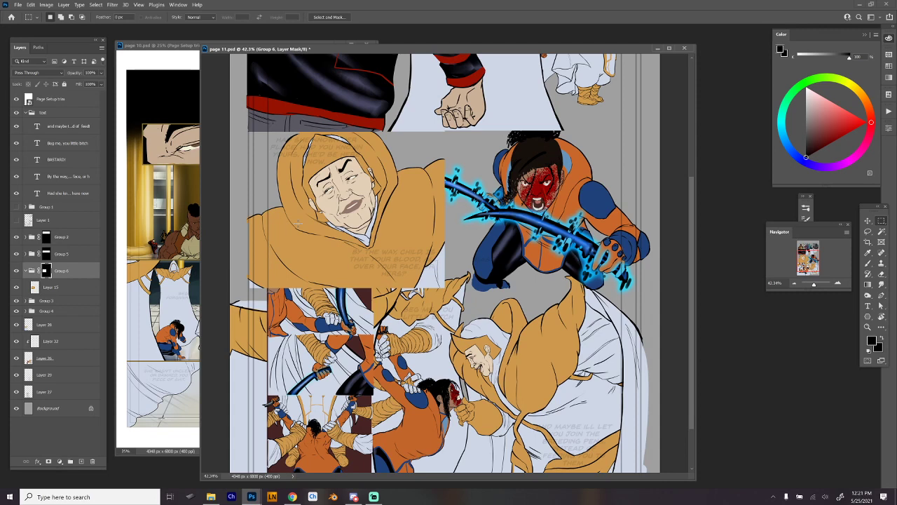
# Load Group 6's mask as a selection and use it to add a layer mask to Group 3
pyautogui.keyDown('ctrl'); pyautogui.click(46, 272); pyautogui.keyUp('ctrl')
pyautogui.click(15, 301)
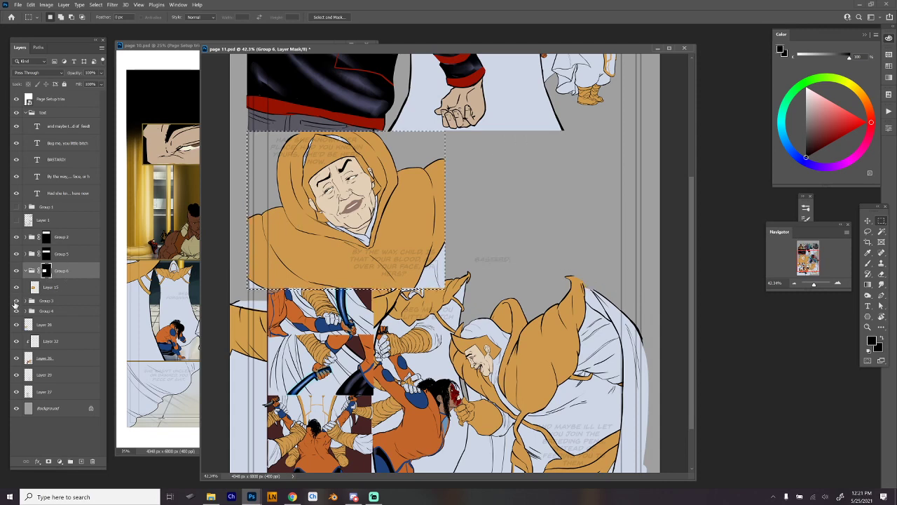
pyautogui.click(16, 301)
pyautogui.click(96, 301)
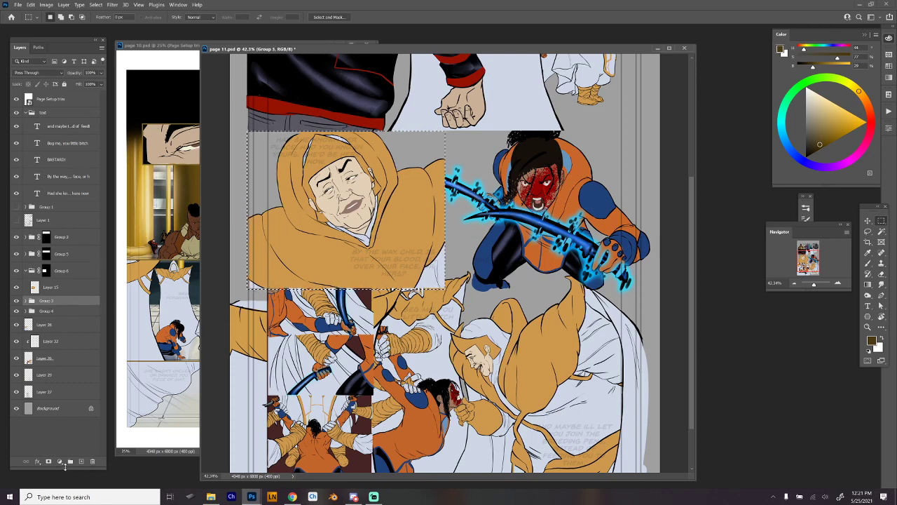
pyautogui.click(49, 461)
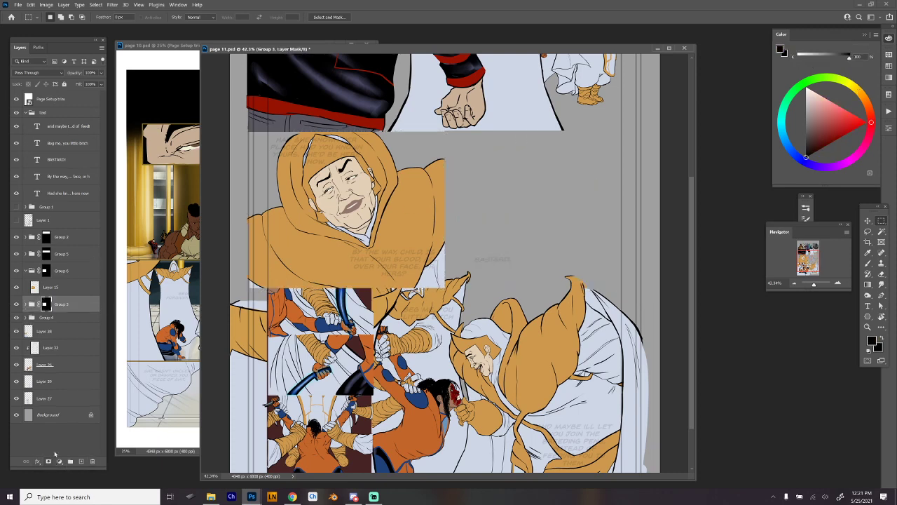
# Shift Group 3's mask over the sword fighter's panel beside the hooded man and narrow it slightly to fit the page border
pyautogui.keyDown('ctrl'); pyautogui.click(46, 306); pyautogui.keyUp('ctrl')
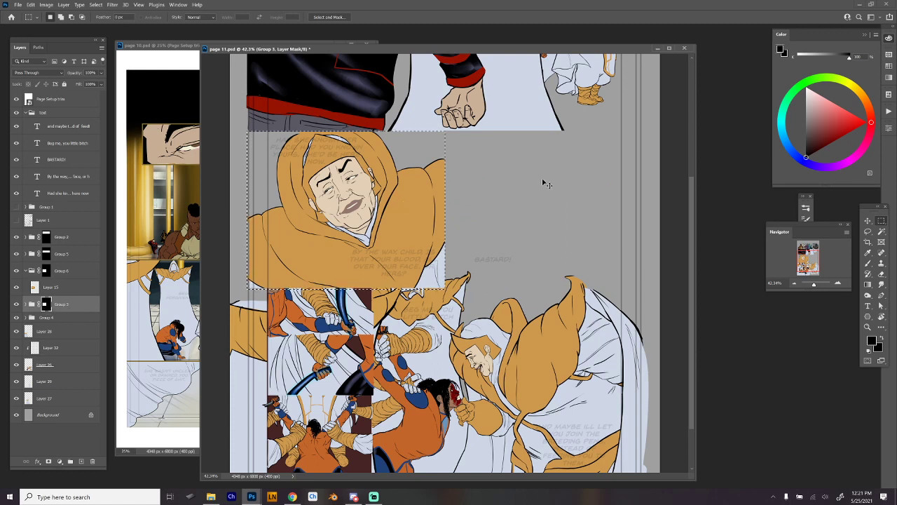
pyautogui.moveTo(381, 204); pyautogui.dragTo(553, 196)
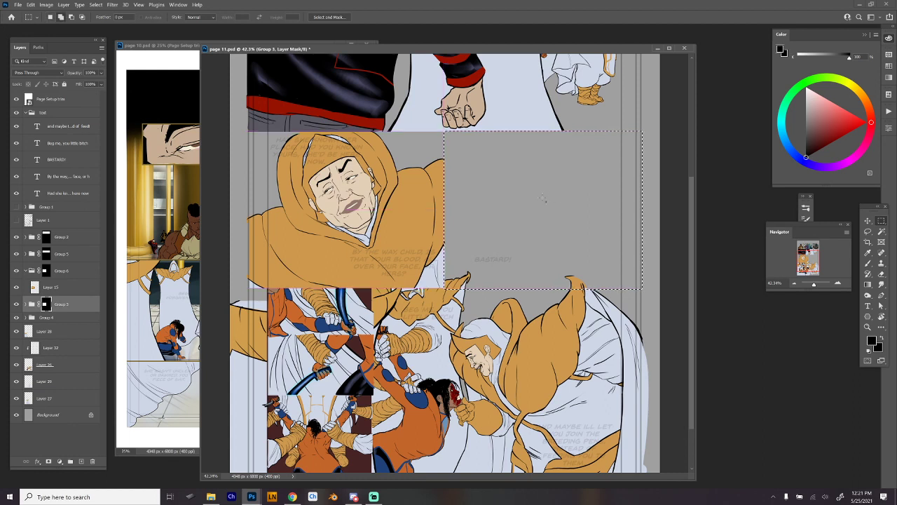
pyautogui.hotkey('ctrl', 'z')
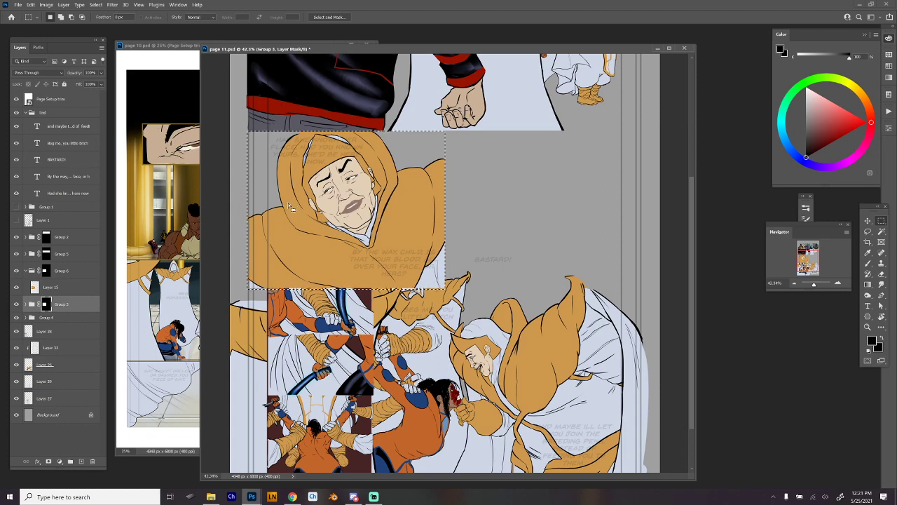
pyautogui.hotkey('ctrl', 't')
pyautogui.moveTo(289, 216); pyautogui.dragTo(491, 219)
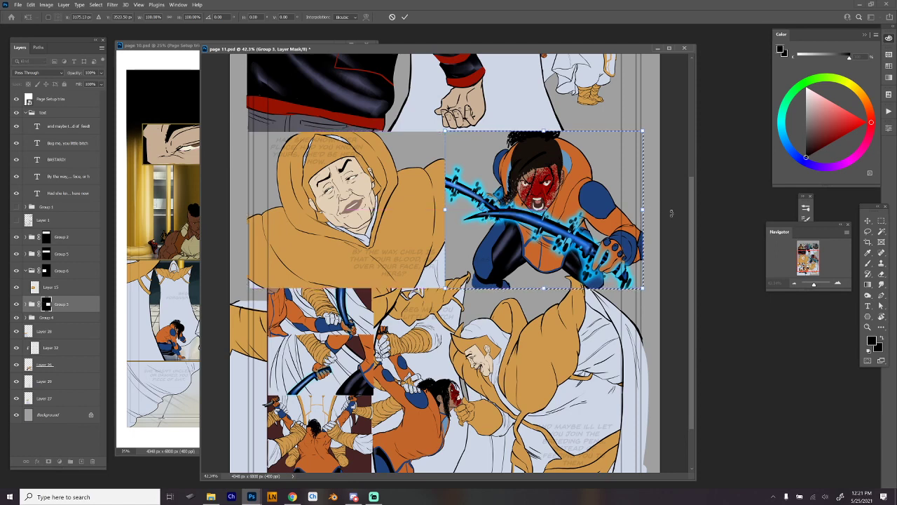
pyautogui.moveTo(645, 211); pyautogui.dragTo(642, 209)
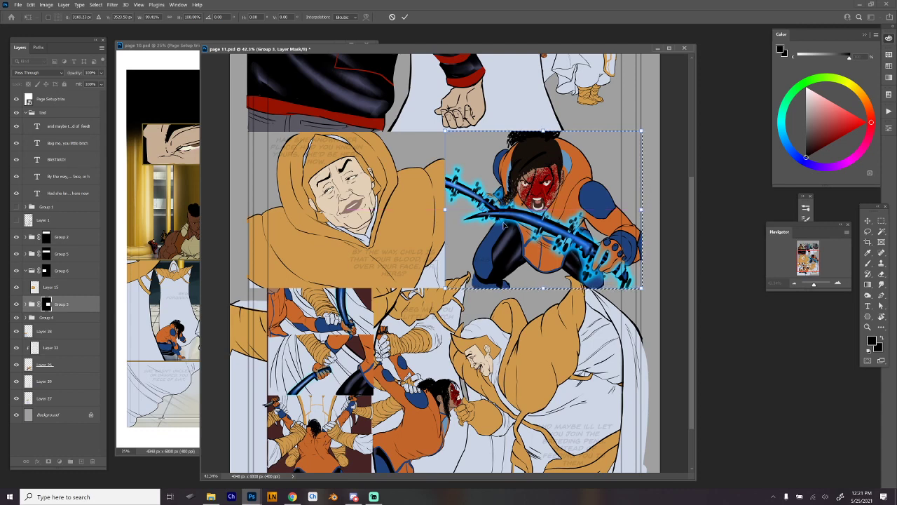
pyautogui.moveTo(509, 215); pyautogui.dragTo(509, 213)
pyautogui.press('Return')
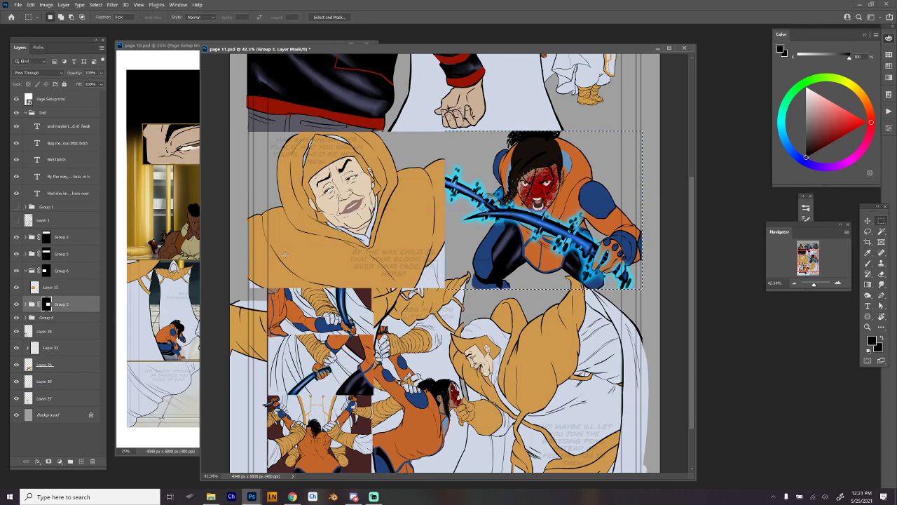
# Mask Group 4 with a rectangular selection around the three small stacked panels below the hooded man
pyautogui.click(42, 321)
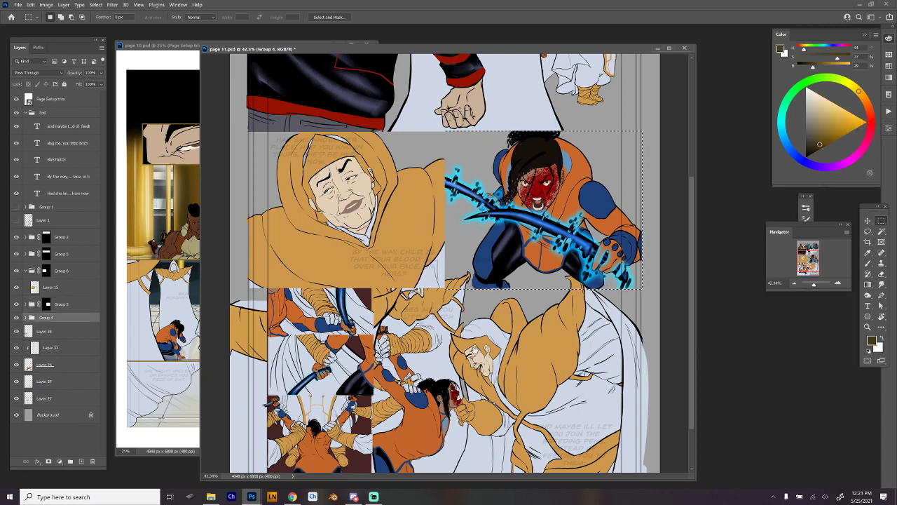
pyautogui.scroll(-3, 444, 263)
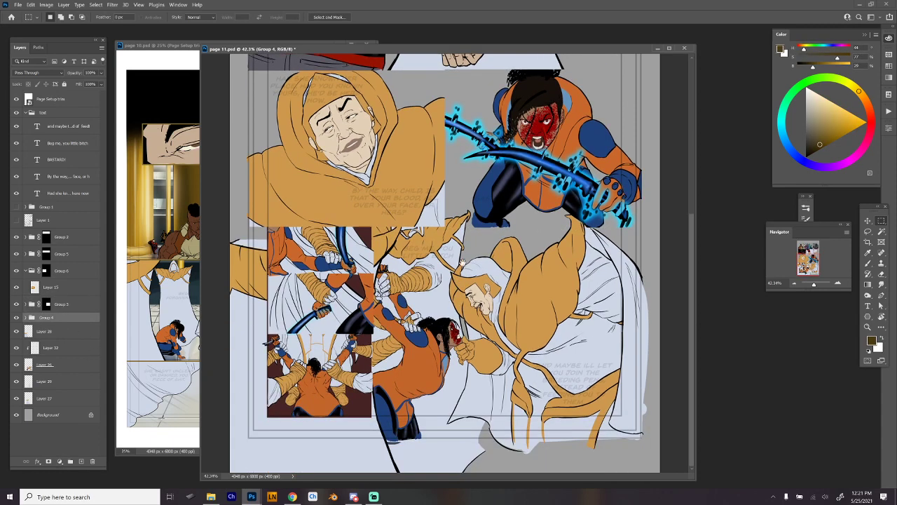
pyautogui.click(17, 319)
pyautogui.click(17, 319)
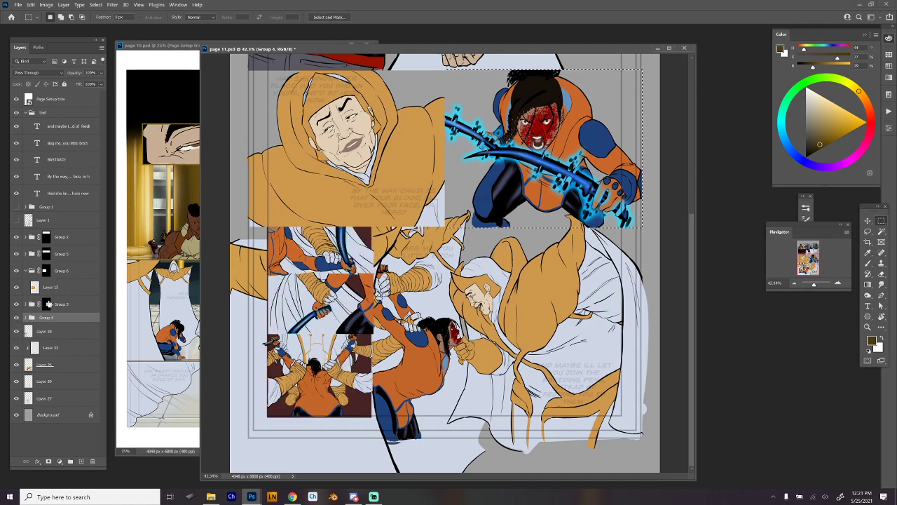
pyautogui.click(25, 317)
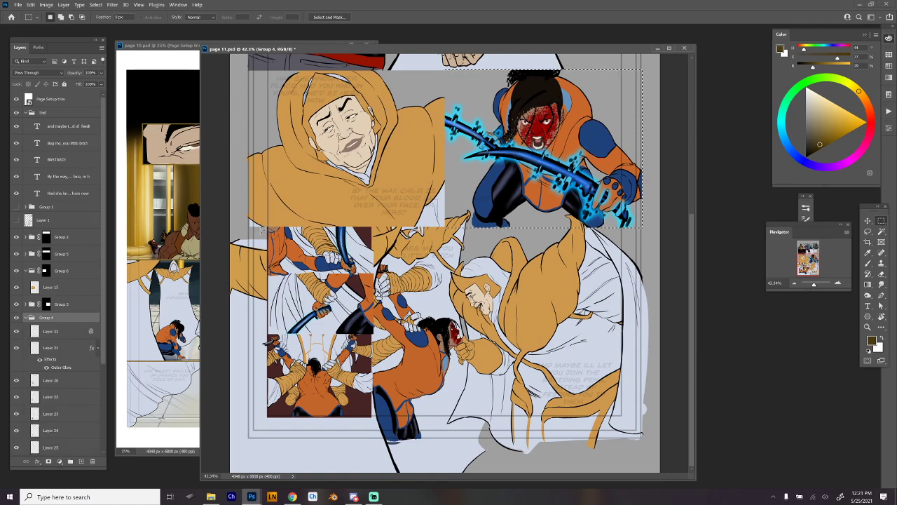
pyautogui.moveTo(264, 228); pyautogui.dragTo(372, 416)
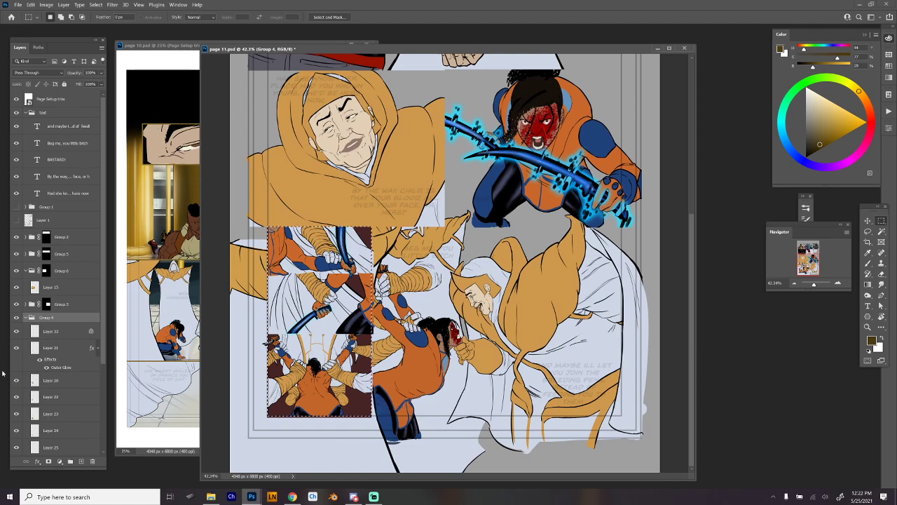
pyautogui.click(49, 462)
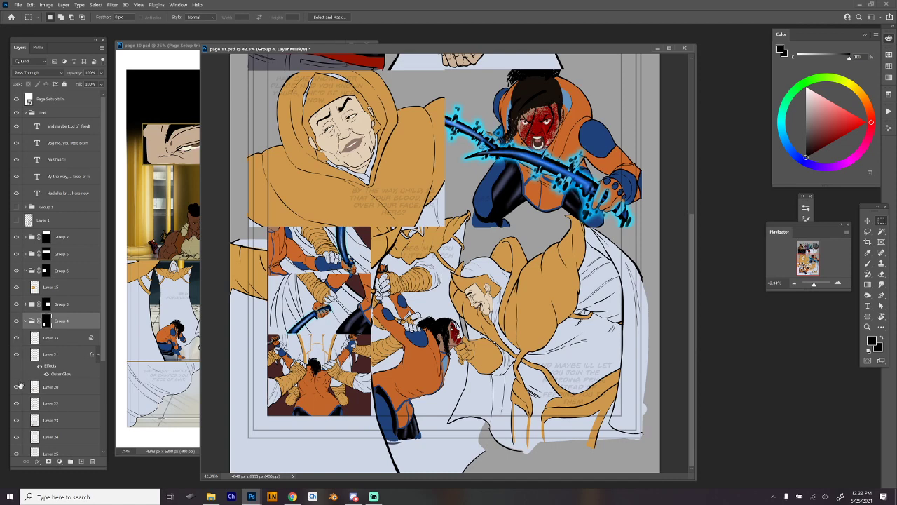
# Collapse Group 4 and put all the loose layers between it and the Background into a new group
pyautogui.scroll(-5, 42, 384)
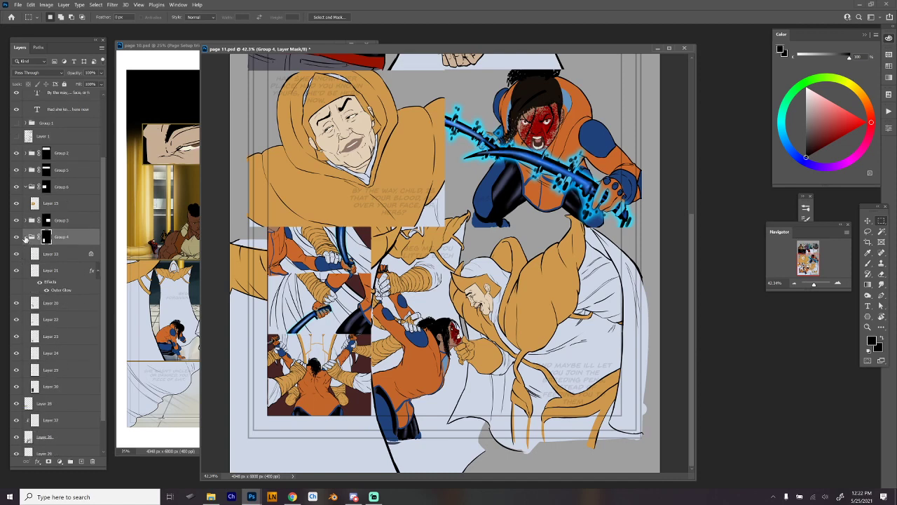
pyautogui.click(25, 237)
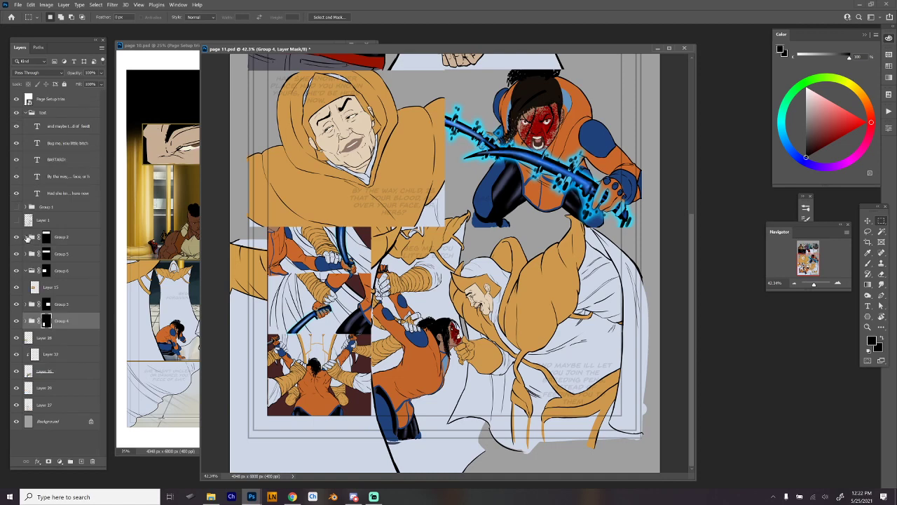
pyautogui.click(17, 338)
pyautogui.click(17, 338)
pyautogui.click(62, 339)
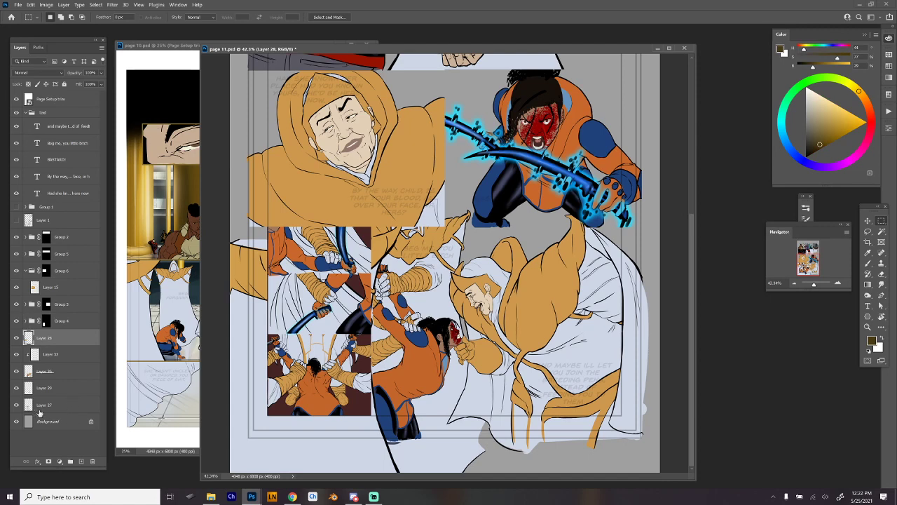
pyautogui.keyDown('shift'); pyautogui.click(63, 407); pyautogui.keyUp('shift')
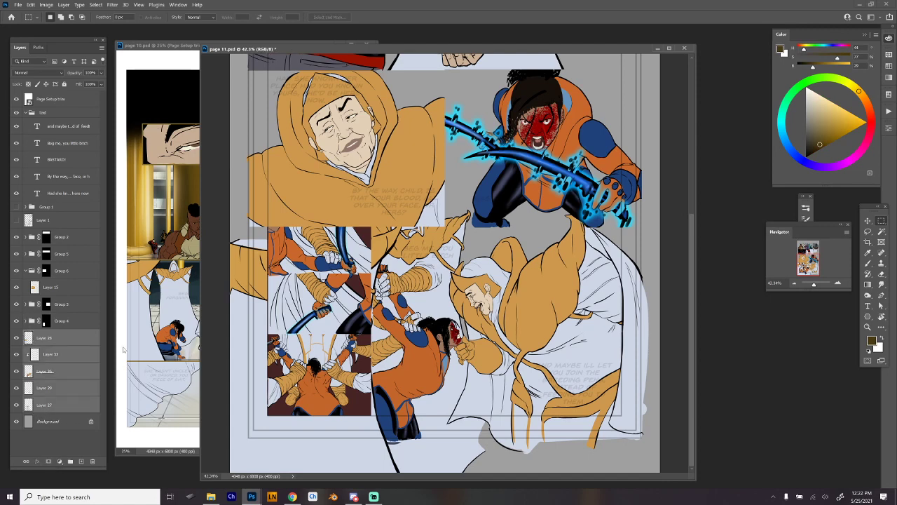
pyautogui.hotkey('ctrl', 'g')
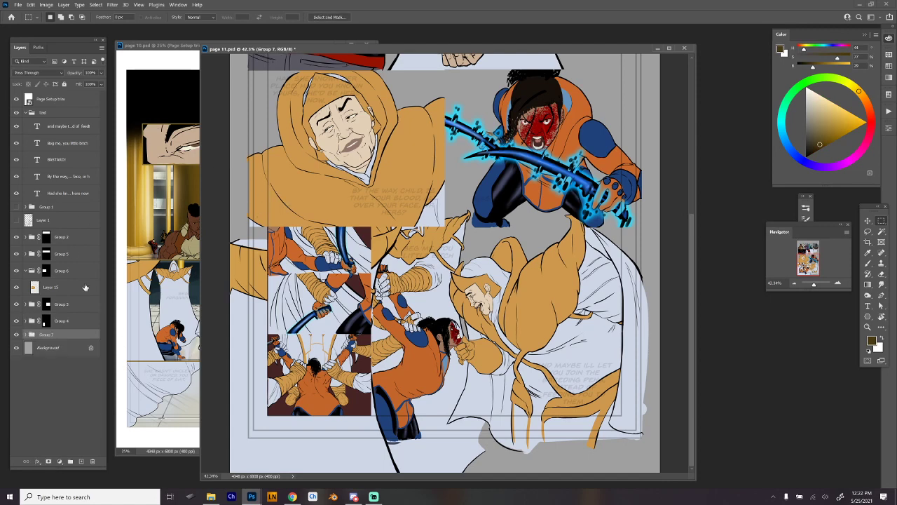
# Load Group 5's mask as a selection, move it down to the page's lower border, and mask Group 7 with it
pyautogui.keyDown('ctrl'); pyautogui.click(47, 272); pyautogui.keyUp('ctrl')
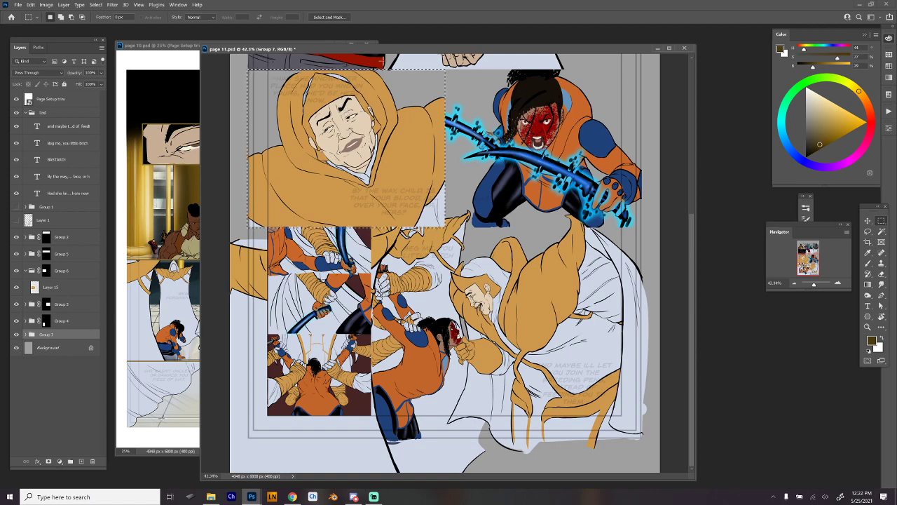
pyautogui.hotkey('ctrl', 'd')
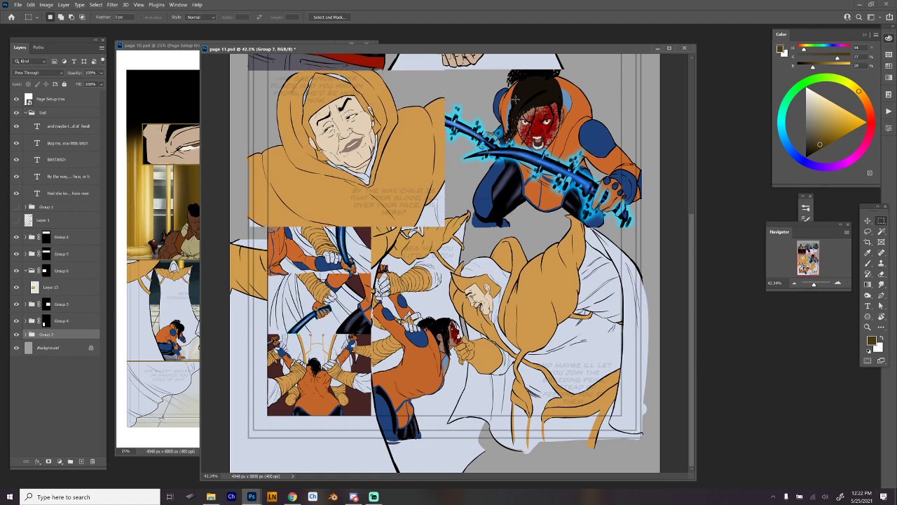
pyautogui.keyDown('ctrl'); pyautogui.click(46, 257); pyautogui.keyUp('ctrl')
pyautogui.moveTo(474, 166); pyautogui.dragTo(471, 429)
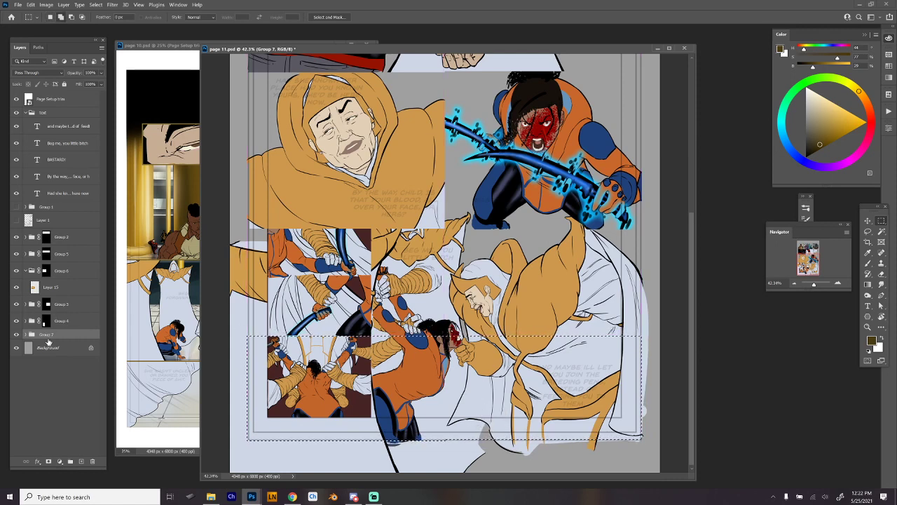
pyautogui.click(48, 461)
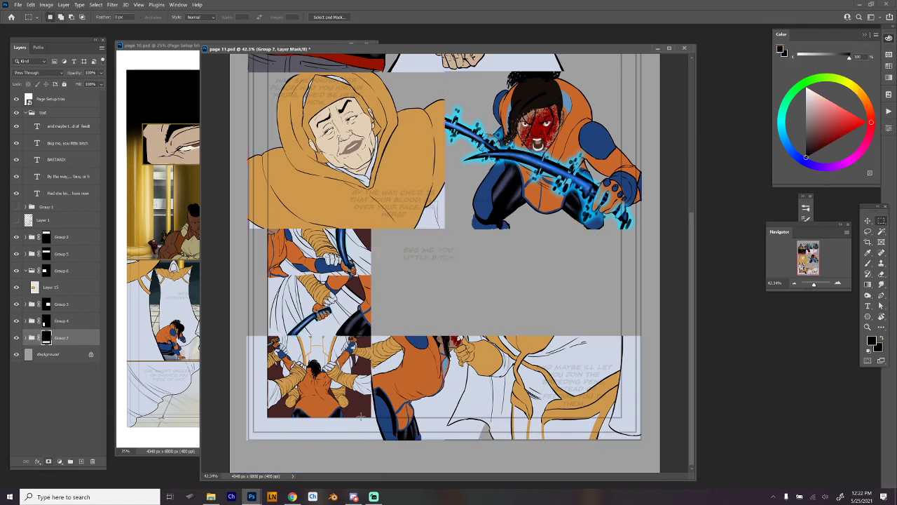
# Stretch Group 7's mask upward to meet the lower edge of the hooded man and sword fighter panels, then deselect
pyautogui.keyDown('ctrl'); pyautogui.click(46, 338); pyautogui.keyUp('ctrl')
pyautogui.hotkey('ctrl', 't')
pyautogui.moveTo(443, 335); pyautogui.dragTo(445, 227)
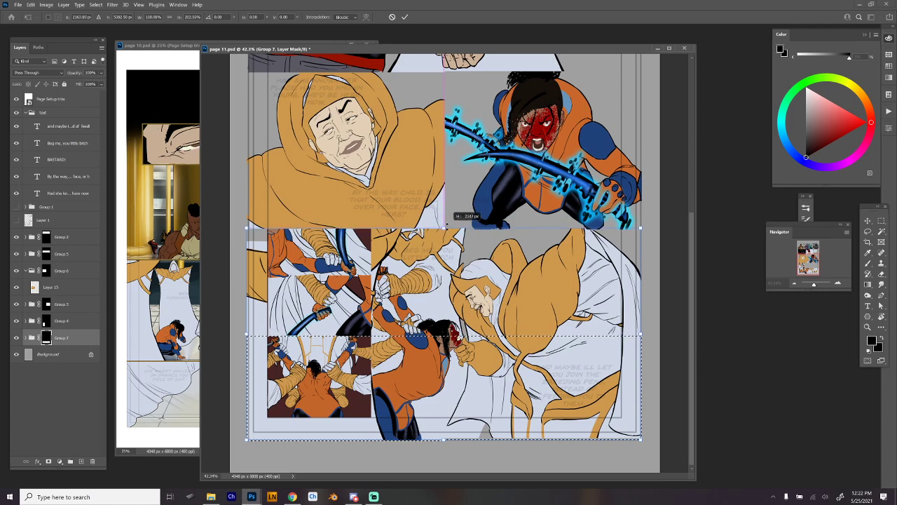
pyautogui.moveTo(446, 227); pyautogui.dragTo(446, 227)
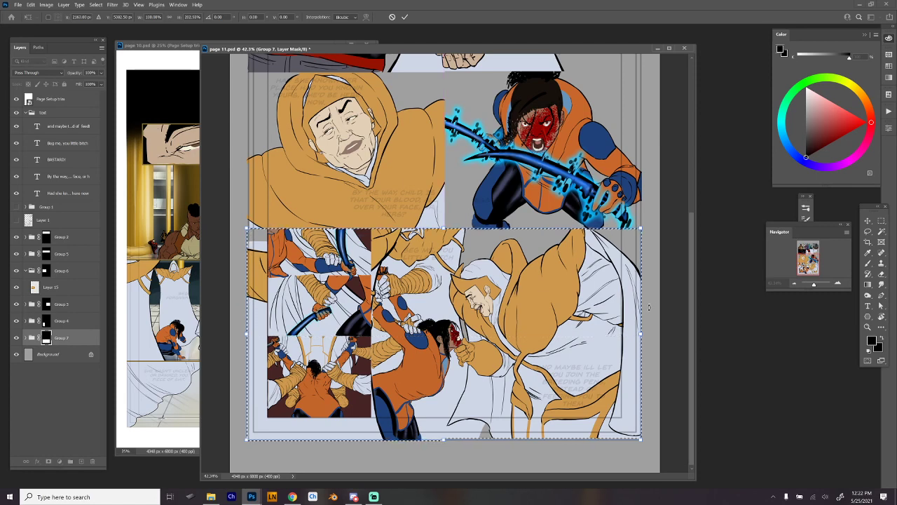
pyautogui.press('Return')
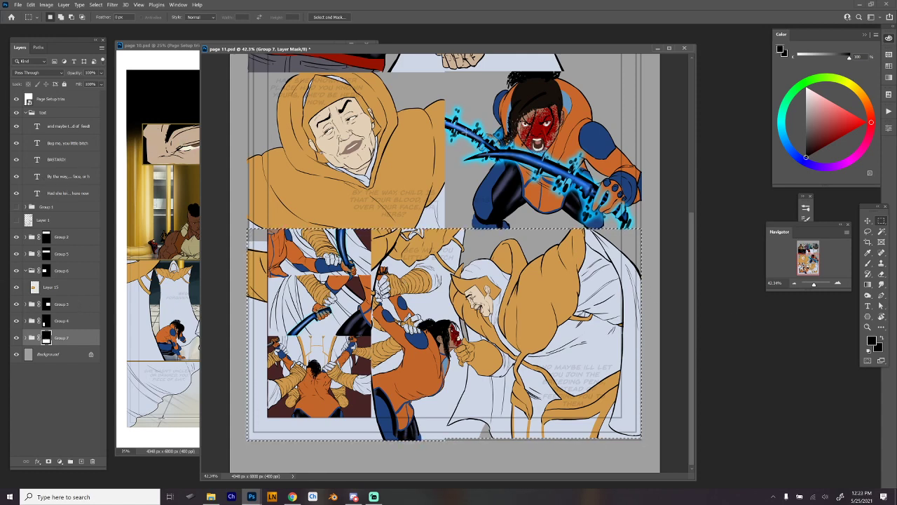
pyautogui.click(436, 361)
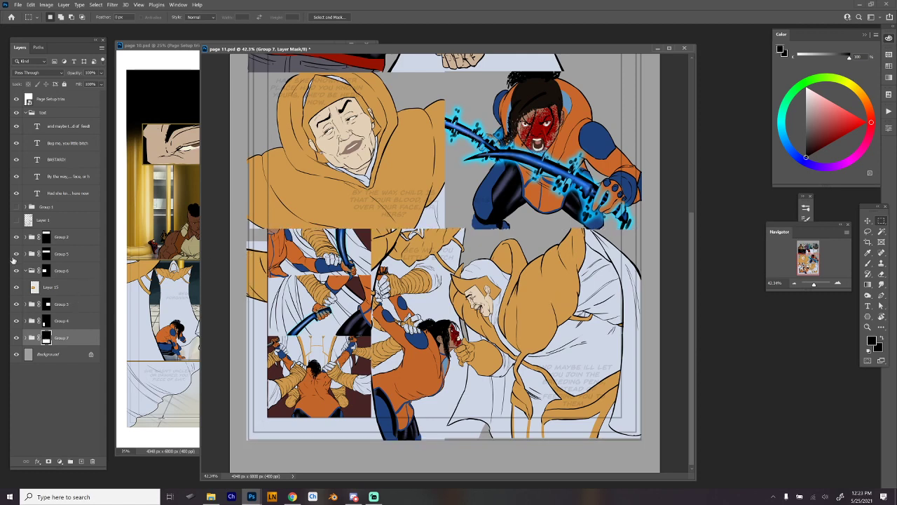
# Sample a colour from the column in page 10's artwork with the Brush tool active
pyautogui.moveTo(440, 96); pyautogui.dragTo(421, 377)
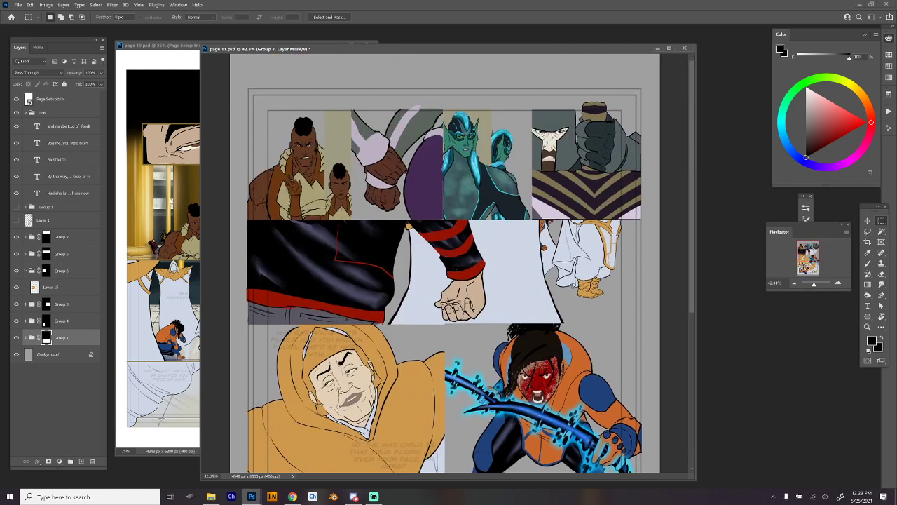
pyautogui.press('b')
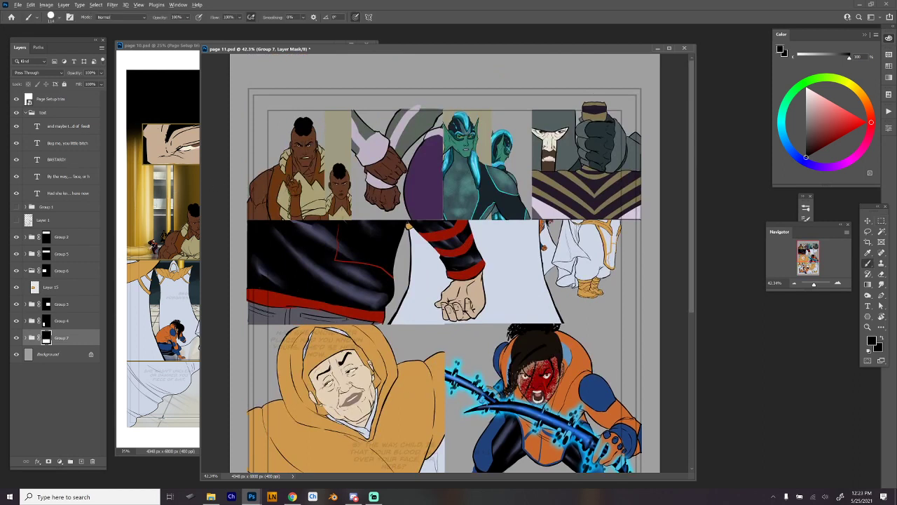
pyautogui.keyDown('alt'); pyautogui.click(140, 238); pyautogui.keyUp('alt')
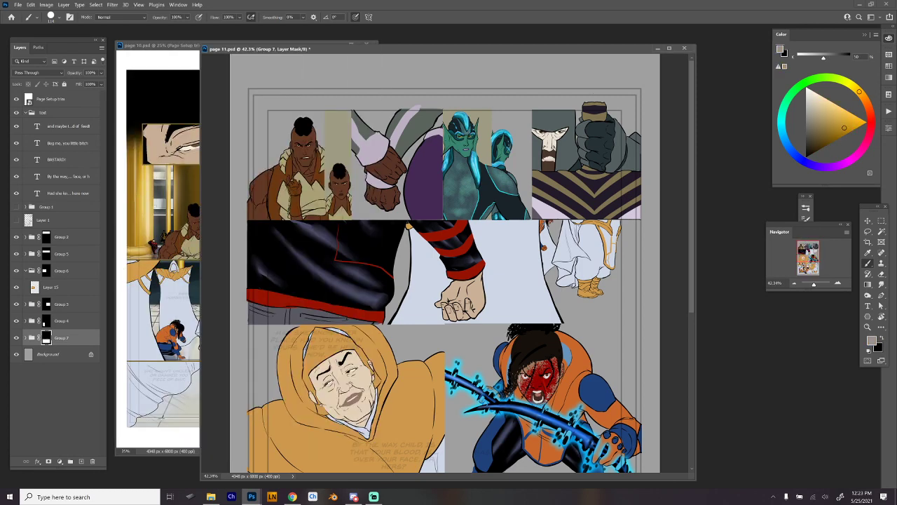
# Find the layer with the background blocks behind the top-row figures in Group 2, lock its transparency, and fill it with dark brown
pyautogui.click(26, 238)
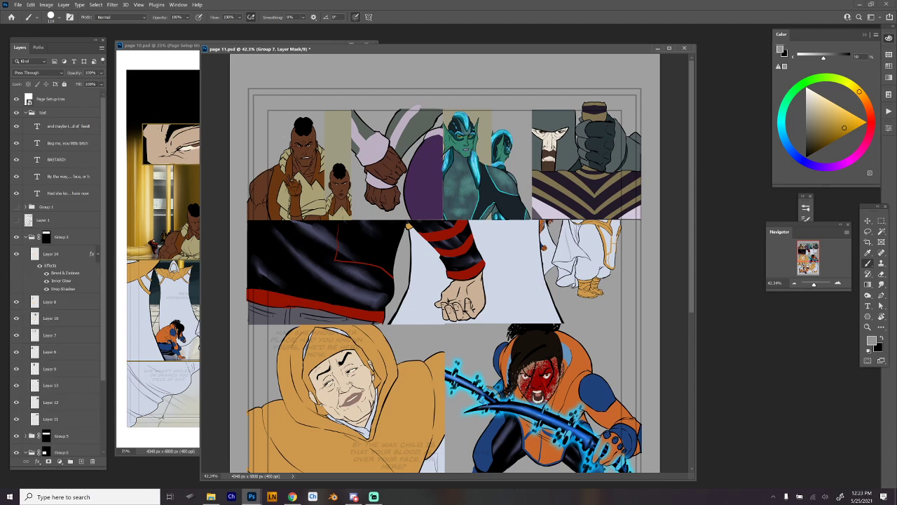
pyautogui.press('m')
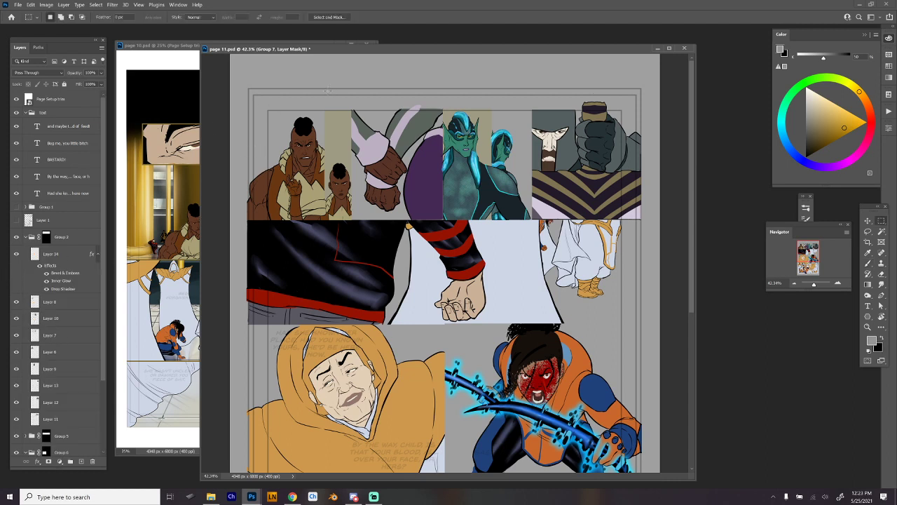
pyautogui.scroll(-1, 28, 417)
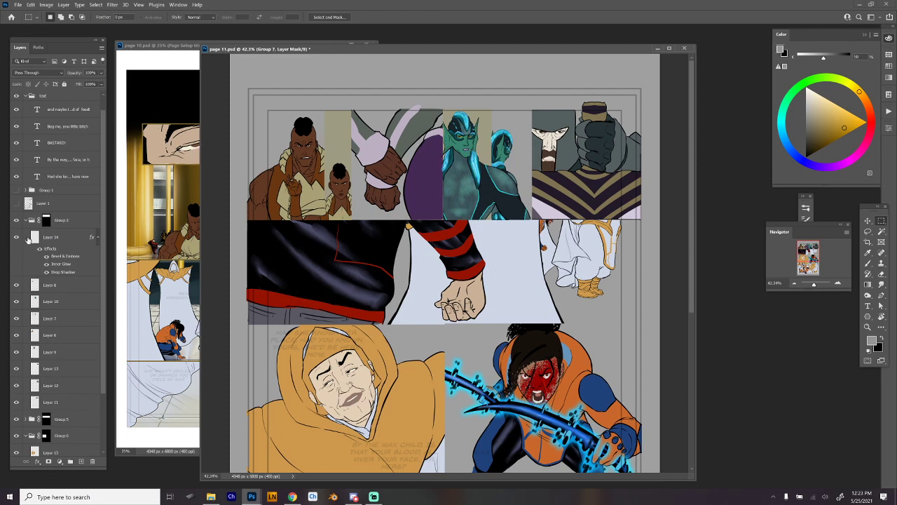
pyautogui.click(17, 285)
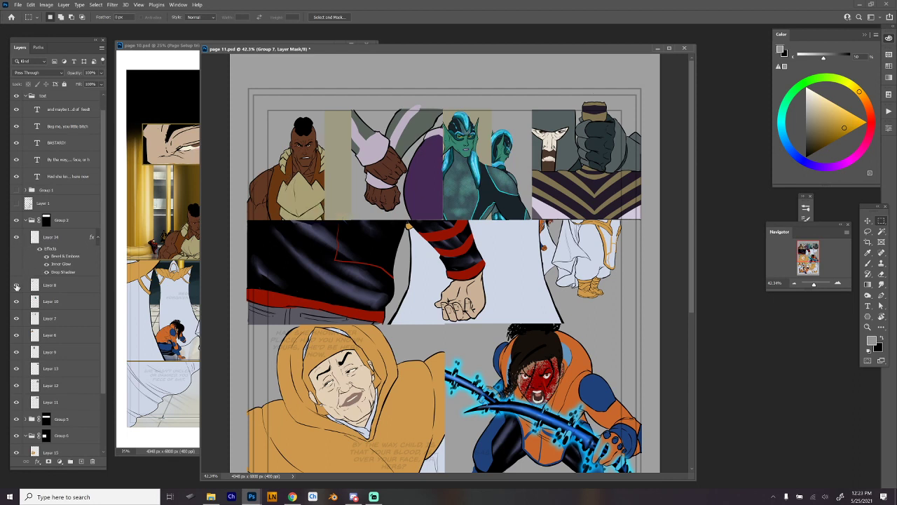
pyautogui.click(17, 285)
pyautogui.click(17, 302)
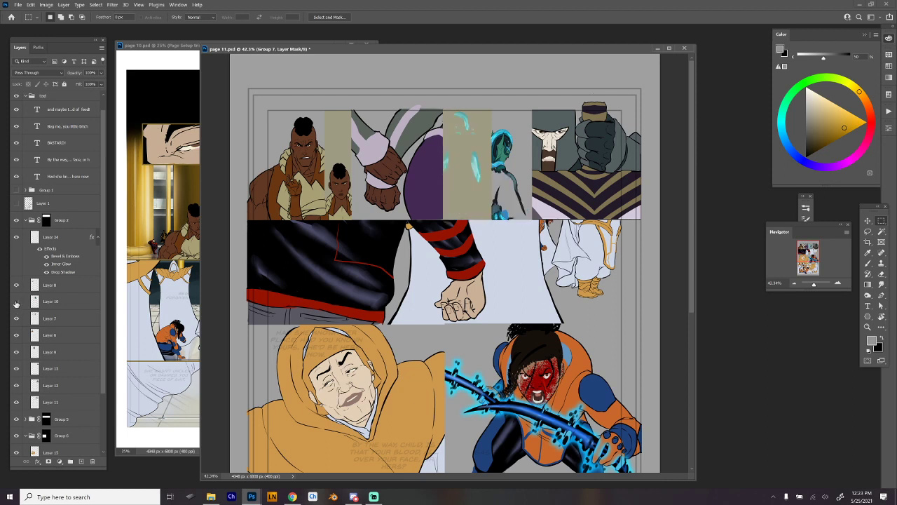
pyautogui.click(17, 302)
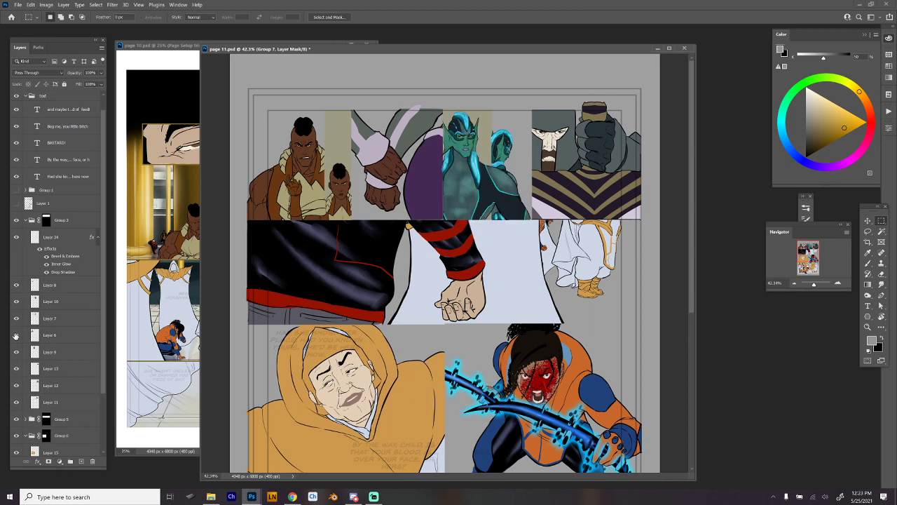
pyautogui.click(15, 320)
pyautogui.click(15, 320)
pyautogui.click(32, 320)
pyautogui.press('/')
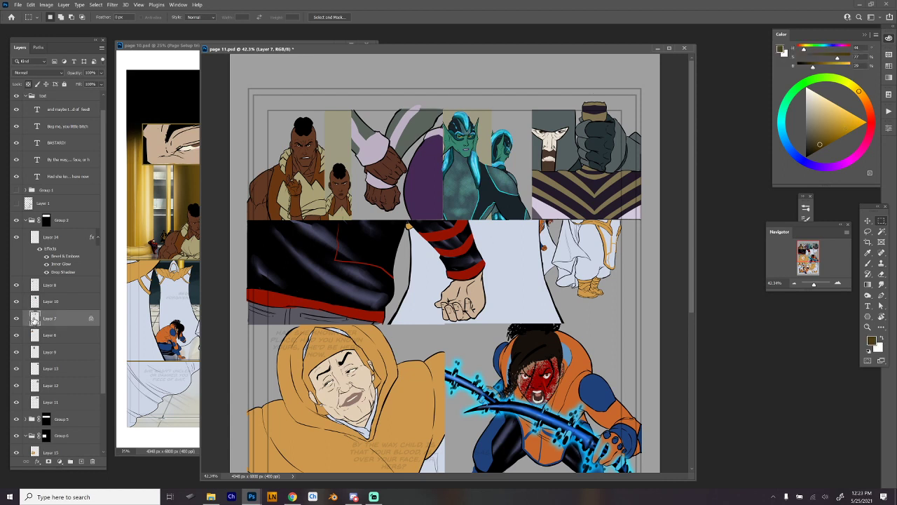
pyautogui.hotkey('alt', 'BackSpace')
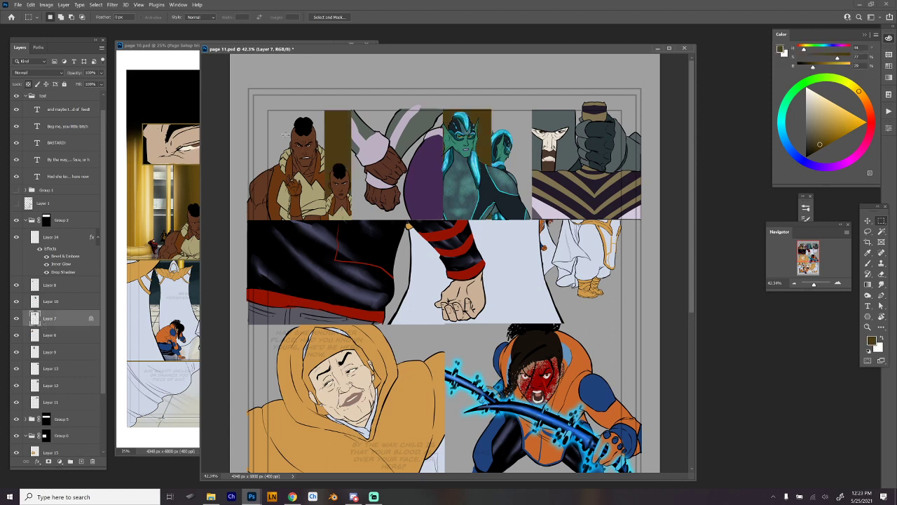
pyautogui.hotkey('ctrl', 't')
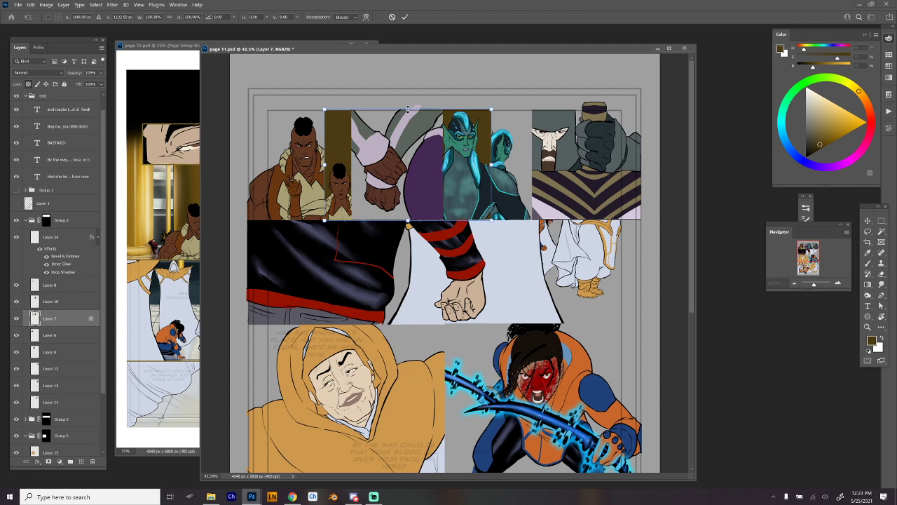
pyautogui.press('Return')
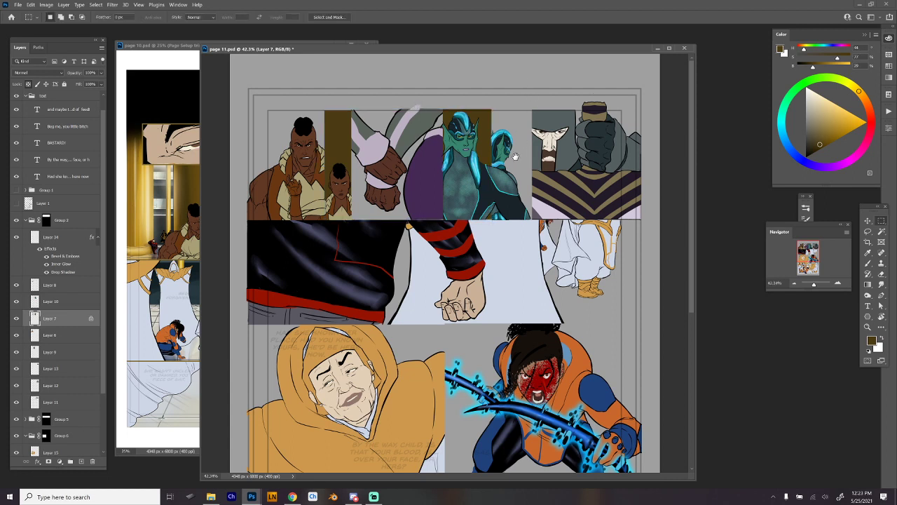
pyautogui.scroll(-1, 511, 153)
pyautogui.scroll(1, 510, 155)
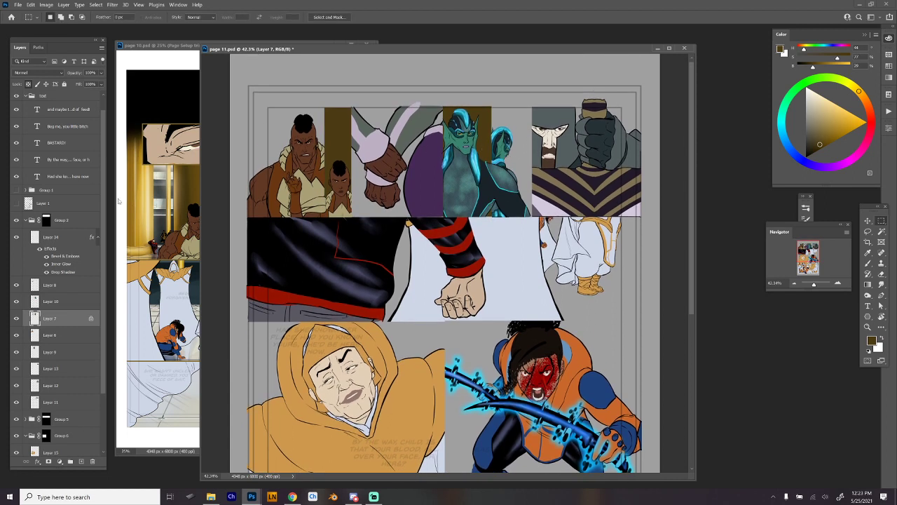
# Lower the upper edge of Group 2's mask to the inner page border, making it about 1117 px high, then deselect
pyautogui.click(46, 220)
pyautogui.keyDown('ctrl'); pyautogui.click(47, 221); pyautogui.keyUp('ctrl')
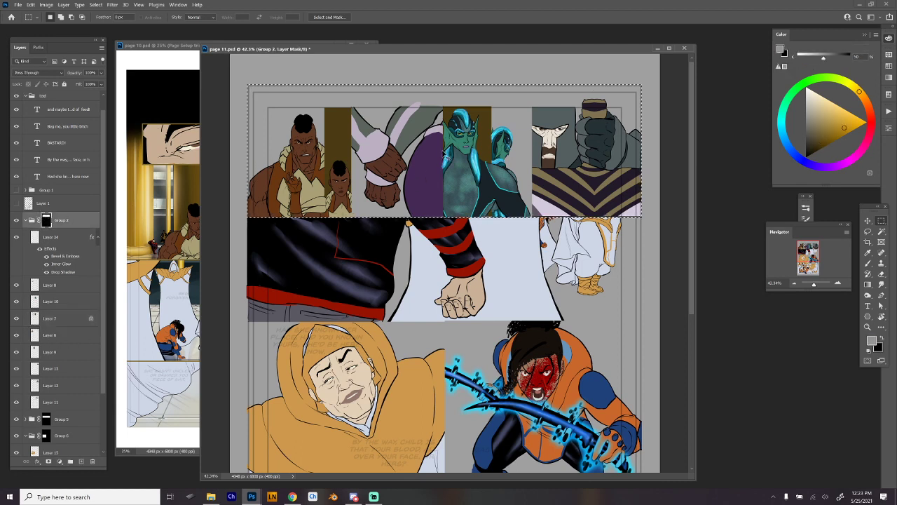
pyautogui.hotkey('ctrl', 't')
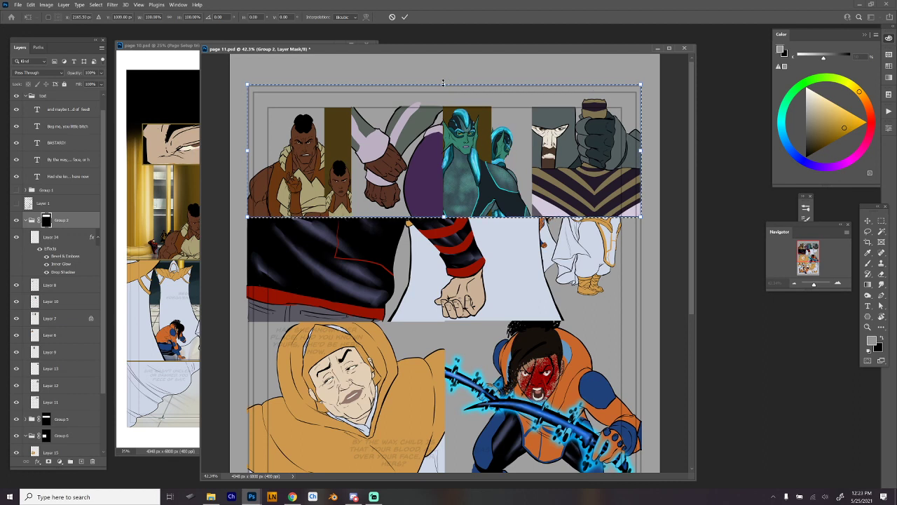
pyautogui.moveTo(443, 82); pyautogui.dragTo(445, 104)
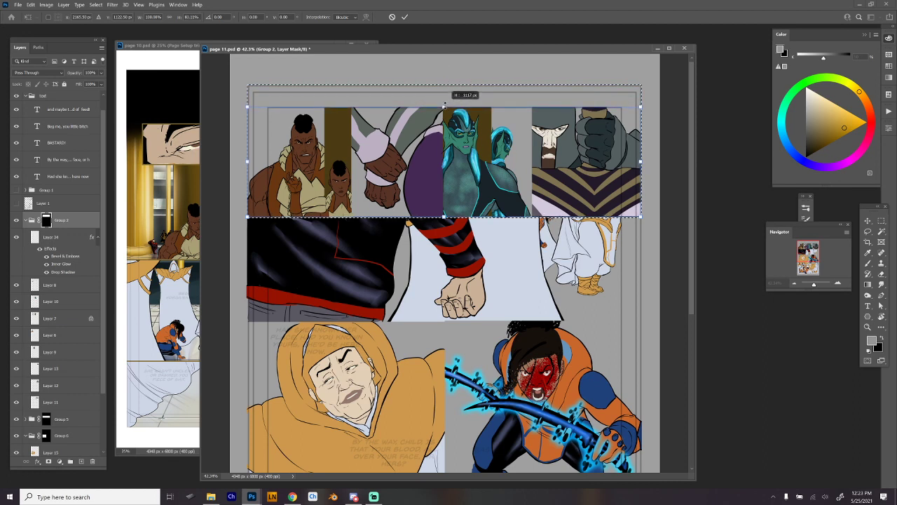
pyautogui.press('Return')
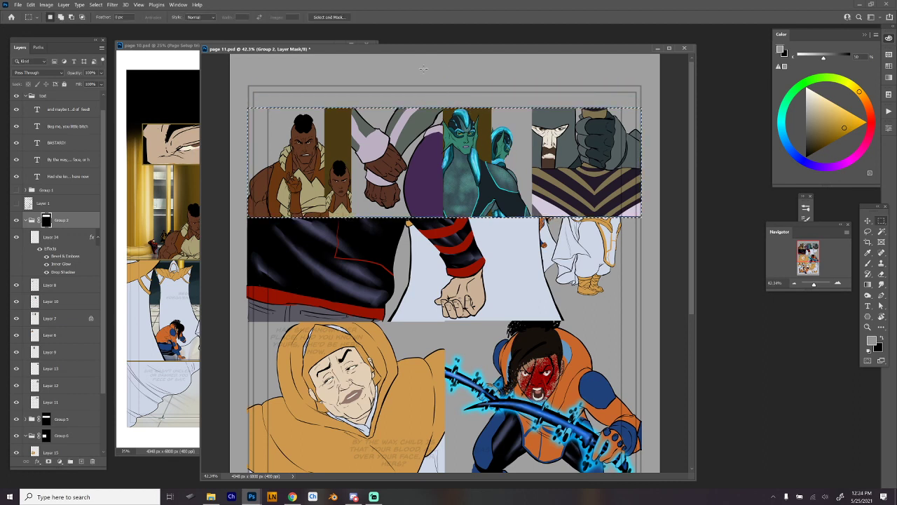
pyautogui.hotkey('ctrl', 'd')
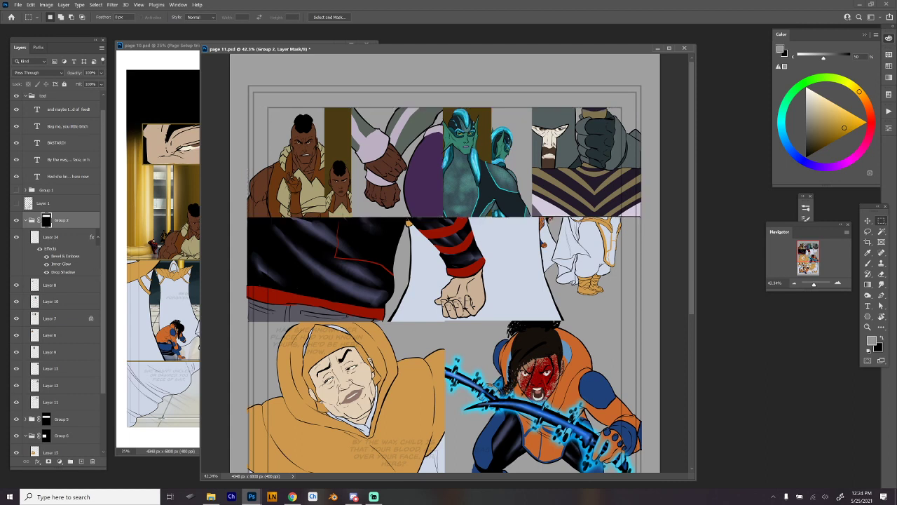
pyautogui.hotkey('alt', 'Tab')
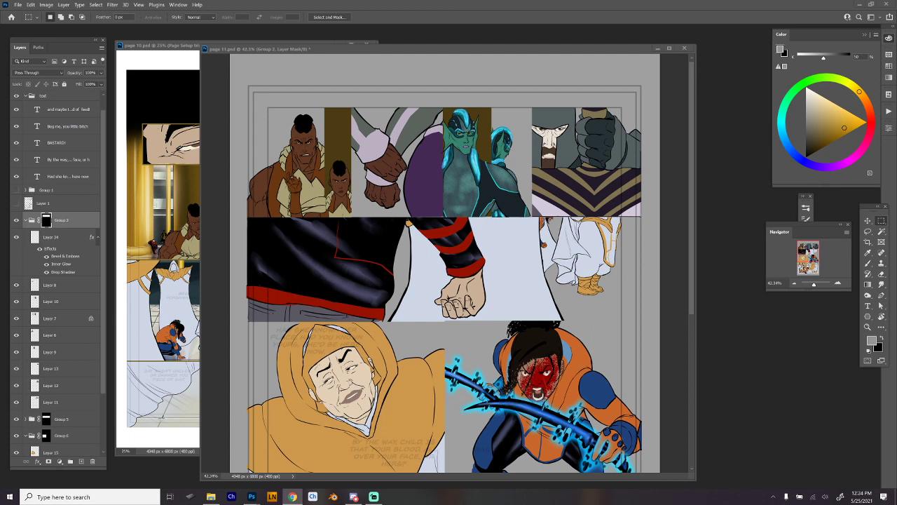
pyautogui.hotkey('alt', 'Tab')
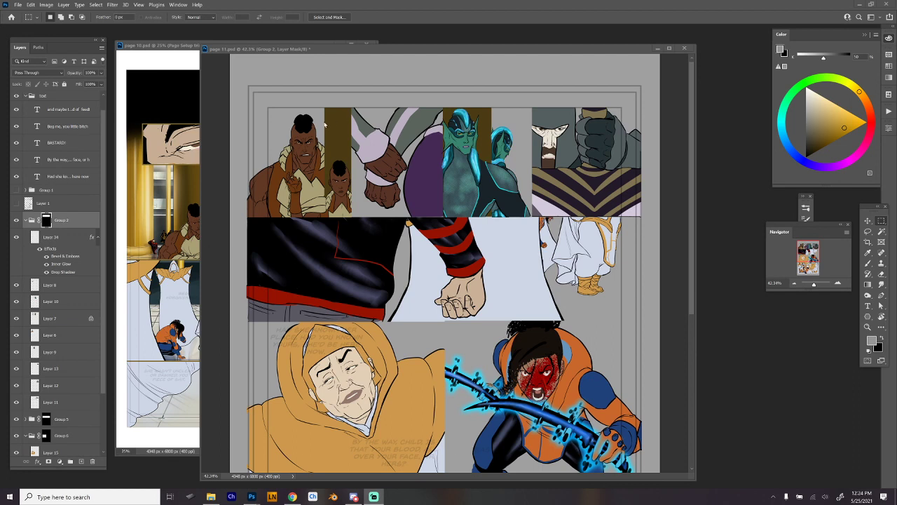
# Prepare a larger brush on Group 2's background block layer (Layer 7), with gold sampled from the column in page 10
pyautogui.click(36, 321)
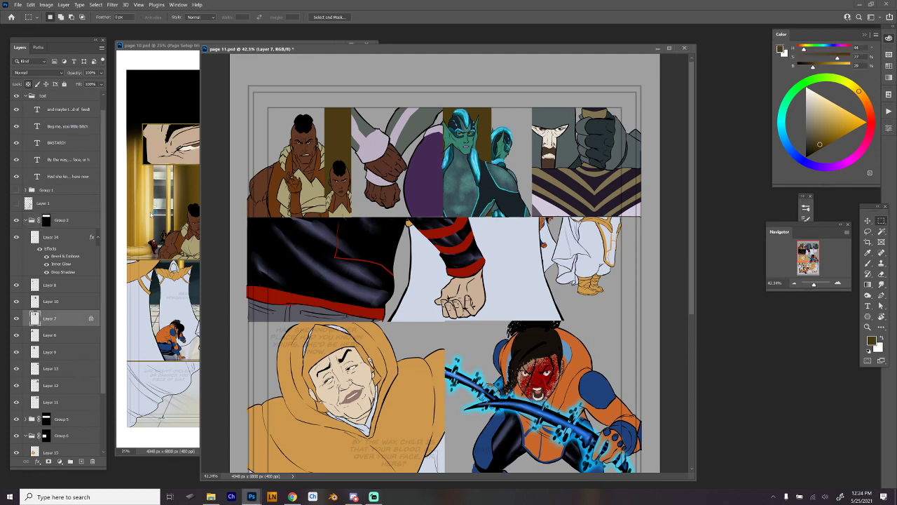
pyautogui.press('b')
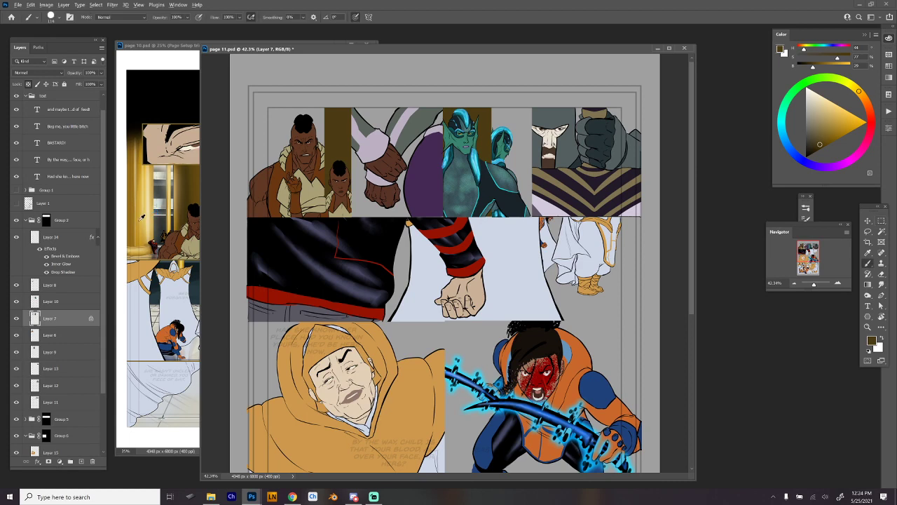
pyautogui.keyDown('alt'); pyautogui.click(141, 214); pyautogui.keyUp('alt')
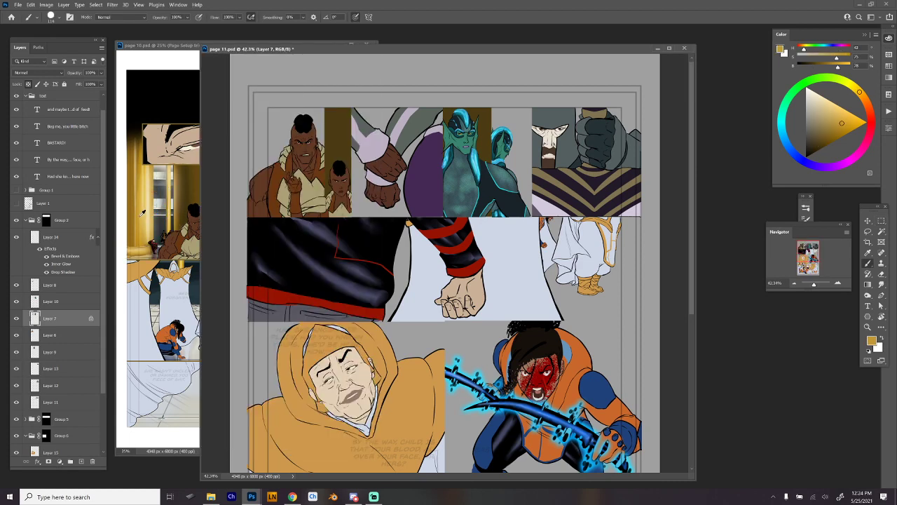
pyautogui.rightClick(518, 135)
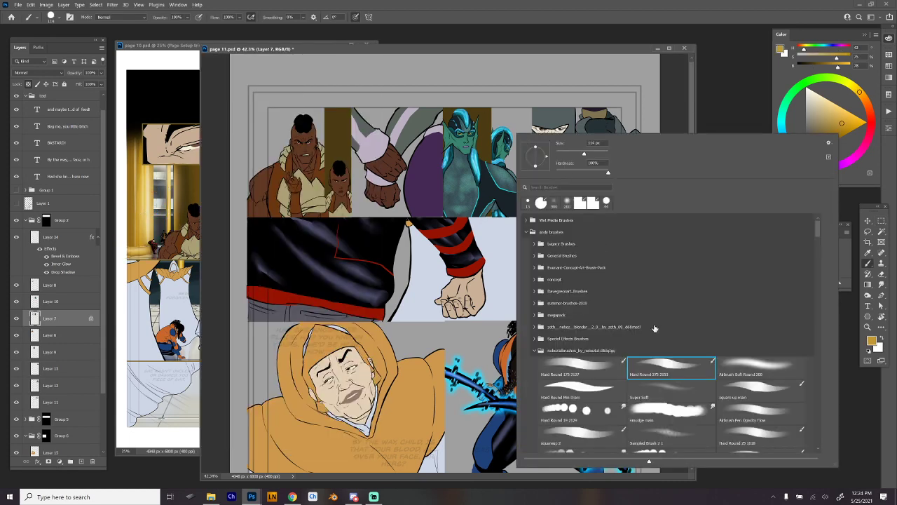
pyautogui.press('Return')
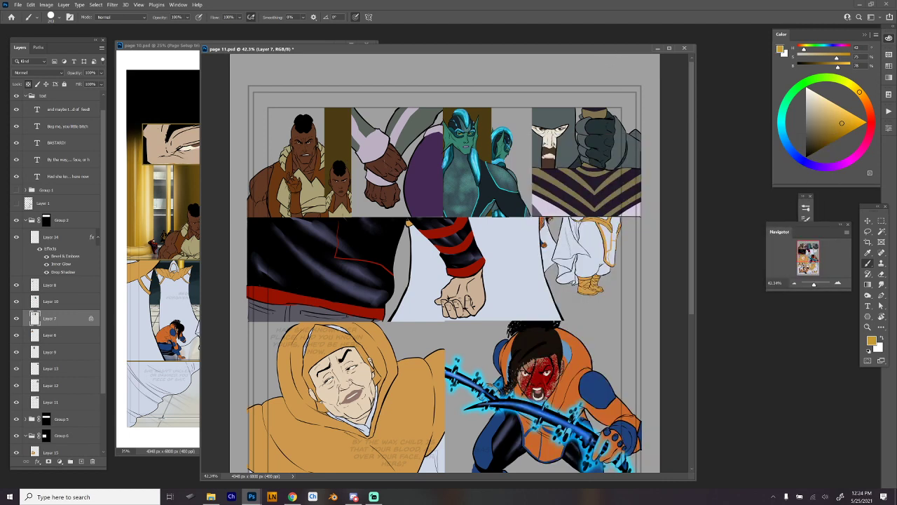
pyautogui.moveTo(331, 110)
pyautogui.mouseDown()
pyautogui.moveTo(332, 191)
pyautogui.moveTo(329, 179)
pyautogui.moveTo(347, 189)
pyautogui.moveTo(339, 206)
pyautogui.moveTo(350, 129)
pyautogui.moveTo(350, 185)
pyautogui.mouseUp()
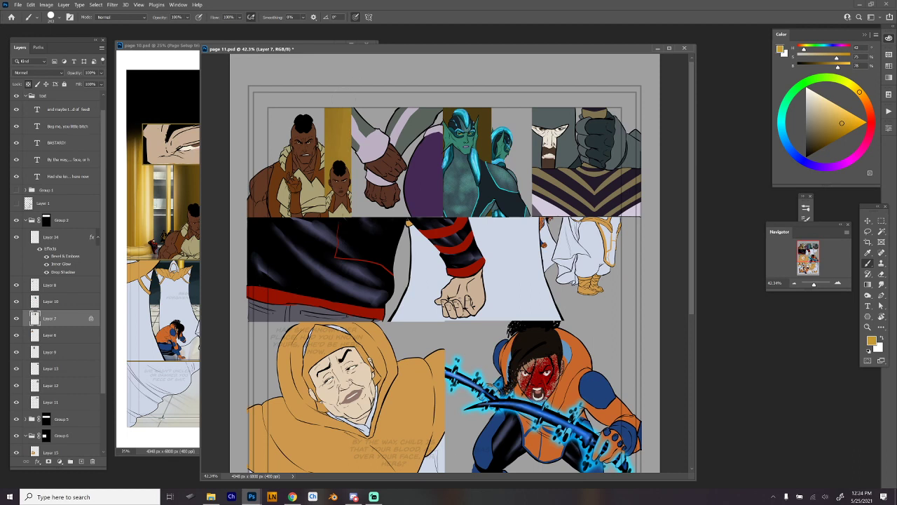
pyautogui.moveTo(341, 108)
pyautogui.mouseDown()
pyautogui.moveTo(328, 179)
pyautogui.moveTo(328, 168)
pyautogui.mouseUp()
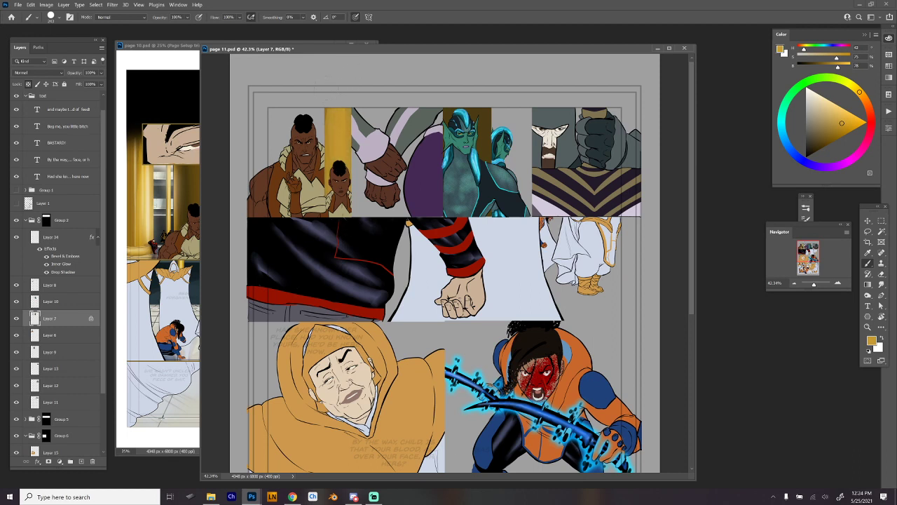
pyautogui.moveTo(326, 108); pyautogui.dragTo(327, 156)
pyautogui.hotkey('ctrl', 'z')
pyautogui.hotkey('ctrl', 'z')
pyautogui.hotkey('ctrl', 'z')
pyautogui.hotkey('ctrl', 'z')
pyautogui.hotkey('ctrl', 'z')
pyautogui.hotkey('ctrl', 'z')
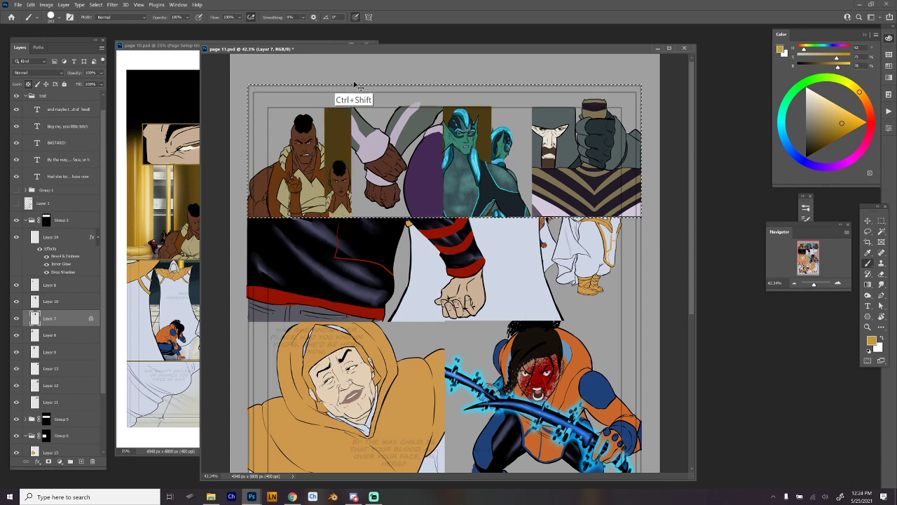
pyautogui.hotkey('ctrl', 'shift', 'd')
pyautogui.hotkey('ctrl', 'd')
# Paint gold over the brown column behind the two figures in the first top-row panel, using straight vertical strokes
pyautogui.click(335, 107)
pyautogui.keyDown('shift'); pyautogui.click(335, 242); pyautogui.keyUp('shift')
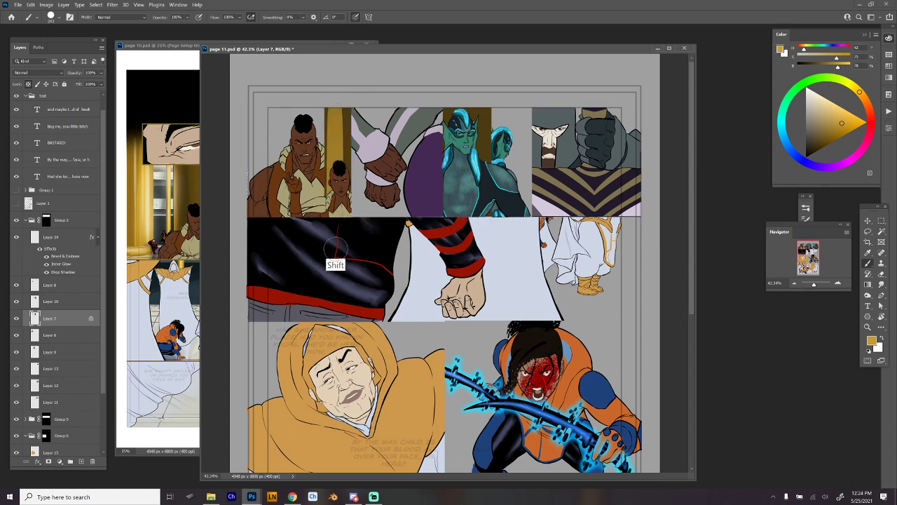
pyautogui.moveTo(337, 110); pyautogui.dragTo(338, 196)
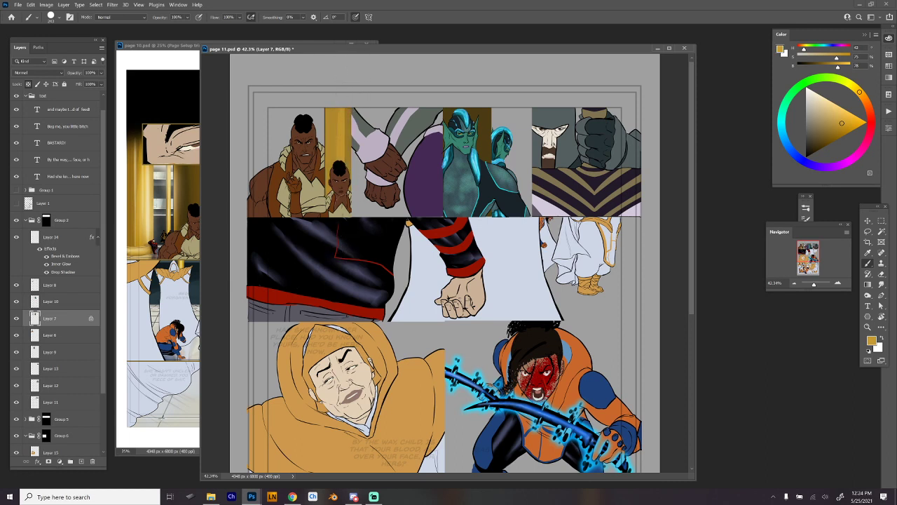
pyautogui.click(349, 107)
pyautogui.keyDown('shift'); pyautogui.click(351, 242); pyautogui.keyUp('shift')
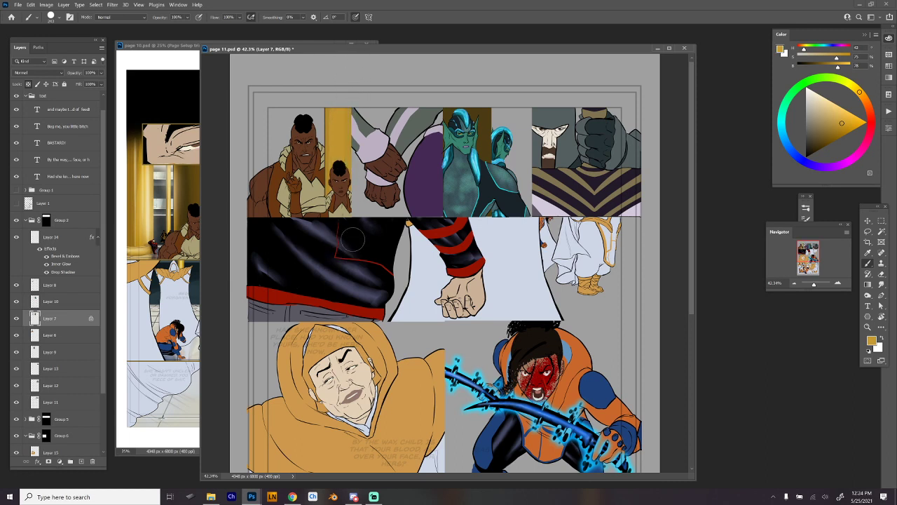
pyautogui.moveTo(345, 135); pyautogui.dragTo(344, 157)
# Paint gold vertical strokes over the brown column behind the green-skinned figures in the top row
pyautogui.moveTo(452, 107)
pyautogui.mouseDown()
pyautogui.moveTo(448, 162)
pyautogui.moveTo(477, 151)
pyautogui.mouseUp()
pyautogui.moveTo(482, 106)
pyautogui.mouseDown()
pyautogui.moveTo(484, 166)
pyautogui.moveTo(493, 163)
pyautogui.mouseUp()
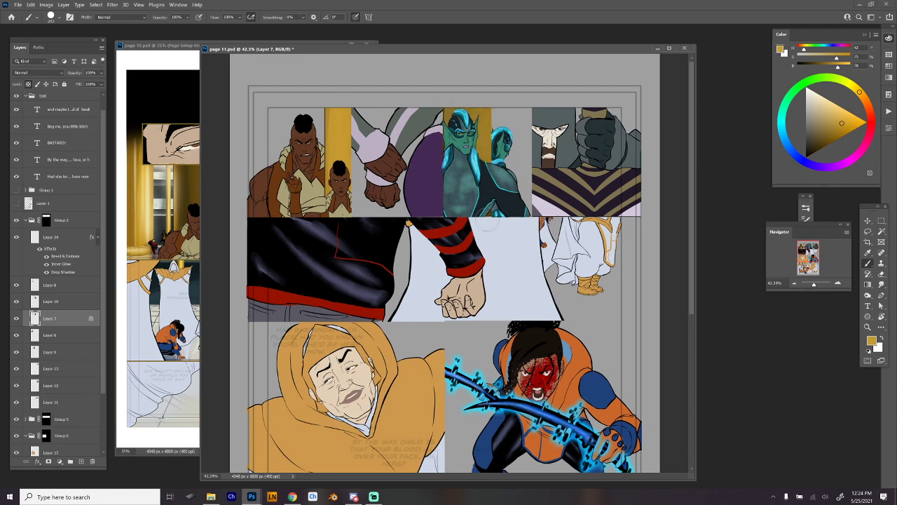
pyautogui.moveTo(484, 108); pyautogui.dragTo(484, 163)
pyautogui.moveTo(474, 108)
pyautogui.mouseDown()
pyautogui.moveTo(474, 123)
pyautogui.moveTo(450, 126)
pyautogui.mouseUp()
pyautogui.moveTo(445, 106)
pyautogui.mouseDown()
pyautogui.moveTo(444, 156)
pyautogui.moveTo(449, 121)
pyautogui.mouseUp()
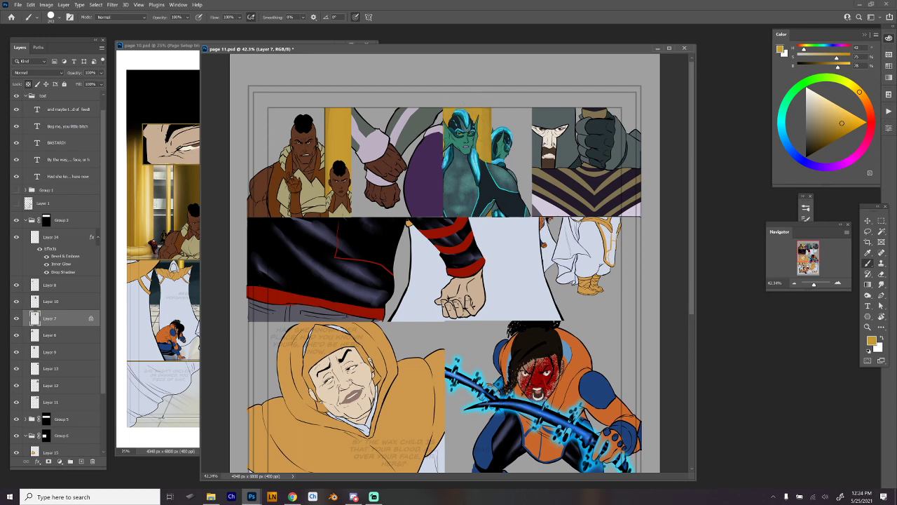
pyautogui.moveTo(484, 109); pyautogui.dragTo(484, 122)
# Sample pale yellow from page 10's column and paint a vertical highlight down both gold columns in the top row
pyautogui.keyDown('alt'); pyautogui.click(150, 207); pyautogui.keyUp('alt')
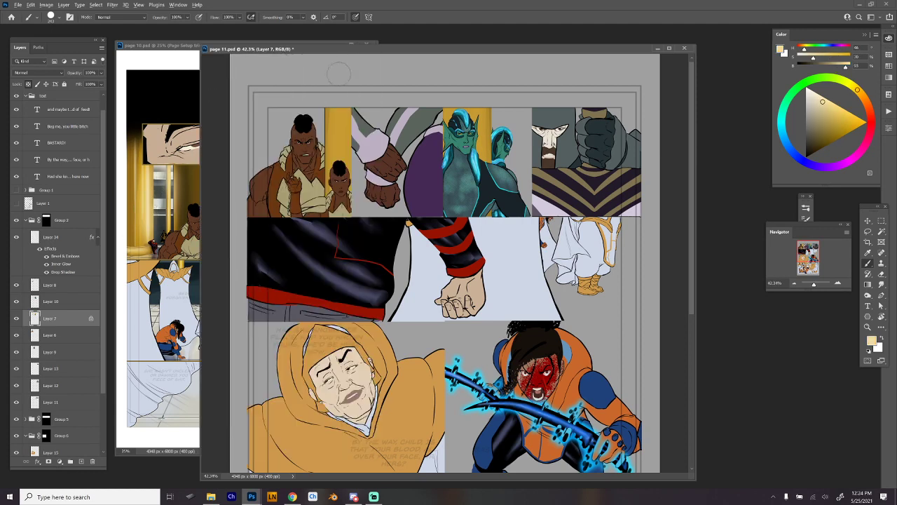
pyautogui.moveTo(335, 114); pyautogui.dragTo(340, 160)
pyautogui.moveTo(475, 108); pyautogui.dragTo(482, 161)
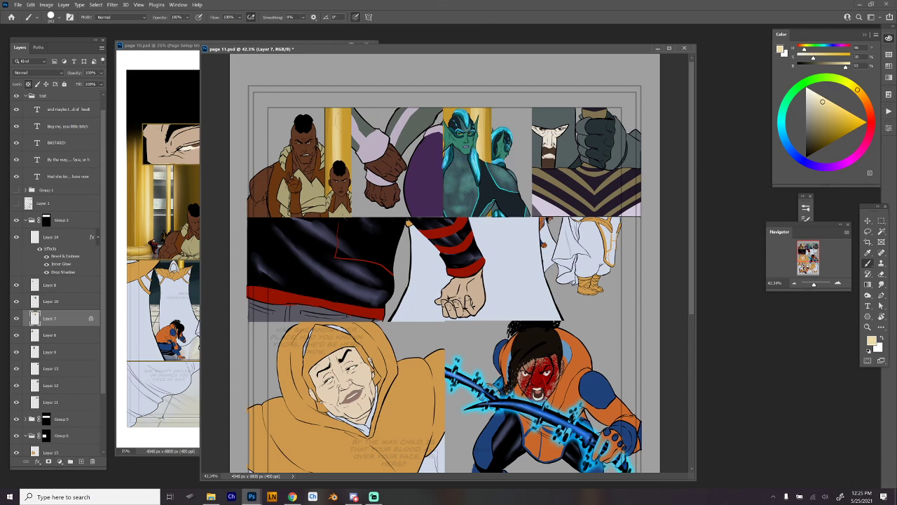
# Sample a dark teal and a near-black teal from page 10's artwork as background and foreground colours
pyautogui.click(173, 54)
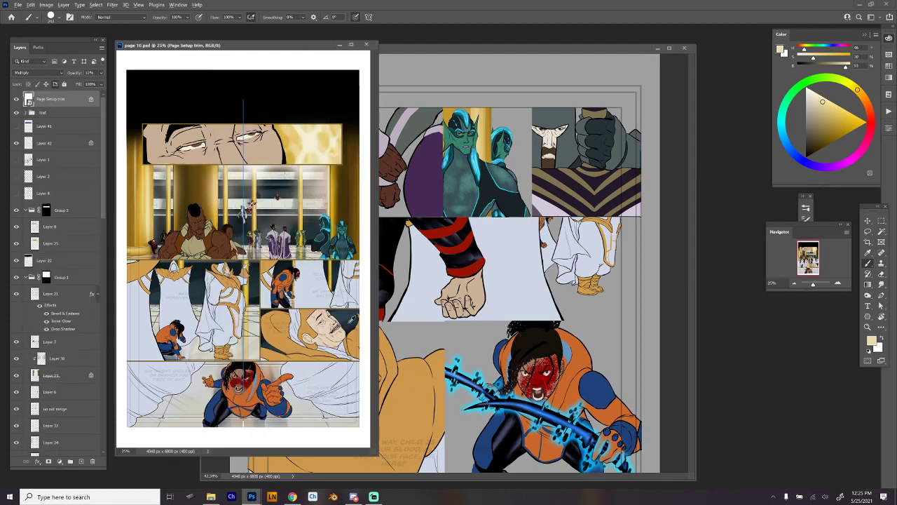
pyautogui.keyDown('alt'); pyautogui.click(333, 314); pyautogui.keyUp('alt')
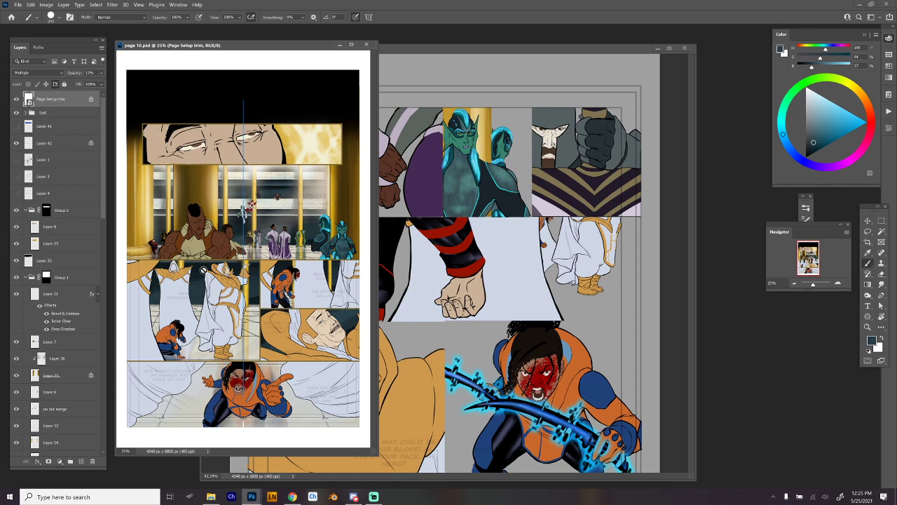
pyautogui.press('x')
pyautogui.press('x')
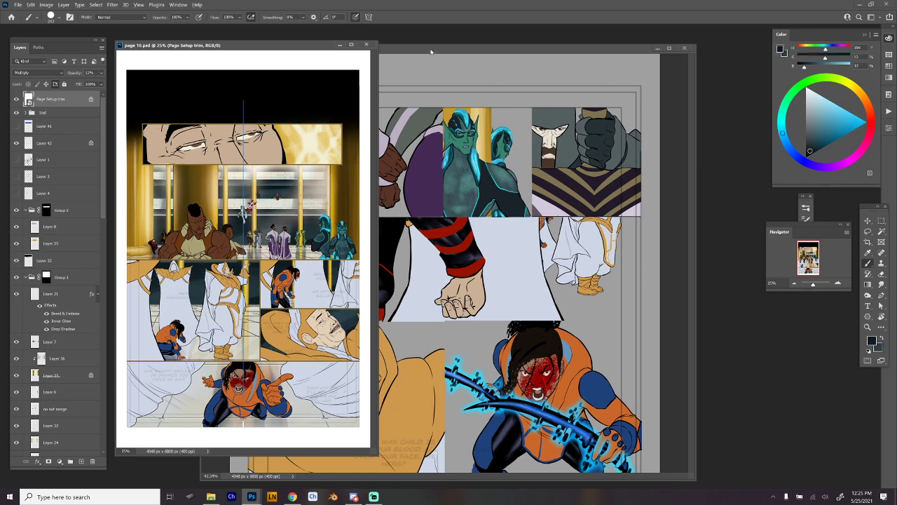
# Back in page 11, add a new layer at the bottom of Group 2, directly below Layer 11
pyautogui.click(431, 52)
pyautogui.press('m')
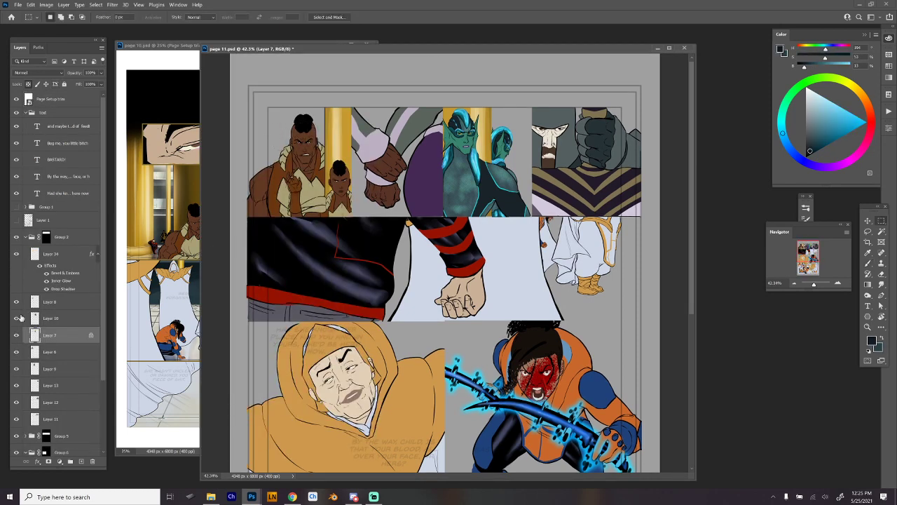
pyautogui.click(70, 422)
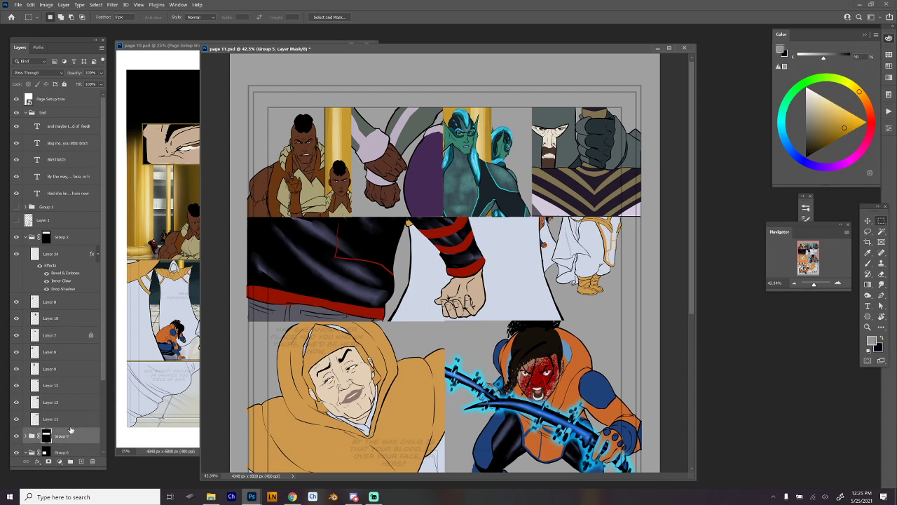
pyautogui.click(81, 460)
pyautogui.moveTo(79, 423); pyautogui.dragTo(79, 441)
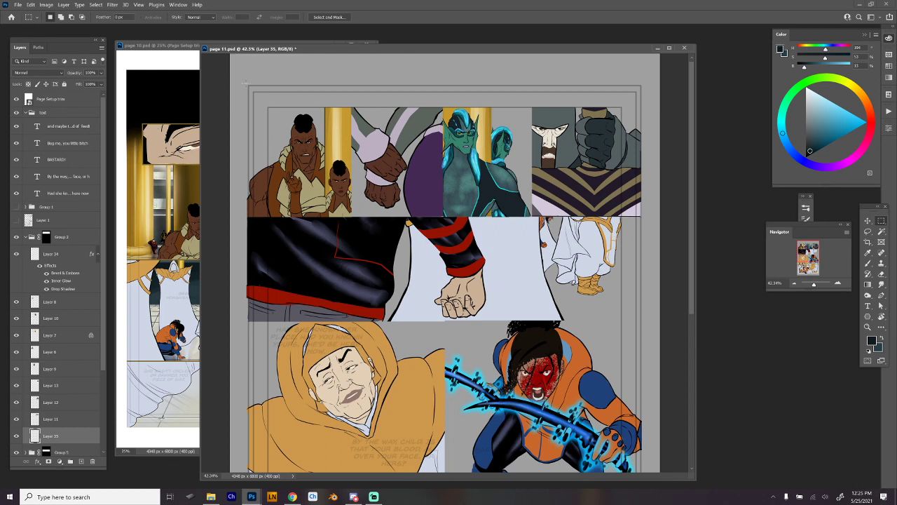
# Select the first top-row panel and the panels from the green-skinned figures onward, fill them with near-black teal, then deselect
pyautogui.moveTo(246, 83); pyautogui.dragTo(350, 251)
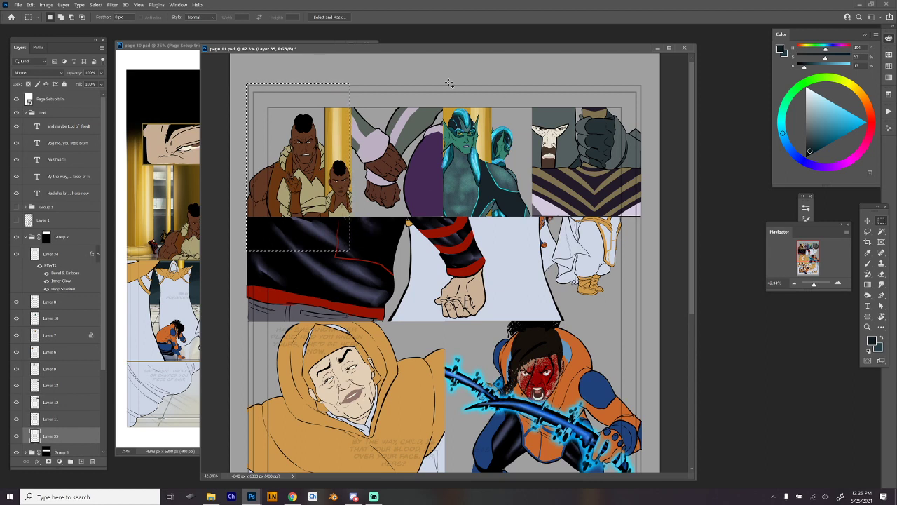
pyautogui.moveTo(444, 105); pyautogui.dragTo(646, 255)
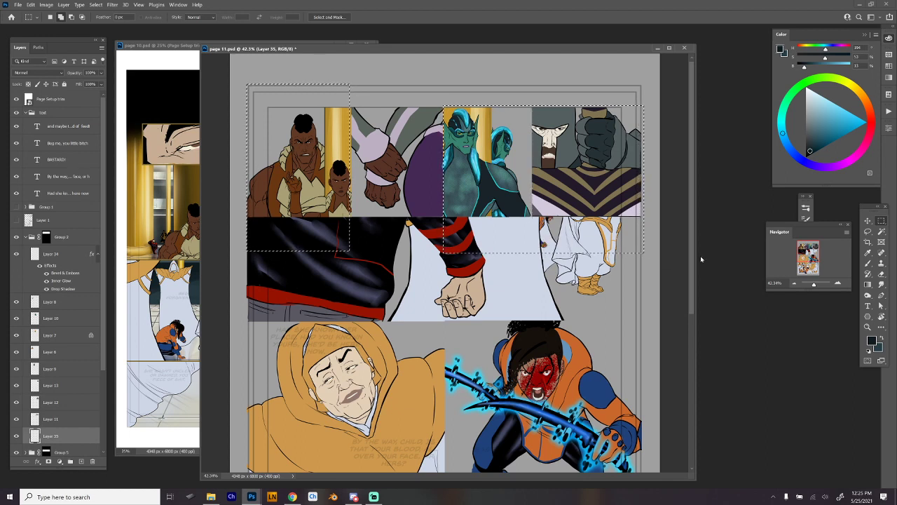
pyautogui.hotkey('alt', 'BackSpace')
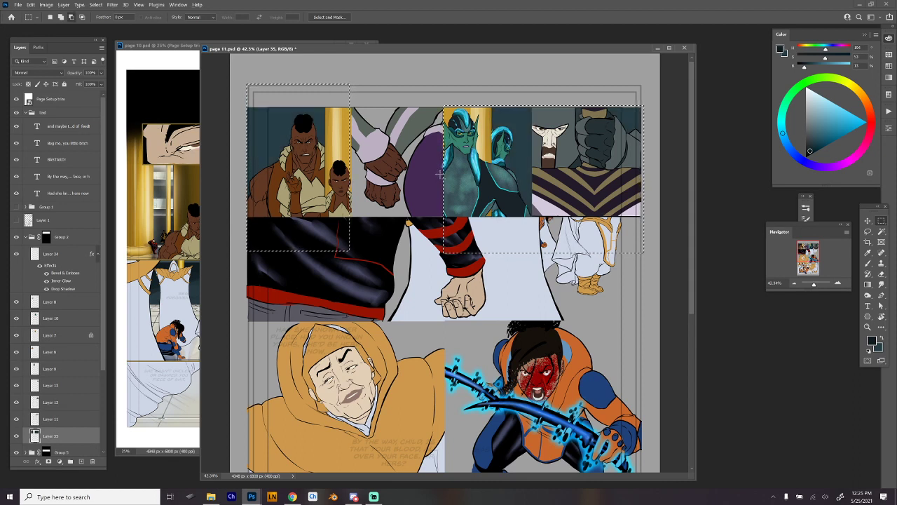
pyautogui.hotkey('ctrl', 'd')
# Enlarge the brush and paint lighter dark teal diagonal streaks across the filled backgrounds of the top-row panels
pyautogui.press('b')
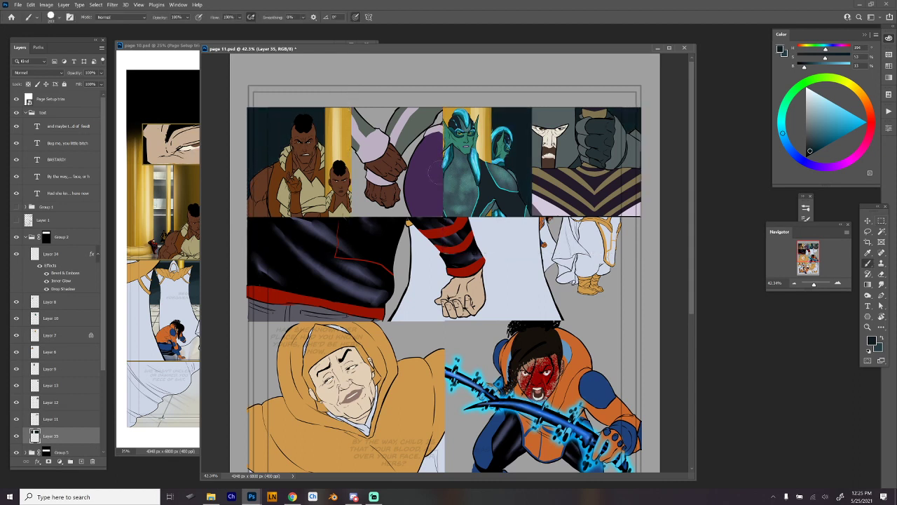
pyautogui.rightClick(384, 147)
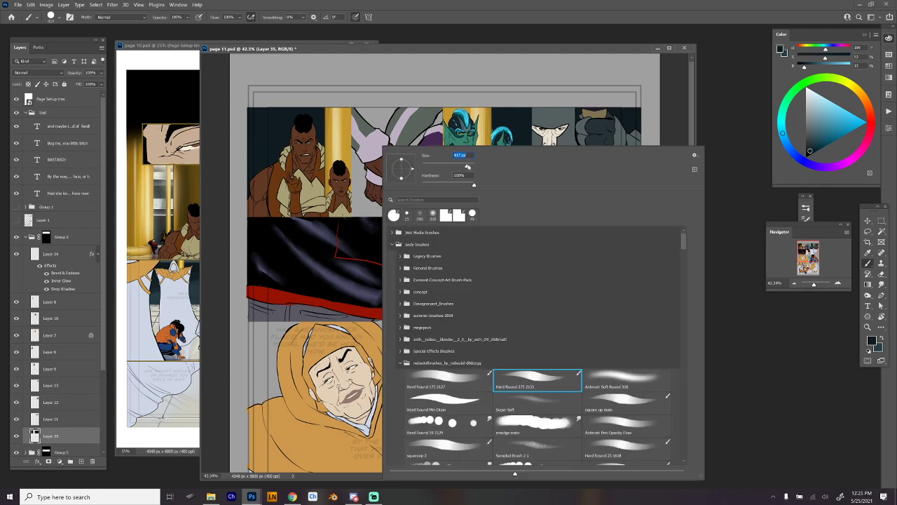
pyautogui.press('Escape')
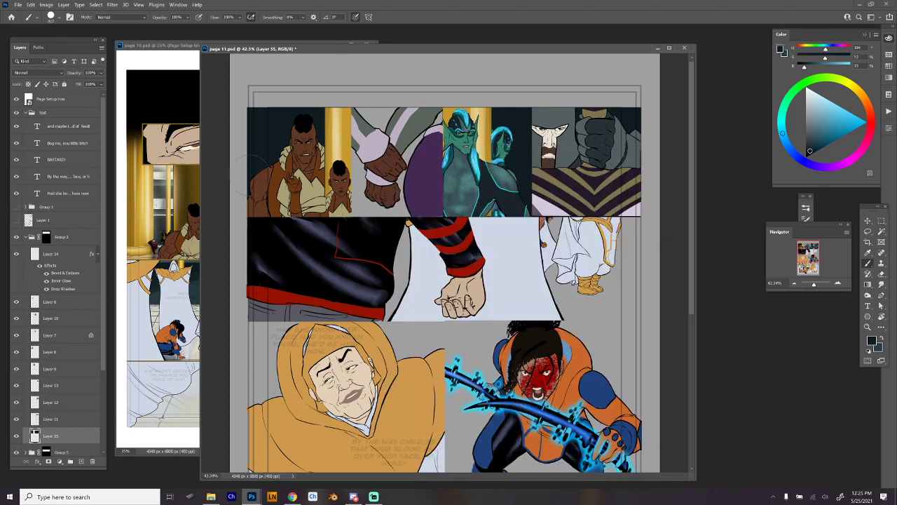
pyautogui.keyDown('alt'); pyautogui.click(297, 117); pyautogui.keyUp('alt')
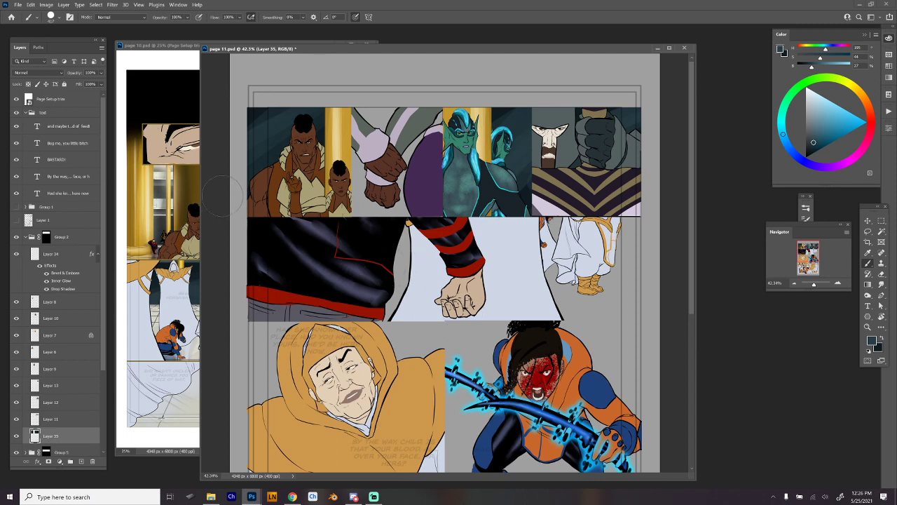
# In page 10, examine what Layer 25 and the do not merge copy layer contribute by hiding and reshowing them
pyautogui.click(172, 45)
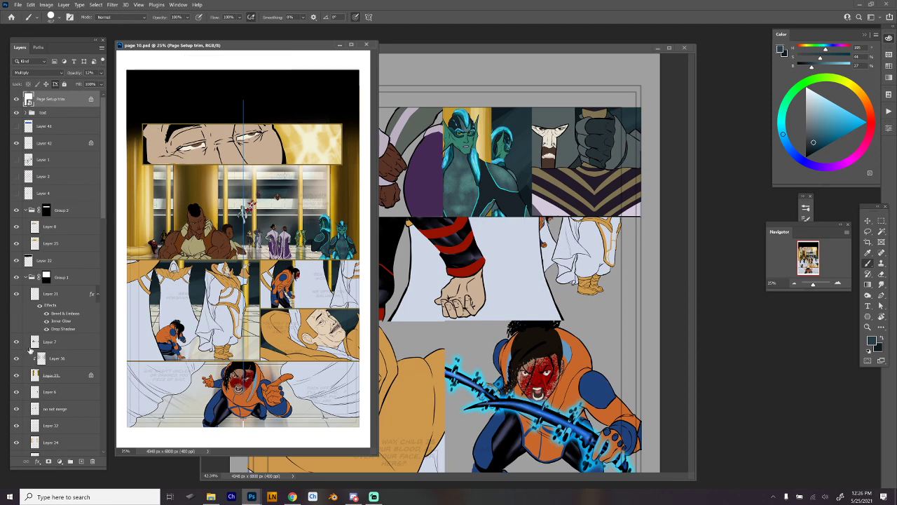
pyautogui.click(16, 243)
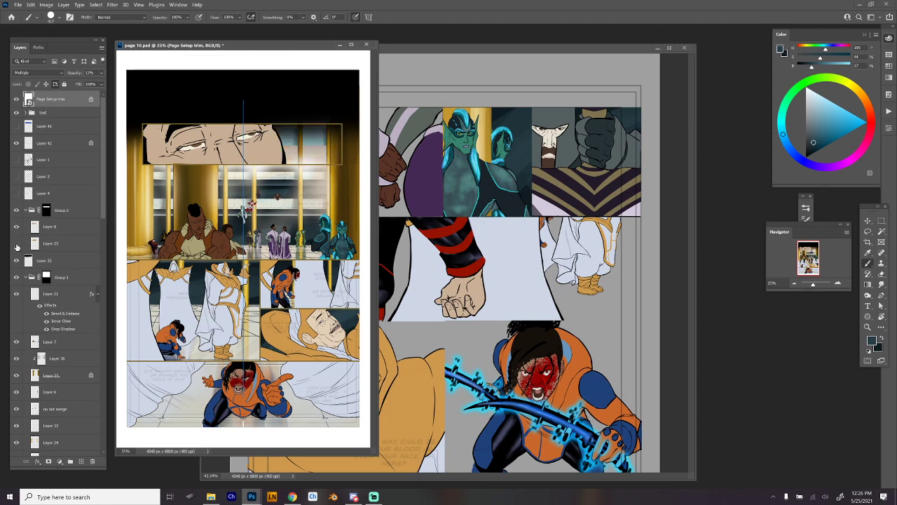
pyautogui.click(16, 244)
pyautogui.scroll(-1, 19, 246)
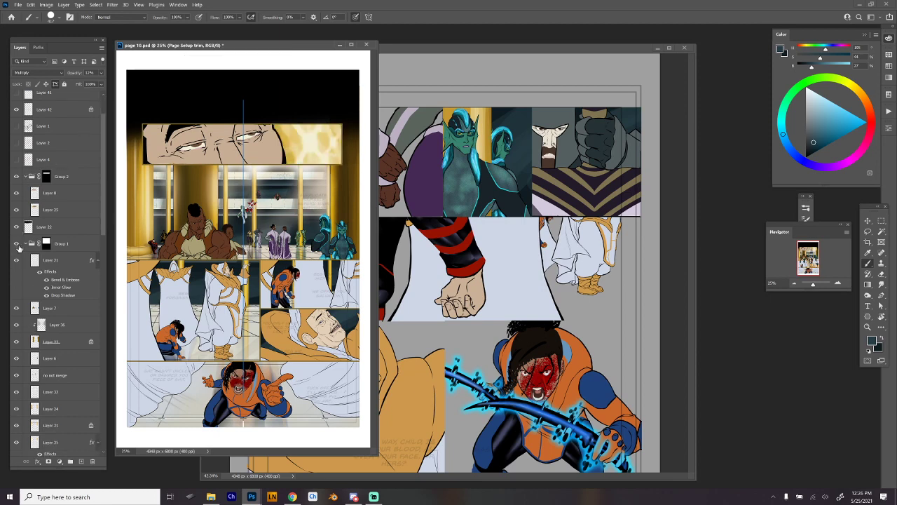
pyautogui.scroll(-8, 19, 247)
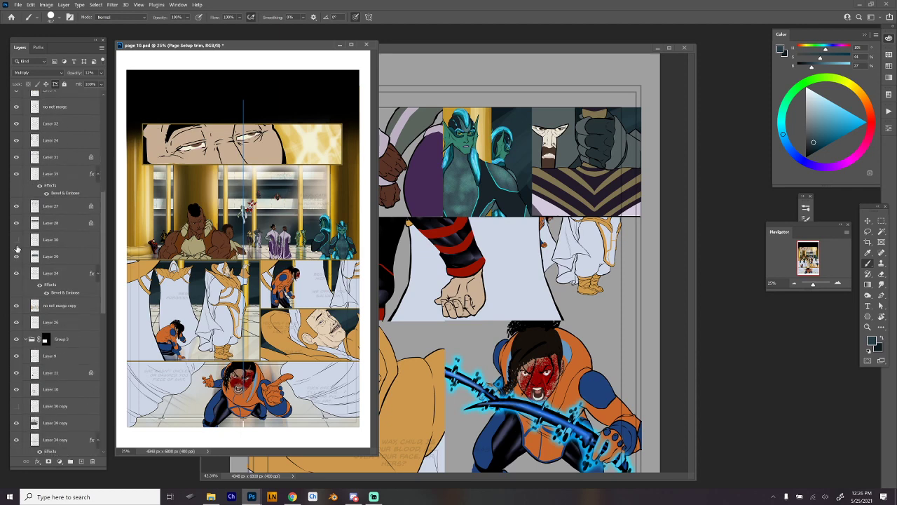
pyautogui.scroll(1, 17, 249)
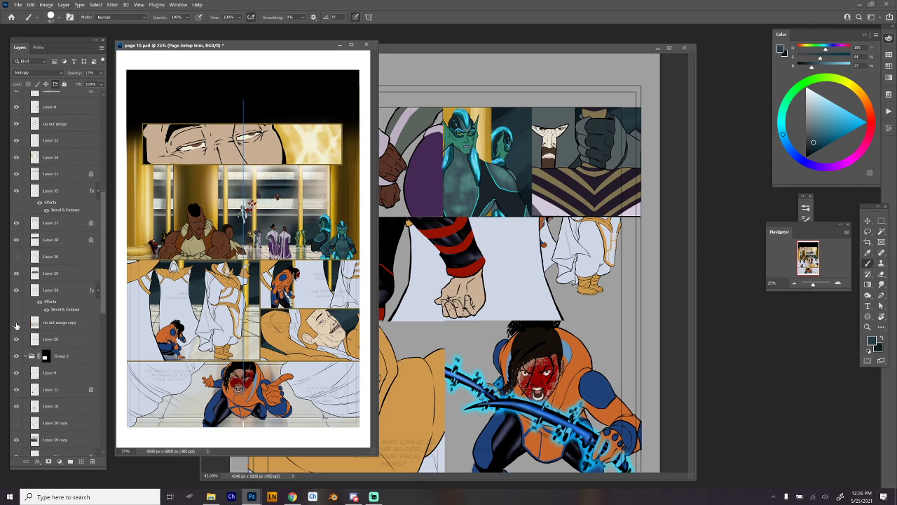
pyautogui.click(17, 324)
pyautogui.click(17, 324)
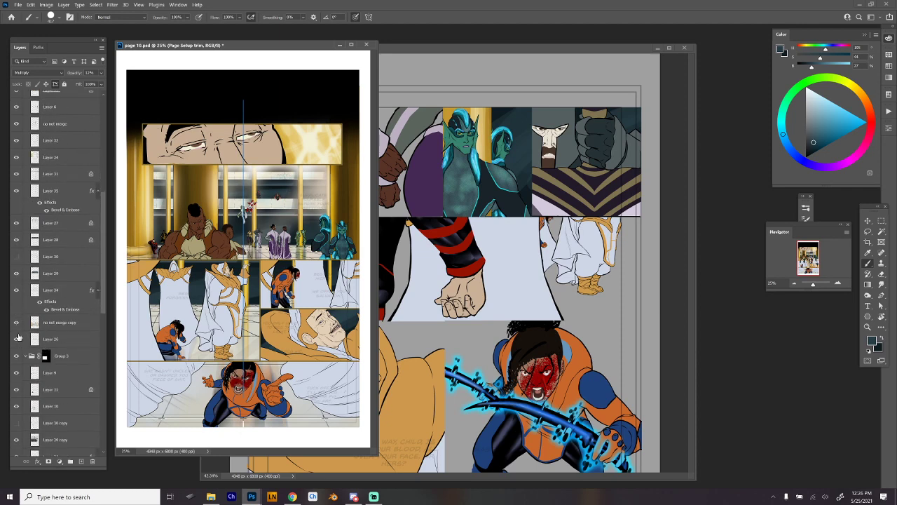
# Hide and reshow page 10's Layers 34, 29, 28, 27, 31 and 35 to examine how its background and floor are built
pyautogui.click(16, 290)
pyautogui.click(16, 290)
pyautogui.click(17, 292)
pyautogui.click(15, 274)
pyautogui.click(15, 274)
pyautogui.click(18, 243)
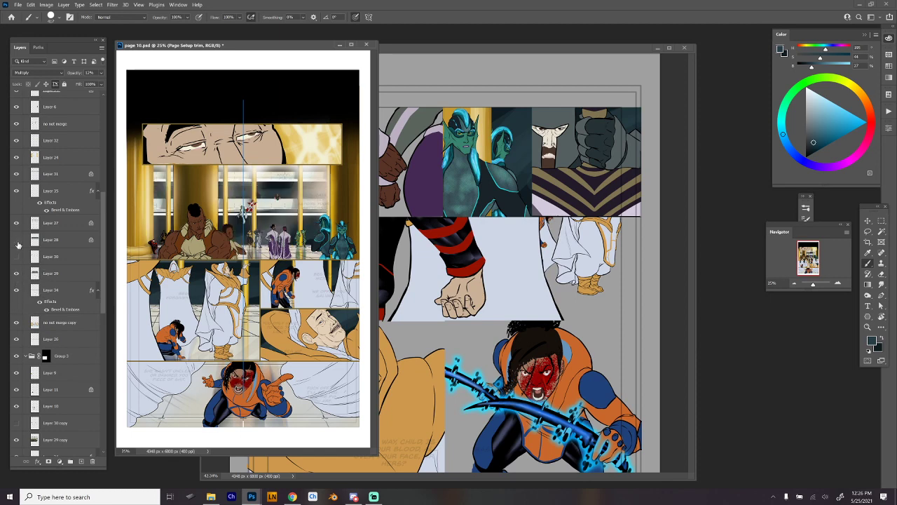
pyautogui.click(18, 243)
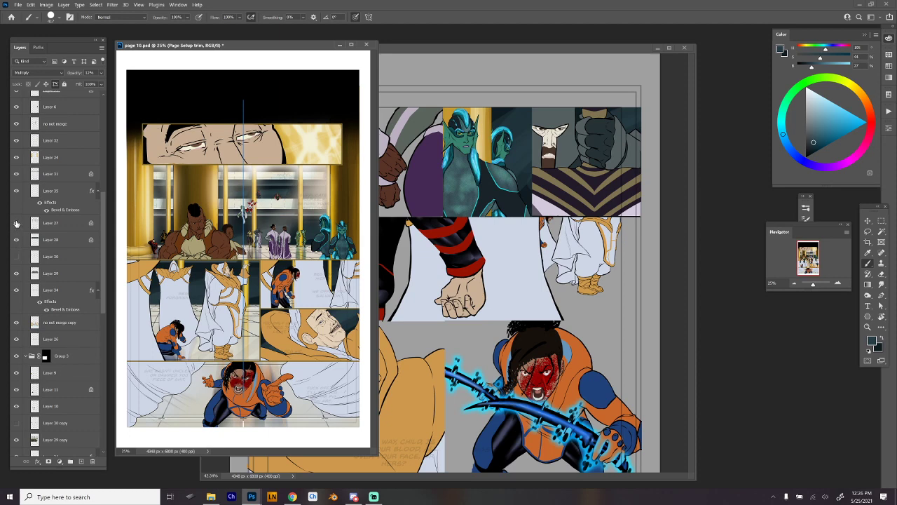
pyautogui.click(17, 223)
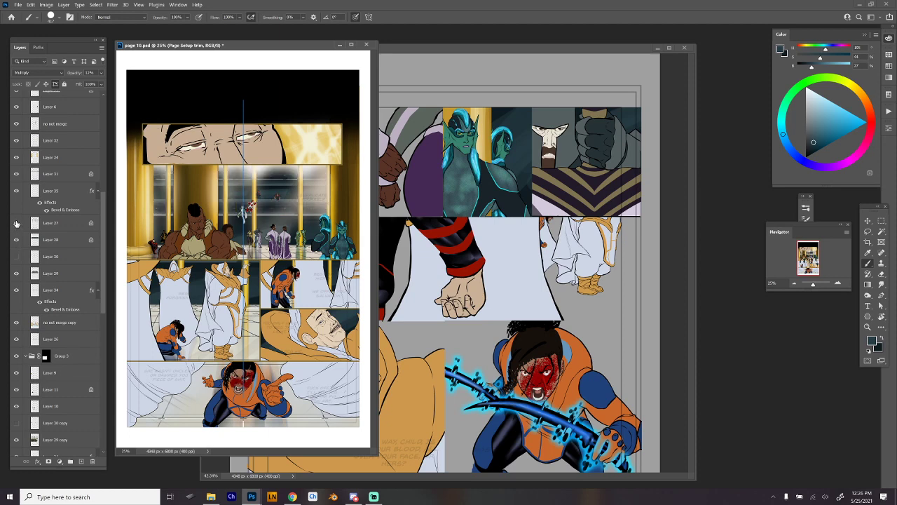
pyautogui.click(17, 223)
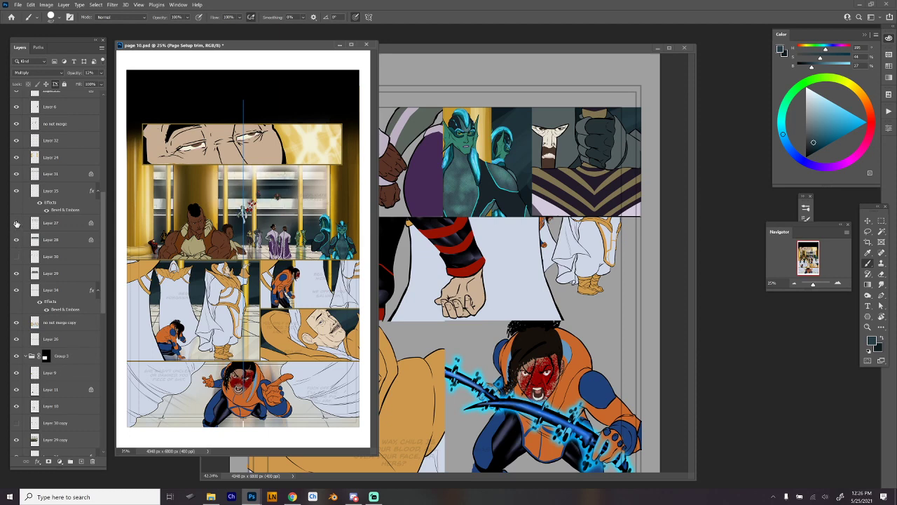
pyautogui.click(15, 174)
pyautogui.click(16, 175)
pyautogui.click(17, 191)
pyautogui.click(17, 192)
# Sample page 10's pale cream floor colour and fill the lower strip of page 11's second top-row panel background with it, then deselect
pyautogui.moveTo(463, 48); pyautogui.dragTo(530, 50)
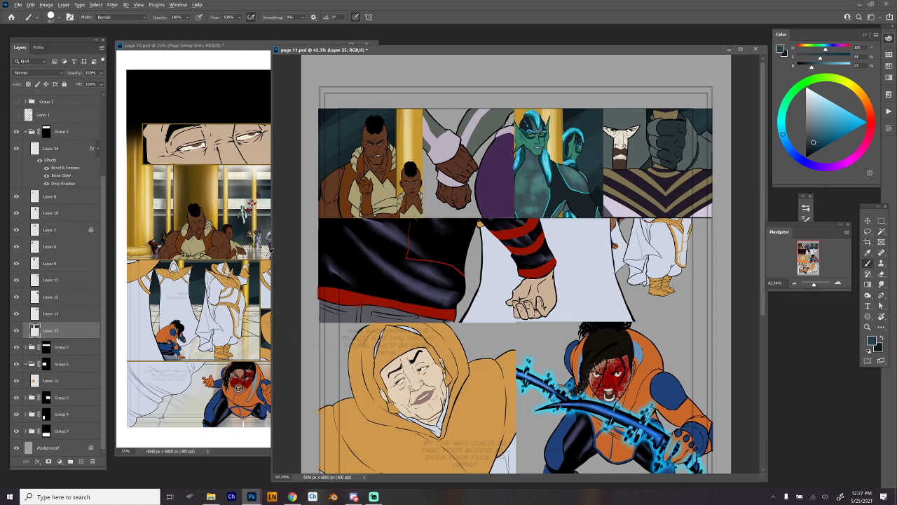
pyautogui.keyDown('alt'); pyautogui.click(270, 249); pyautogui.keyUp('alt')
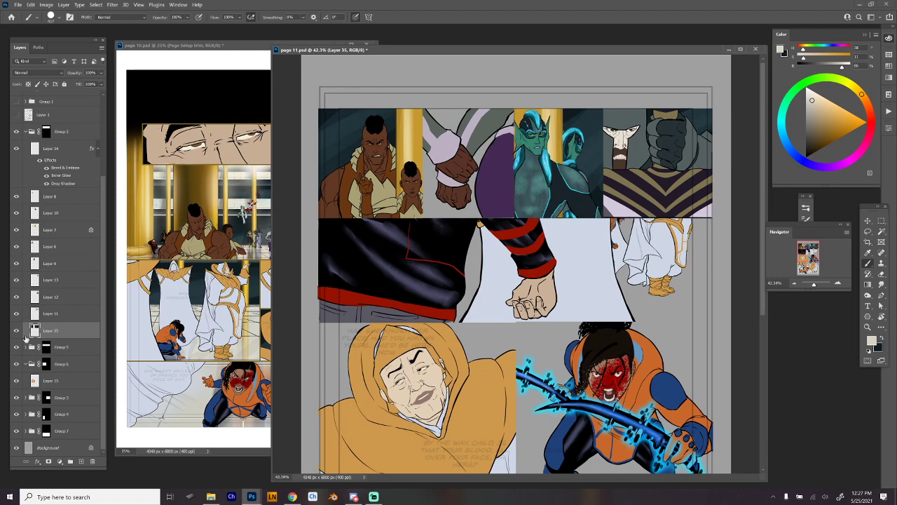
pyautogui.press('m')
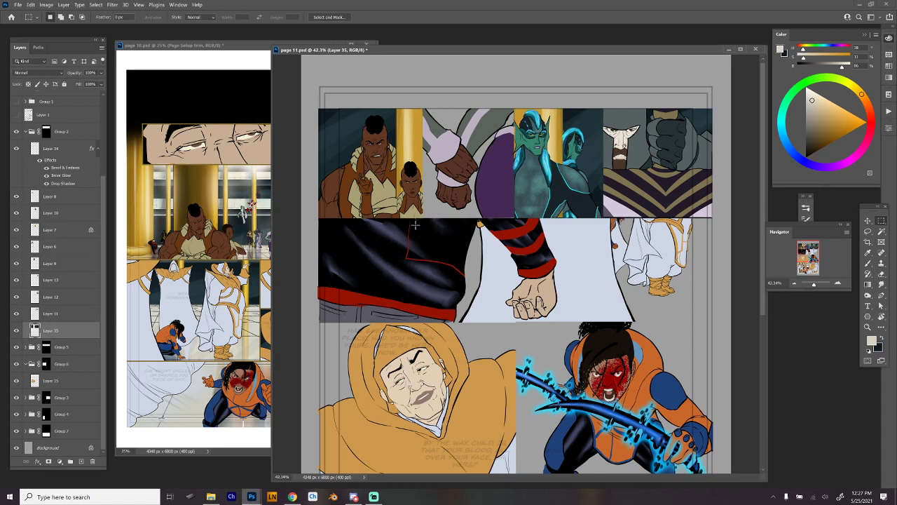
pyautogui.moveTo(404, 223); pyautogui.dragTo(524, 185)
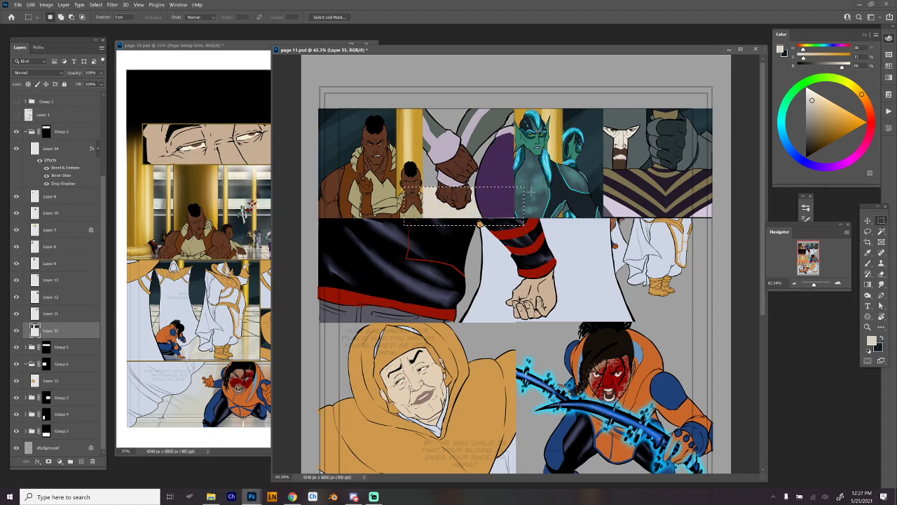
pyautogui.press('Delete')
pyautogui.hotkey('ctrl', 'd')
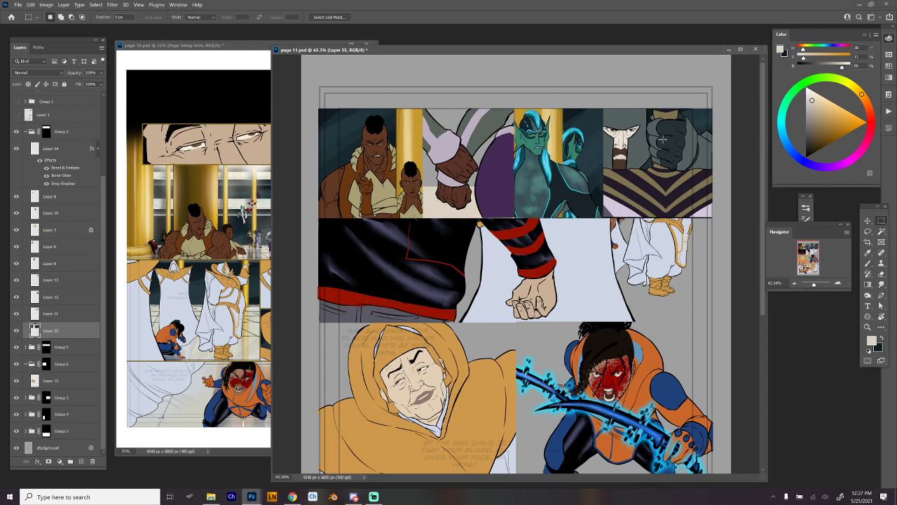
# Fill the upper background of the second top-row panel with near-black teal, sample the first panel's lighter dark teal for streaks, and deselect
pyautogui.press('b')
pyautogui.press('x')
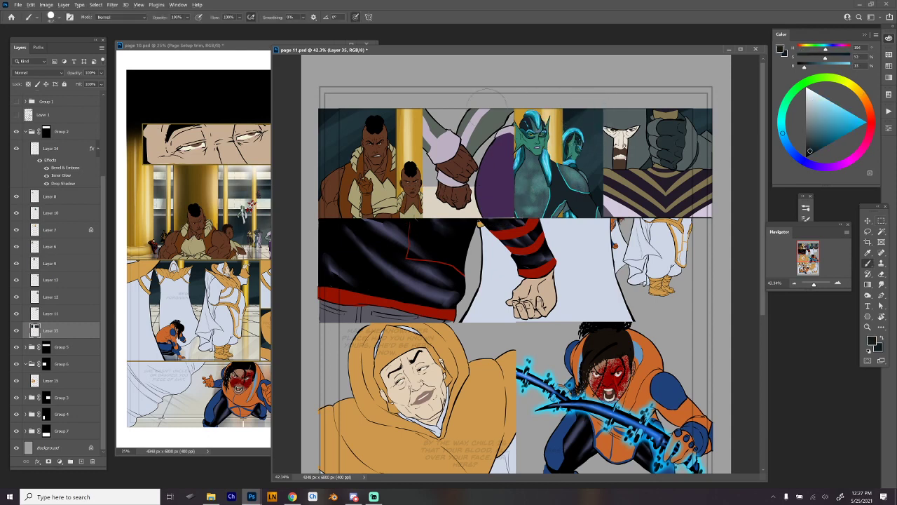
pyautogui.press('m')
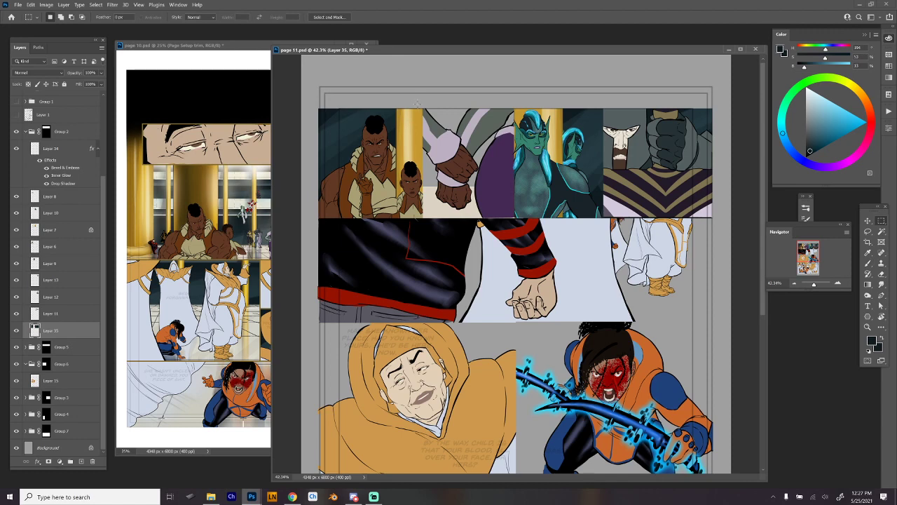
pyautogui.moveTo(417, 104); pyautogui.dragTo(515, 187)
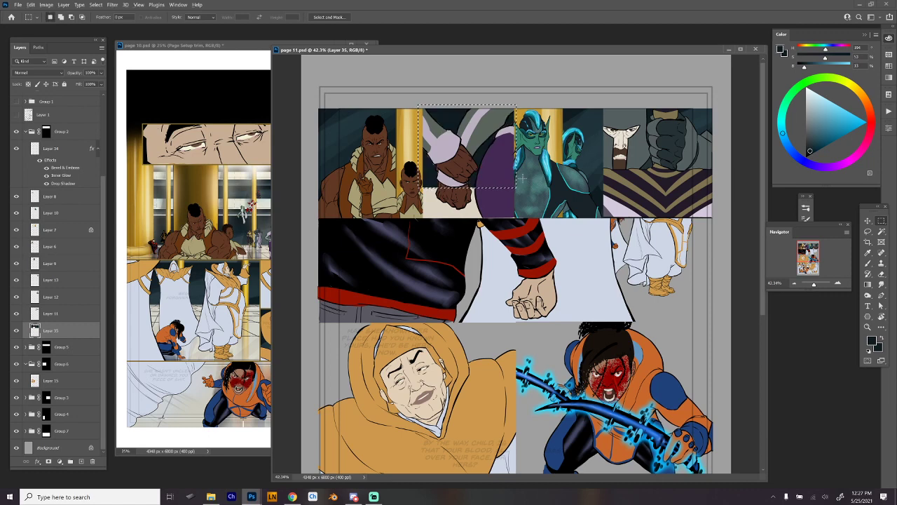
pyautogui.press('b')
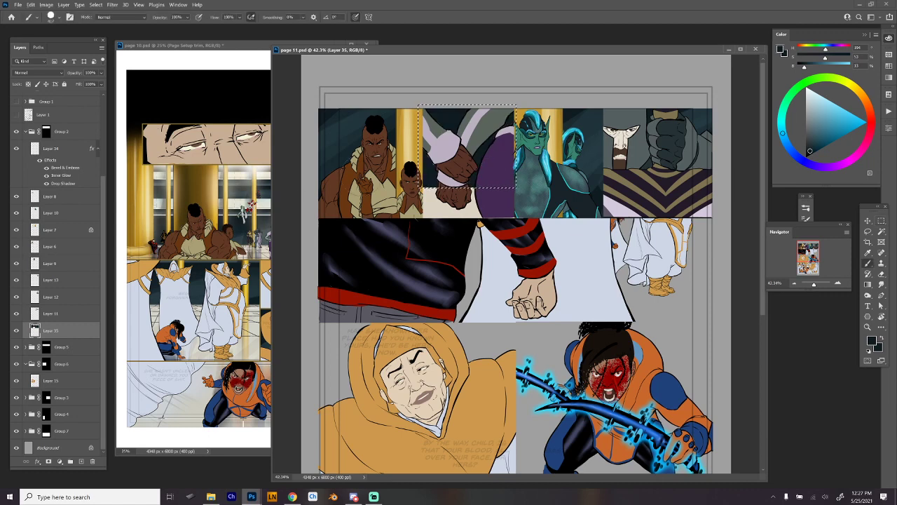
pyautogui.keyDown('alt'); pyautogui.click(335, 132); pyautogui.keyUp('alt')
pyautogui.hotkey('ctrl', 'd')
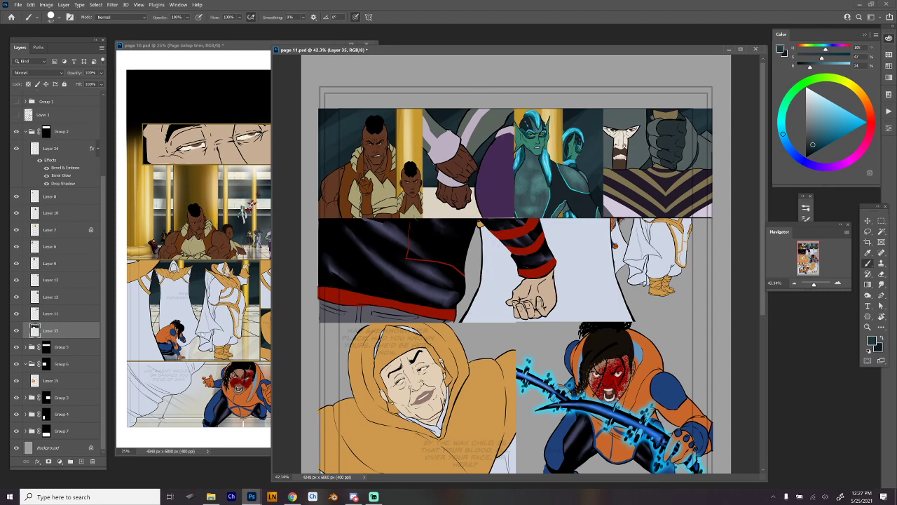
# After checking page 10's layer effects, add a page 11 layer above Layer 35 with Bevel & Emboss and 0% fill
pyautogui.scroll(2, 101, 224)
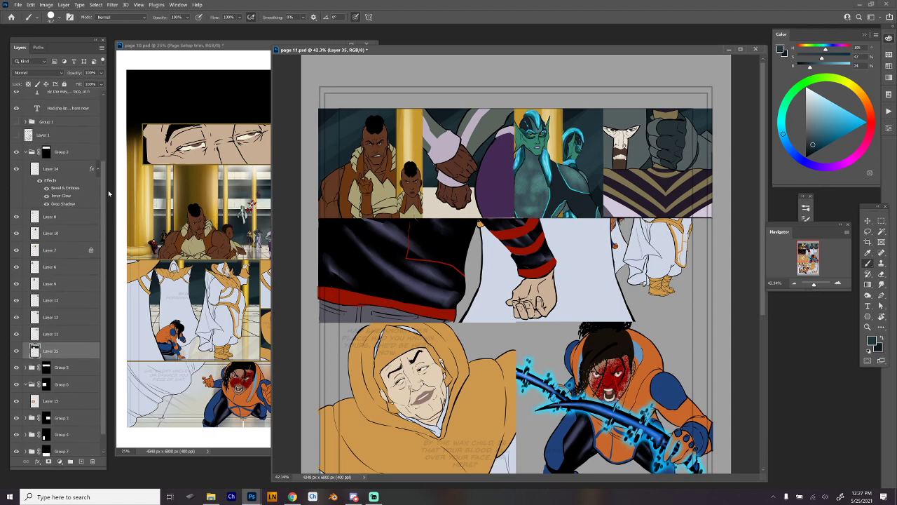
pyautogui.scroll(-1, 102, 224)
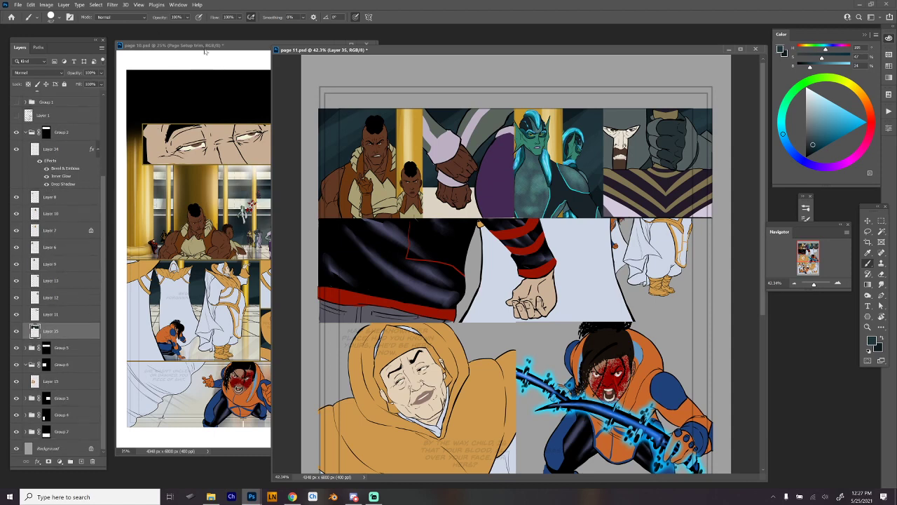
pyautogui.click(172, 44)
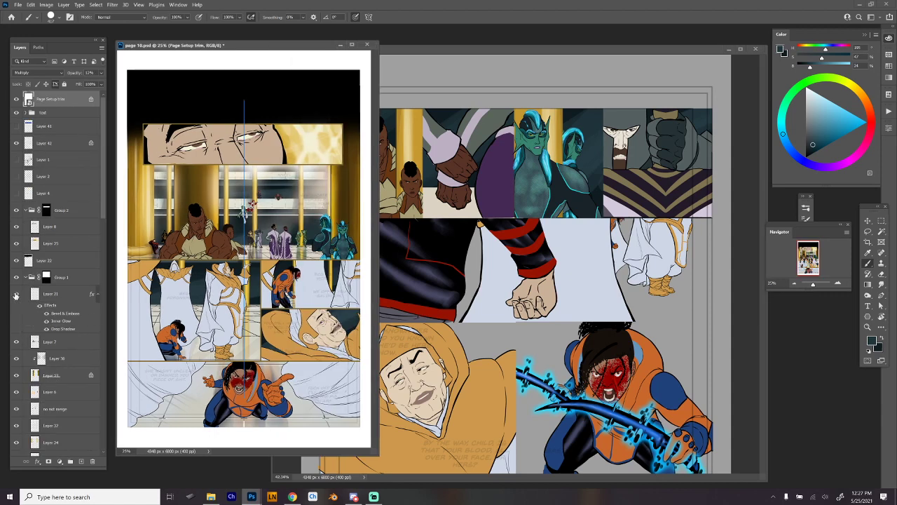
pyautogui.scroll(-4, 59, 336)
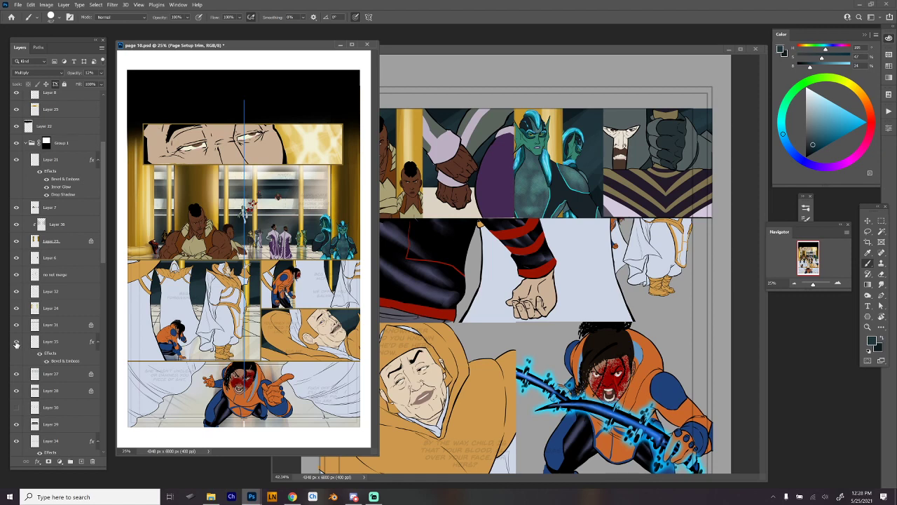
pyautogui.click(560, 51)
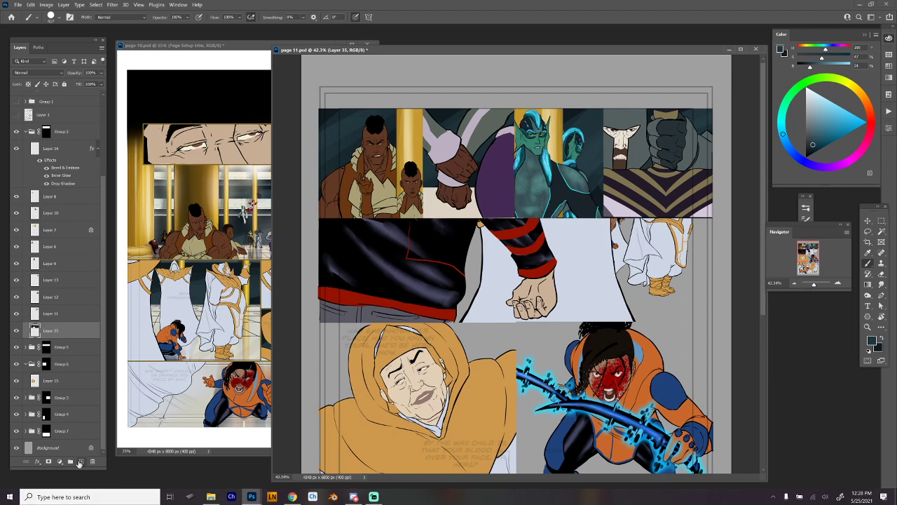
pyautogui.click(80, 461)
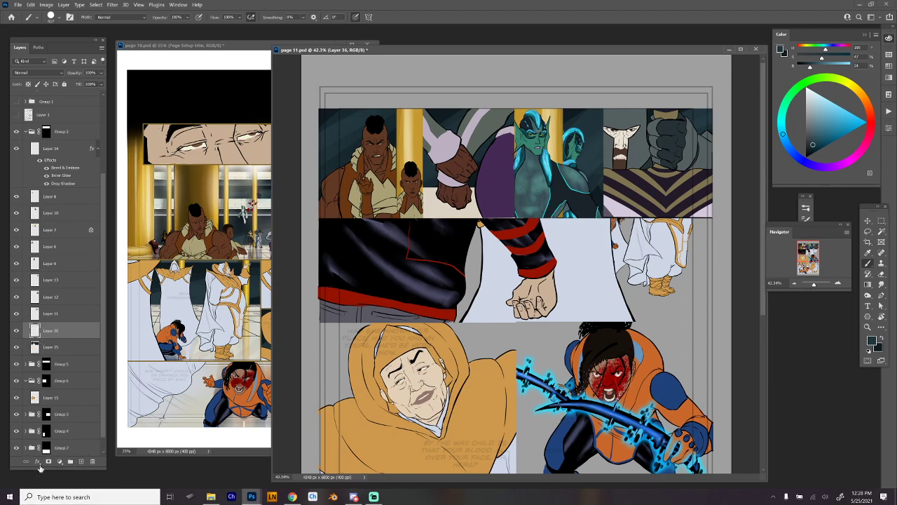
pyautogui.click(39, 463)
pyautogui.click(98, 395)
pyautogui.press('Return')
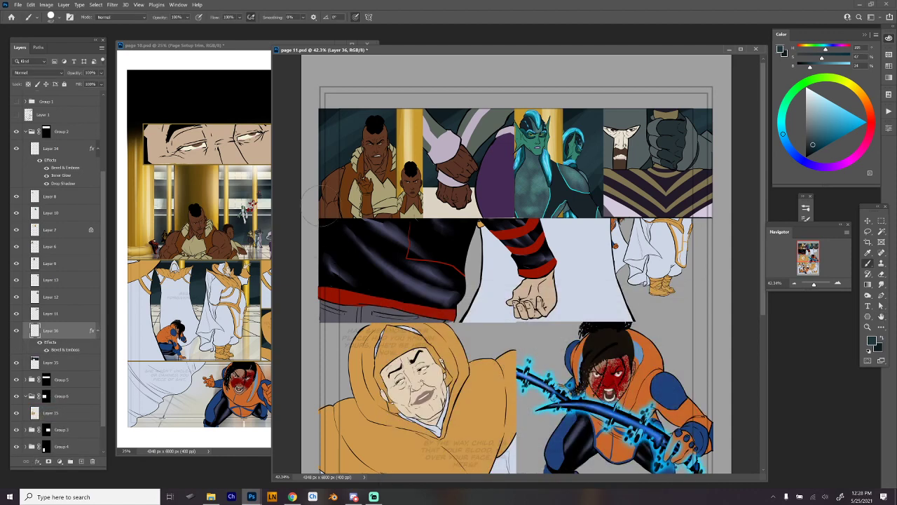
pyautogui.click(100, 85)
pyautogui.moveTo(438, 53); pyautogui.dragTo(387, 41)
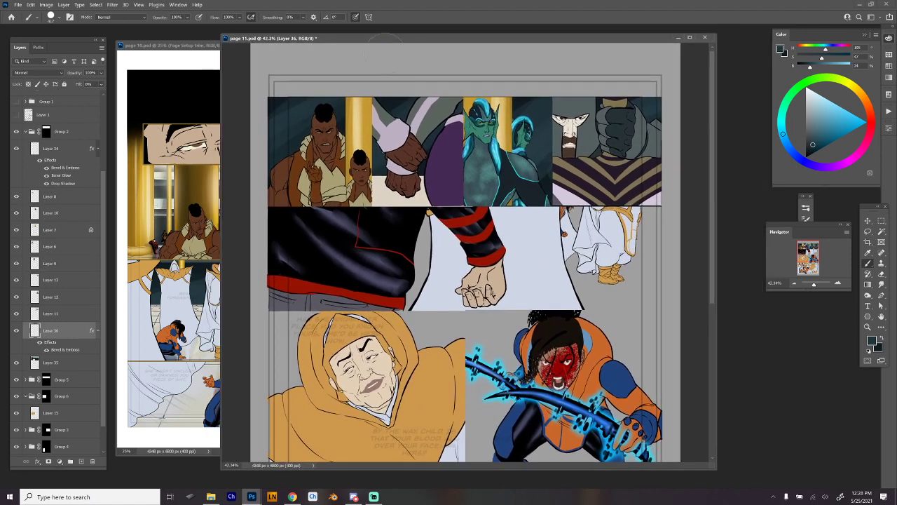
# Using a small Hard Round brush, draw straight embossed tile lines on the second panel's cream floor, keeping Layer 36 directly below Layer 11
pyautogui.rightClick(533, 208)
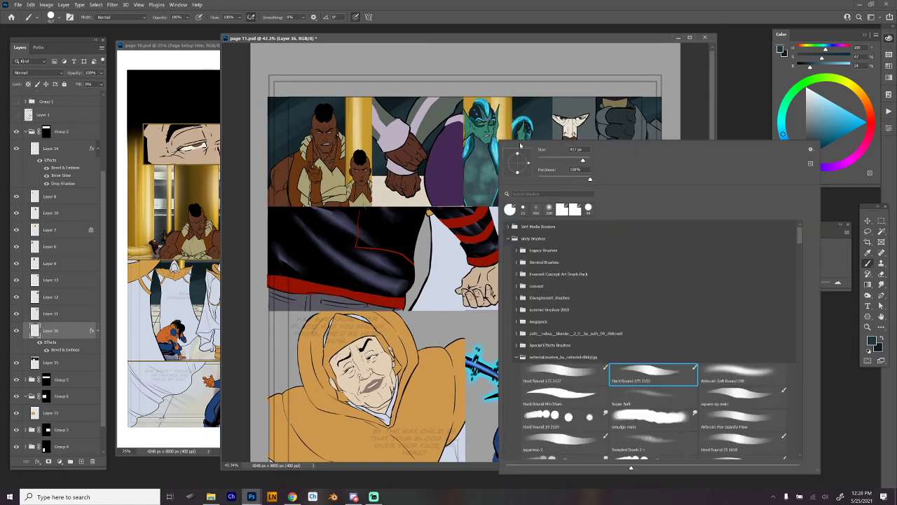
pyautogui.click(575, 394)
pyautogui.moveTo(544, 163); pyautogui.dragTo(541, 160)
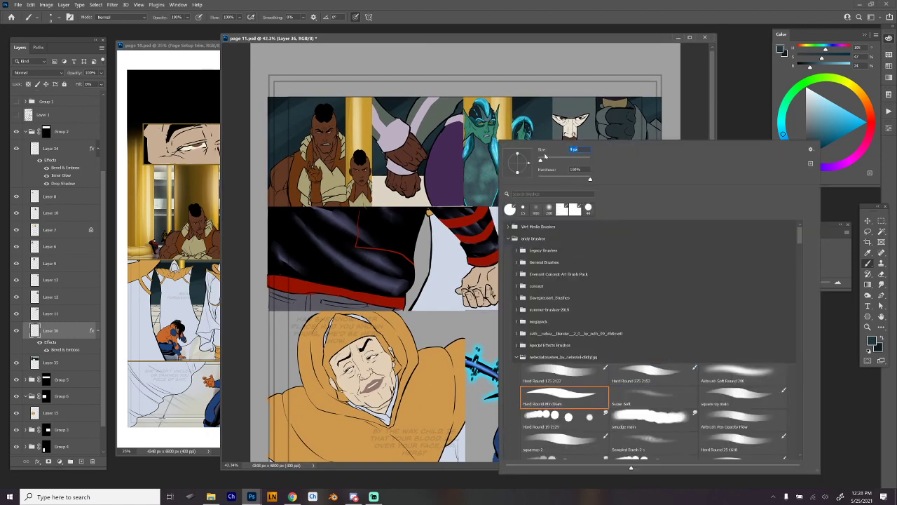
pyautogui.click(577, 43)
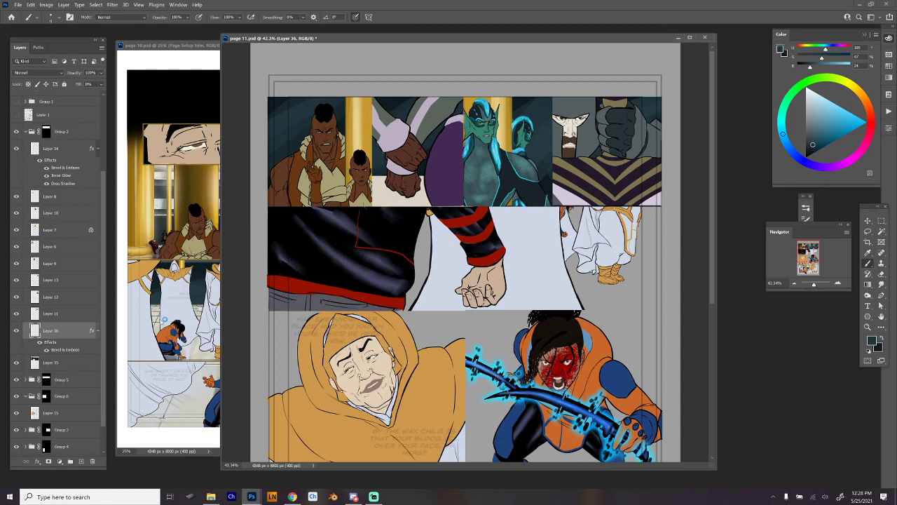
pyautogui.moveTo(78, 332); pyautogui.dragTo(84, 305)
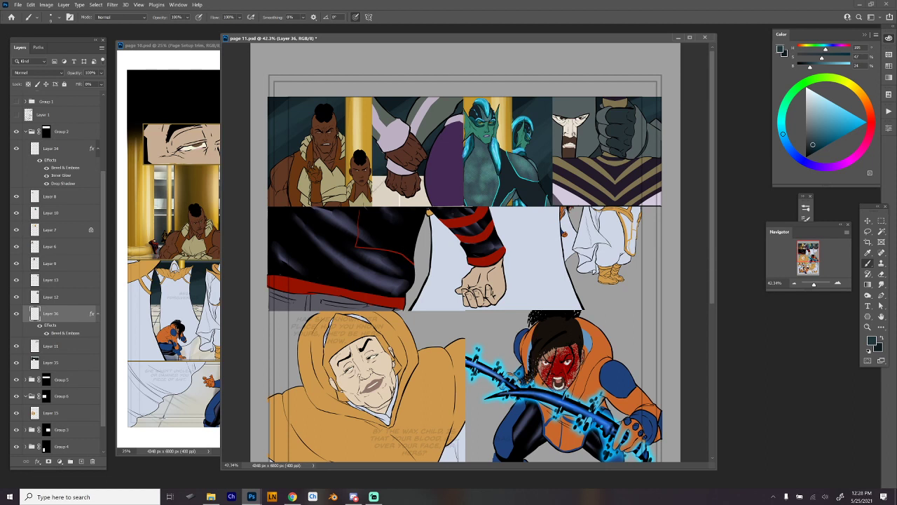
pyautogui.press('shift')
pyautogui.moveTo(72, 317); pyautogui.dragTo(80, 366)
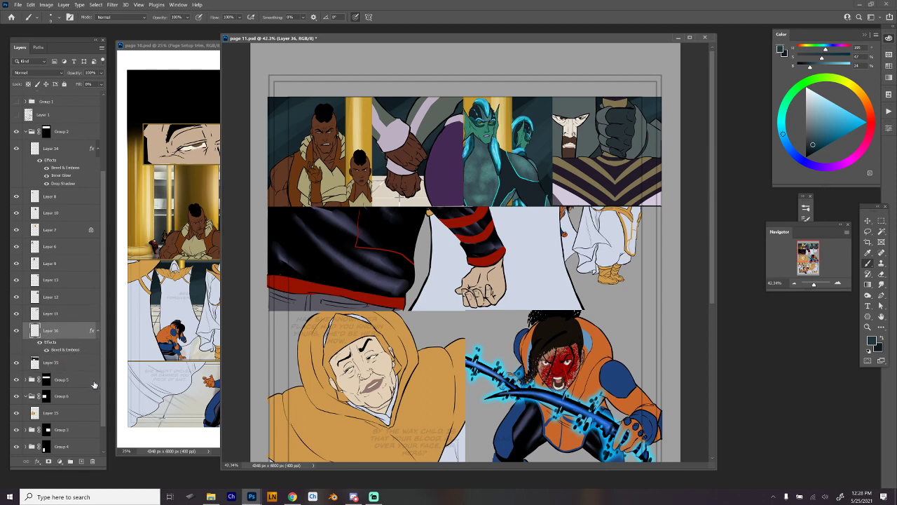
# On Layer 35, select the dark teal wall area above the floor in the second top-row panel and copy it to a new layer
pyautogui.click(17, 315)
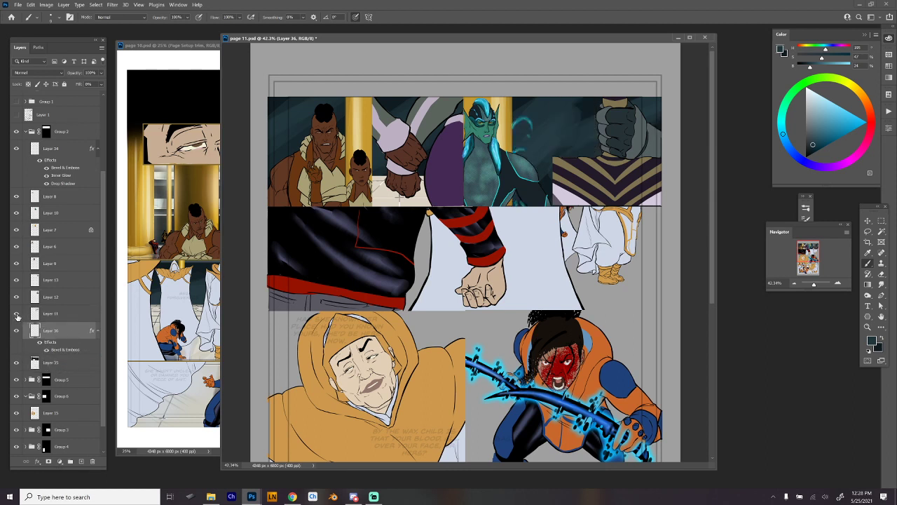
pyautogui.click(17, 316)
pyautogui.click(67, 366)
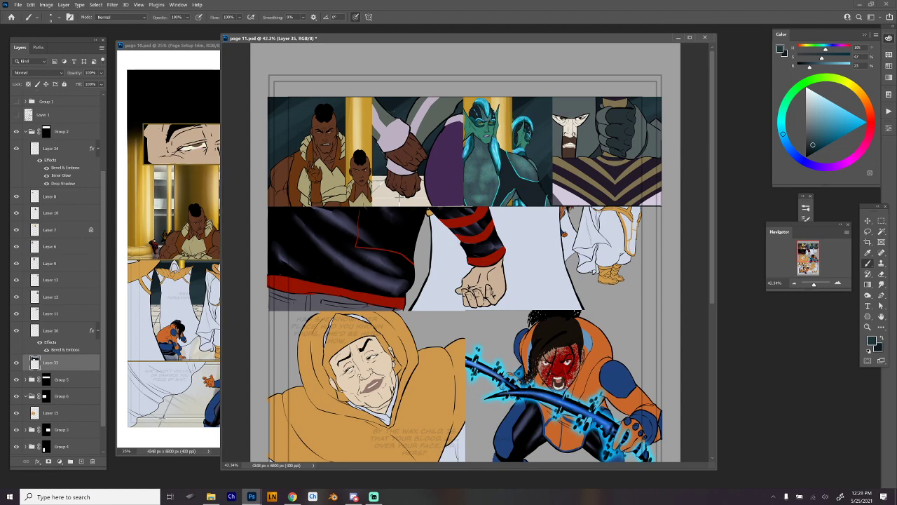
pyautogui.press('m')
pyautogui.moveTo(371, 95)
pyautogui.mouseDown()
pyautogui.moveTo(401, 109)
pyautogui.moveTo(464, 175)
pyautogui.mouseUp()
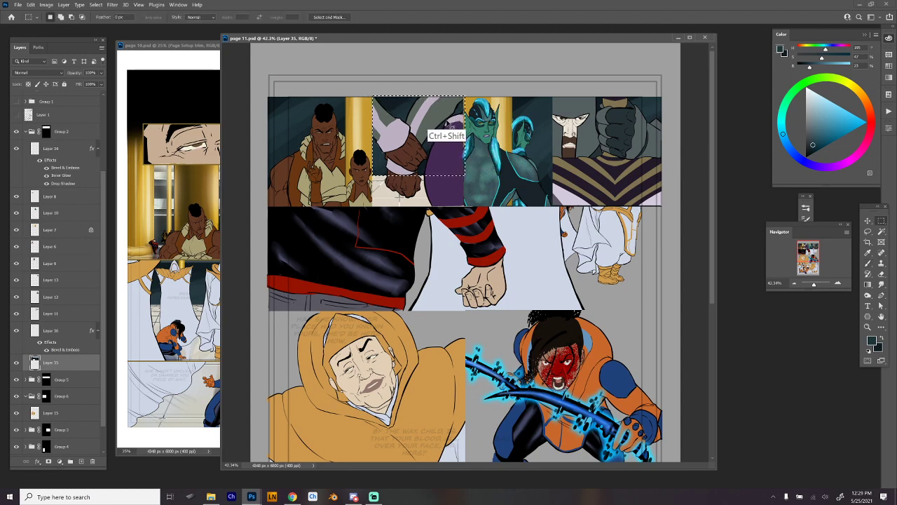
pyautogui.hotkey('ctrl', 'shift', 'j')
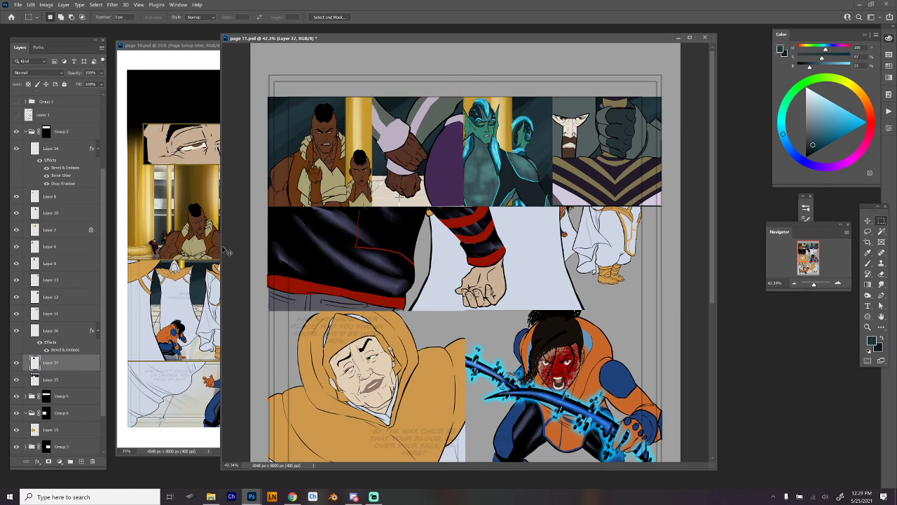
# Flip the copied wall piece vertically and move it down over the panel's cream floor as a reflection
pyautogui.hotkey('ctrl', 't')
pyautogui.rightClick(452, 109)
pyautogui.click(470, 245)
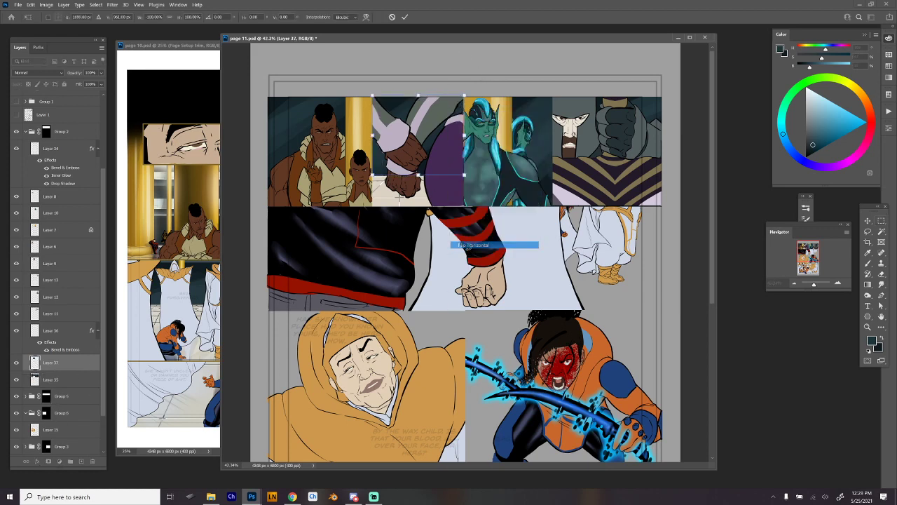
pyautogui.rightClick(440, 165)
pyautogui.click(471, 303)
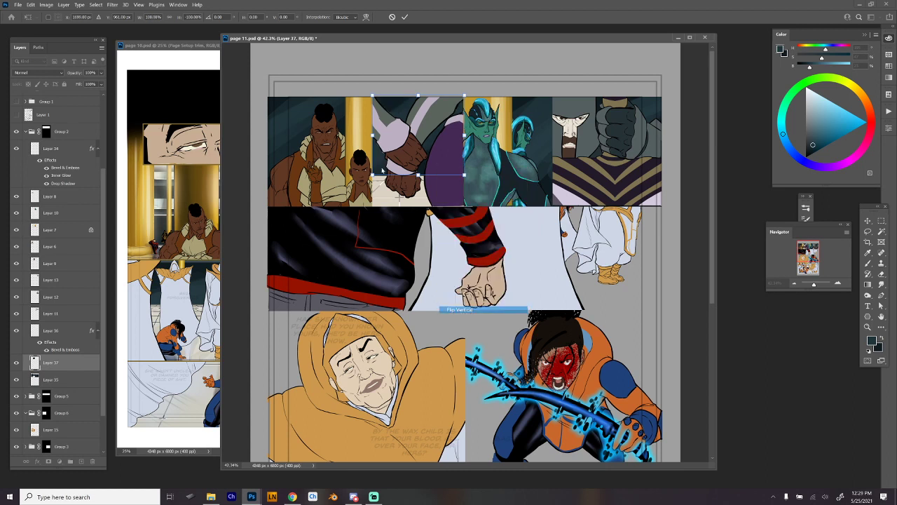
pyautogui.moveTo(415, 124); pyautogui.dragTo(411, 206)
pyautogui.moveTo(417, 254); pyautogui.dragTo(419, 200)
pyautogui.press('Return')
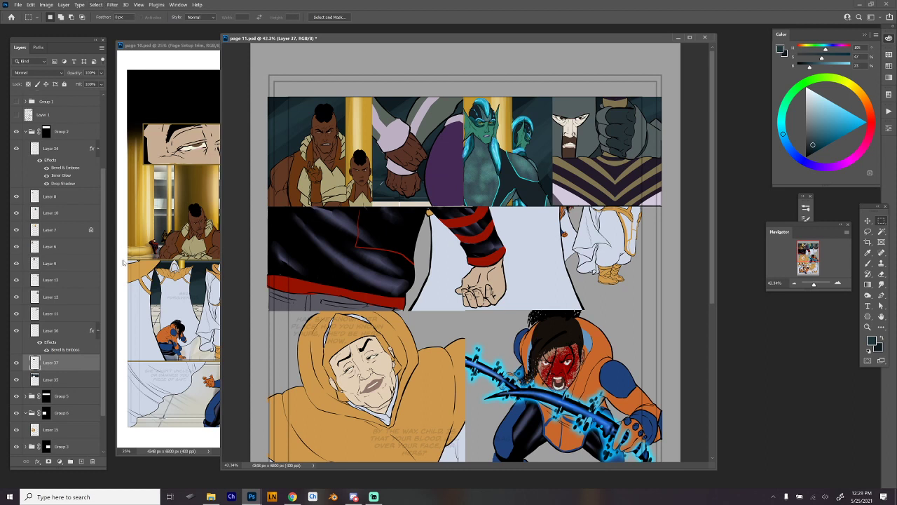
# Separate the second panel's cream floor strip from Layer 35 onto its own layer
pyautogui.click(34, 379)
pyautogui.press('w')
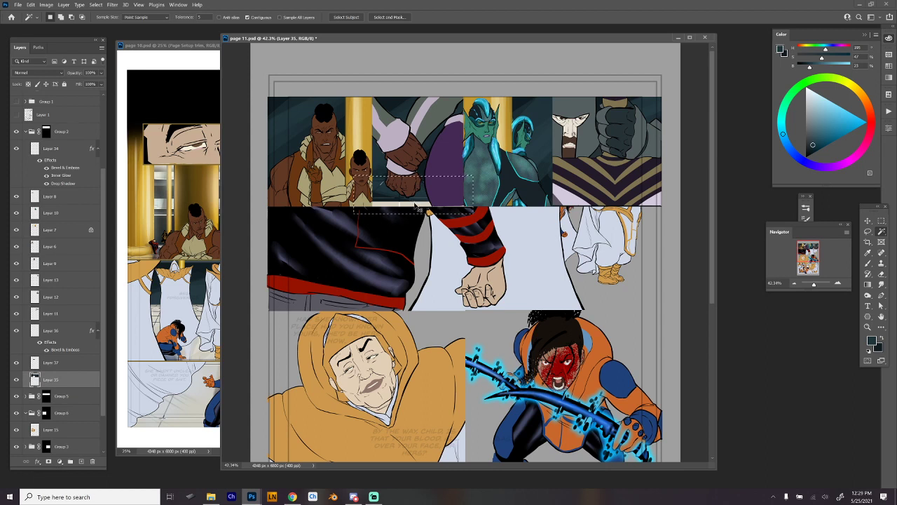
pyautogui.hotkey('ctrl', 'j')
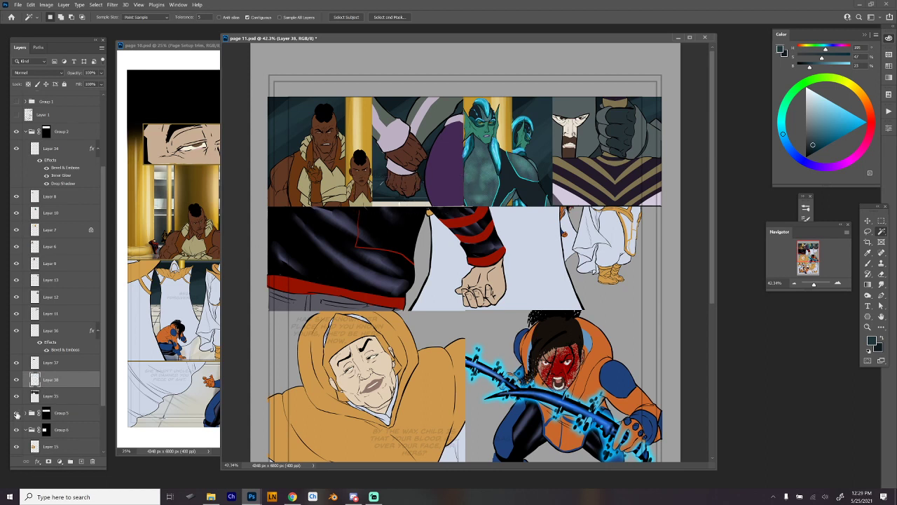
# Deselect and reorder the background layers so Layer 35 is on top, the reflection Layer 37 beneath it and the floor layer lowest
pyautogui.keyDown('ctrl'); pyautogui.click(35, 397); pyautogui.keyUp('ctrl')
pyautogui.moveTo(56, 364); pyautogui.dragTo(53, 396)
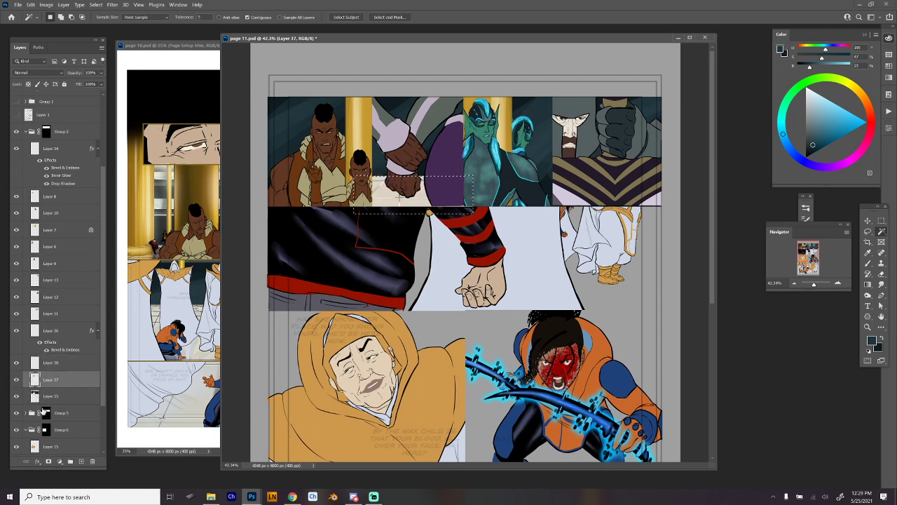
pyautogui.click(35, 396)
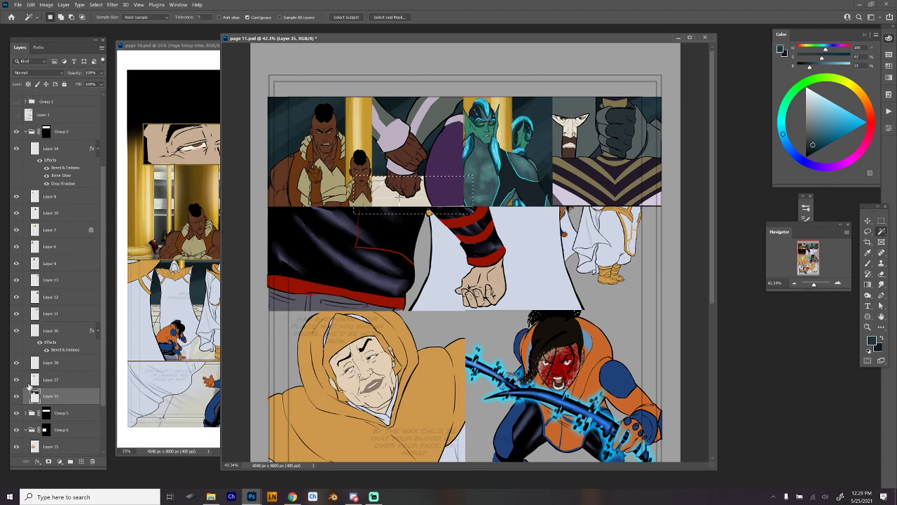
pyautogui.hotkey('ctrl', 'd')
pyautogui.click(56, 380)
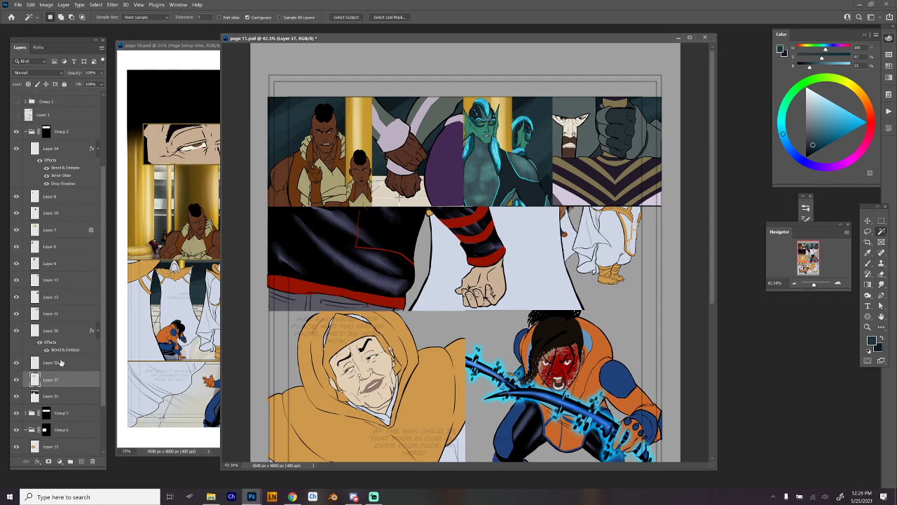
pyautogui.moveTo(67, 361); pyautogui.dragTo(55, 387)
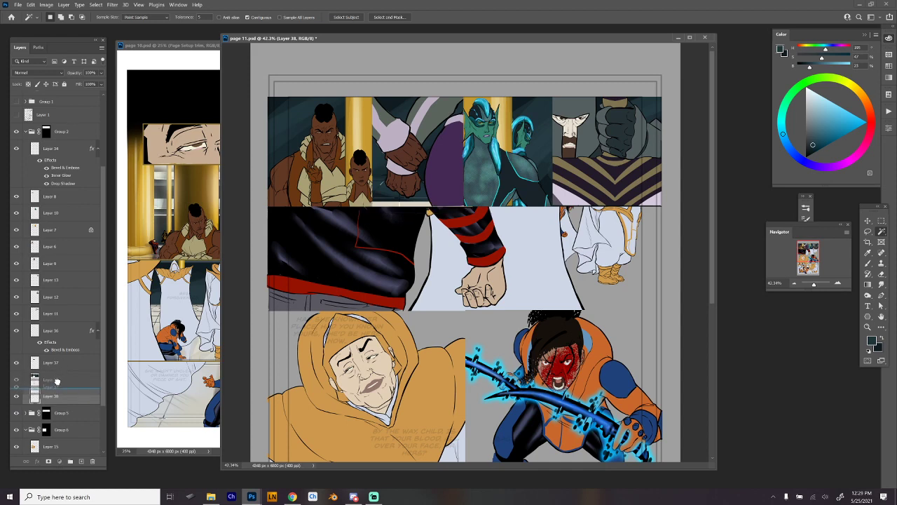
pyautogui.click(58, 383)
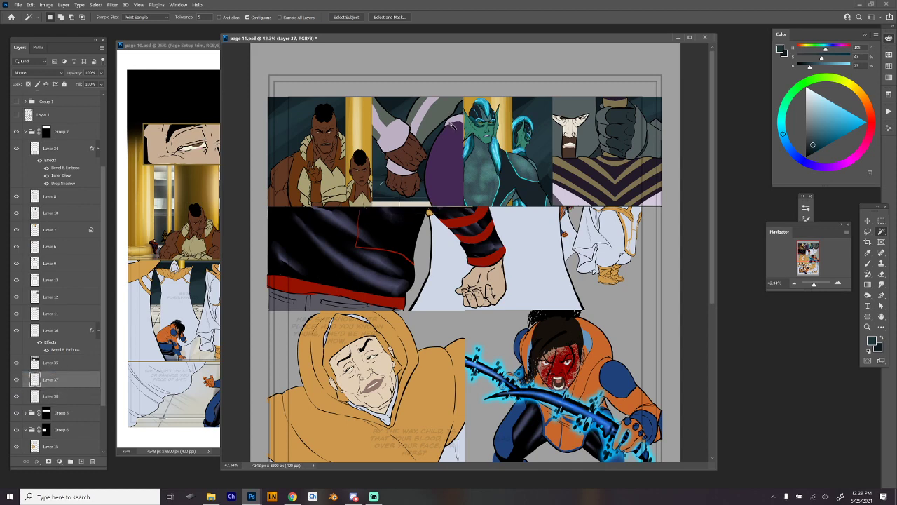
# Apply a Motion Blur at -90° with a distance of 215 pixels to the reflection on Layer 37 and shift it slightly on the floor
pyautogui.click(112, 5)
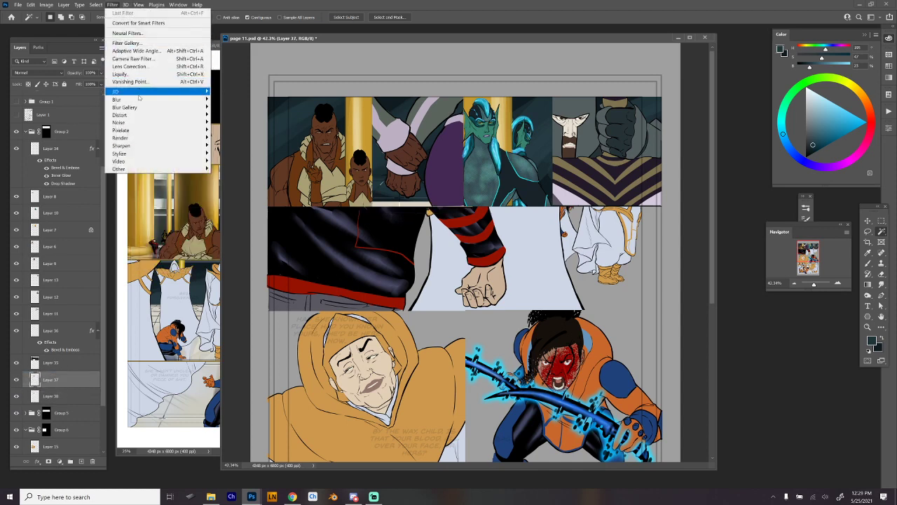
pyautogui.moveTo(161, 100)
pyautogui.click(229, 145)
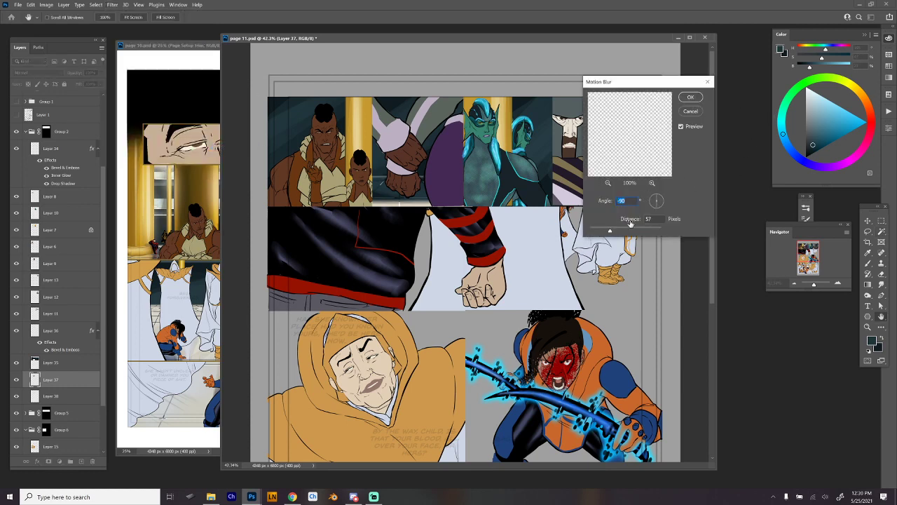
pyautogui.moveTo(628, 231); pyautogui.dragTo(635, 231)
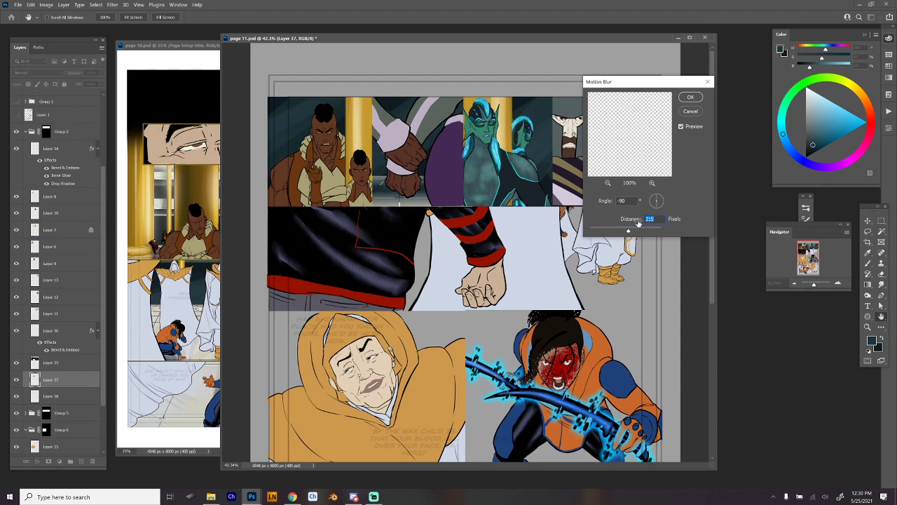
pyautogui.click(691, 97)
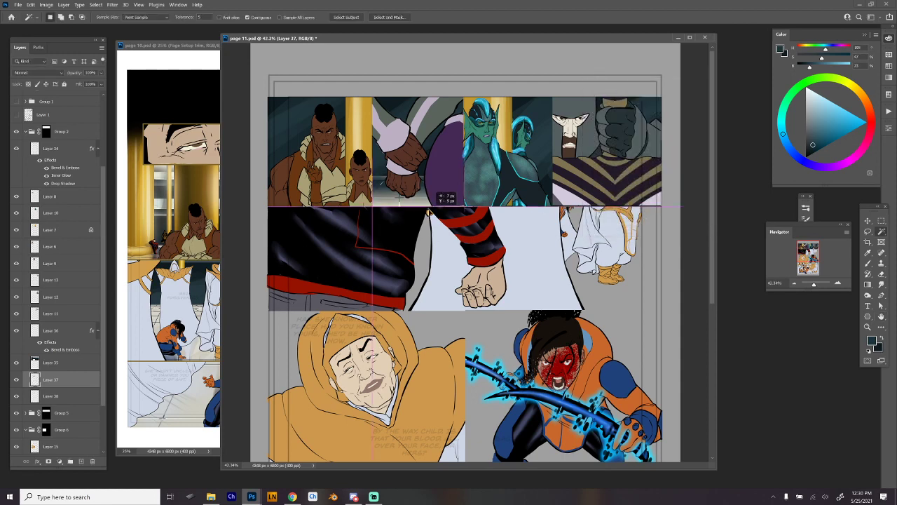
pyautogui.moveTo(429, 212); pyautogui.dragTo(449, 207)
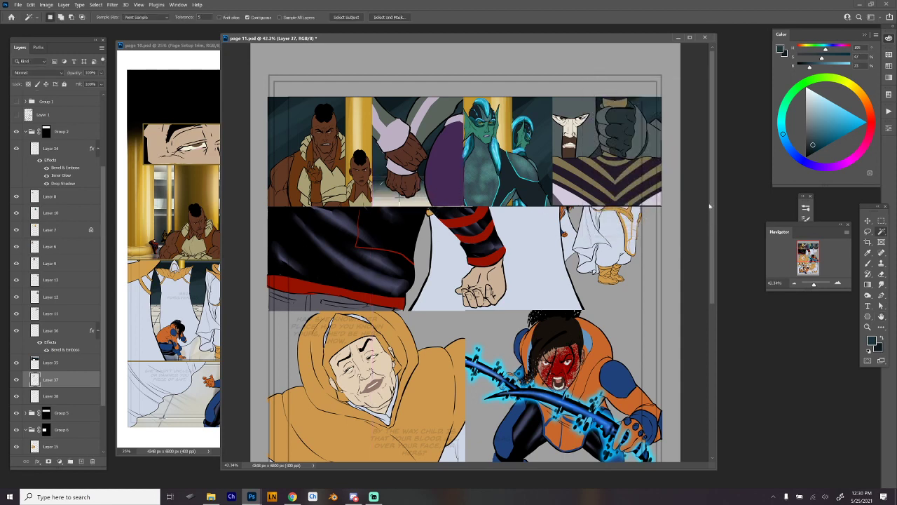
# Choose the smudge brush preset, select Layer 35 and lock its transparent pixels
pyautogui.scroll(-2, 602, 263)
pyautogui.scroll(2, 581, 307)
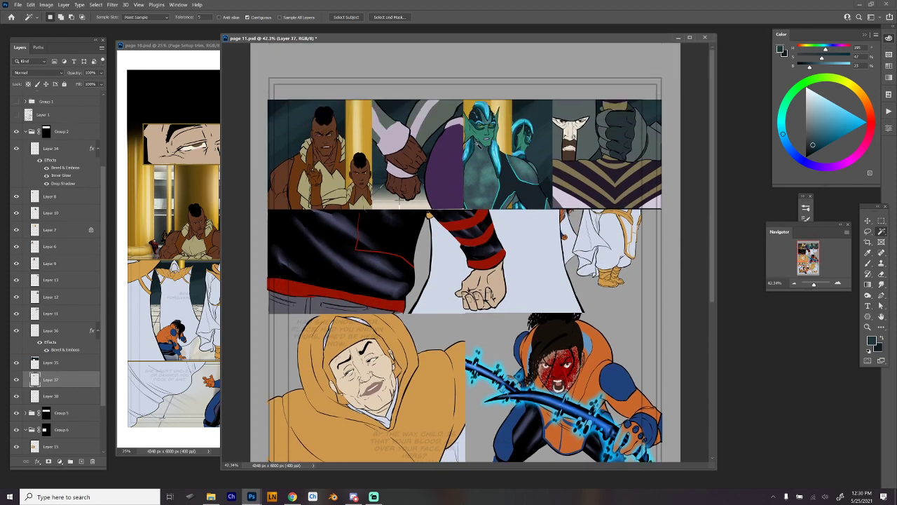
pyautogui.press('b')
pyautogui.rightClick(509, 156)
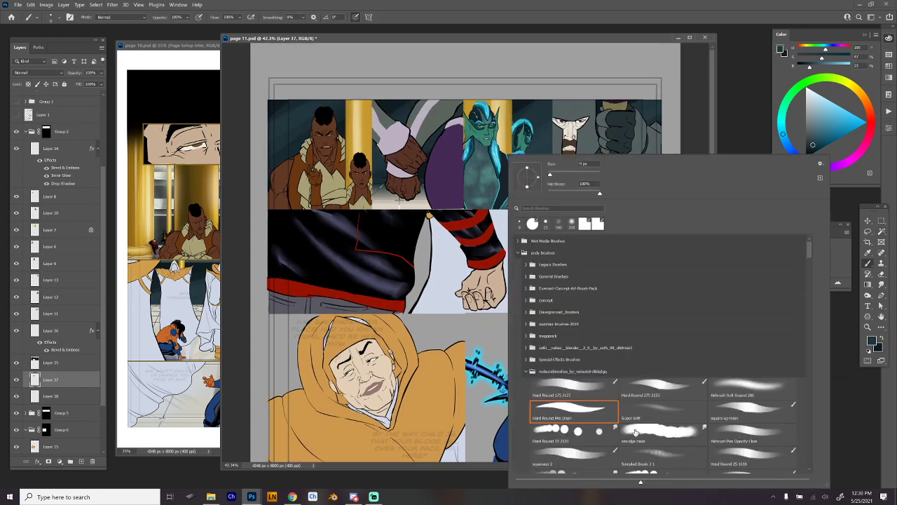
pyautogui.click(603, 433)
pyautogui.click(99, 361)
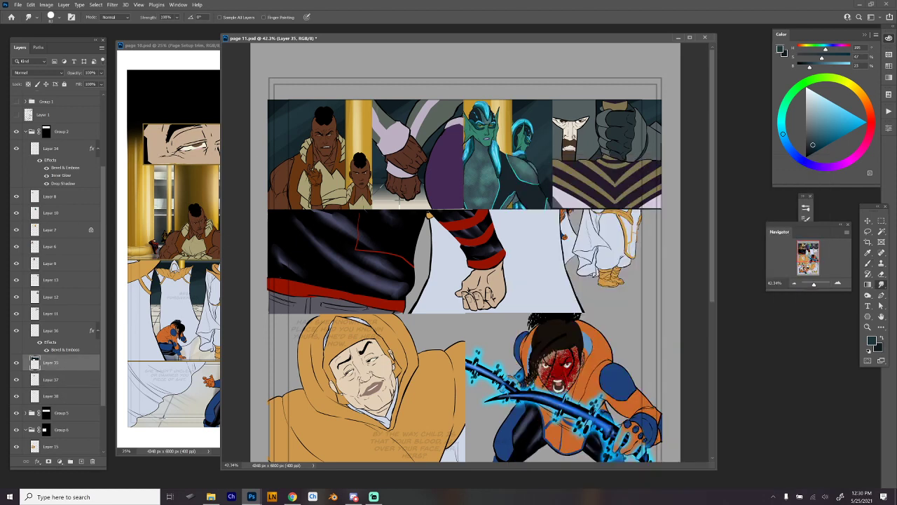
pyautogui.press('/')
# Sample a pale cream colour from page 10 with the Brush tool and return to page 11
pyautogui.scroll(-5, 552, 245)
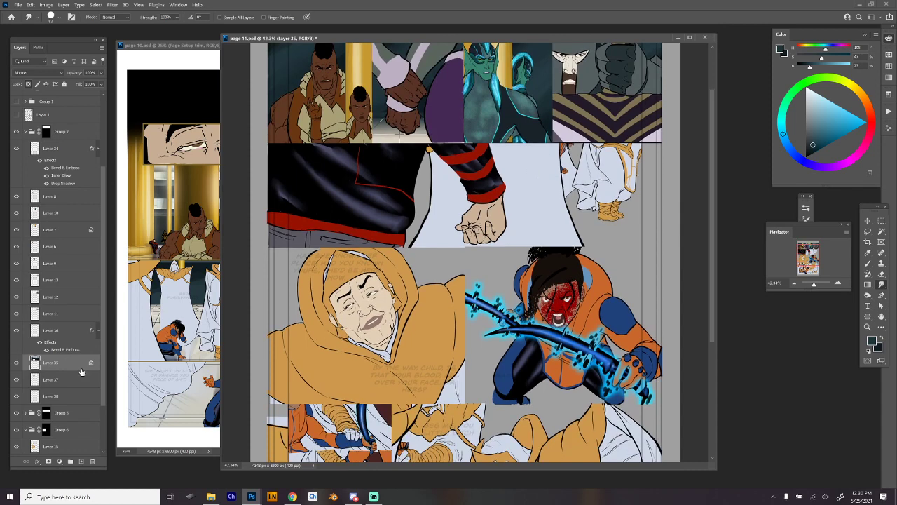
pyautogui.click(164, 46)
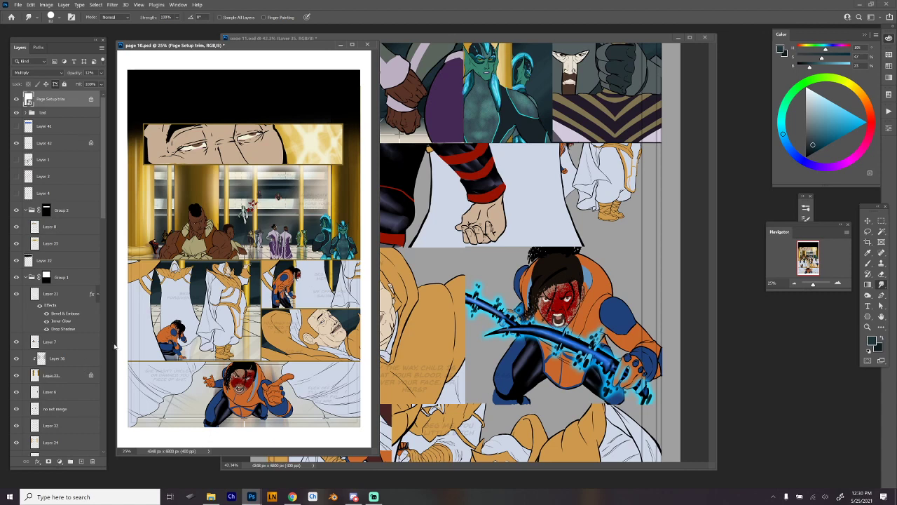
pyautogui.press('b')
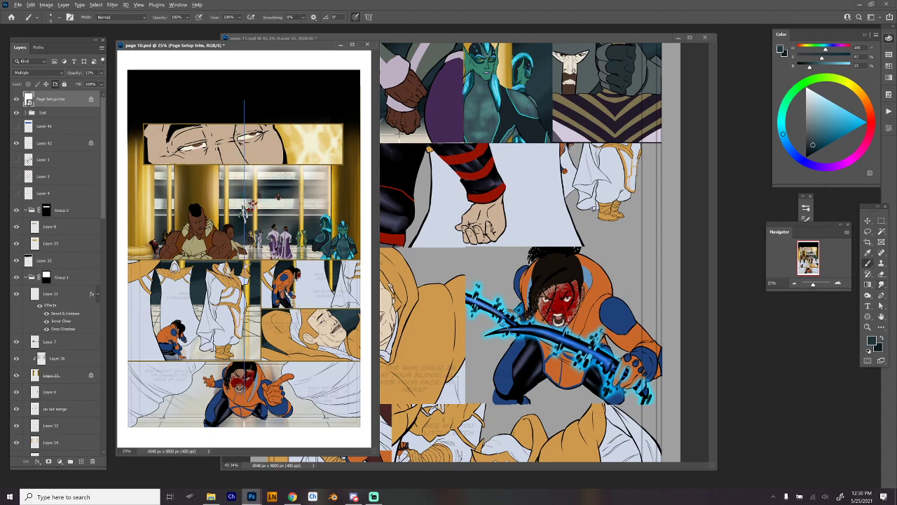
pyautogui.keyDown('alt'); pyautogui.click(346, 161); pyautogui.keyUp('alt')
pyautogui.click(452, 36)
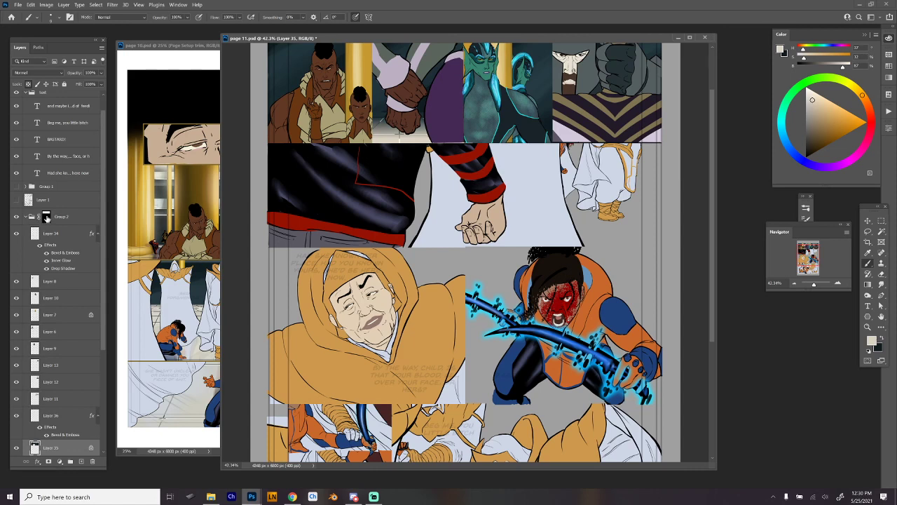
# Collapse Group 2 and load the layer mask of Group 5, the second-row panel, as a selection
pyautogui.click(46, 218)
pyautogui.click(26, 218)
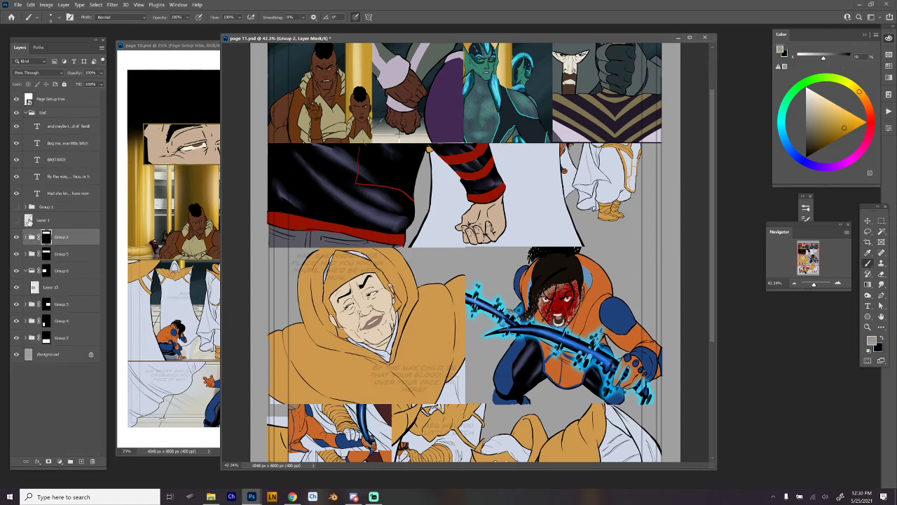
pyautogui.click(46, 253)
pyautogui.keyDown('ctrl'); pyautogui.click(47, 255); pyautogui.keyUp('ctrl')
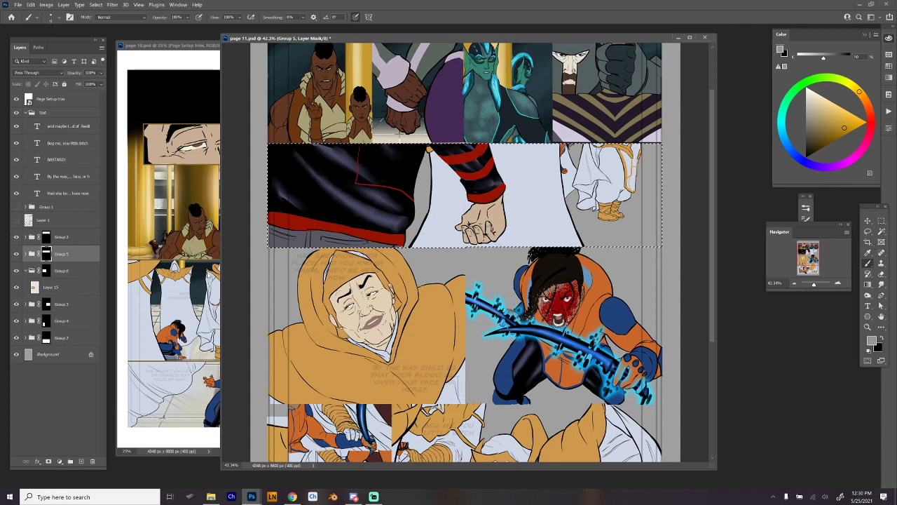
pyautogui.press('m')
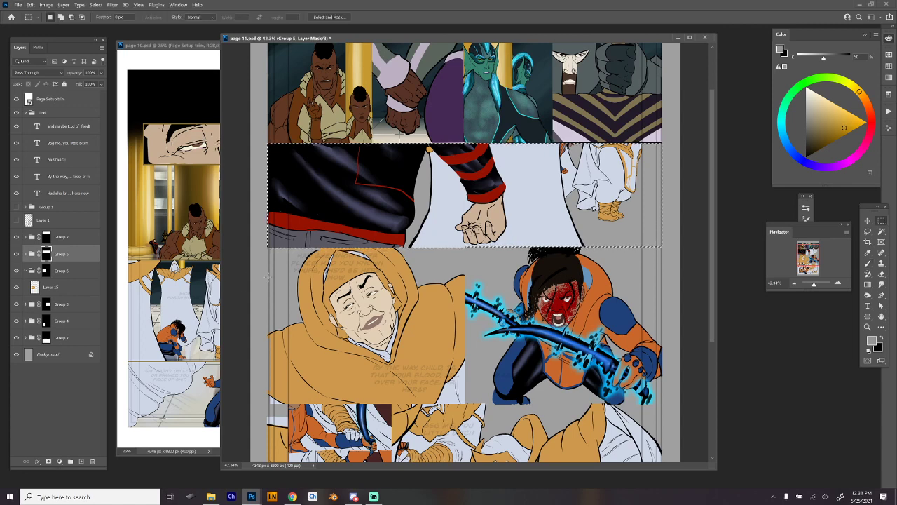
pyautogui.moveTo(256, 276)
pyautogui.mouseDown()
pyautogui.moveTo(744, 266)
pyautogui.moveTo(739, 246)
pyautogui.mouseUp()
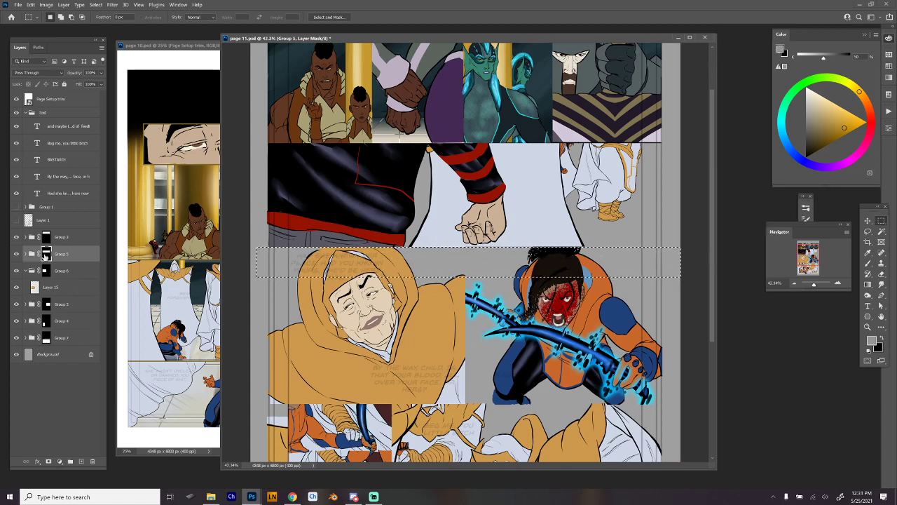
pyautogui.hotkey('ctrl', 'd')
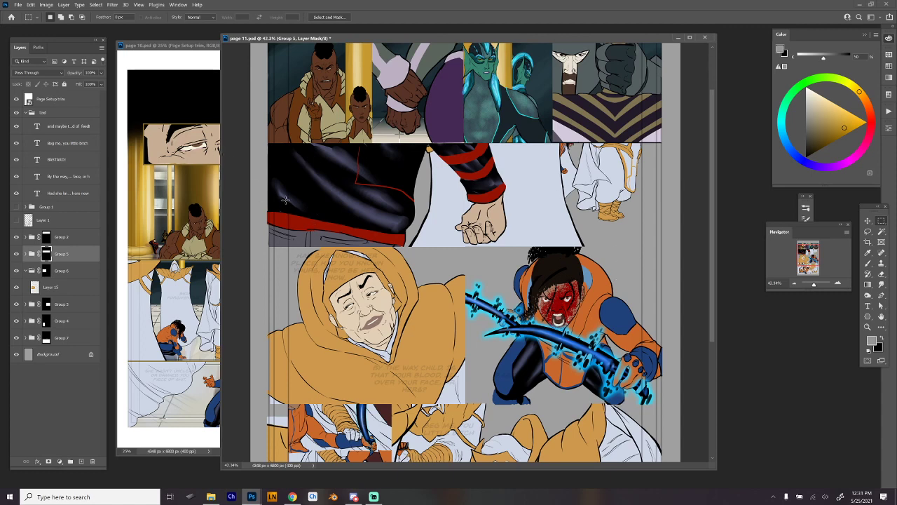
pyautogui.hotkey('ctrl', 't')
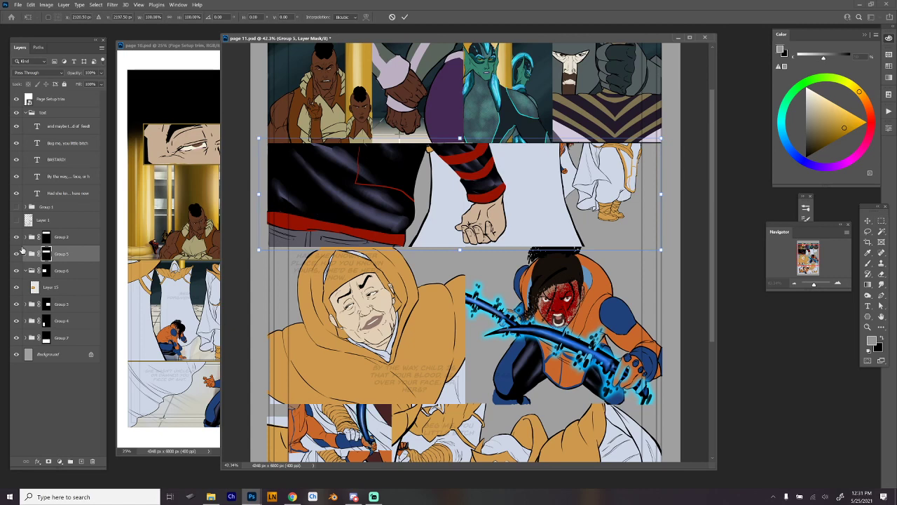
# Load Group 5's layer mask as a selection, trim its outer edge slightly inward with Free Transform, and deselect
pyautogui.click(45, 255)
pyautogui.keyDown('ctrl'); pyautogui.click(46, 255); pyautogui.keyUp('ctrl')
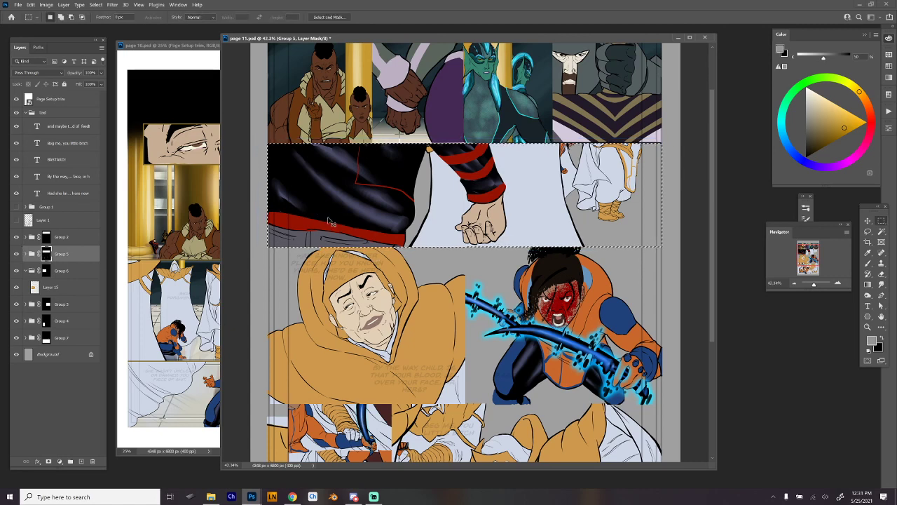
pyautogui.hotkey('ctrl', 't')
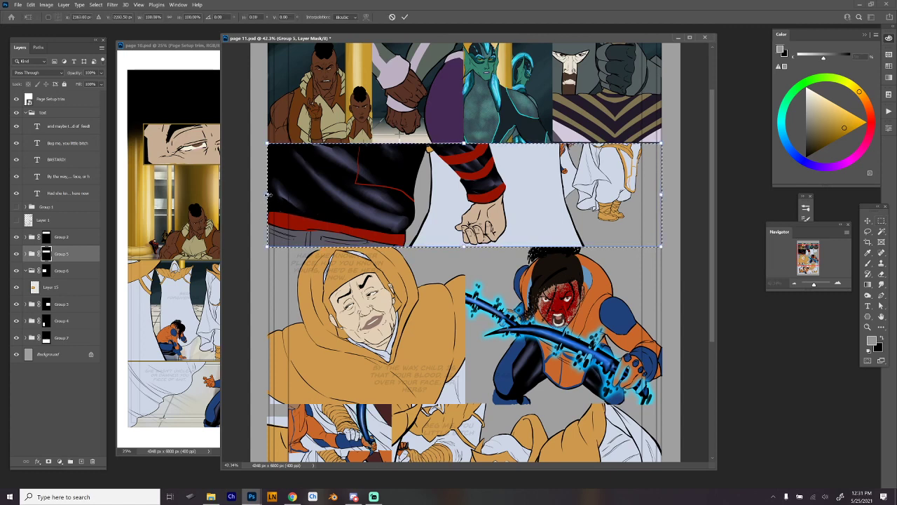
pyautogui.moveTo(269, 195); pyautogui.dragTo(270, 195)
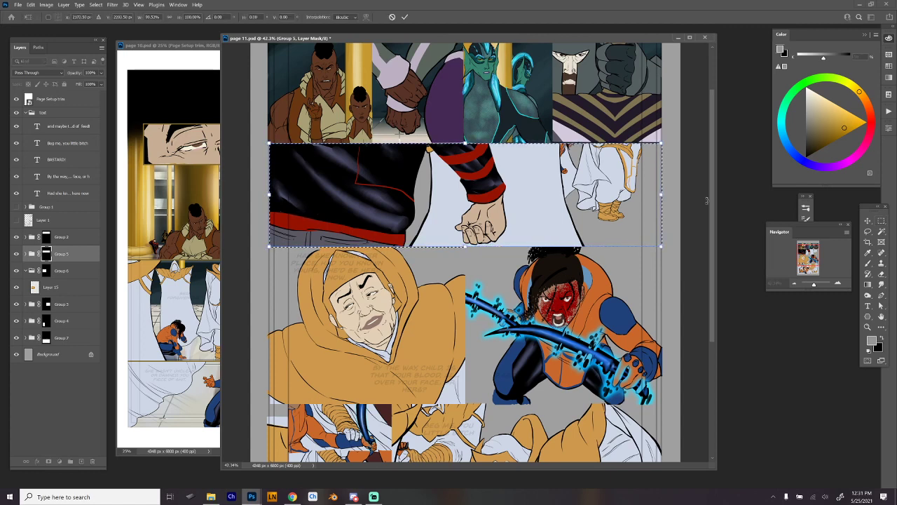
pyautogui.press('Return')
pyautogui.hotkey('ctrl', 'd')
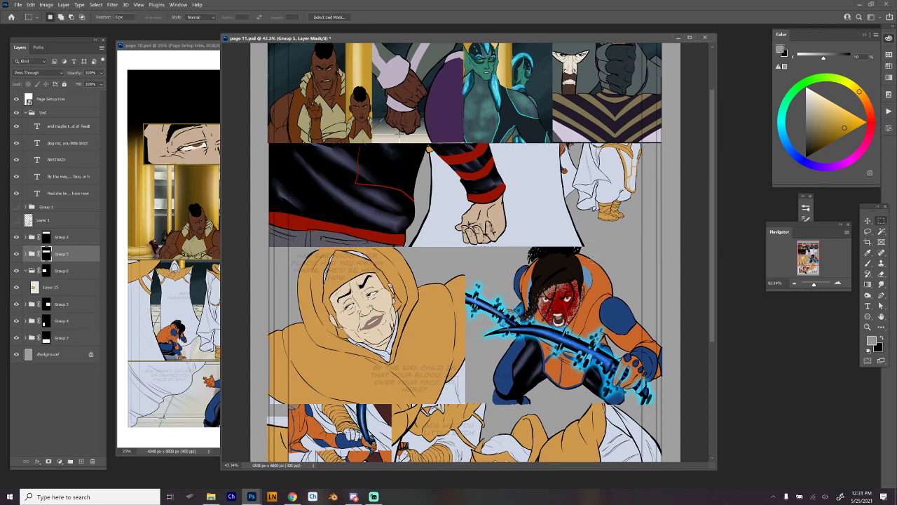
# Expand Group 5, add a new layer beneath Layer 14 and fill it with the sampled pale cream
pyautogui.click(25, 254)
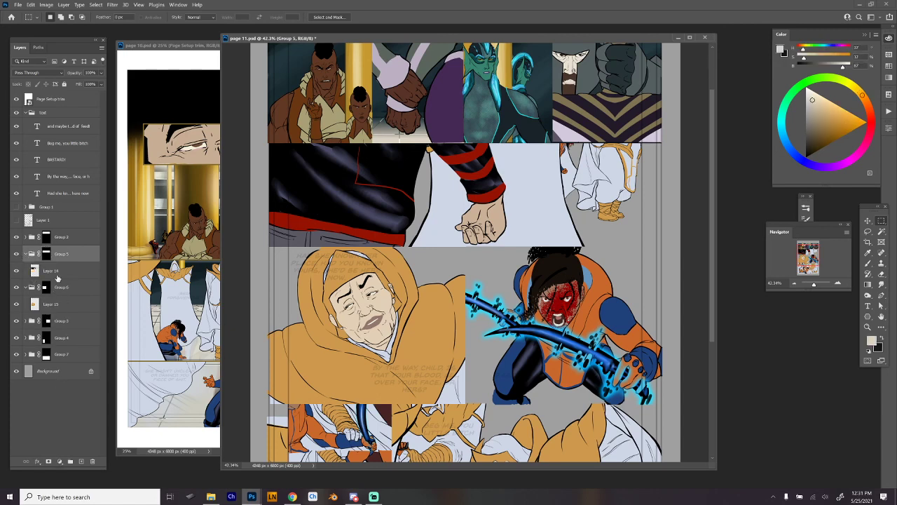
pyautogui.click(55, 273)
pyautogui.keyDown('ctrl'); pyautogui.click(83, 461); pyautogui.keyUp('ctrl')
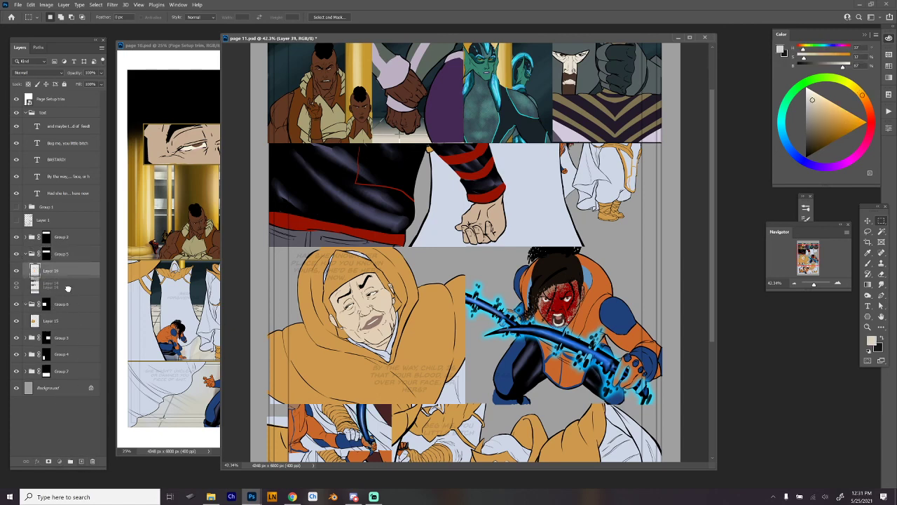
pyautogui.click(70, 271)
pyautogui.click(65, 287)
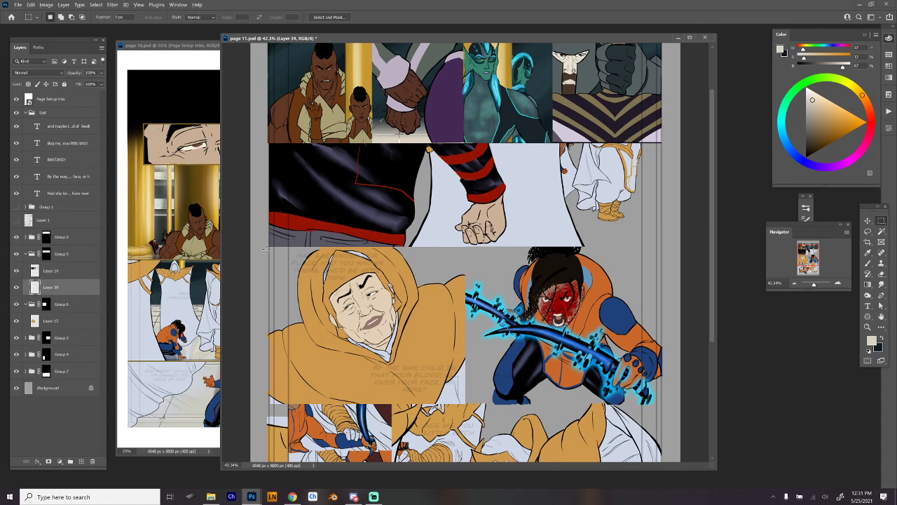
pyautogui.hotkey('alt', 'BackSpace')
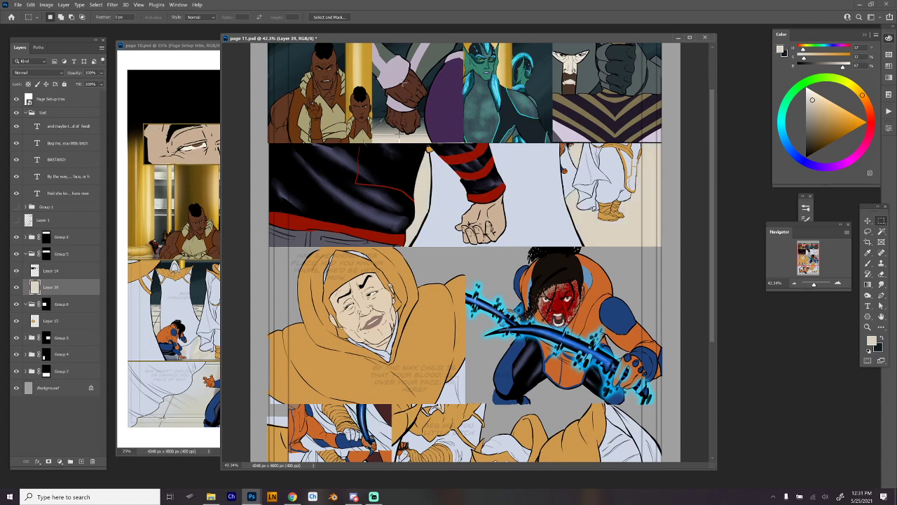
# Sample a dark teal from the top-row wall and fill the upper part of the second-row panel's background with it on Layer 39
pyautogui.press('b')
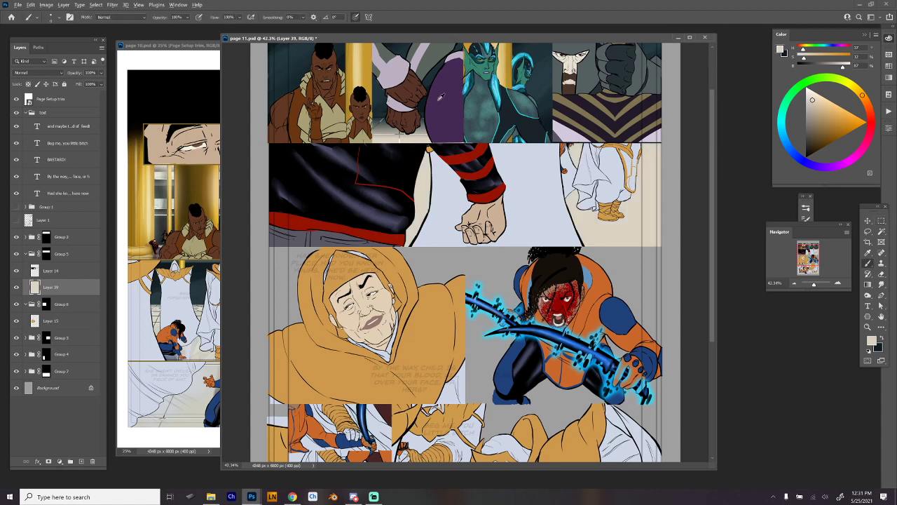
pyautogui.scroll(3, 415, 98)
pyautogui.keyDown('alt'); pyautogui.click(276, 104); pyautogui.keyUp('alt')
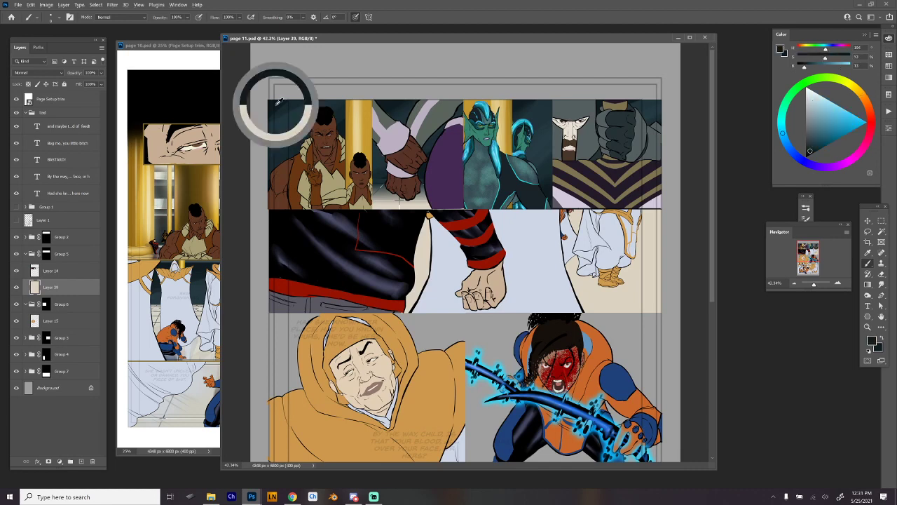
pyautogui.scroll(-1, 532, 205)
pyautogui.press('m')
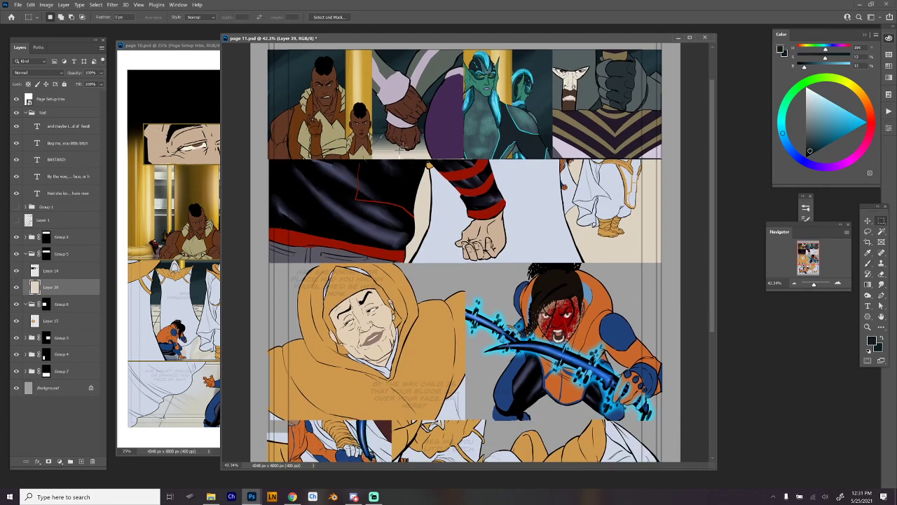
pyautogui.moveTo(265, 117); pyautogui.dragTo(776, 217)
pyautogui.press('Delete')
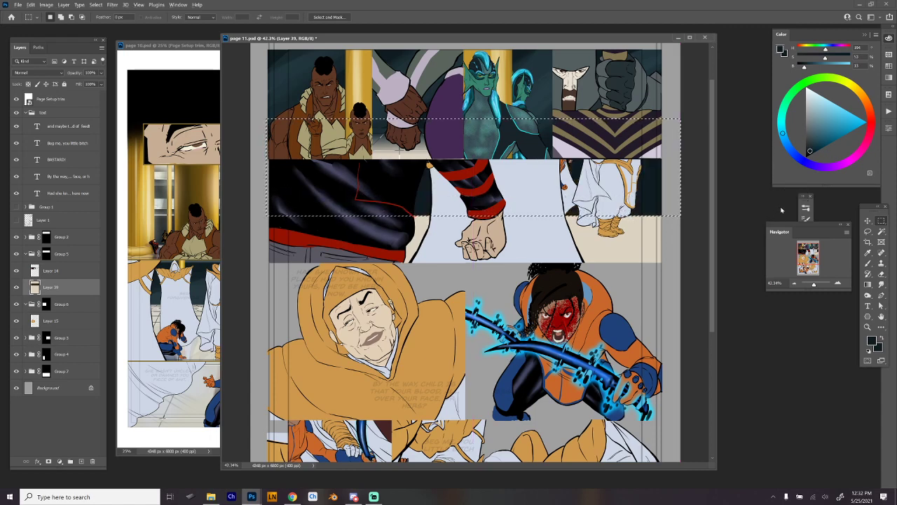
# Sample a lighter teal from the top-row wall and set up the Hard Round 275 2153 brush at a larger size
pyautogui.press('b')
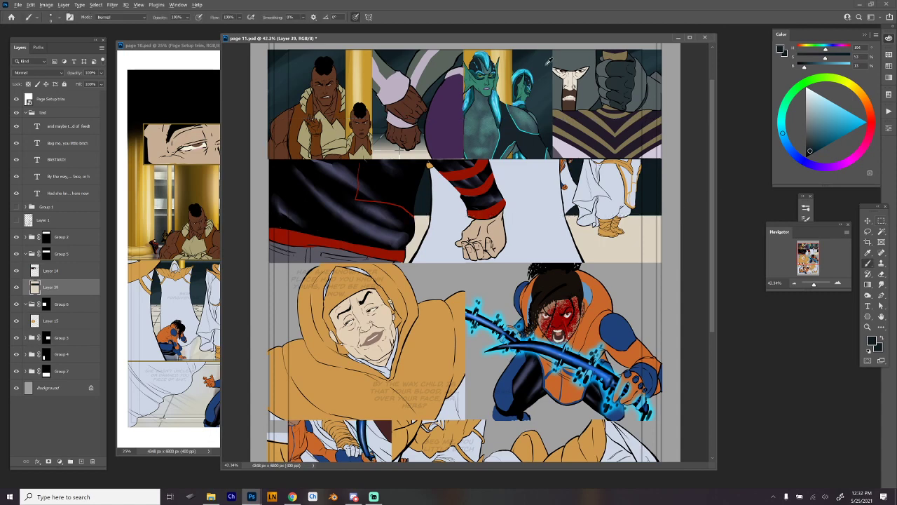
pyautogui.keyDown('alt'); pyautogui.click(304, 63); pyautogui.keyUp('alt')
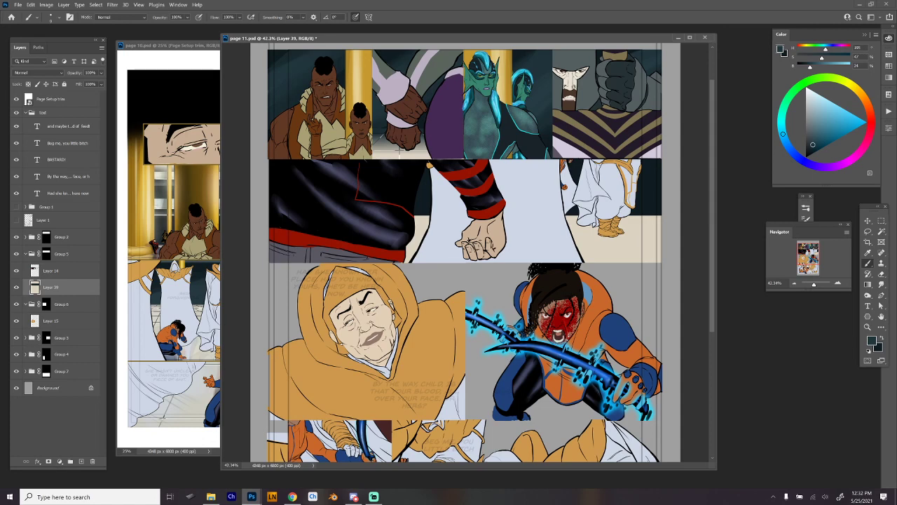
pyautogui.rightClick(575, 152)
pyautogui.click(729, 387)
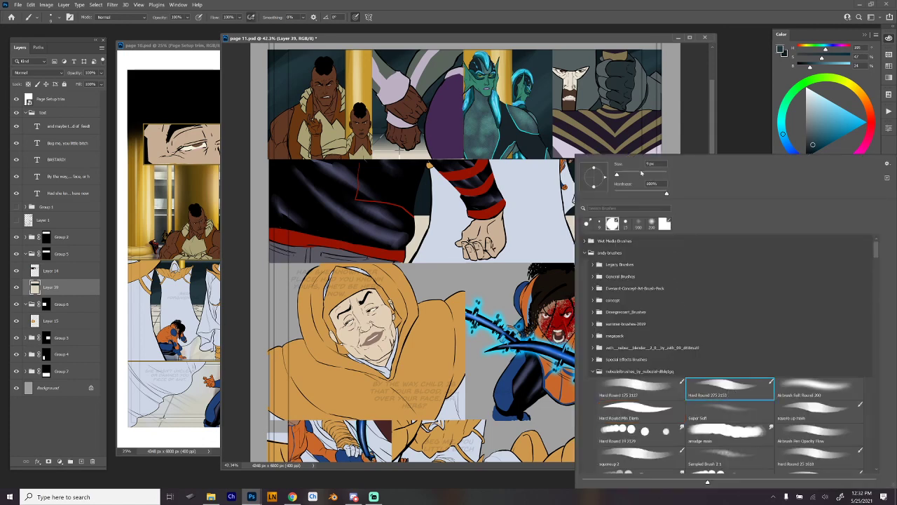
pyautogui.click(641, 173)
pyautogui.click(651, 41)
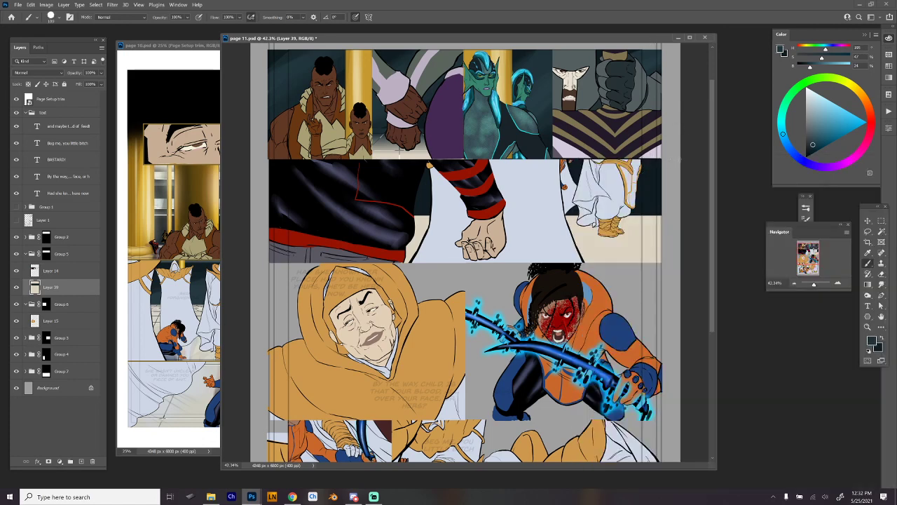
pyautogui.rightClick(659, 173)
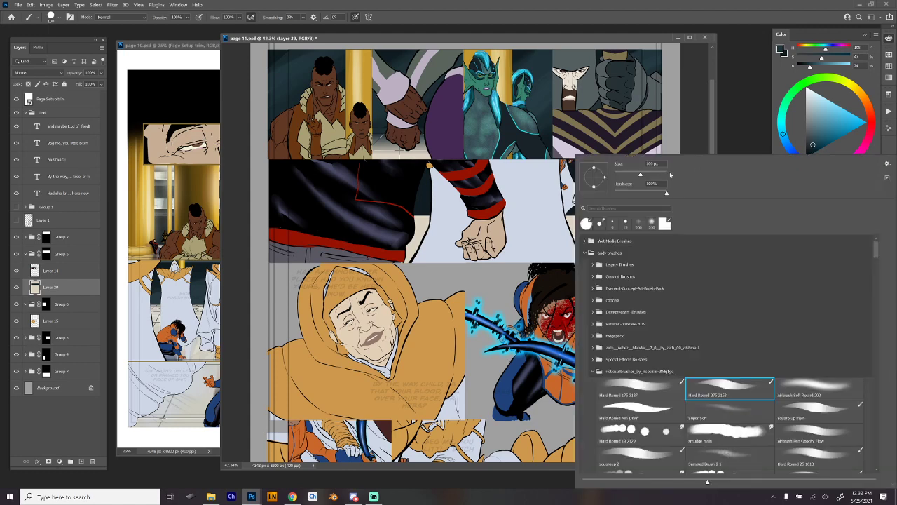
pyautogui.click(642, 176)
pyautogui.press('Return')
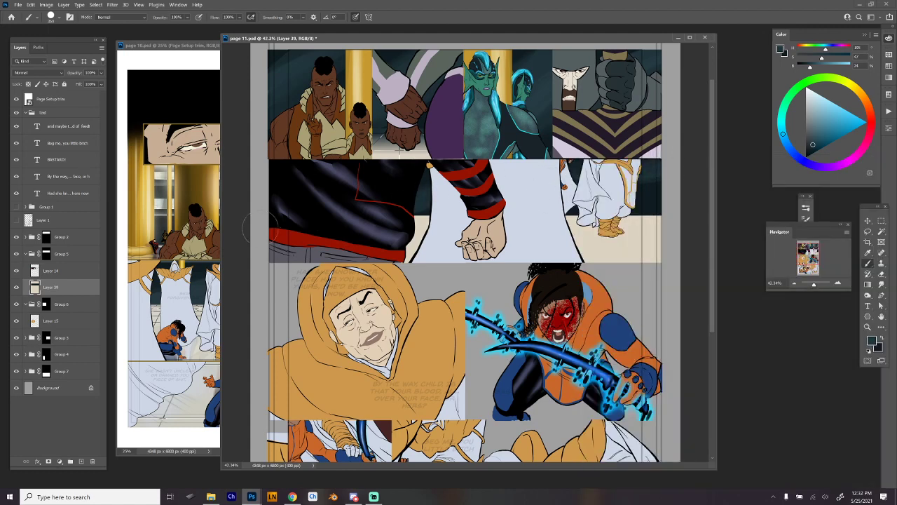
# Copy the gold columns layer from page 10 into page 11's Group 5 above Layer 39 and place it in the second-row panel
pyautogui.click(156, 46)
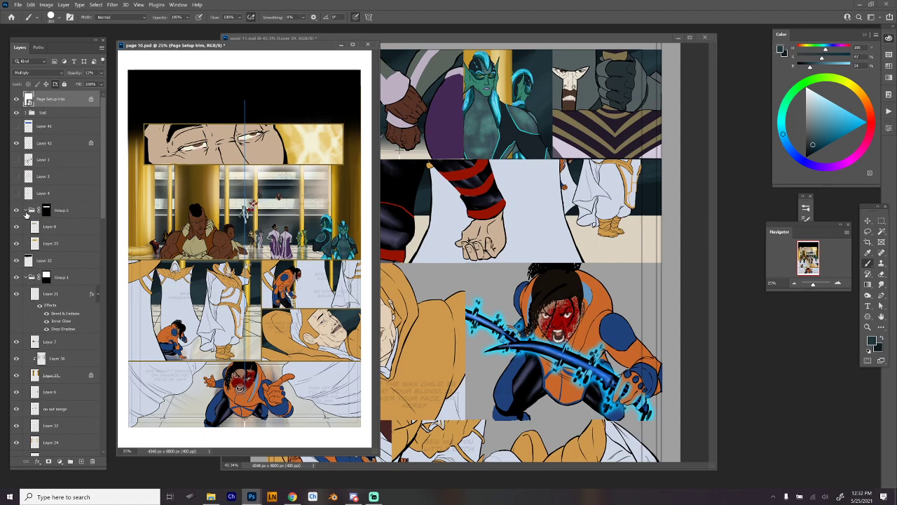
pyautogui.click(26, 210)
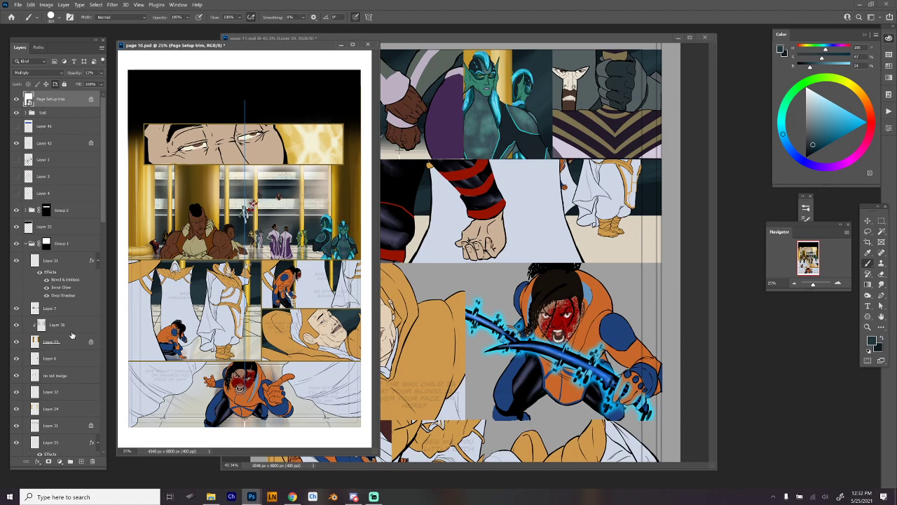
pyautogui.scroll(-3, 46, 342)
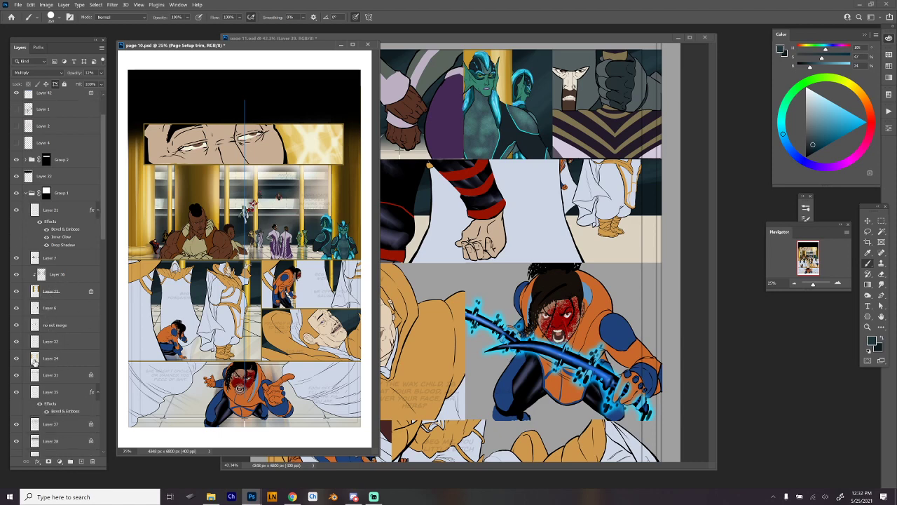
pyautogui.click(540, 177)
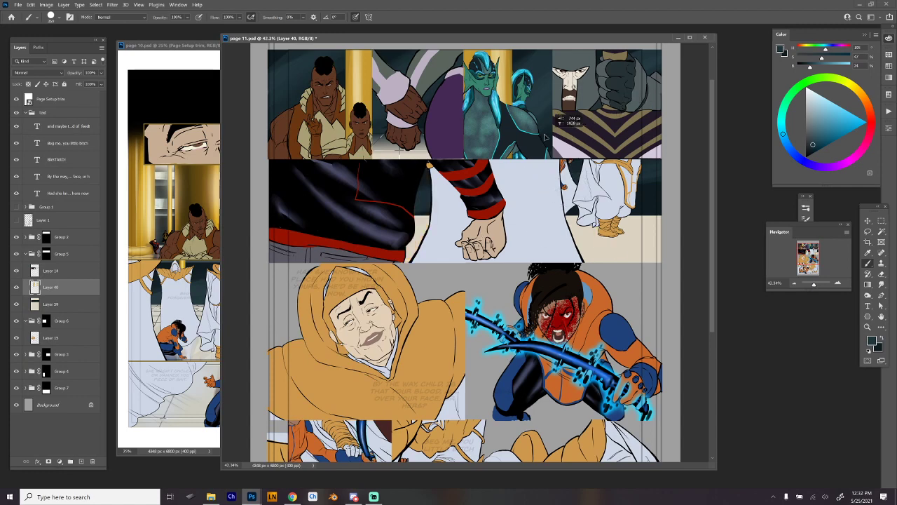
pyautogui.moveTo(436, 156); pyautogui.dragTo(452, 180)
# Select portions of the gold columns on Layer 40 and reposition them behind the fist and robed figure, then deselect
pyautogui.press('m')
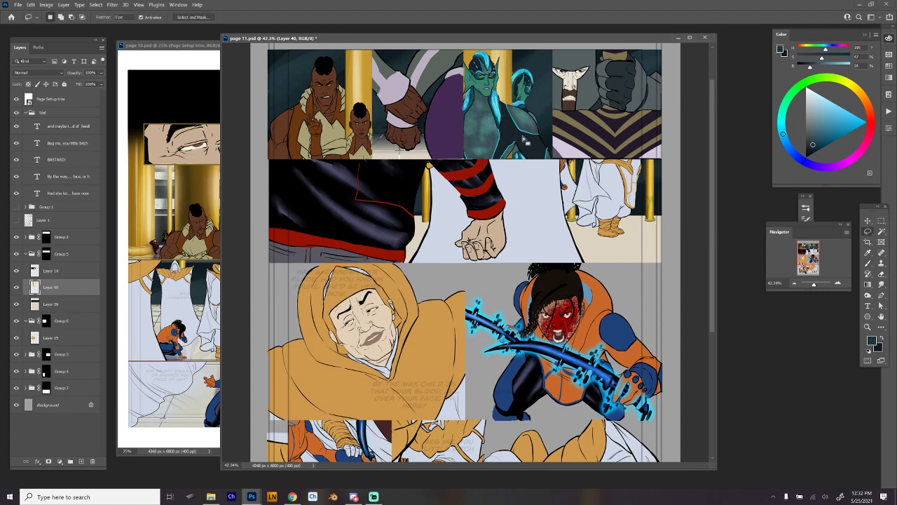
pyautogui.moveTo(655, 62); pyautogui.dragTo(306, 105)
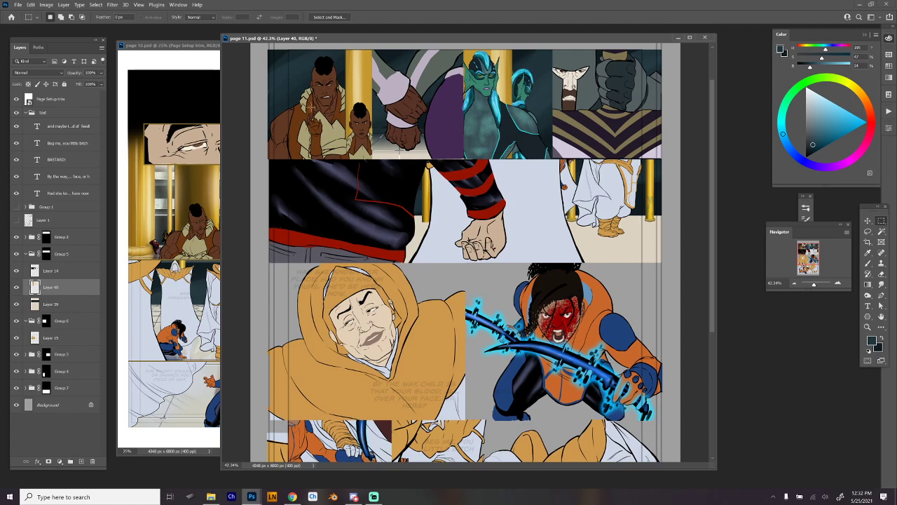
pyautogui.moveTo(246, 59); pyautogui.dragTo(504, 352)
pyautogui.click(539, 101)
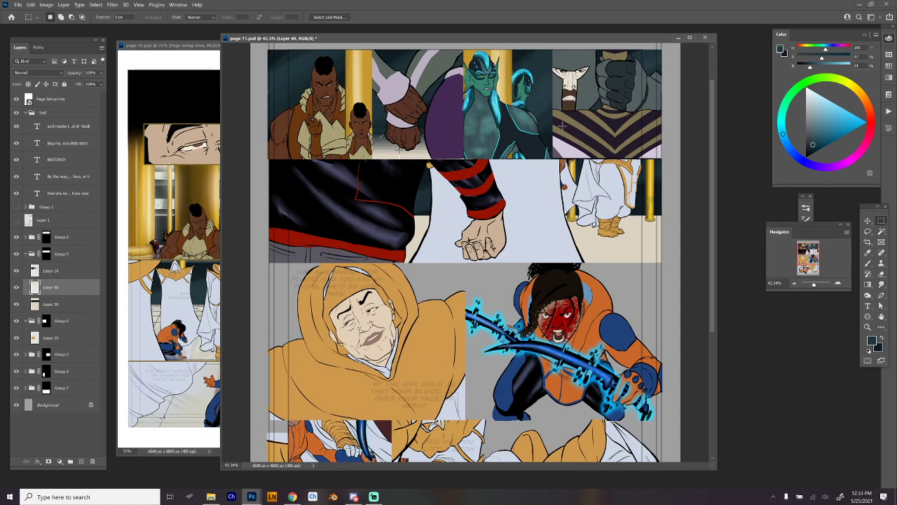
pyautogui.moveTo(562, 124); pyautogui.dragTo(656, 176)
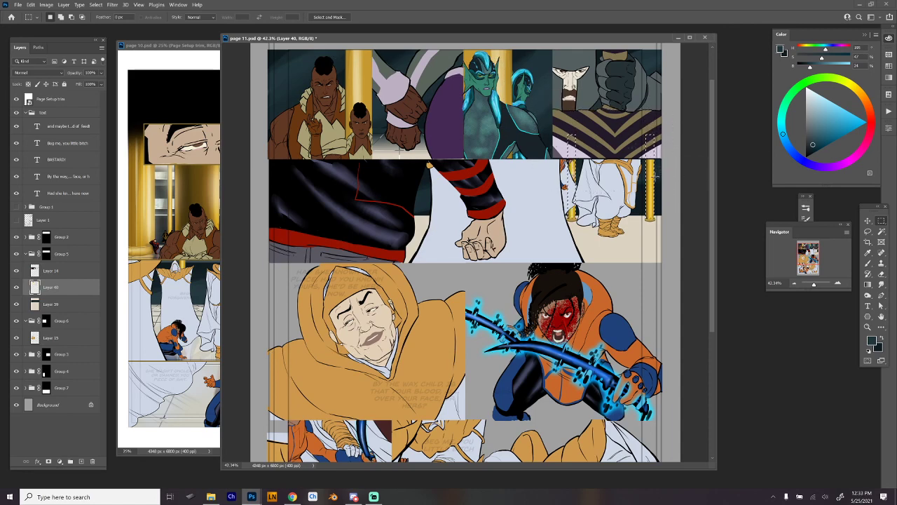
pyautogui.moveTo(528, 99); pyautogui.dragTo(713, 309)
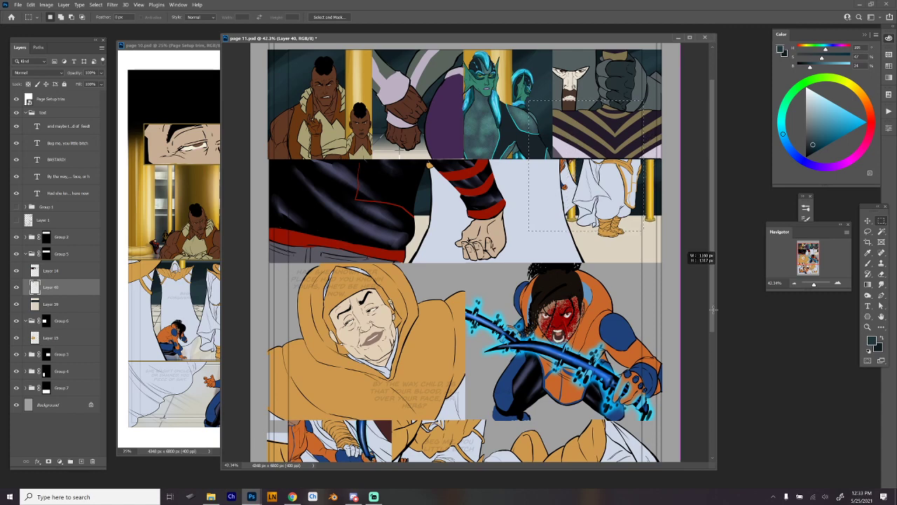
pyautogui.moveTo(348, 101); pyautogui.dragTo(425, 180)
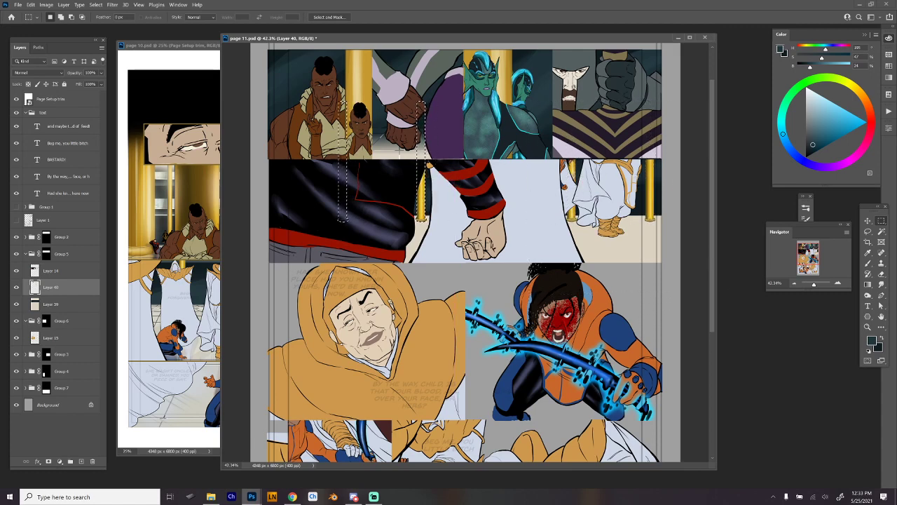
pyautogui.hotkey('ctrl', 'd')
# Duplicate Layer 40 beneath itself, flip the copy vertically and move it down onto the floor as the columns' reflection
pyautogui.moveTo(75, 306); pyautogui.dragTo(70, 302)
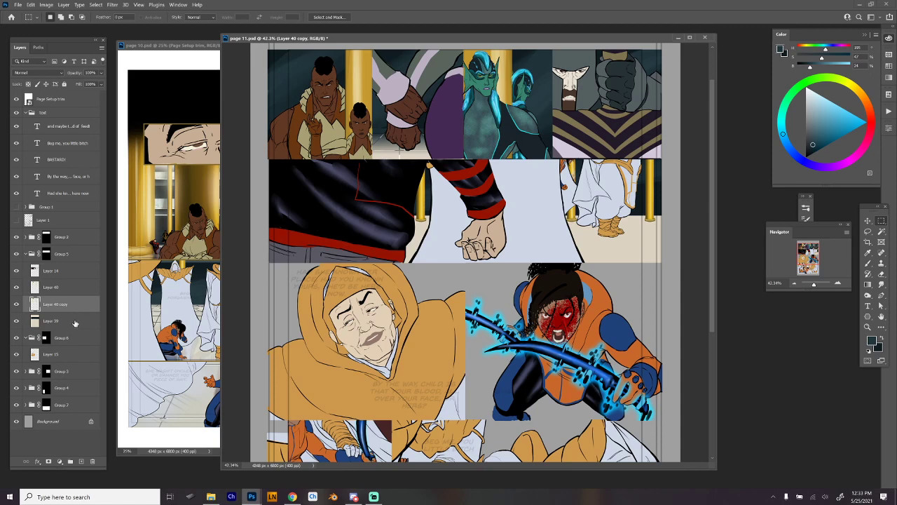
pyautogui.hotkey('ctrl', 't')
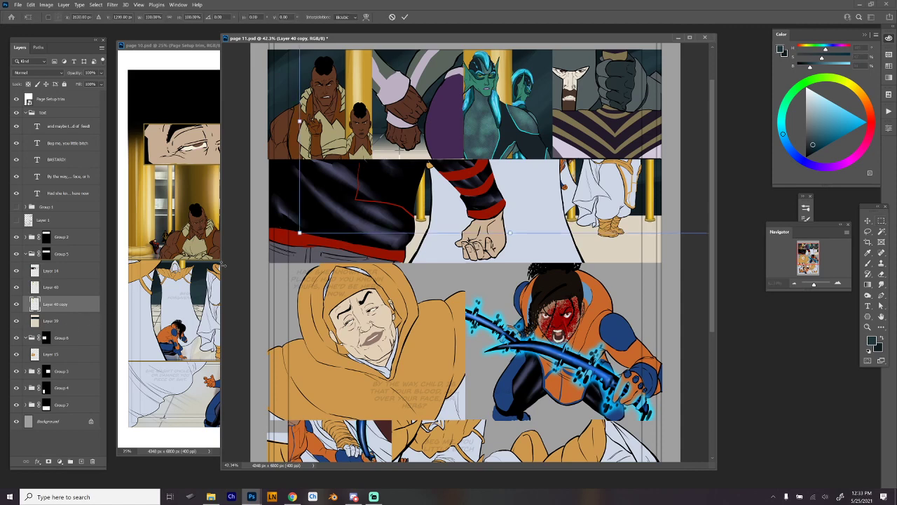
pyautogui.rightClick(565, 174)
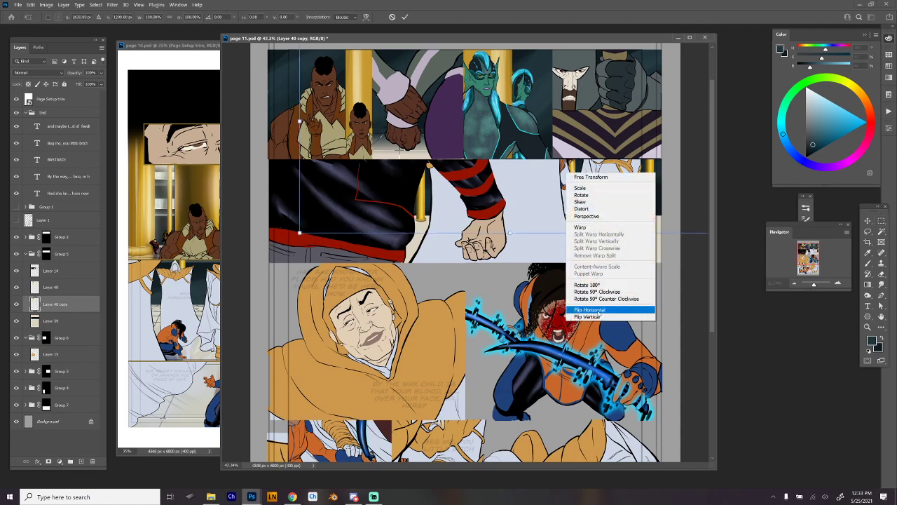
pyautogui.click(589, 309)
pyautogui.moveTo(582, 291); pyautogui.dragTo(561, 344)
pyautogui.press('Return')
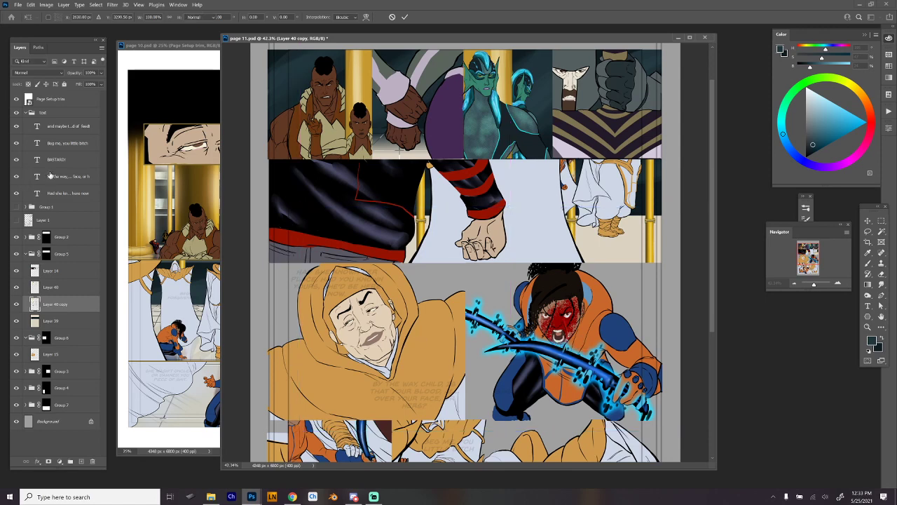
# Apply a Motion Blur at -90° and 302 pixels to the flipped columns on Layer 40 copy, and lower the layer's opacity
pyautogui.click(112, 5)
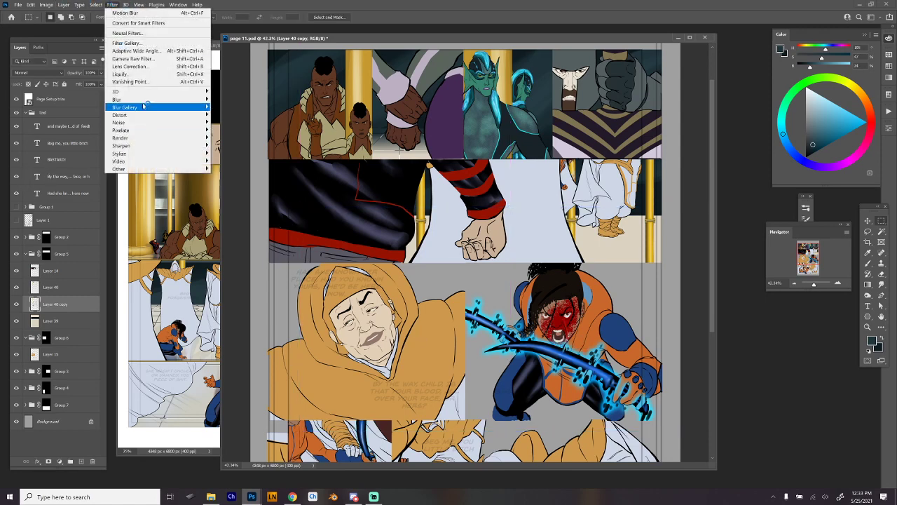
pyautogui.moveTo(175, 99)
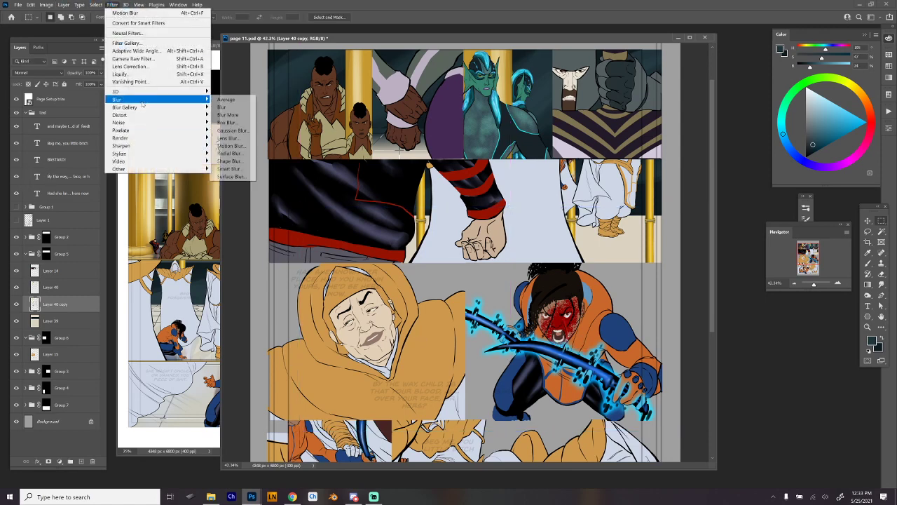
pyautogui.click(243, 146)
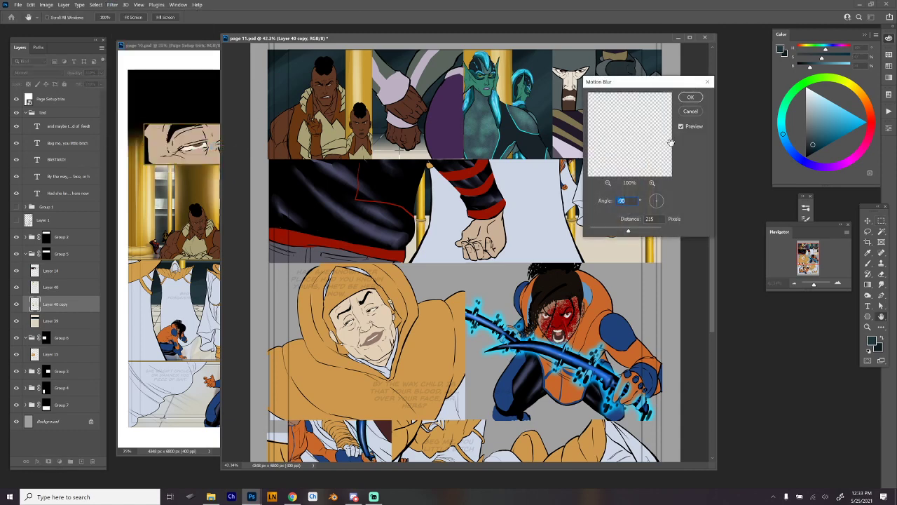
pyautogui.moveTo(631, 233); pyautogui.dragTo(637, 230)
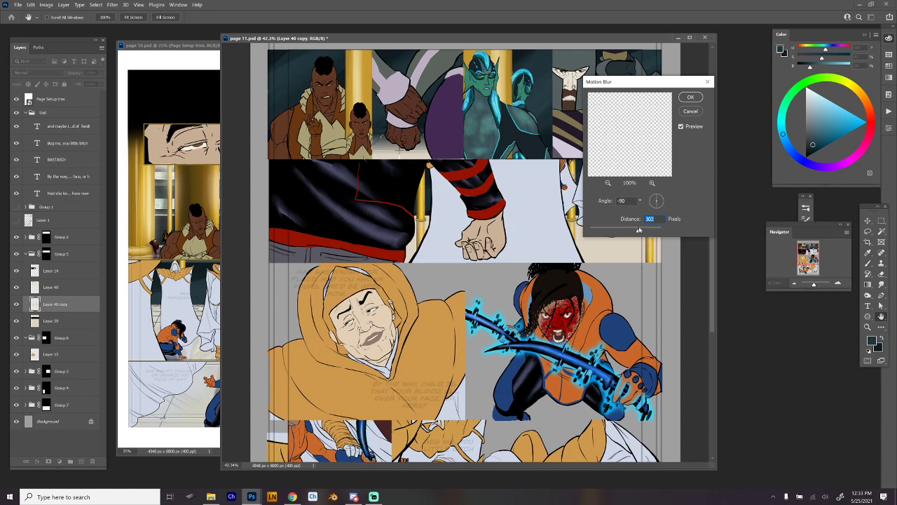
pyautogui.click(691, 101)
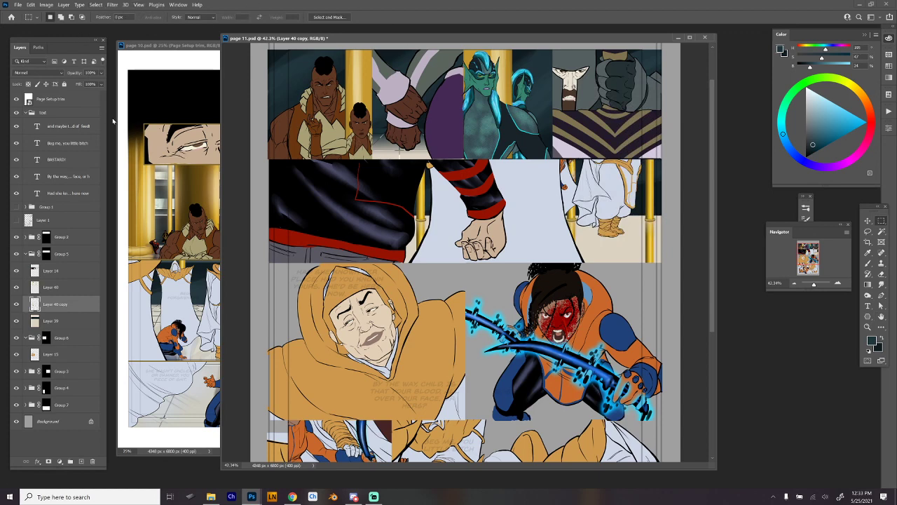
pyautogui.moveTo(100, 75); pyautogui.dragTo(74, 83)
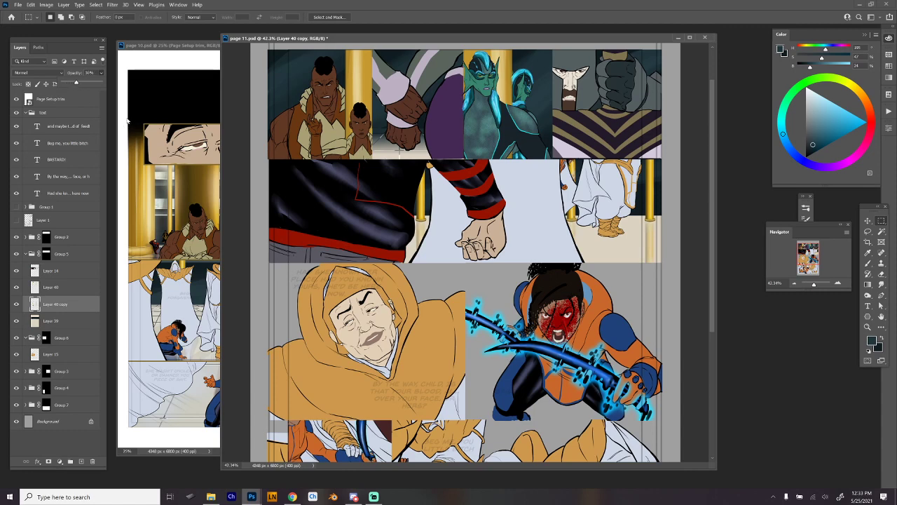
pyautogui.press('Return')
# Set up the Super Soft brush as a large eraser for softening the column reflections on Layer 40 copy
pyautogui.press('e')
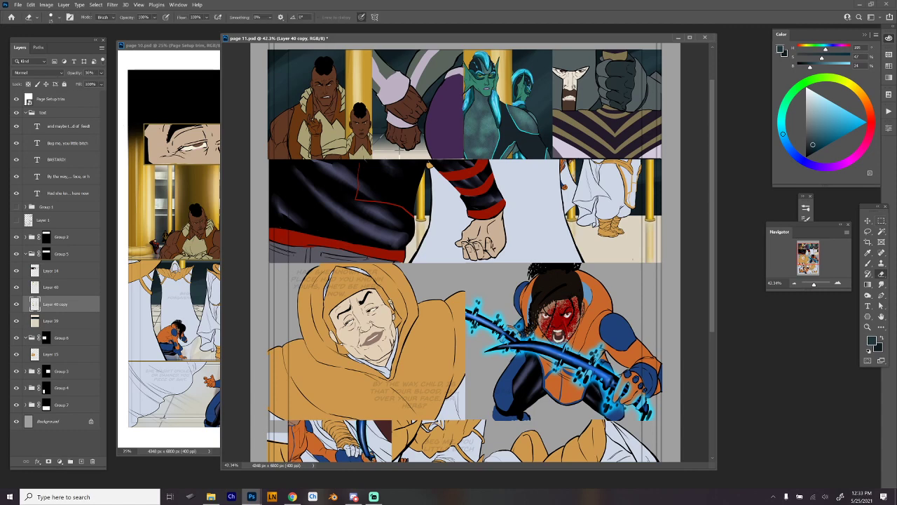
pyautogui.rightClick(666, 201)
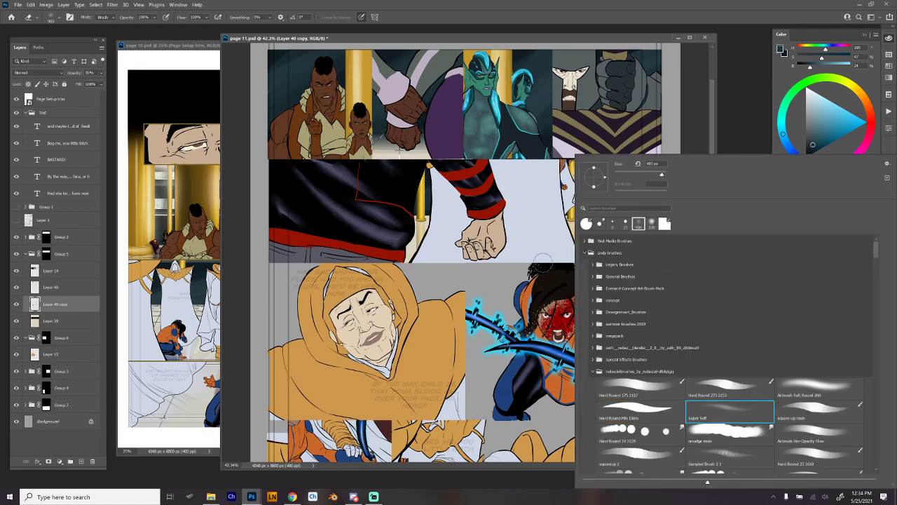
pyautogui.press('Return')
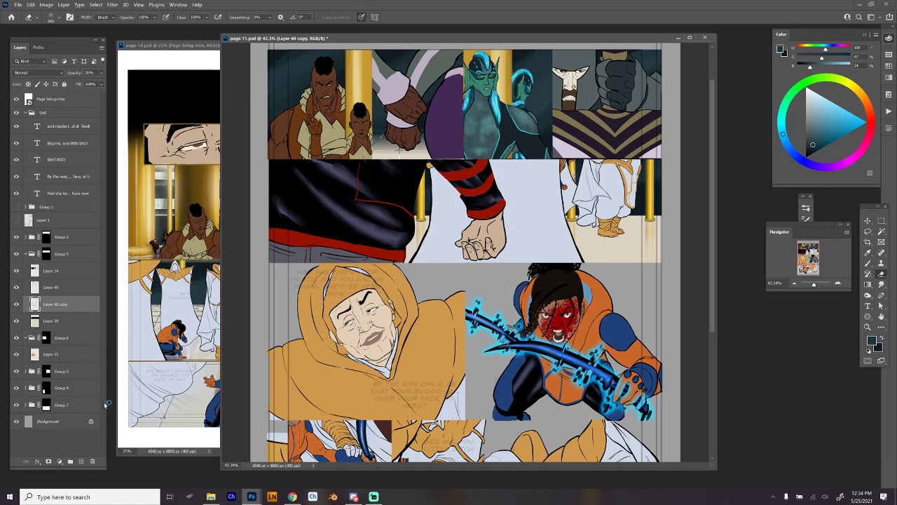
# Add a new layer above Layer 40 copy and set the Hard Round 275 2153 brush to a small size
pyautogui.click(82, 461)
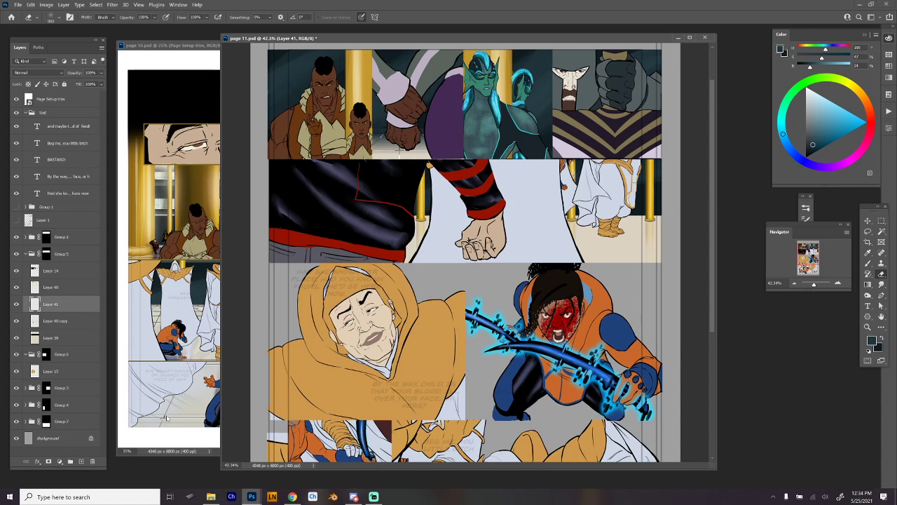
pyautogui.press('b')
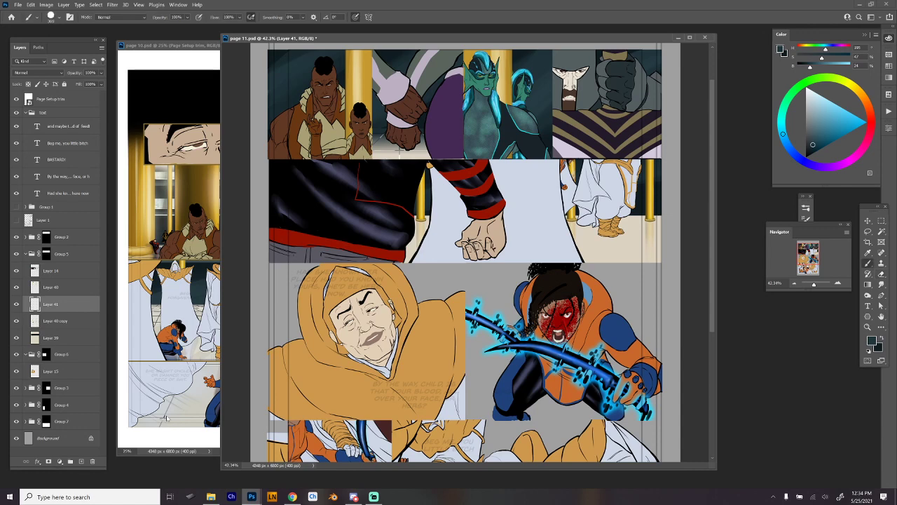
pyautogui.rightClick(440, 210)
pyautogui.click(490, 174)
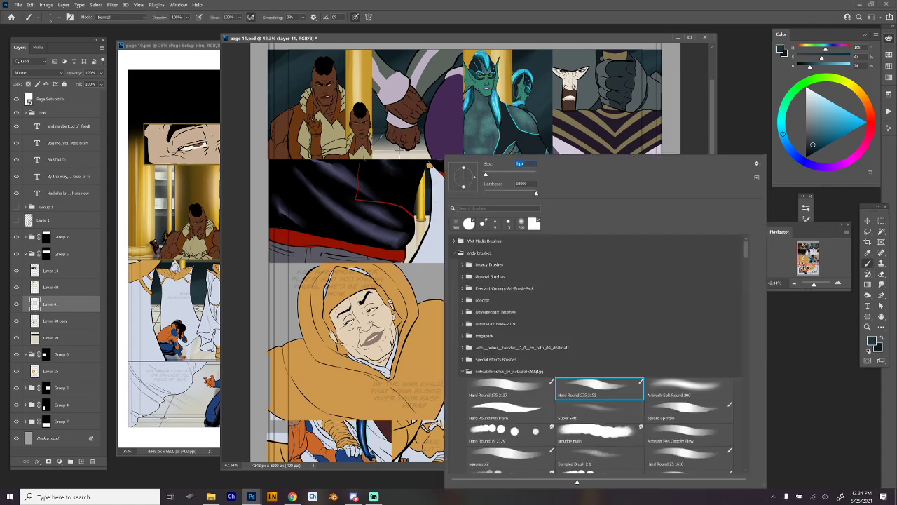
pyautogui.click(489, 175)
pyautogui.click(533, 40)
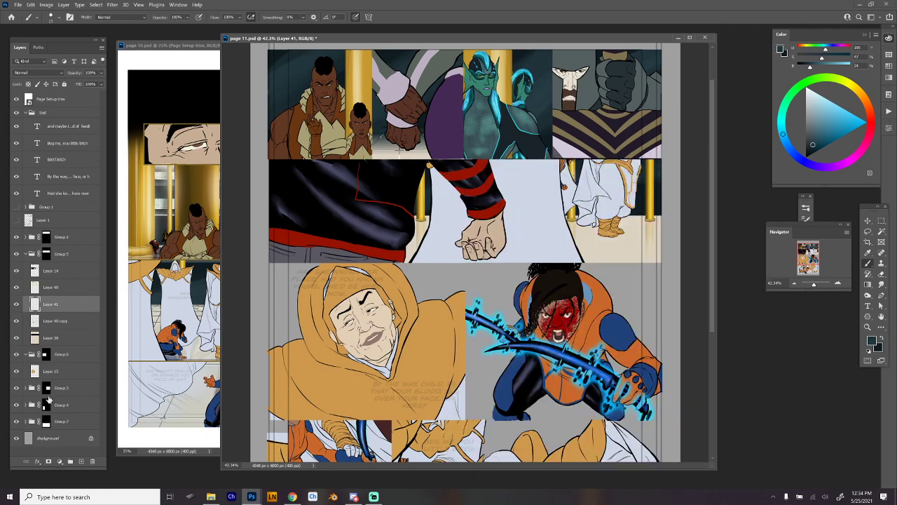
# Give Layer 41 a Bevel & Emboss effect and lower its fill so that mainly the effect shows
pyautogui.click(38, 462)
pyautogui.click(88, 395)
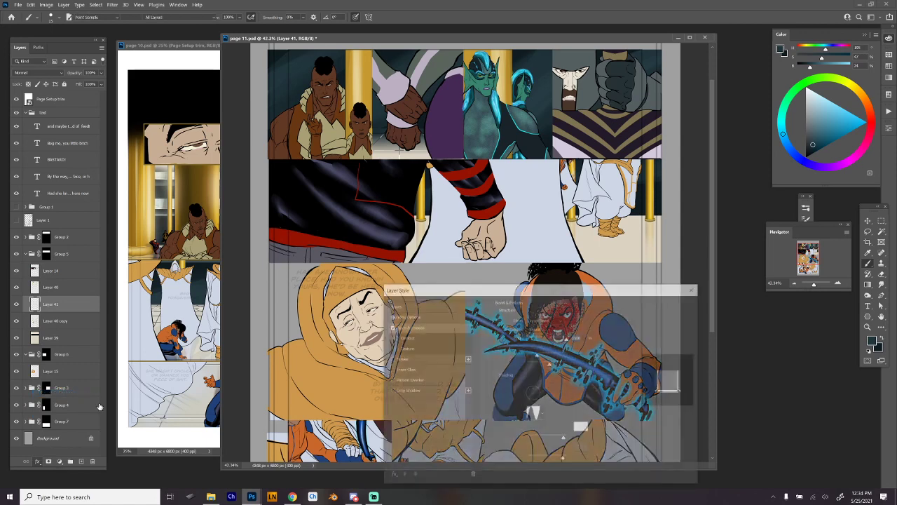
pyautogui.press('Return')
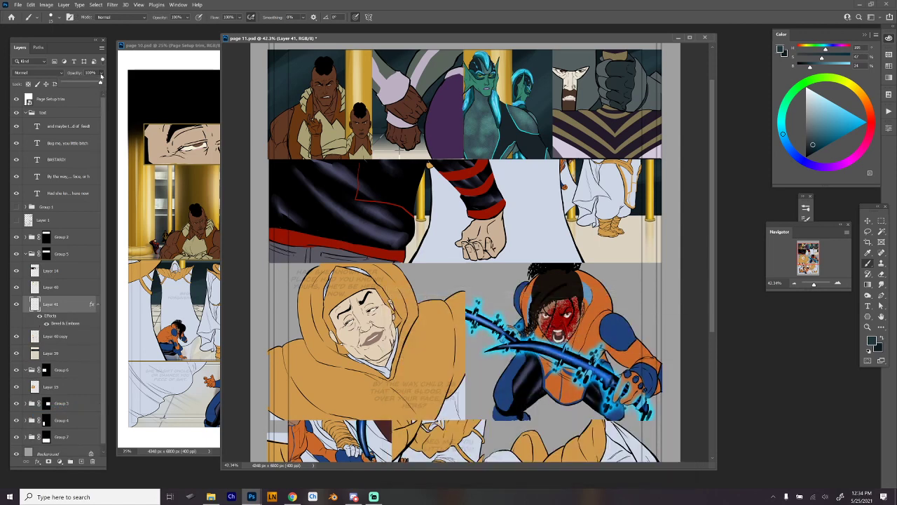
pyautogui.click(100, 83)
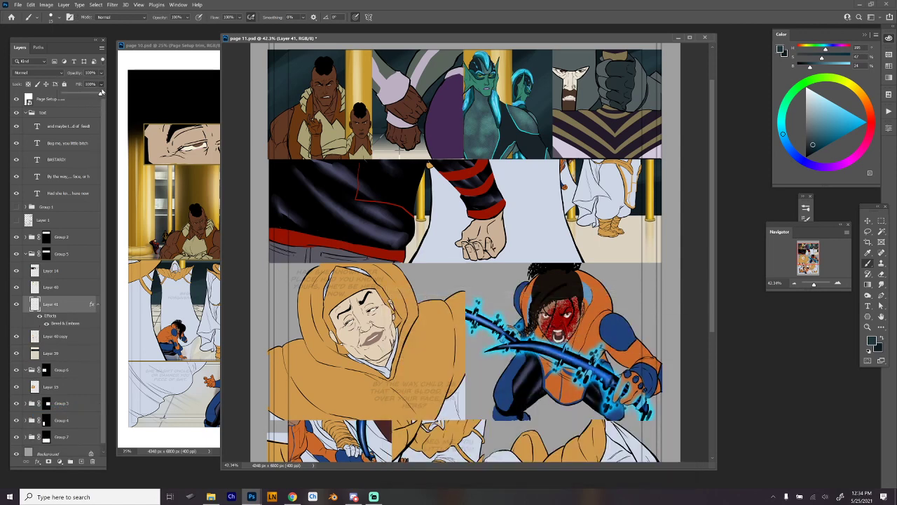
pyautogui.moveTo(102, 93); pyautogui.dragTo(72, 104)
pyautogui.press('Return')
# Draw embossed tile lines across the cream floor of the second-row panel on Layer 41
pyautogui.press('r')
pyautogui.moveTo(400, 148); pyautogui.dragTo(349, 292)
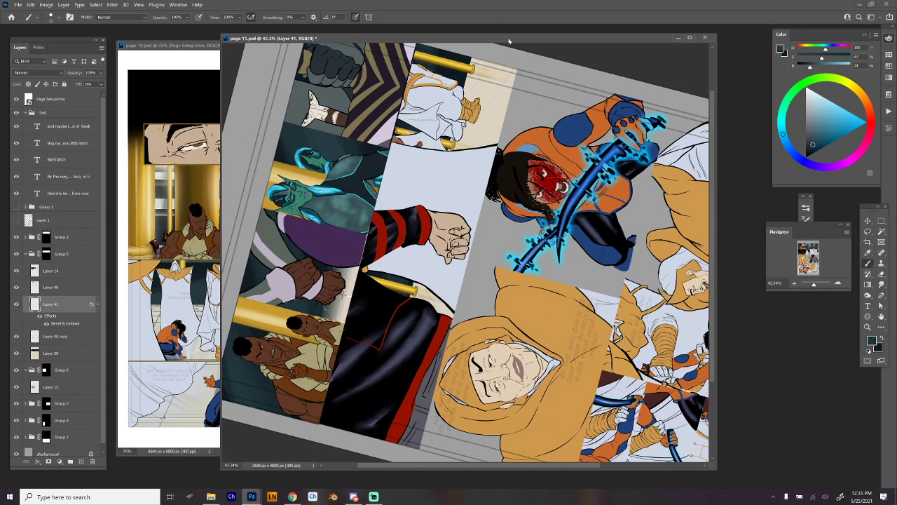
pyautogui.press('Escape')
pyautogui.press('shift')
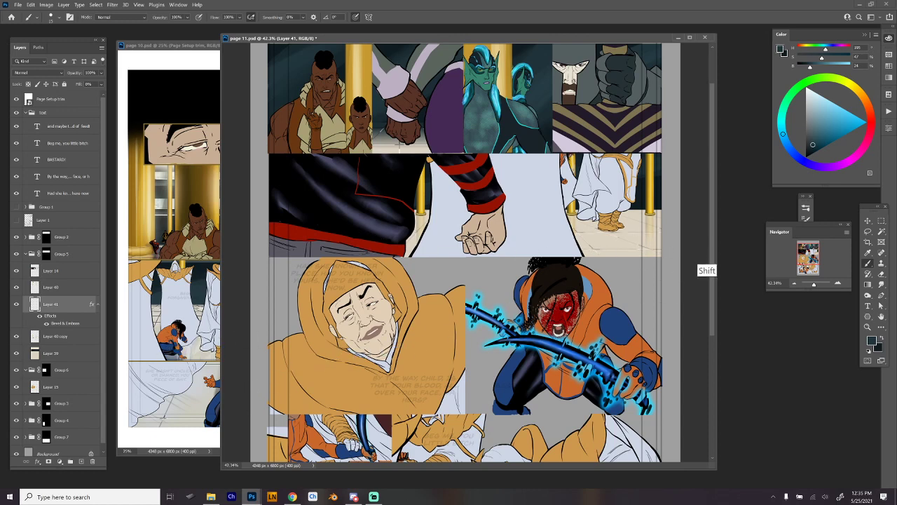
pyautogui.press('shift')
pyautogui.scroll(3, 623, 262)
pyautogui.scroll(-2, 624, 262)
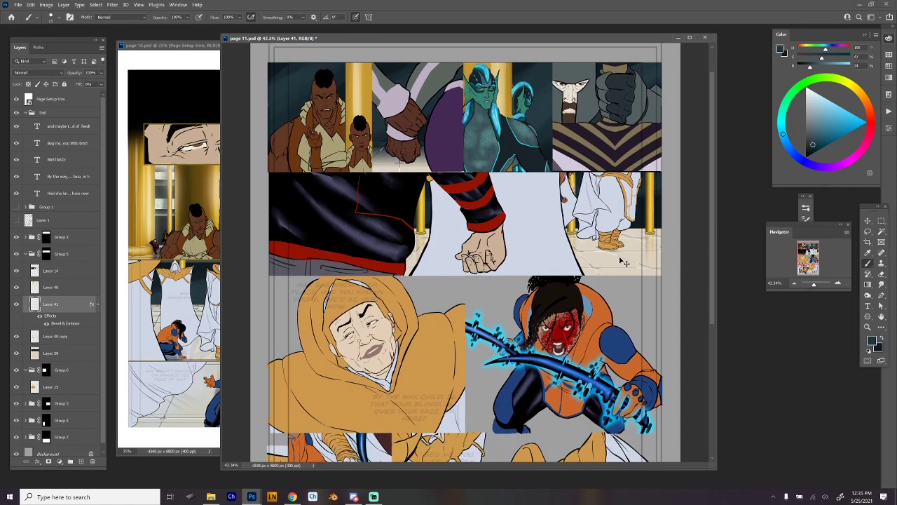
# Duplicate the gold columns on Layer 40 into Group 6 below Layer 15 and move the copy behind the hooded figure in the third row
pyautogui.scroll(-3, 600, 284)
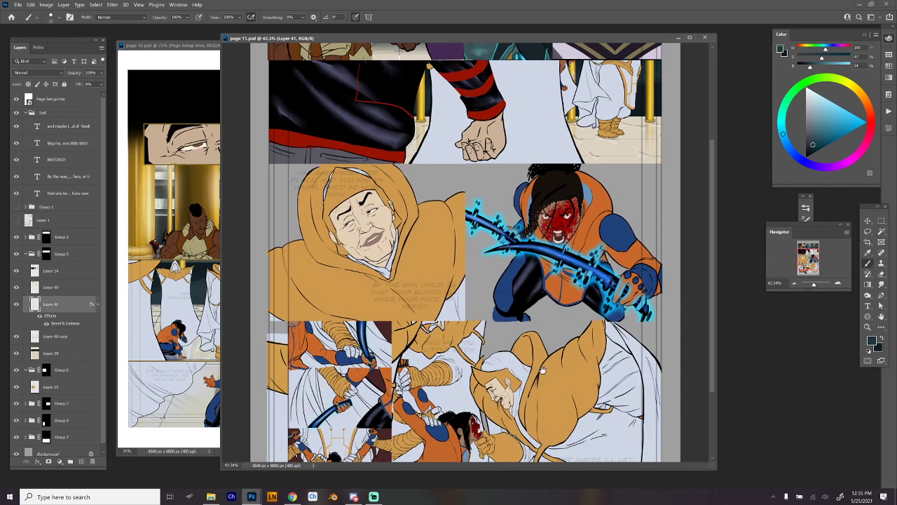
pyautogui.scroll(-1, 541, 370)
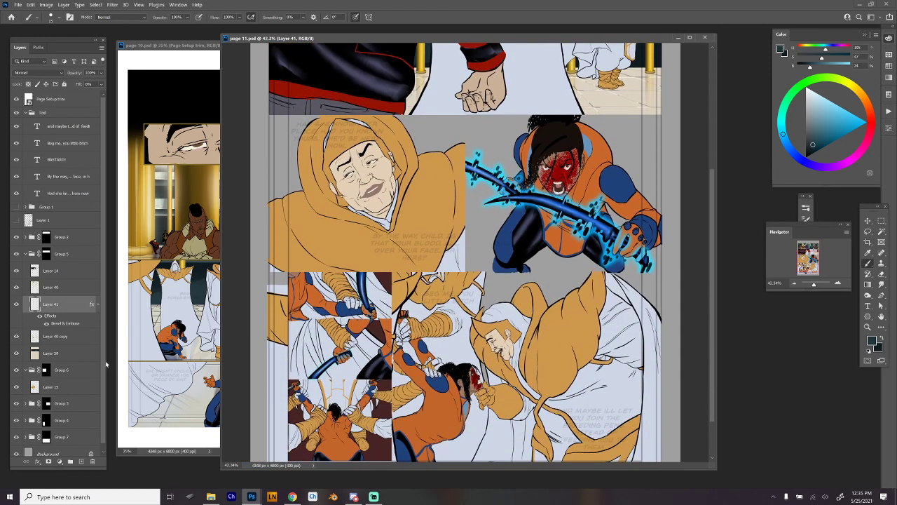
pyautogui.click(29, 254)
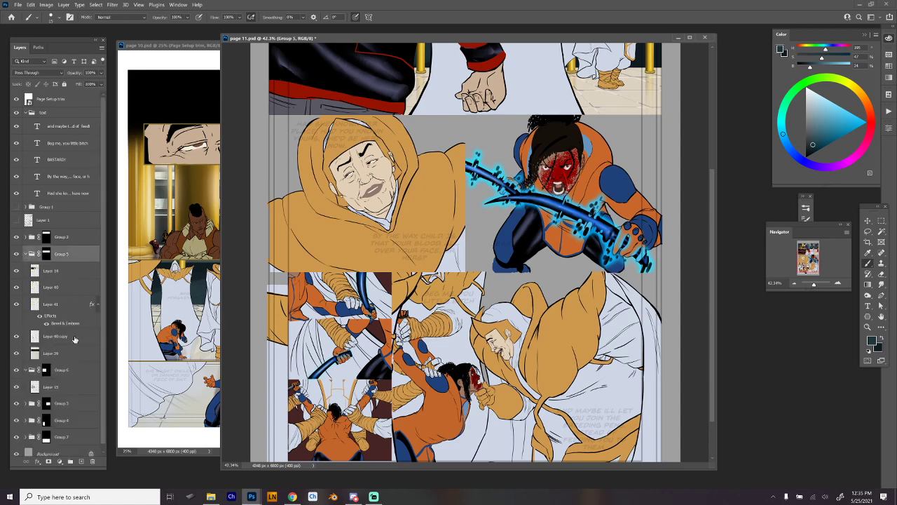
pyautogui.scroll(-1, 75, 340)
pyautogui.click(39, 331)
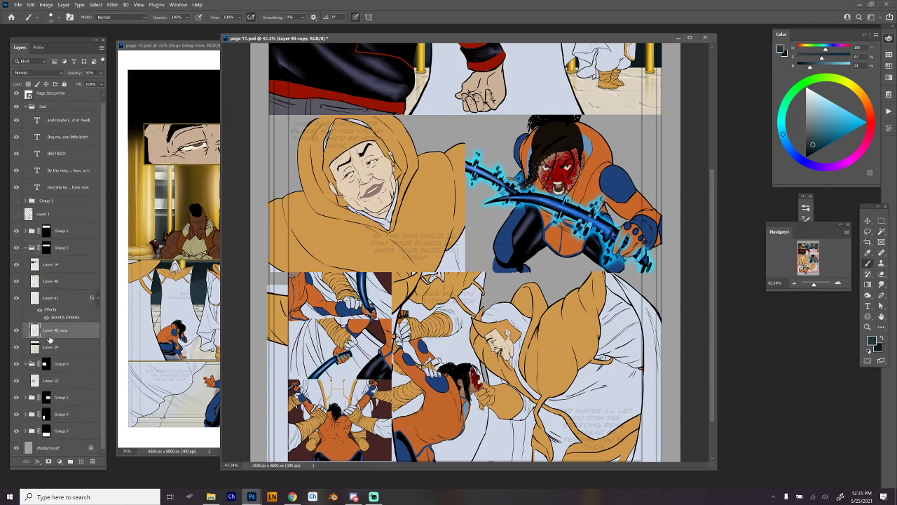
pyautogui.click(39, 300)
pyautogui.click(36, 283)
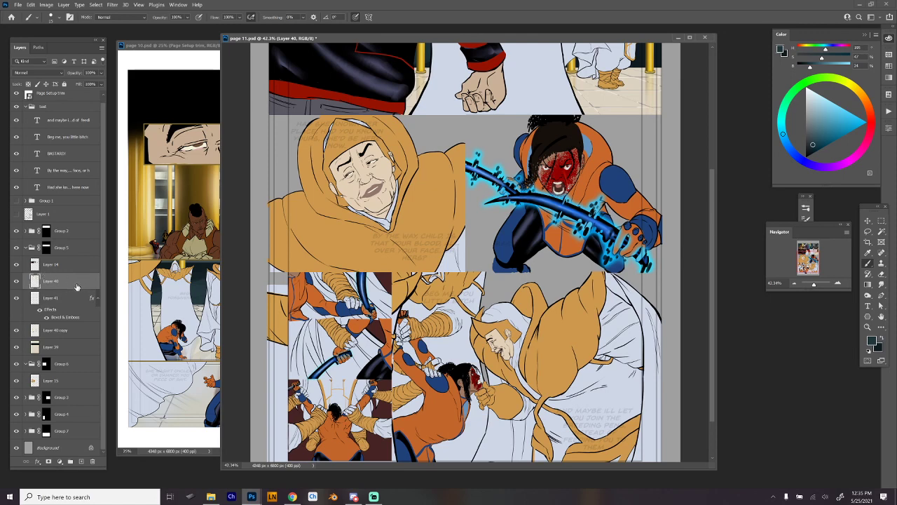
pyautogui.moveTo(77, 287); pyautogui.dragTo(72, 388)
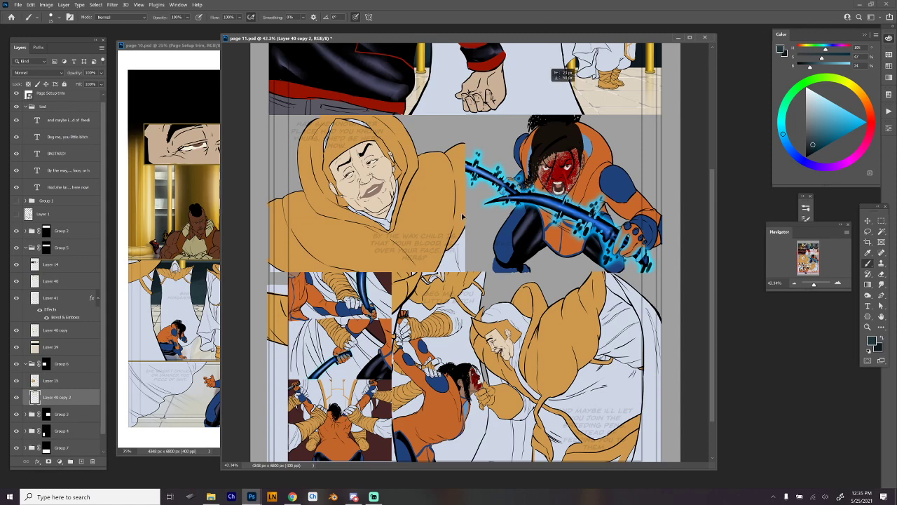
pyautogui.moveTo(464, 217); pyautogui.dragTo(281, 298)
# Enlarge the copied gold columns and place them on both sides of the hooded figure's head
pyautogui.hotkey('ctrl', 't')
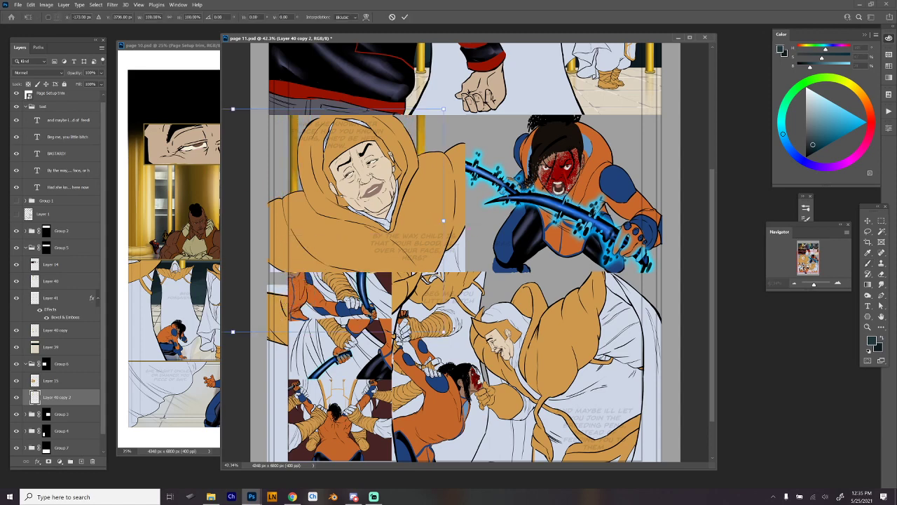
pyautogui.moveTo(443, 221); pyautogui.dragTo(485, 136)
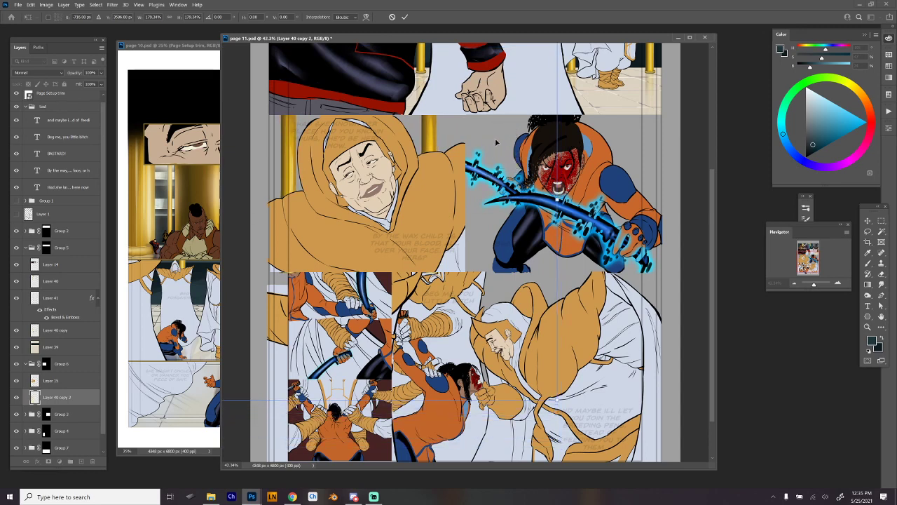
pyautogui.press('Return')
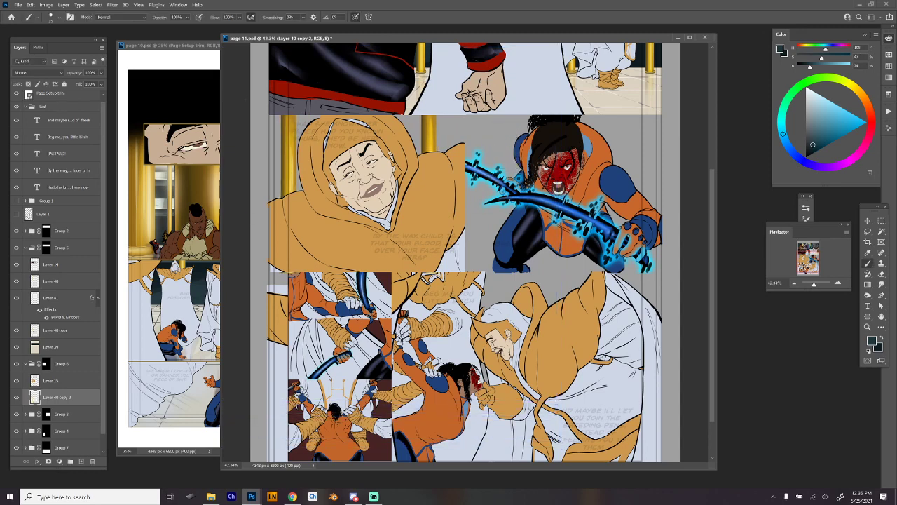
# Select the copied columns, enlarge them to about 157%, and reposition them with one wide column at the hooded panel's outer edge
pyautogui.press('m')
pyautogui.moveTo(266, 111); pyautogui.dragTo(583, 355)
pyautogui.hotkey('ctrl', 't')
pyautogui.moveTo(403, 257)
pyautogui.mouseDown()
pyautogui.moveTo(429, 260)
pyautogui.moveTo(419, 259)
pyautogui.mouseUp()
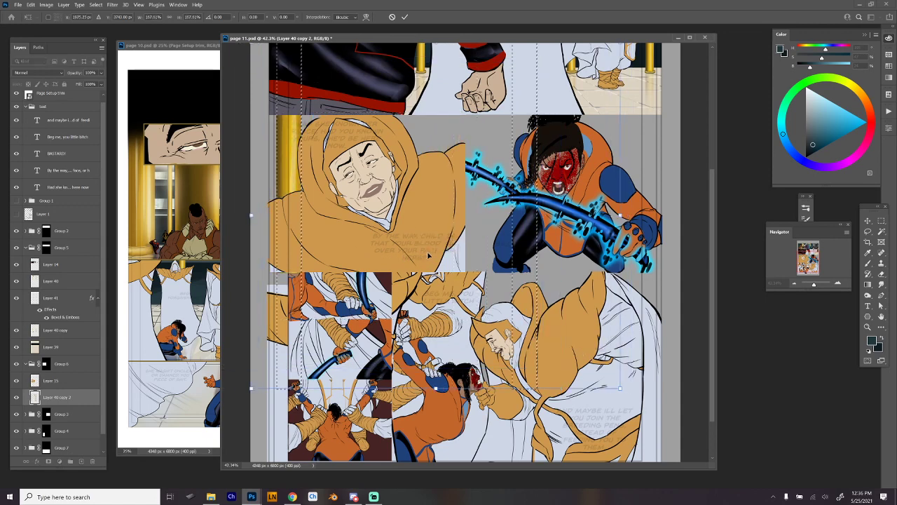
pyautogui.press('Return')
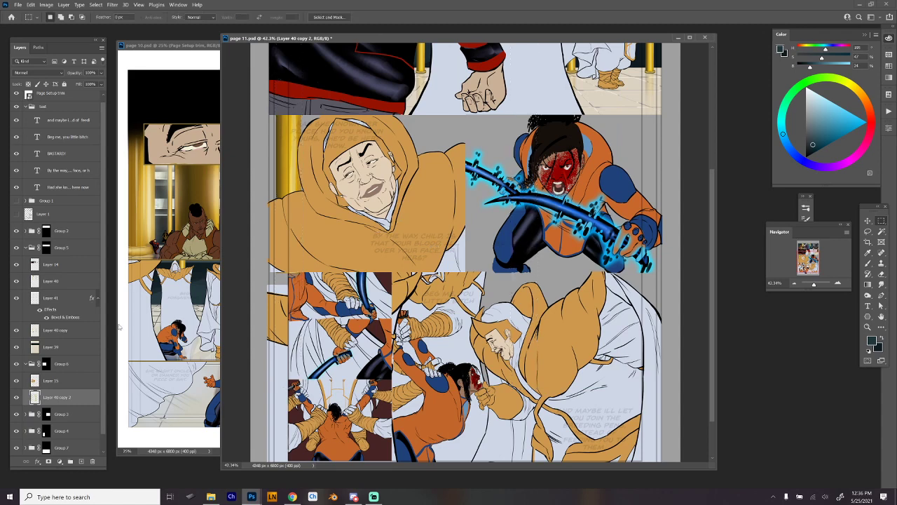
# Add a new layer beneath Layer 40 copy 2 in Group 6 and sample the dark teal from the top-row wall
pyautogui.keyDown('ctrl'); pyautogui.click(81, 461); pyautogui.keyUp('ctrl')
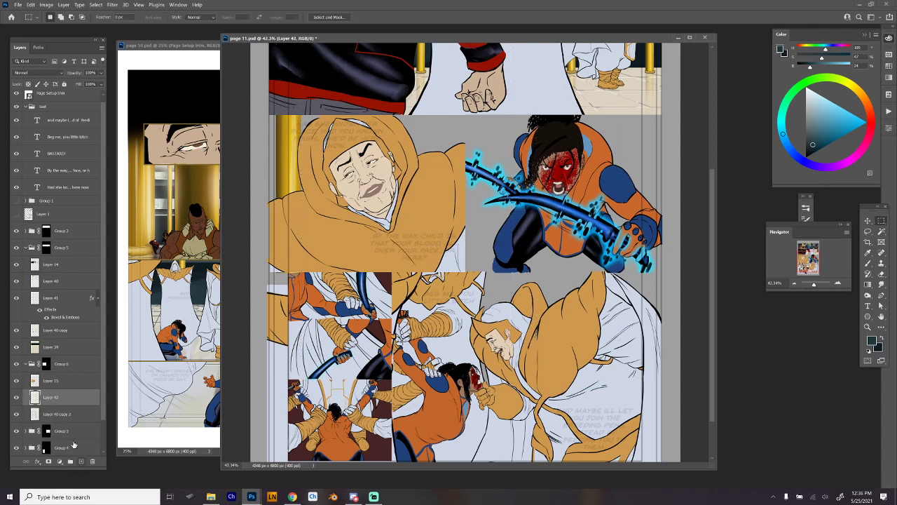
pyautogui.click(54, 397)
pyautogui.press('b')
pyautogui.scroll(5, 420, 210)
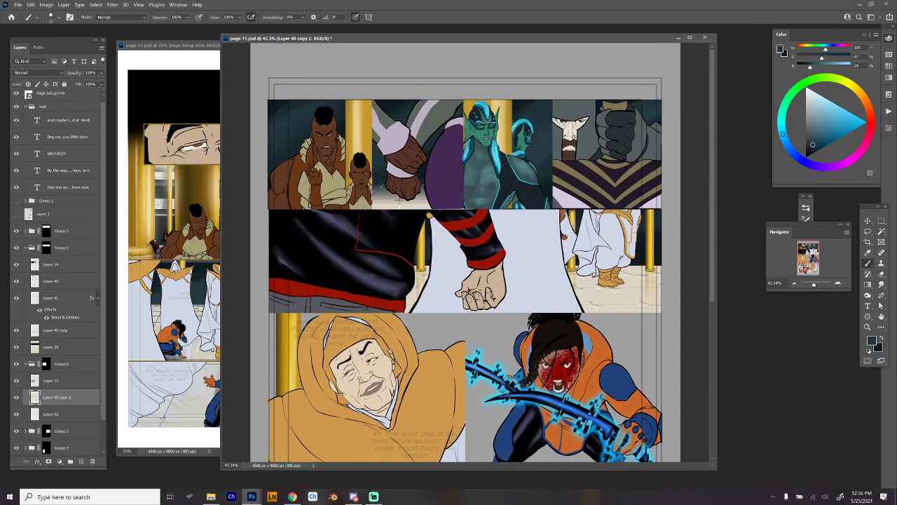
pyautogui.keyDown('alt'); pyautogui.click(283, 100); pyautogui.keyUp('alt')
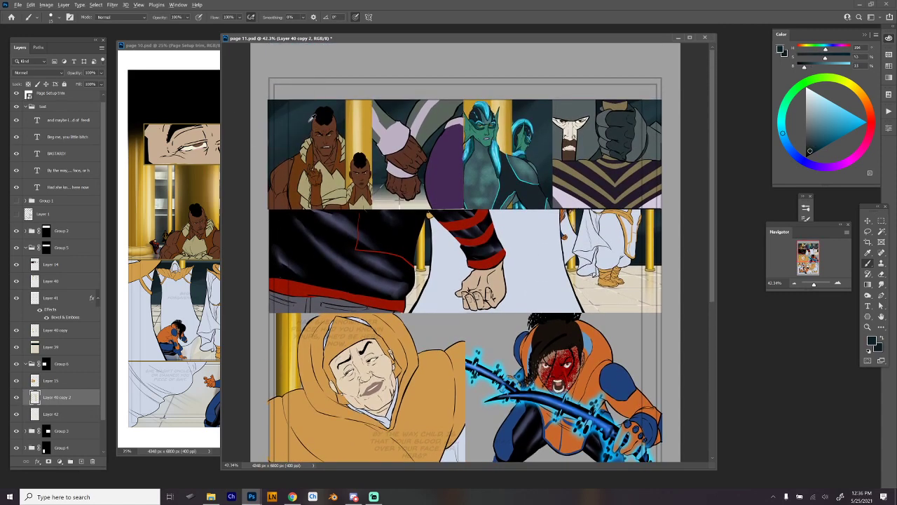
pyautogui.keyDown('alt'); pyautogui.click(302, 119); pyautogui.keyUp('alt')
pyautogui.scroll(-5, 327, 112)
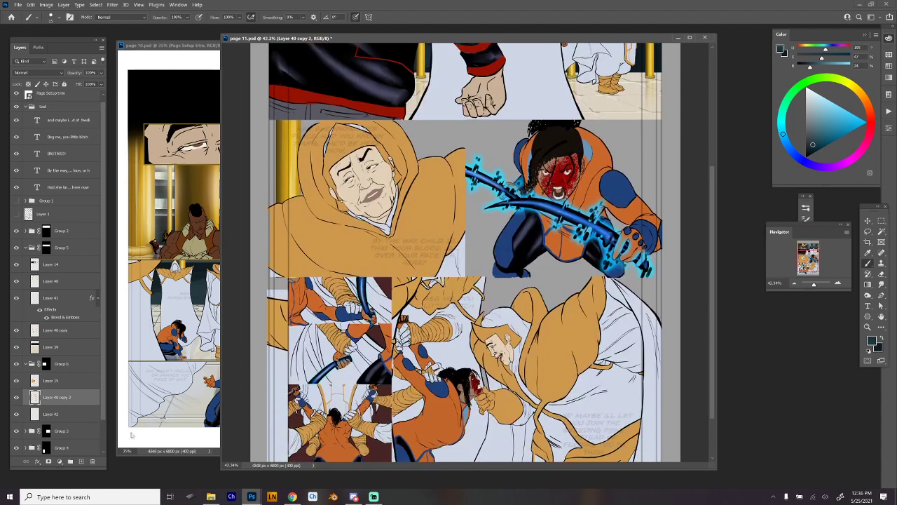
# Fill the hooded figure's panel background on Layer 42 with the sampled dark teal, then clear the selection
pyautogui.click(51, 414)
pyautogui.press('m')
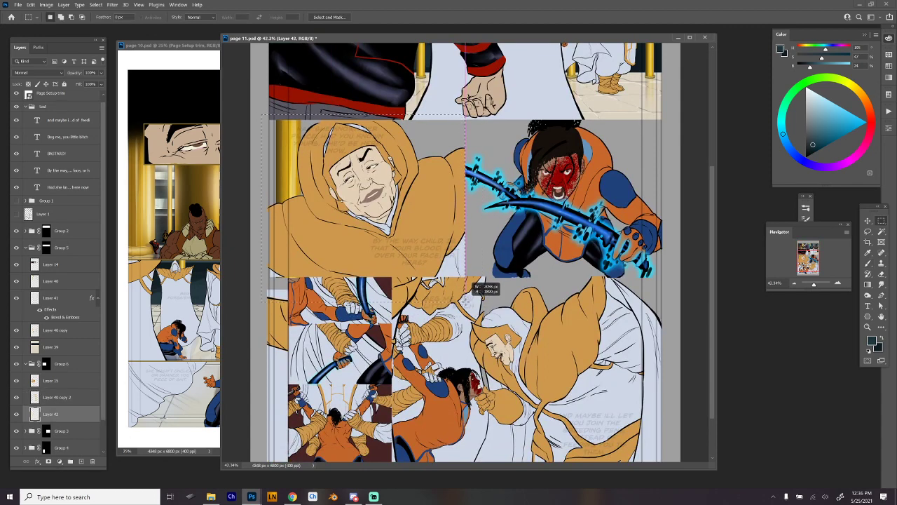
pyautogui.moveTo(467, 301); pyautogui.dragTo(262, 115)
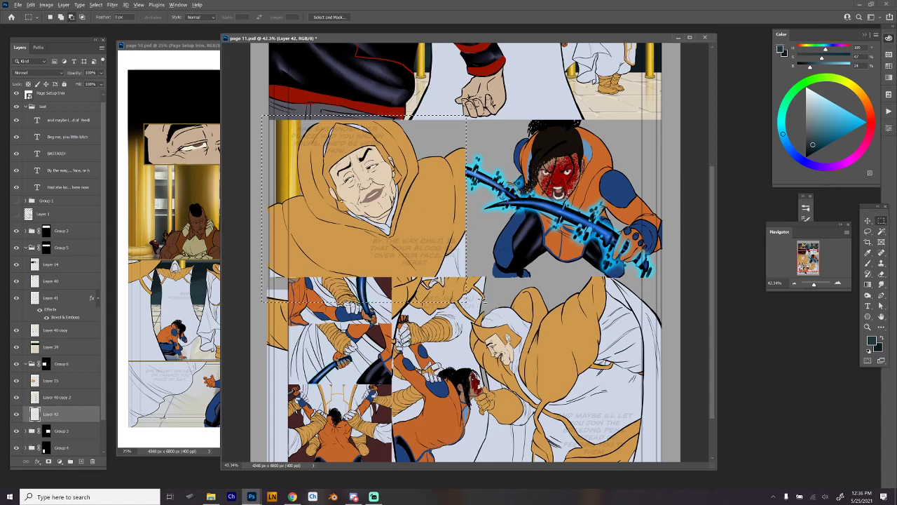
pyautogui.hotkey('alt', 'BackSpace')
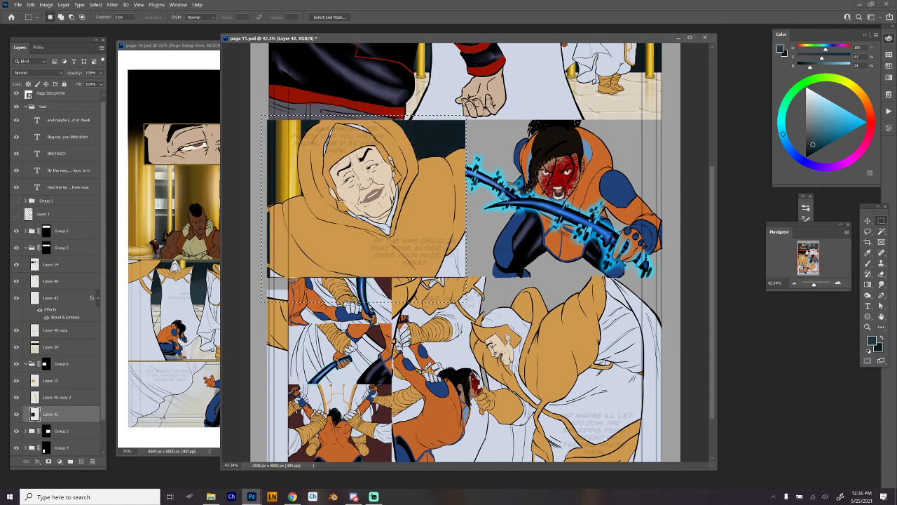
pyautogui.hotkey('ctrl', 'd')
# Enlarge the hard round brush
pyautogui.press('b')
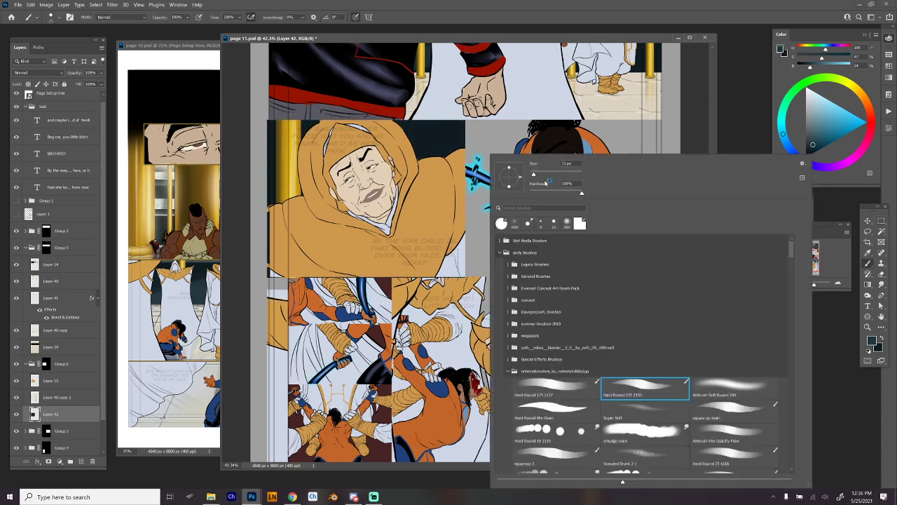
pyautogui.rightClick(485, 298)
pyautogui.moveTo(534, 174); pyautogui.dragTo(563, 177)
pyautogui.press('Return')
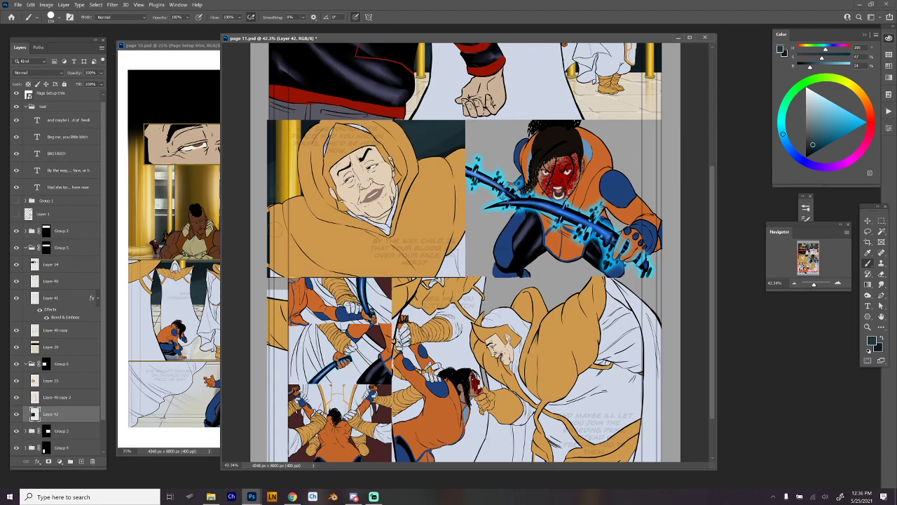
pyautogui.scroll(-3, 337, 265)
pyautogui.scroll(3, 330, 294)
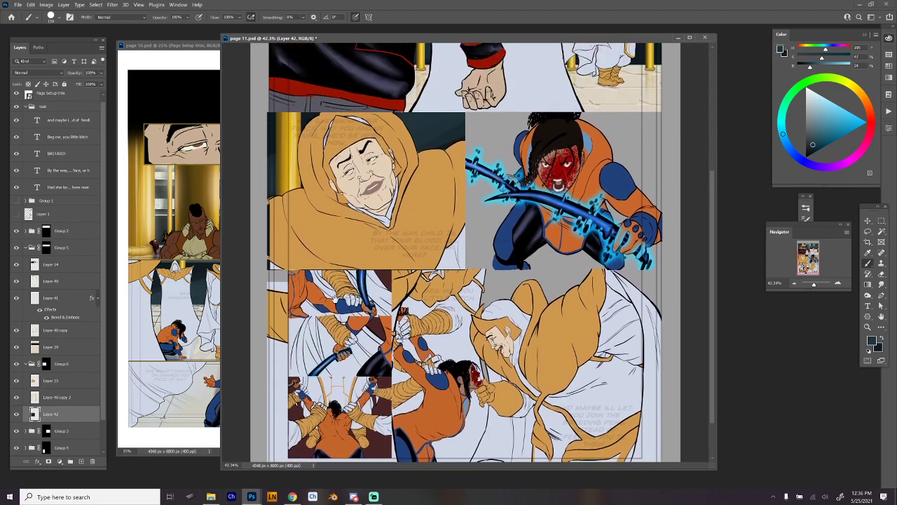
# Select a narrow strip of the robe on Layer 15 and extend it to the hooded panel's outer edge, covering the teal gap
pyautogui.moveTo(270, 244); pyautogui.dragTo(288, 244)
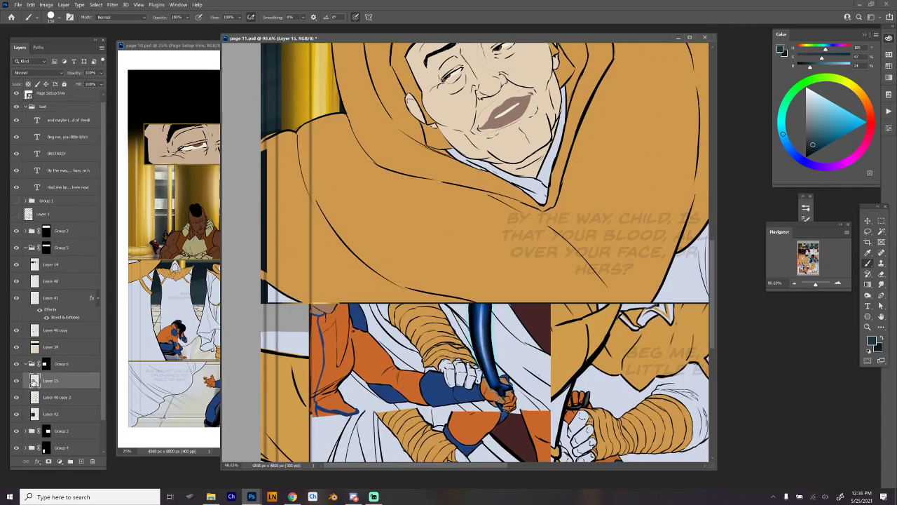
pyautogui.keyDown('ctrl'); pyautogui.click(34, 380); pyautogui.keyUp('ctrl')
pyautogui.hotkey('ctrl', 'd')
pyautogui.press('m')
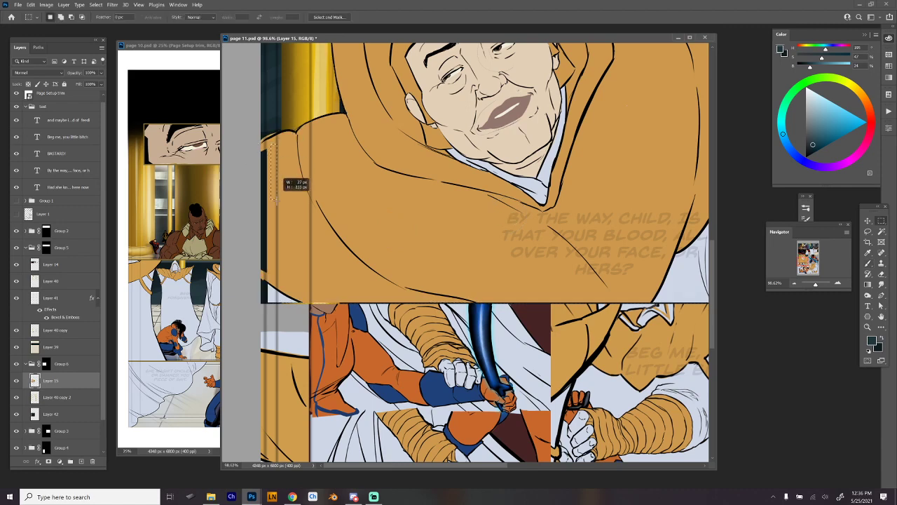
pyautogui.moveTo(267, 145); pyautogui.dragTo(289, 259)
pyautogui.scroll(-5, 644, 350)
pyautogui.scroll(-1, 627, 336)
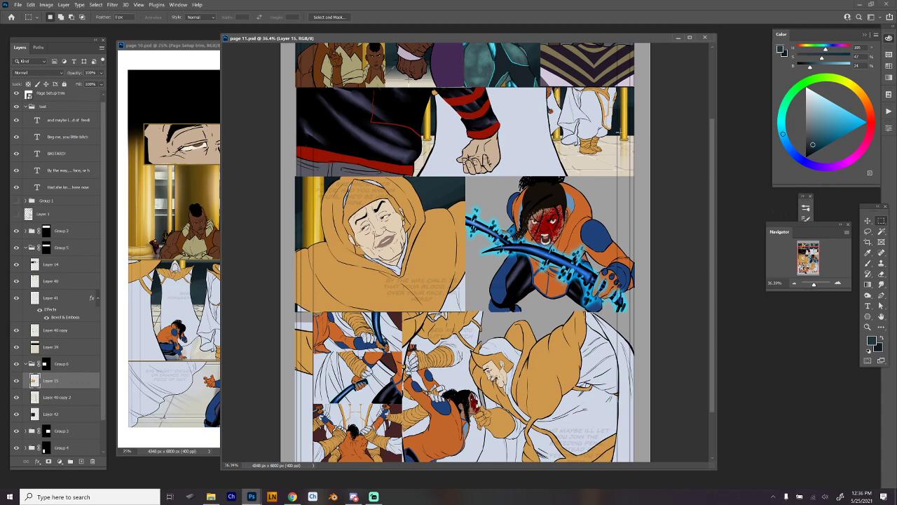
# Sample the cream floor colour from the robed figures' panel in the second row
pyautogui.press('b')
pyautogui.keyDown('alt'); pyautogui.click(611, 158); pyautogui.keyUp('alt')
pyautogui.scroll(-2, 614, 277)
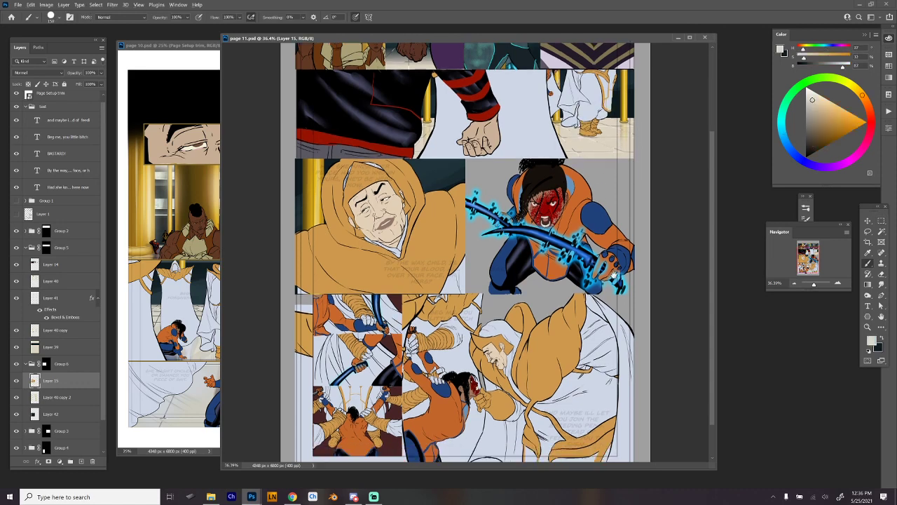
pyautogui.scroll(-1, 614, 277)
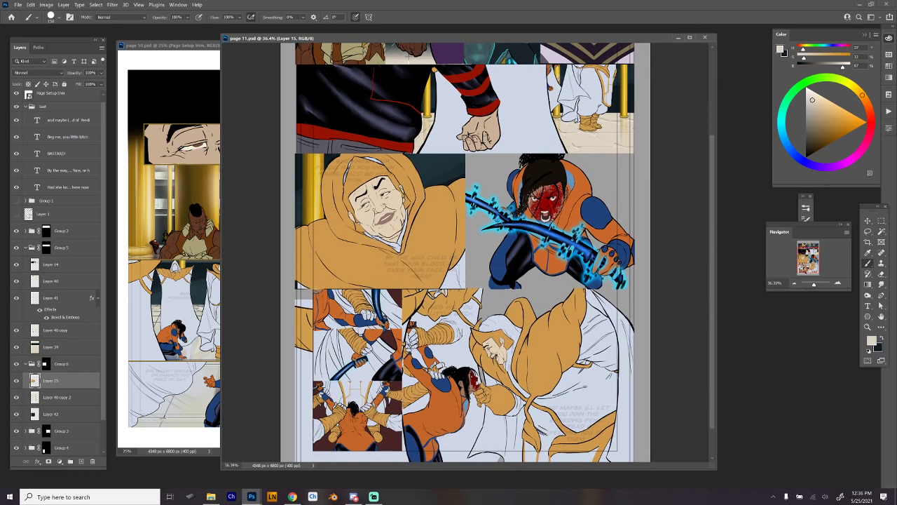
pyautogui.moveTo(590, 189); pyautogui.dragTo(582, 288)
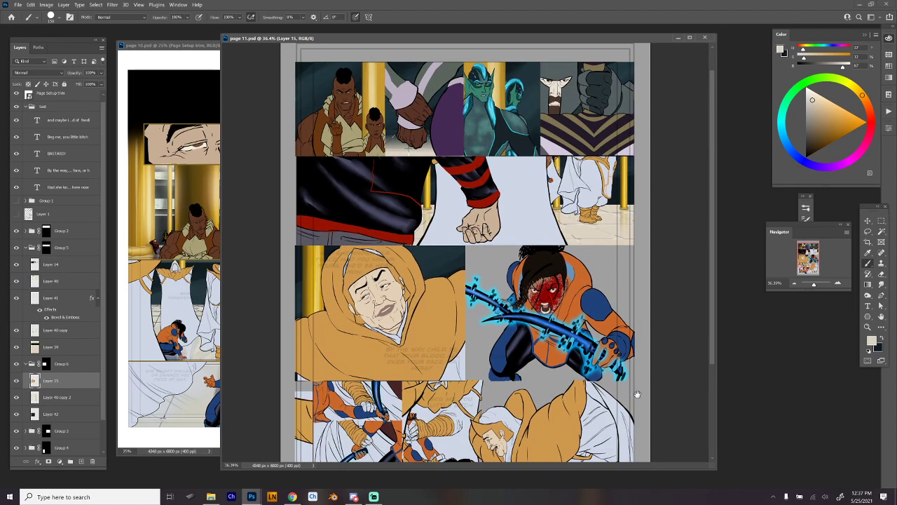
pyautogui.moveTo(638, 394); pyautogui.dragTo(642, 291)
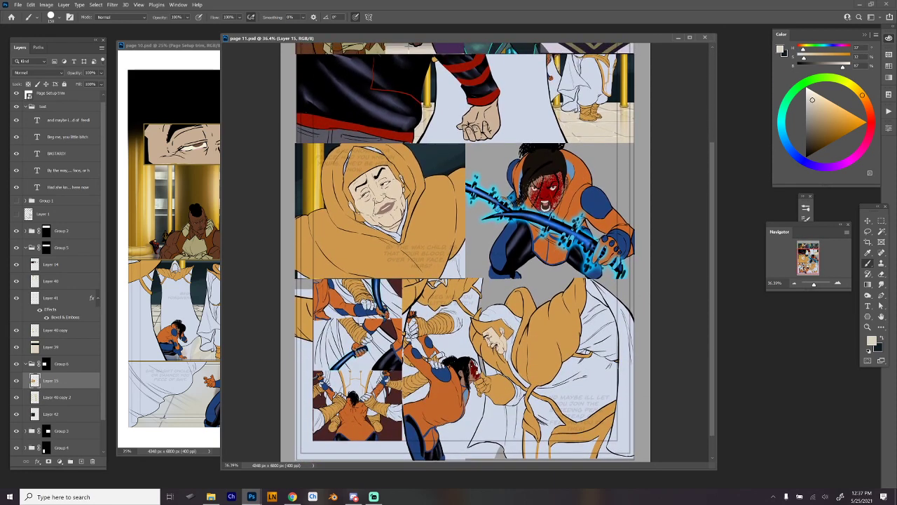
# Collapse Group 6, expand the group of the fighter with the blue sword, and add a new layer beneath Layer 16
pyautogui.press('m')
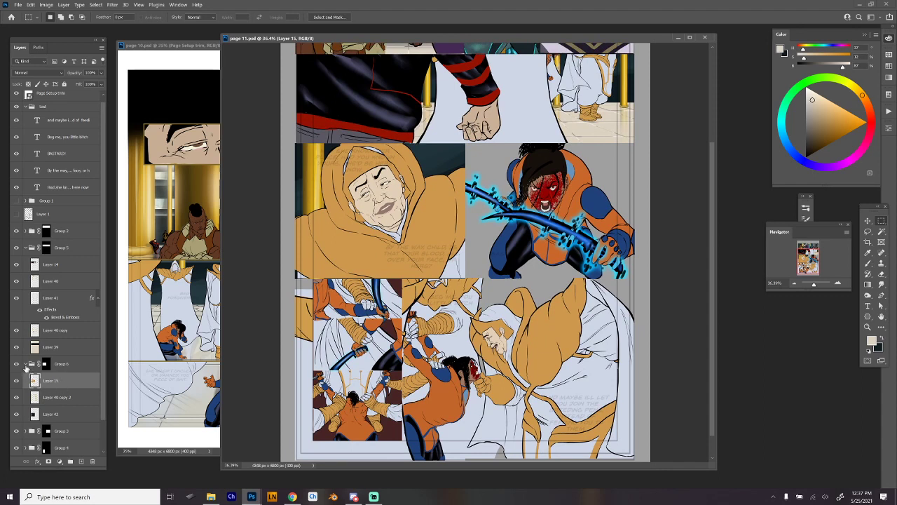
pyautogui.click(26, 363)
pyautogui.click(26, 386)
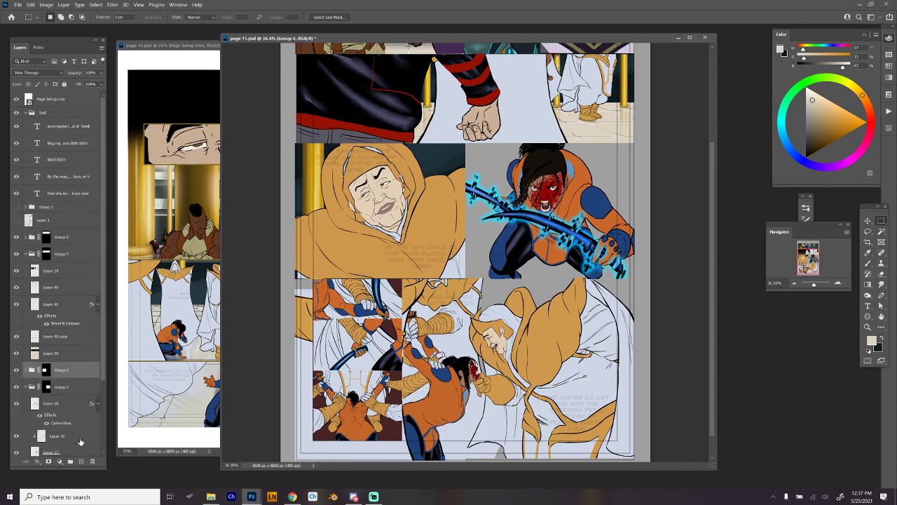
pyautogui.scroll(-5, 80, 438)
pyautogui.click(84, 401)
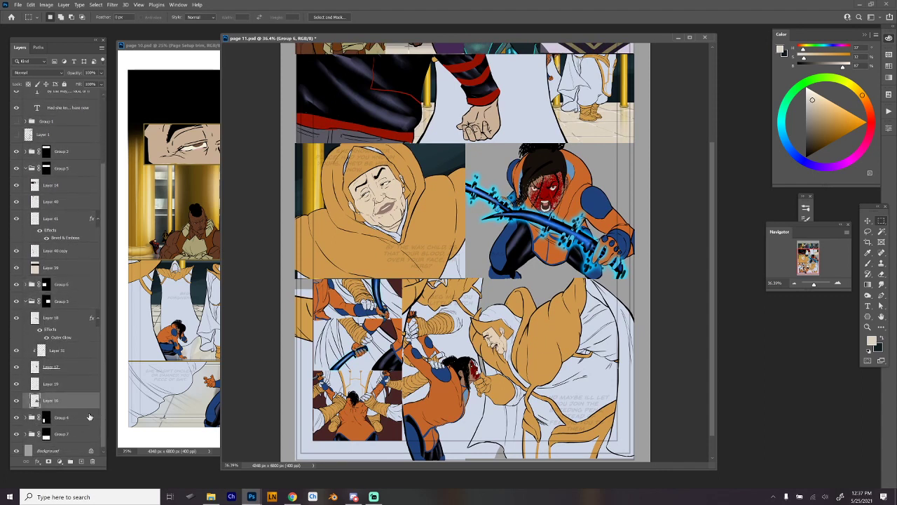
pyautogui.click(81, 461)
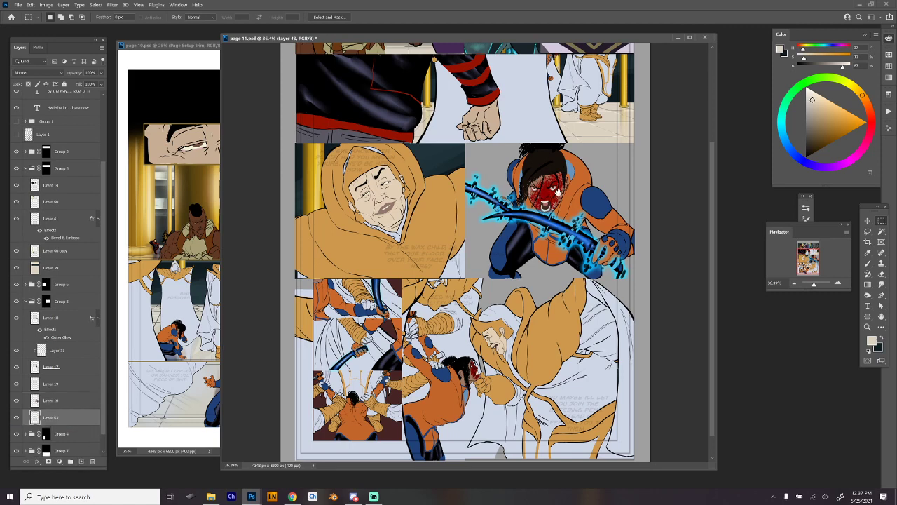
# Select the crouching fighter's third-row panel and fill its background with the sampled cream on Layer 43
pyautogui.scroll(3, 559, 191)
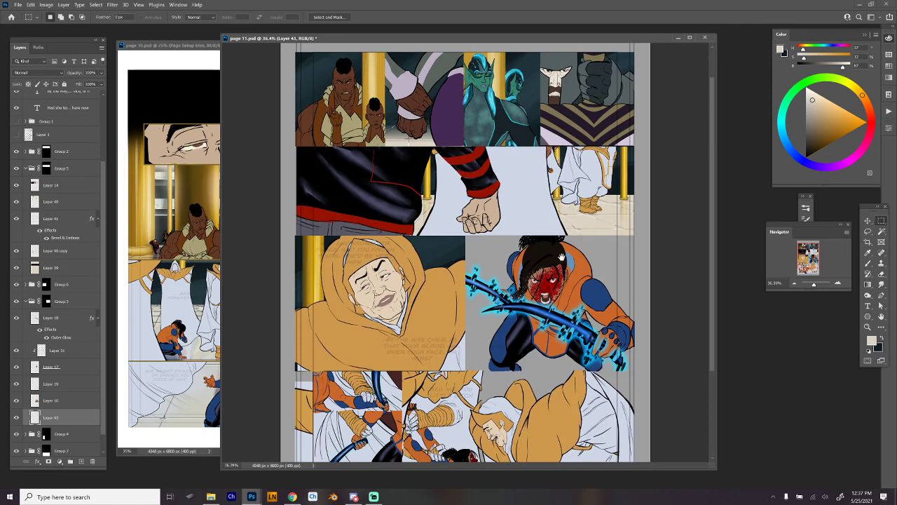
pyautogui.scroll(-3, 609, 355)
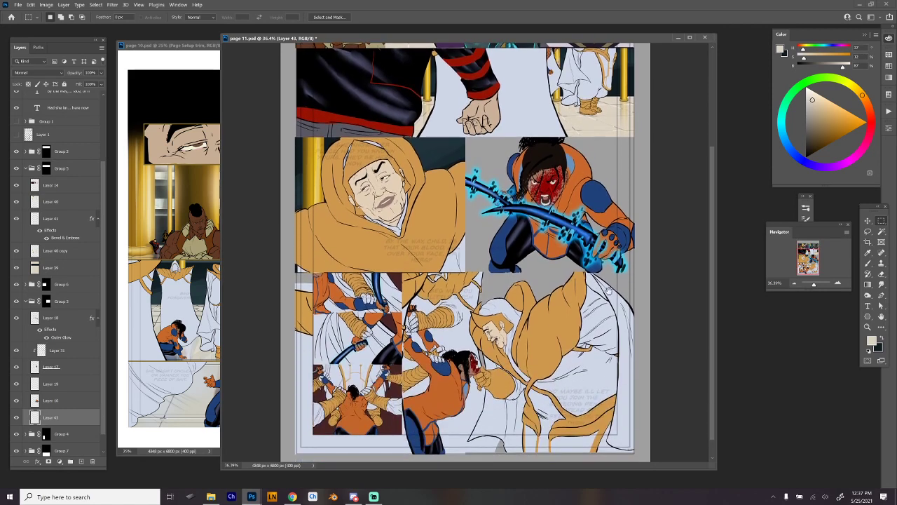
pyautogui.scroll(-1, 623, 330)
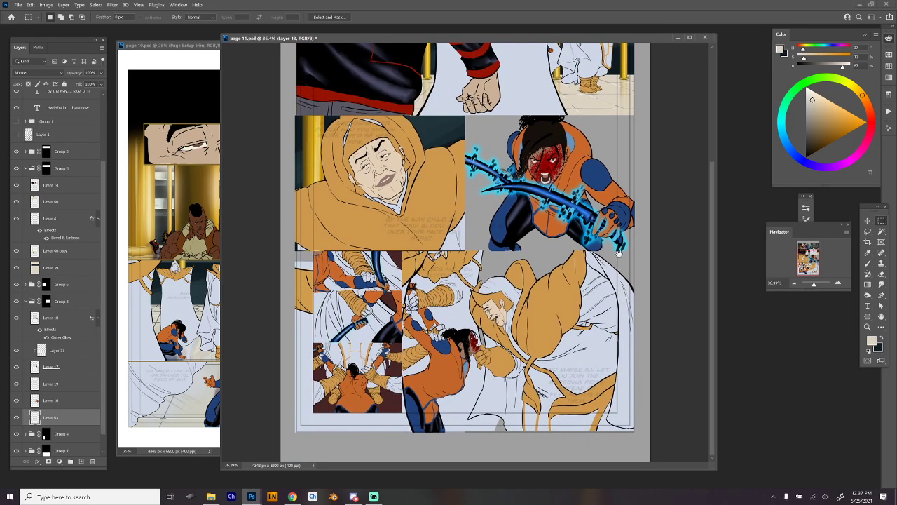
pyautogui.scroll(1, 614, 210)
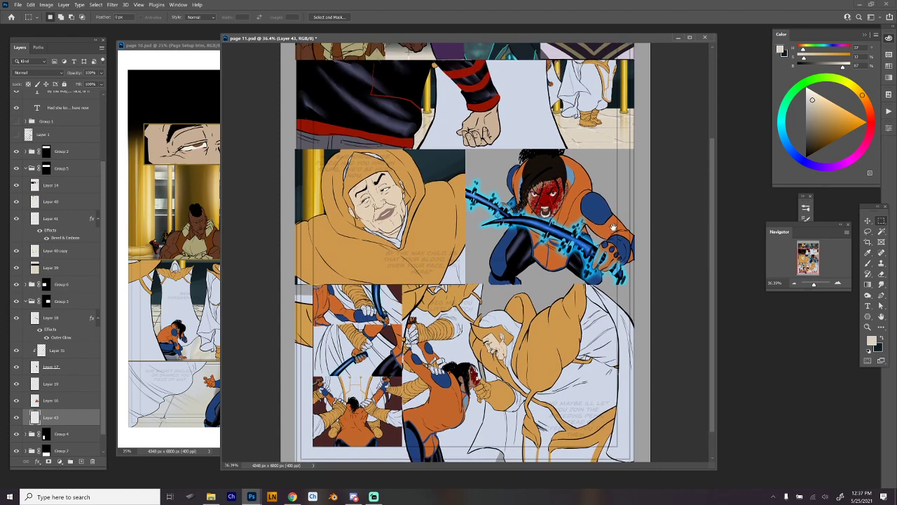
pyautogui.scroll(-1, 612, 226)
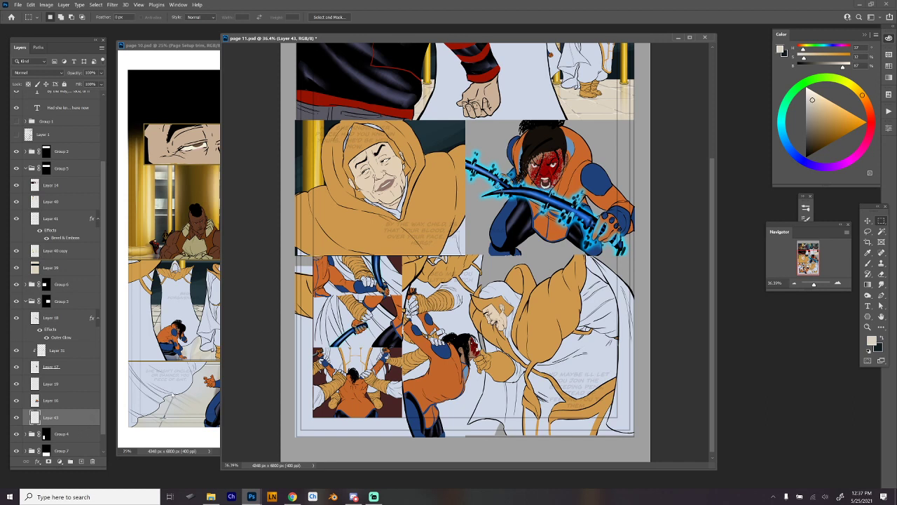
pyautogui.scroll(-1, 460, 120)
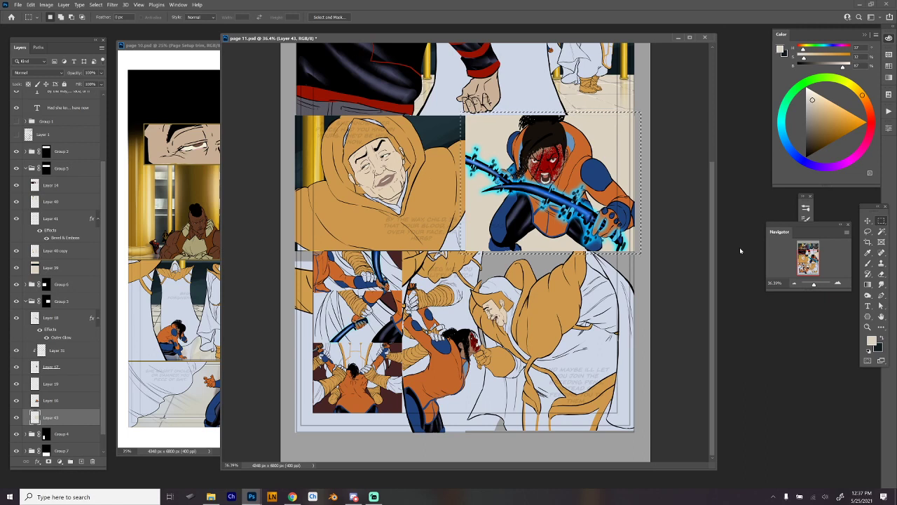
# Add a layer above the cream fill, apply Bevel & Emboss to it, and set its Fill to 0%
pyautogui.press('b')
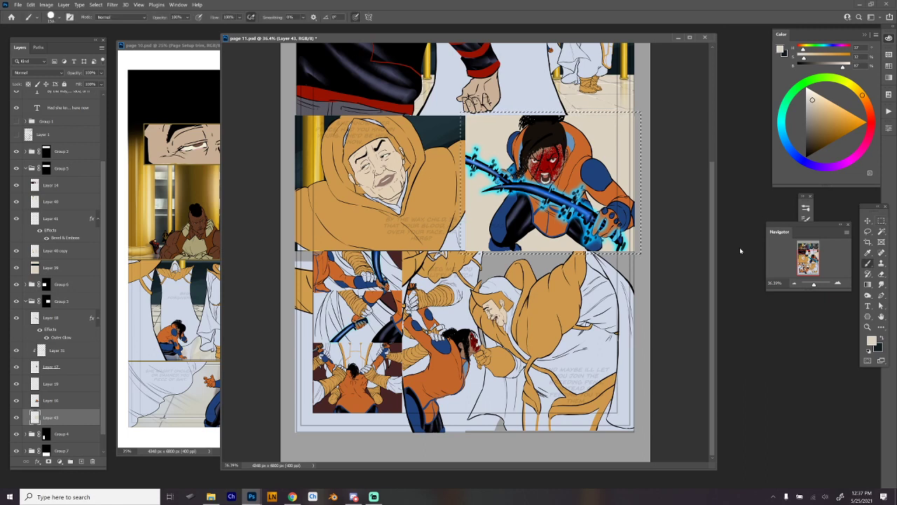
pyautogui.click(81, 461)
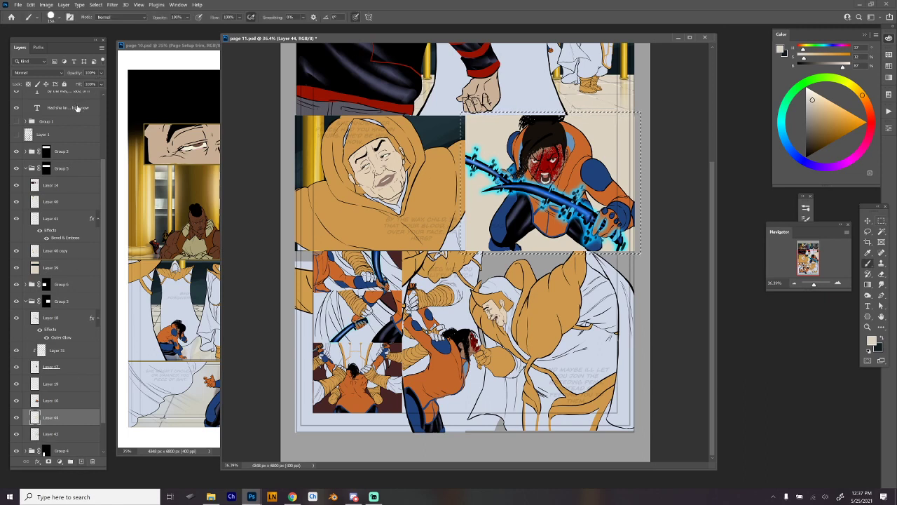
pyautogui.click(37, 461)
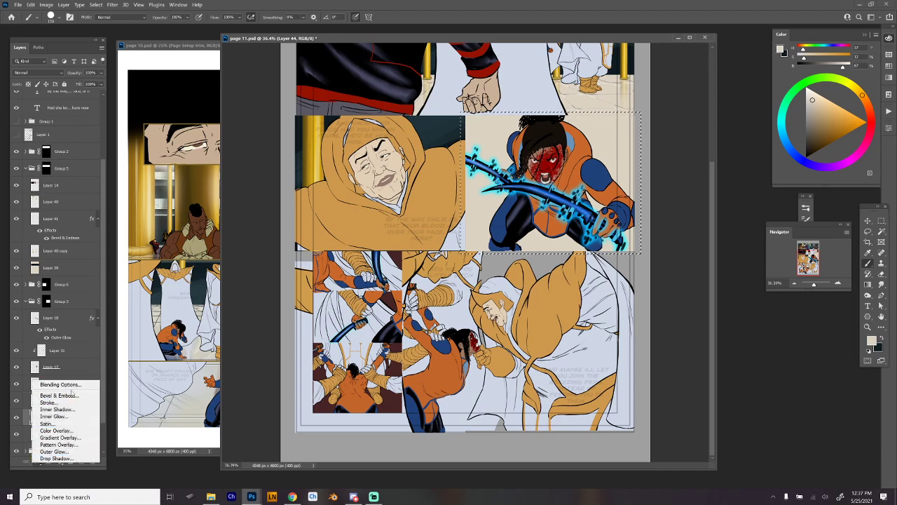
pyautogui.click(56, 395)
pyautogui.press('Return')
pyautogui.press('b')
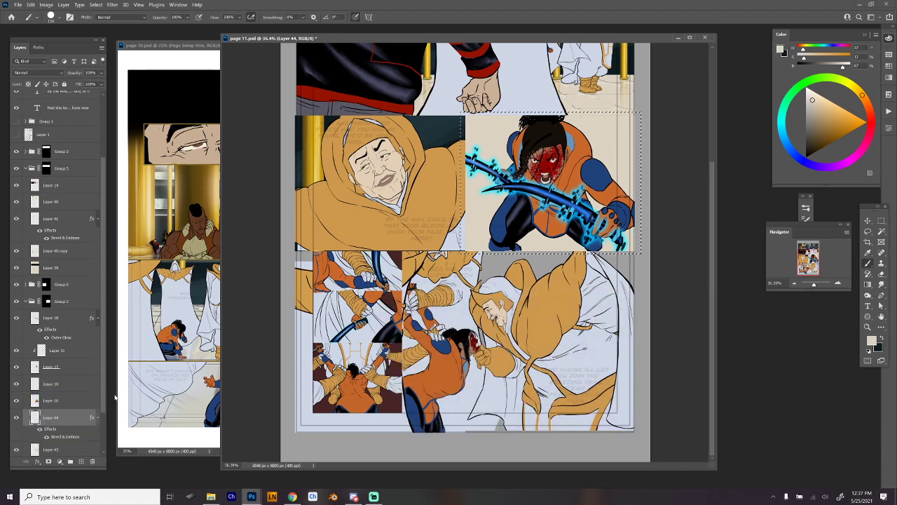
pyautogui.moveTo(105, 93); pyautogui.dragTo(62, 93)
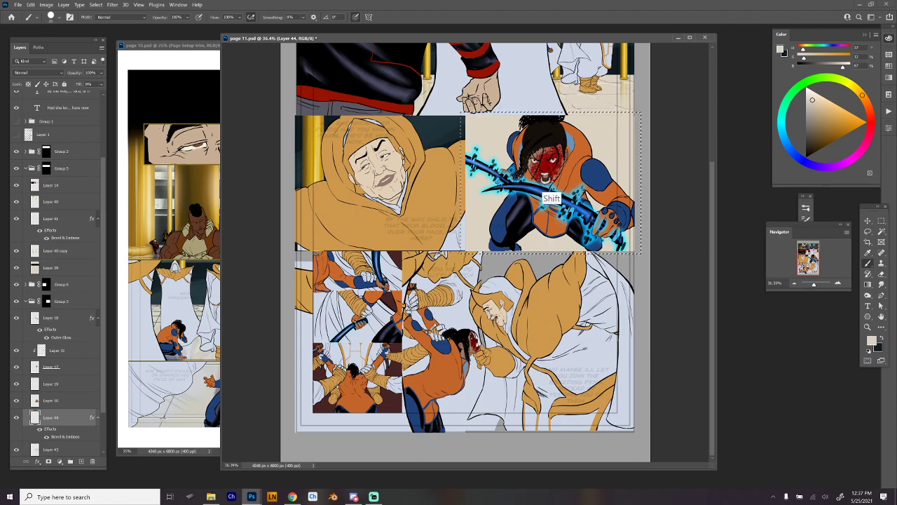
# Draw straight embossed tile lines in perspective across the cream floor behind the crouching fighter on Layer 44
pyautogui.keyDown('shift'); pyautogui.click(549, 223); pyautogui.keyUp('shift')
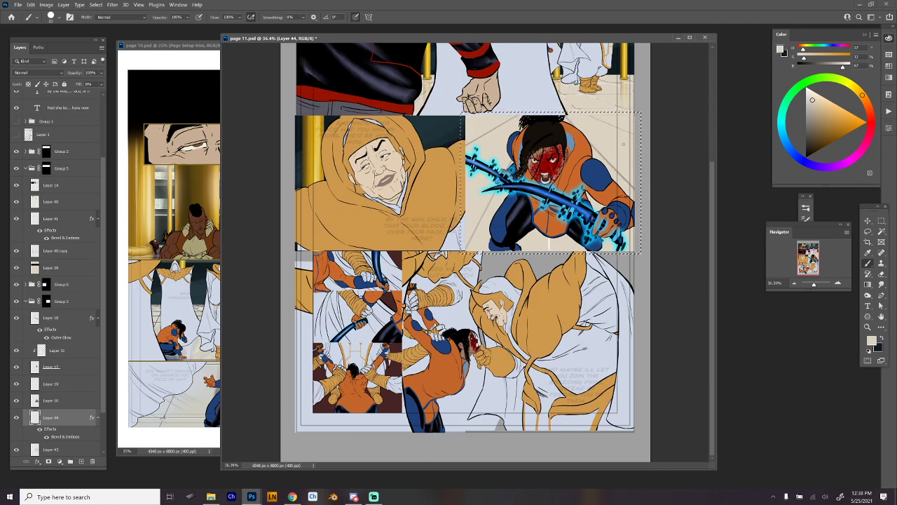
pyautogui.press('shift')
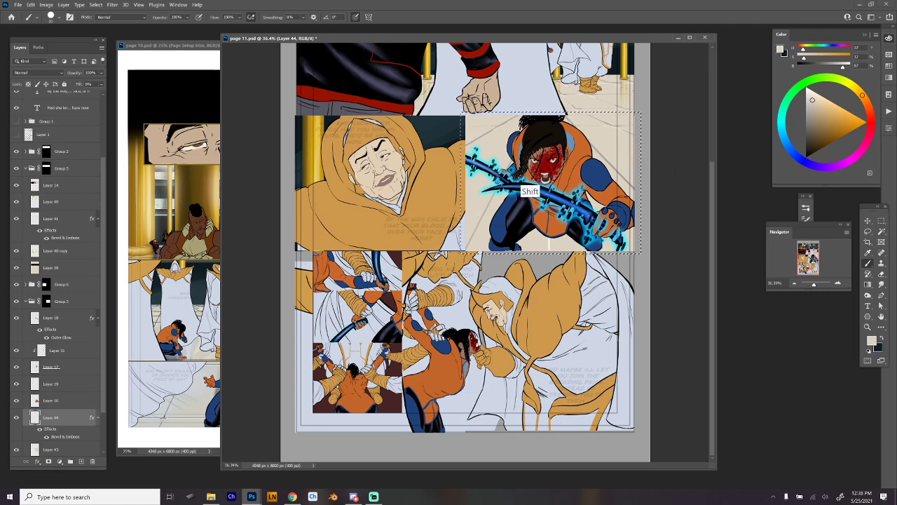
pyautogui.press('shift')
pyautogui.press('shift')
pyautogui.press('shift')
pyautogui.press('shift')
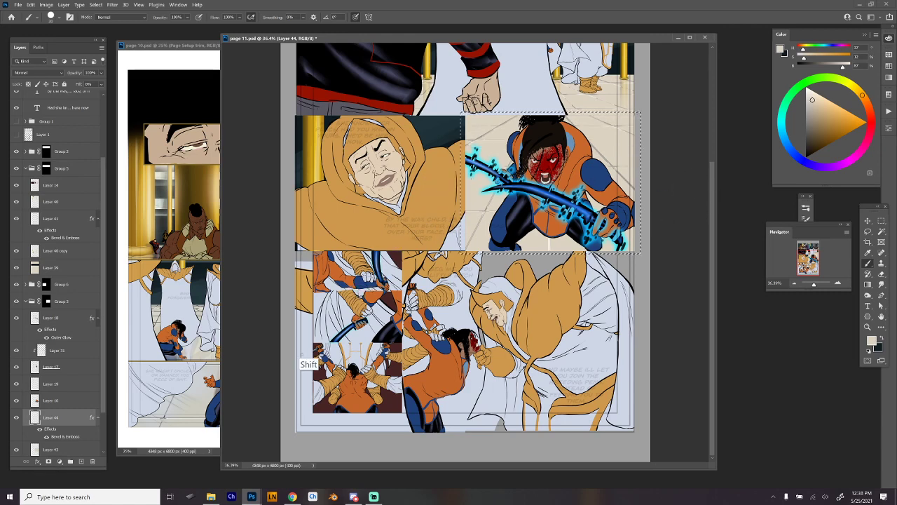
pyautogui.press('shift')
pyautogui.press('shift')
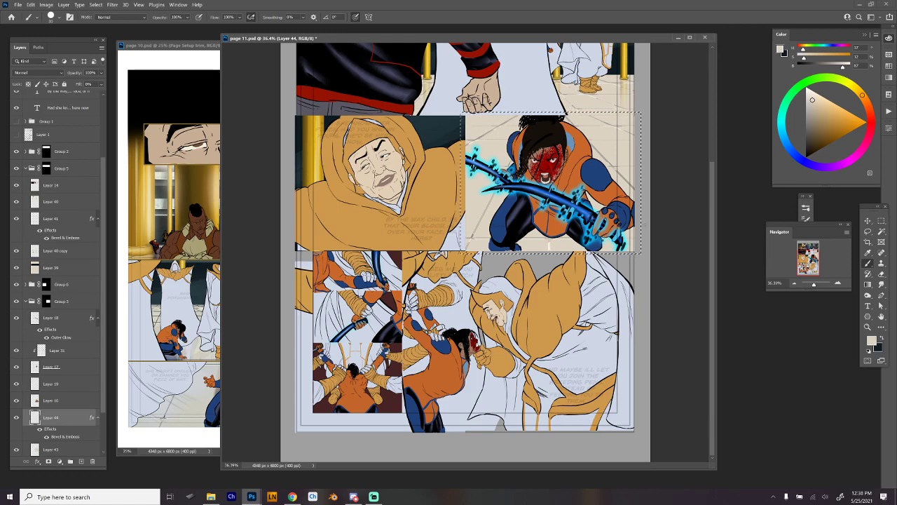
# Transform the Layer 44 tile lines, enlarging them past the crouching fighter's panel edges and tapering them in perspective toward the bottom
pyautogui.scroll(-1, 649, 242)
pyautogui.moveTo(649, 236); pyautogui.dragTo(619, 267)
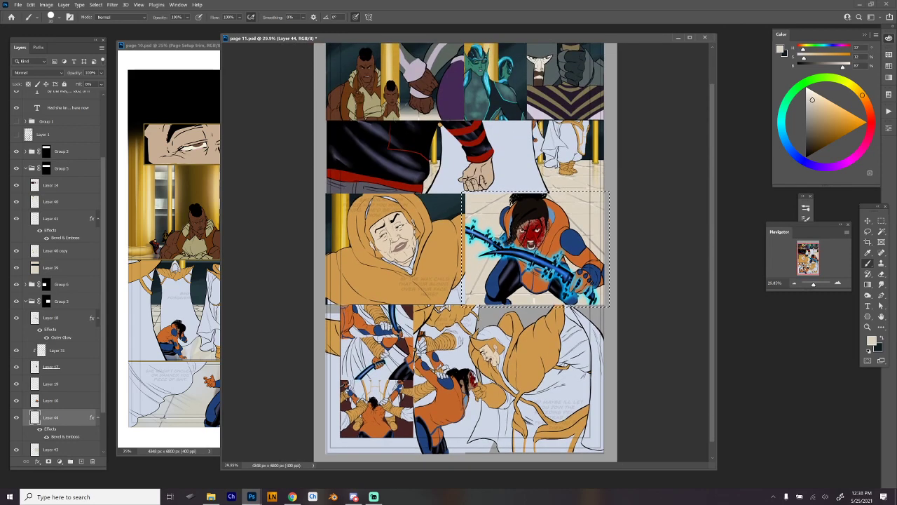
pyautogui.hotkey('ctrl', 't')
pyautogui.hotkey('ctrl', 'alt', 'shift')
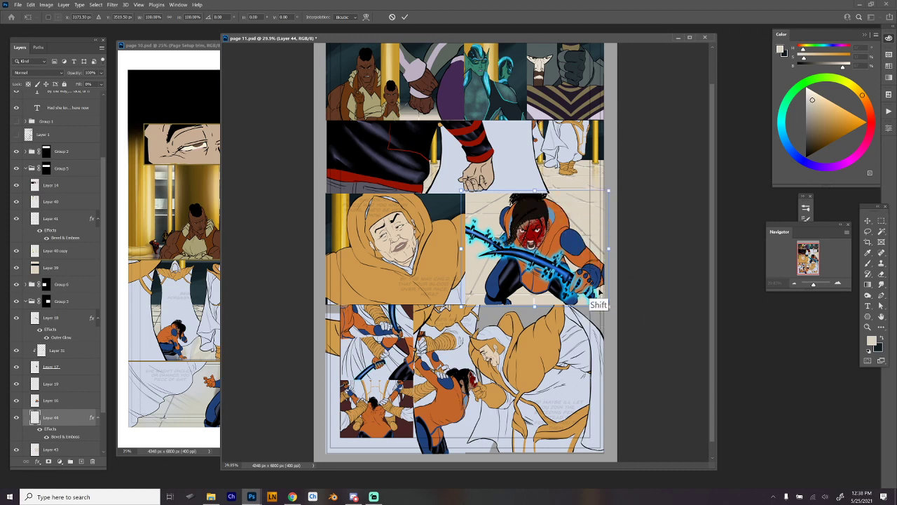
pyautogui.moveTo(607, 311); pyautogui.dragTo(577, 305)
pyautogui.moveTo(534, 190); pyautogui.dragTo(534, 159)
pyautogui.moveTo(534, 307); pyautogui.dragTo(554, 324)
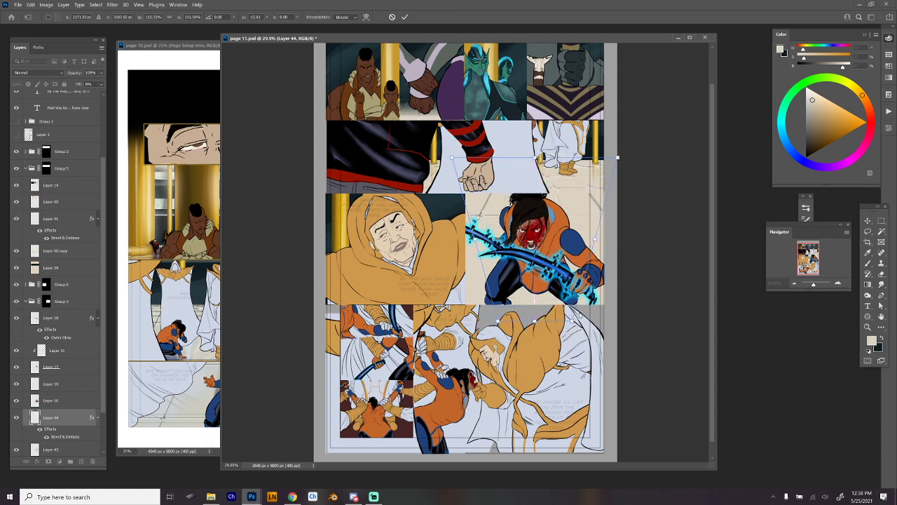
pyautogui.hotkey('alt', 'space')
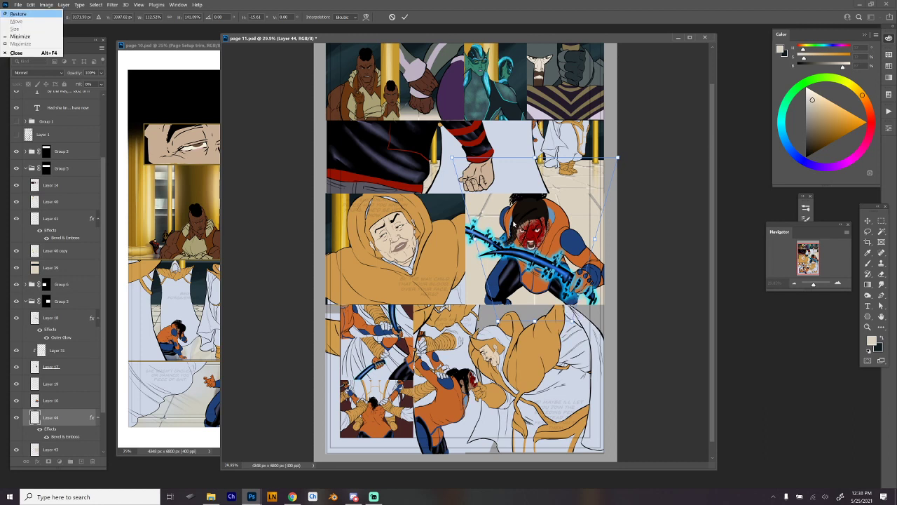
pyautogui.press('Return')
pyautogui.press('Return')
pyautogui.press('b')
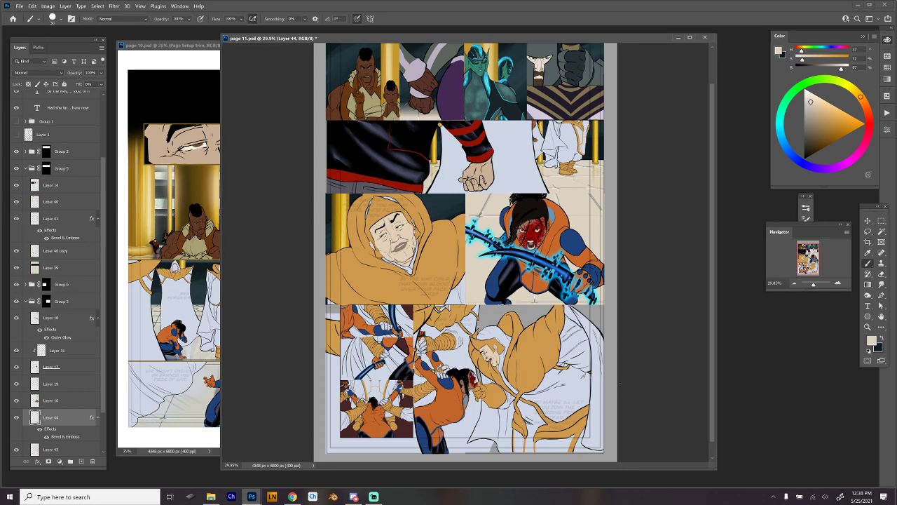
pyautogui.moveTo(593, 190)
pyautogui.mouseDown()
pyautogui.moveTo(591, 206)
pyautogui.moveTo(588, 181)
pyautogui.mouseUp()
pyautogui.moveTo(580, 279); pyautogui.dragTo(580, 271)
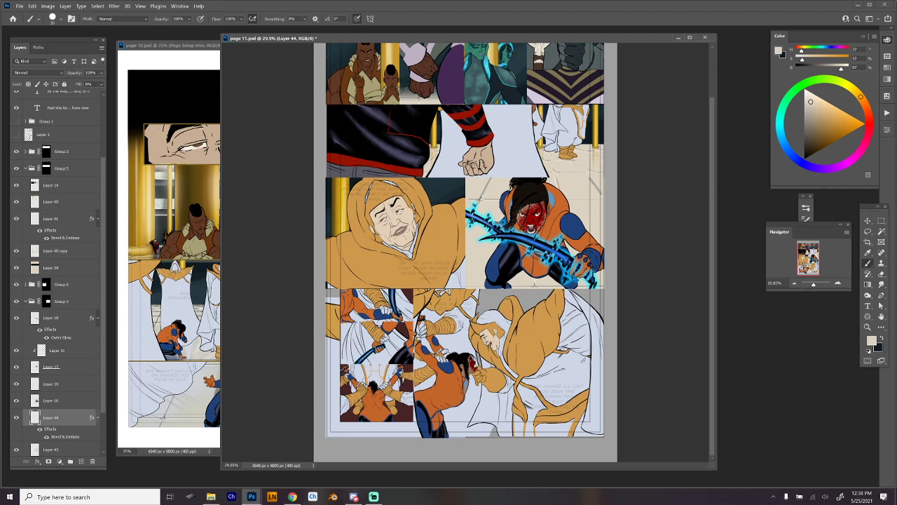
pyautogui.hotkey('alt', 'Tab')
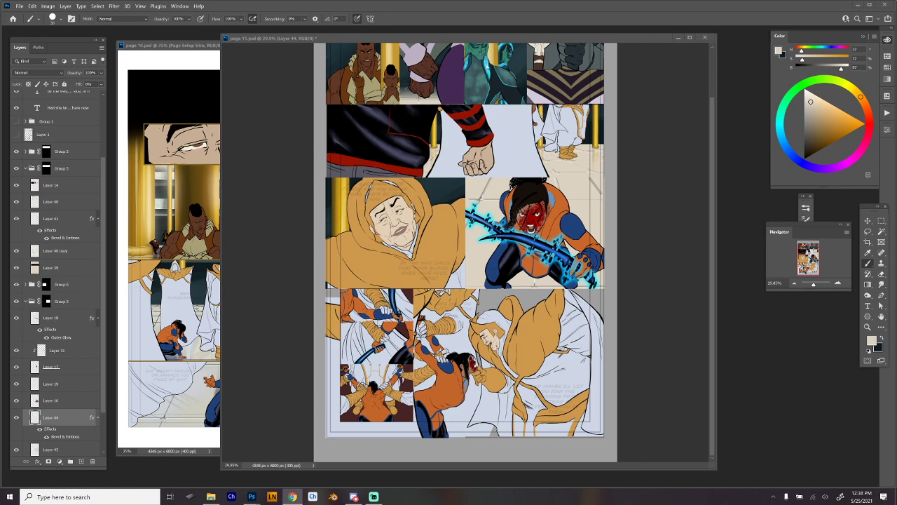
pyautogui.click(470, 38)
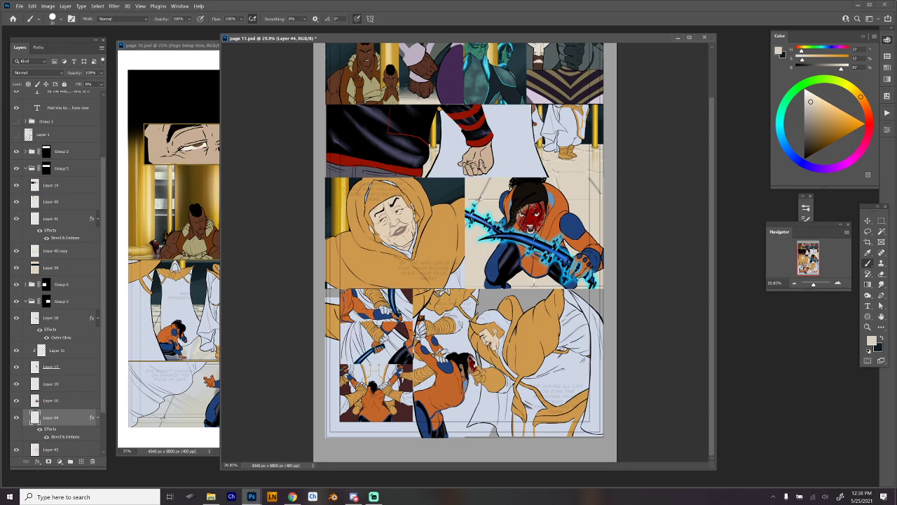
# Pick a near-white cream and paint highlights on the crouching fighter's floor on Layer 43 with a 146 px hard round brush
pyautogui.click(807, 93)
pyautogui.rightClick(565, 182)
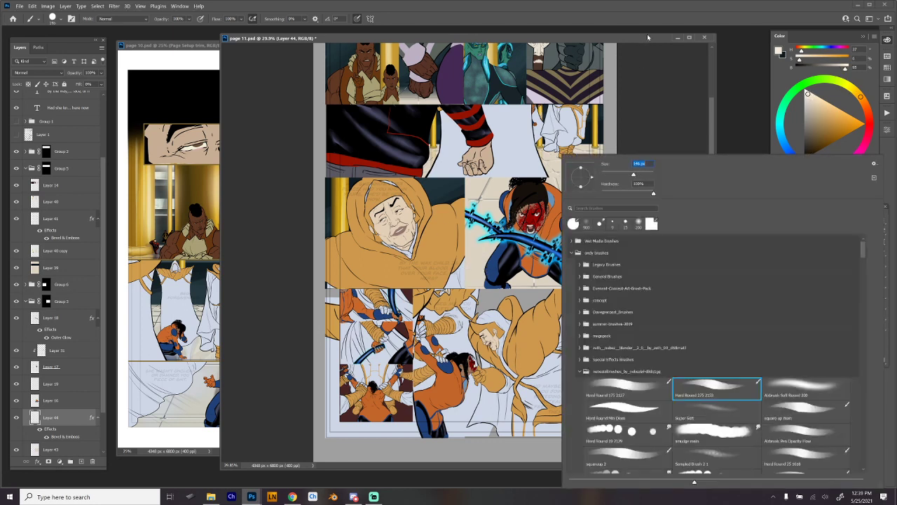
pyautogui.press('Escape')
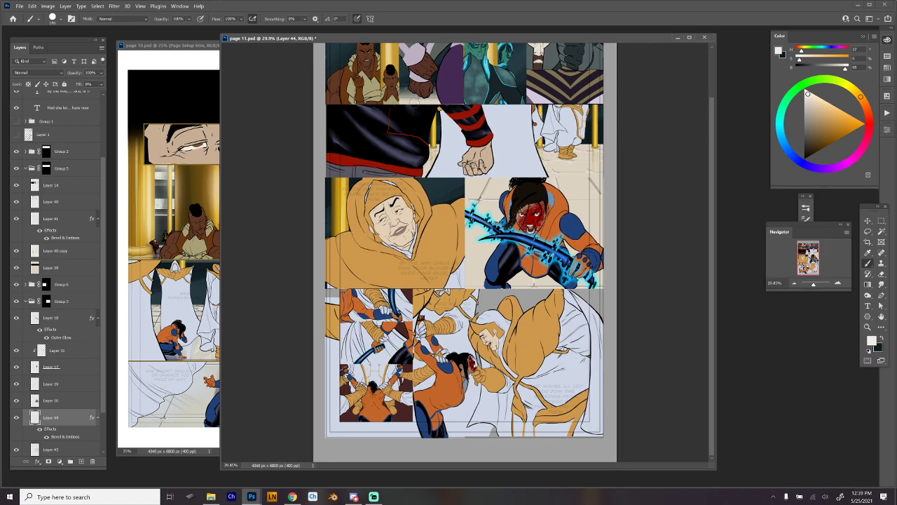
pyautogui.click(70, 449)
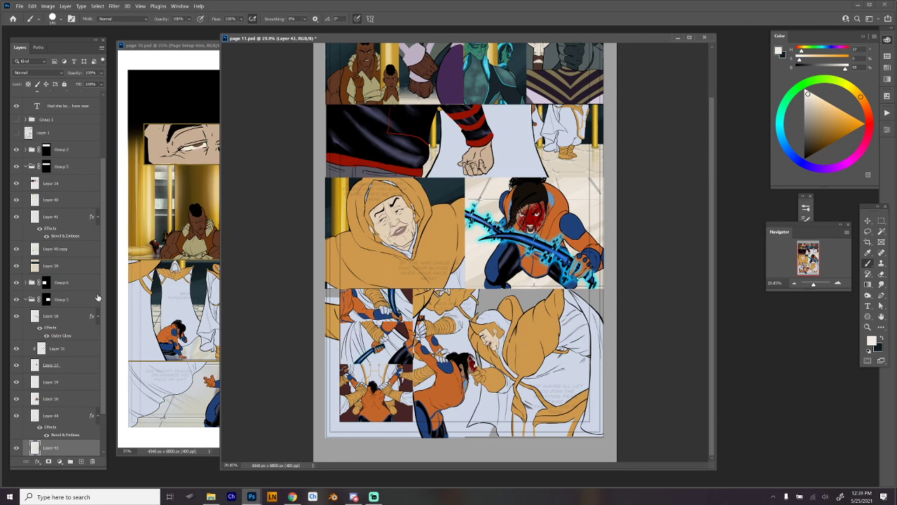
# Paint near-white cream highlights across the floor of the second-row panel on Layer 39
pyautogui.click(47, 268)
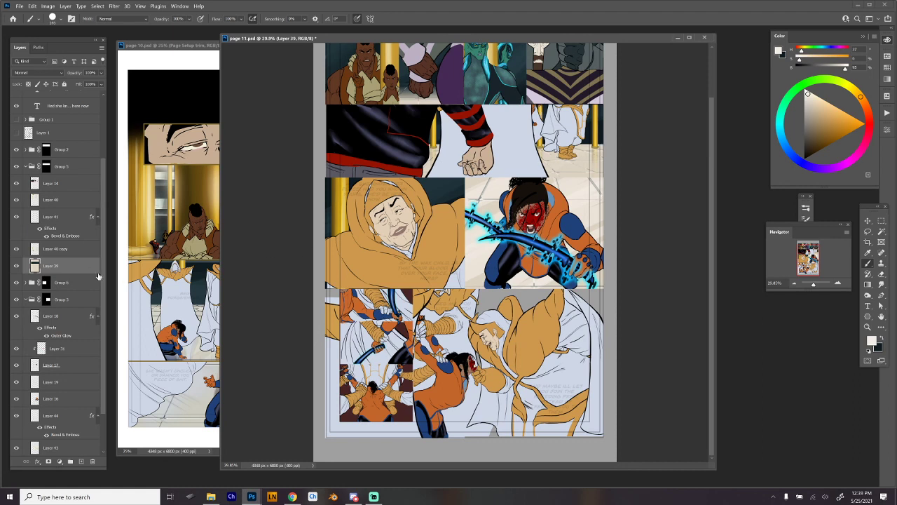
pyautogui.press('w')
pyautogui.click(571, 166)
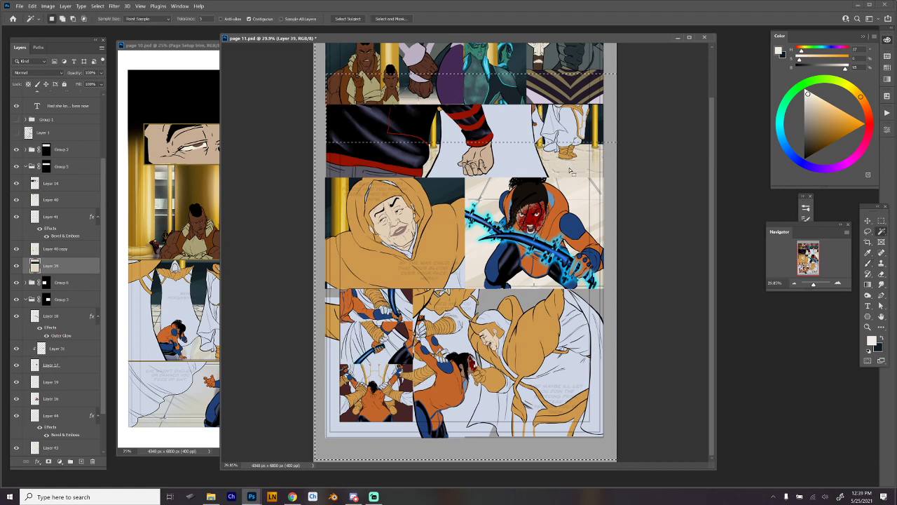
pyautogui.hotkey('ctrl', 'd')
pyautogui.press('b')
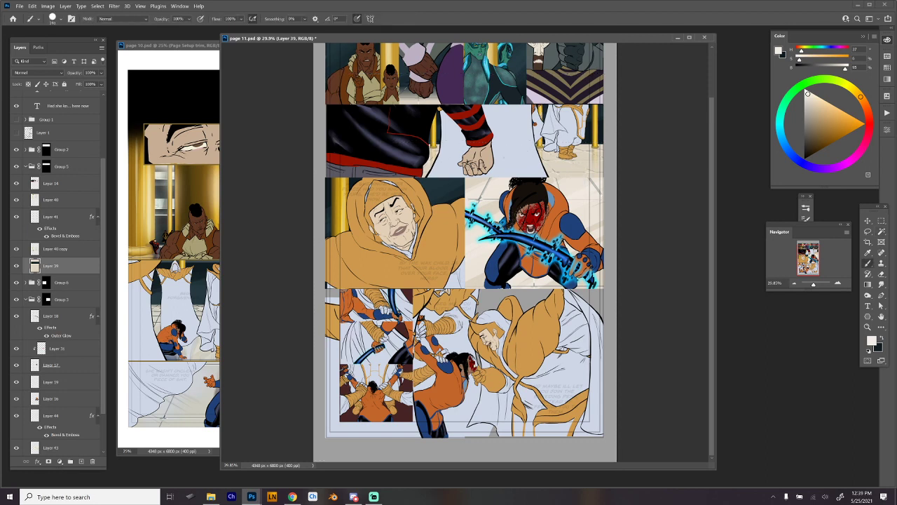
pyautogui.moveTo(585, 143); pyautogui.dragTo(550, 155)
pyautogui.press('m')
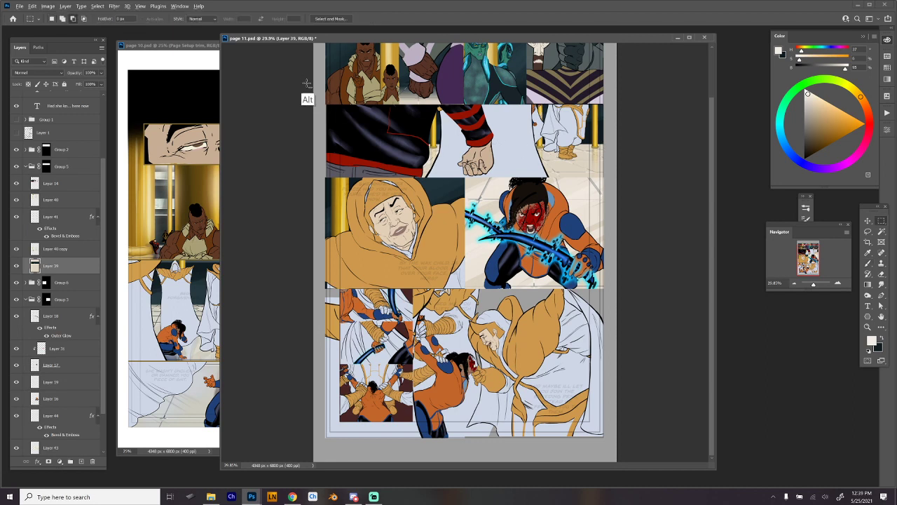
pyautogui.moveTo(307, 102)
pyautogui.mouseDown()
pyautogui.moveTo(612, 148)
pyautogui.moveTo(649, 142)
pyautogui.moveTo(645, 161)
pyautogui.mouseUp()
pyautogui.hotkey('ctrl', 'd')
pyautogui.press('b')
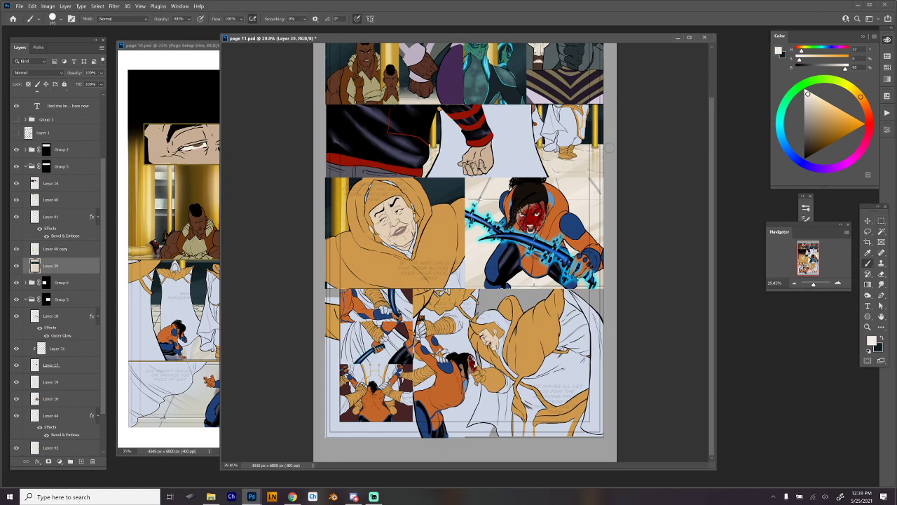
pyautogui.moveTo(601, 154); pyautogui.dragTo(554, 172)
# Collapse Group 3, expand Group 7, and make Layer 28 active for the bottom-row panel
pyautogui.click(25, 300)
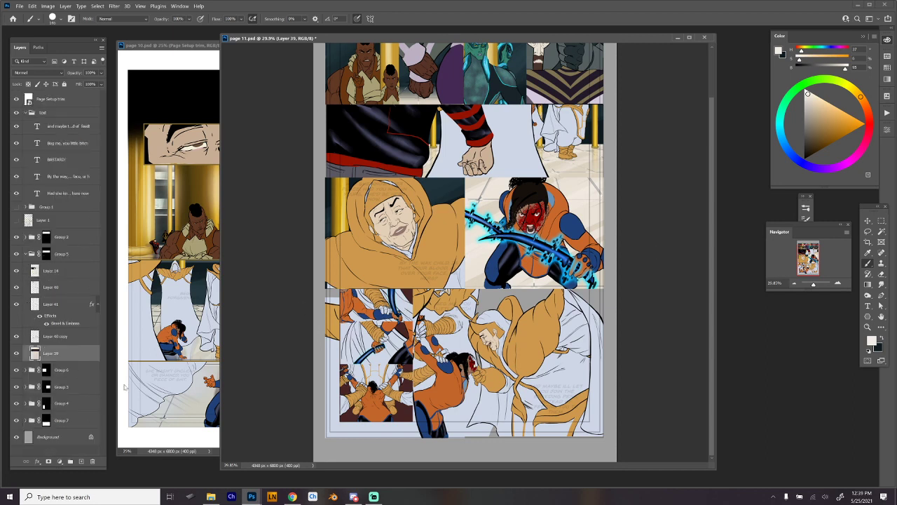
pyautogui.click(25, 420)
pyautogui.scroll(-3, 47, 433)
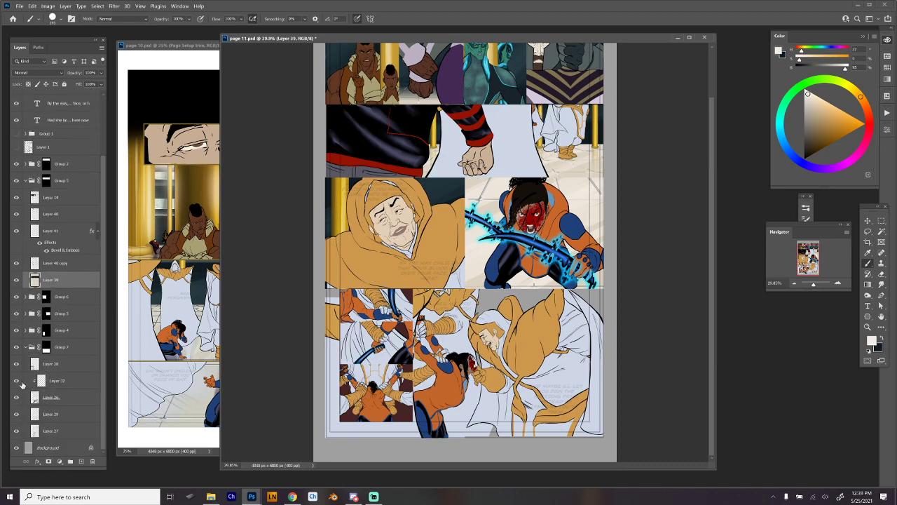
pyautogui.click(77, 366)
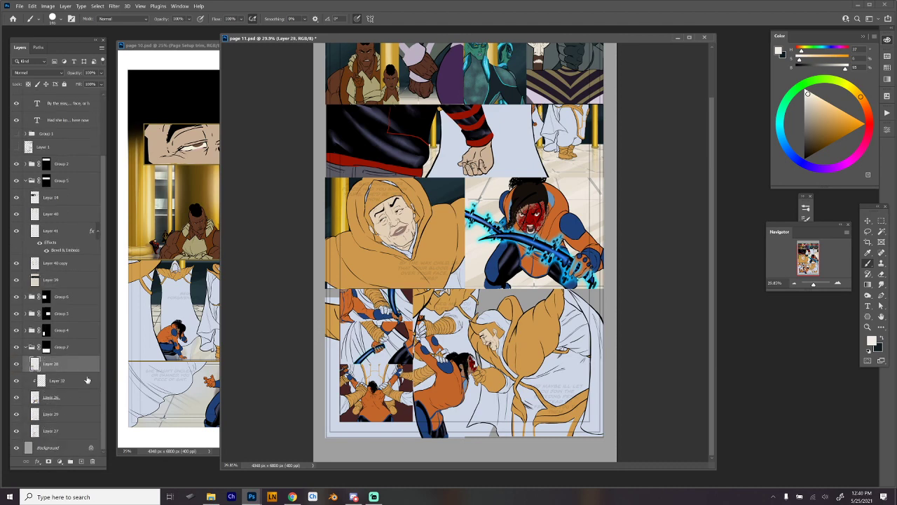
# Sample the pale blue robe colour, touch up the bottom row's upper-left corner on Layer 28, and save the page
pyautogui.scroll(2, 281, 323)
pyautogui.scroll(-2, 277, 232)
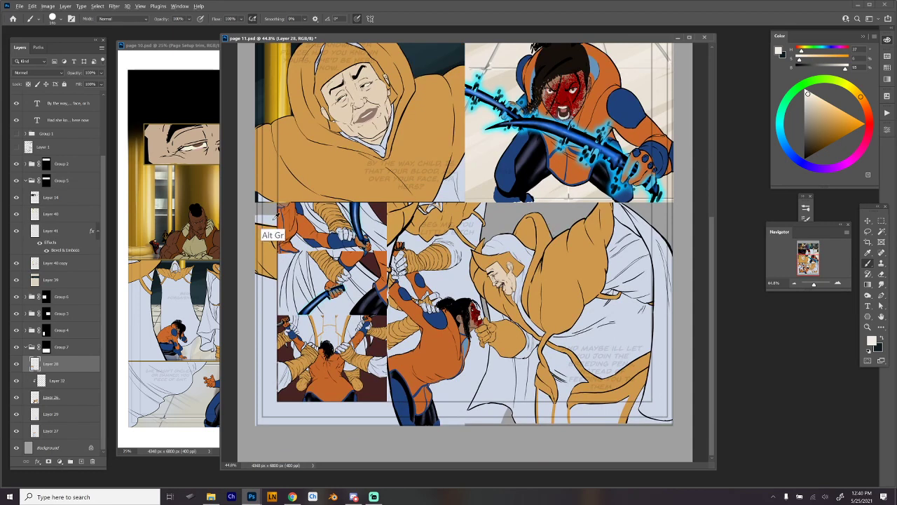
pyautogui.keyDown('alt'); pyautogui.click(259, 208); pyautogui.keyUp('alt')
pyautogui.rightClick(290, 157)
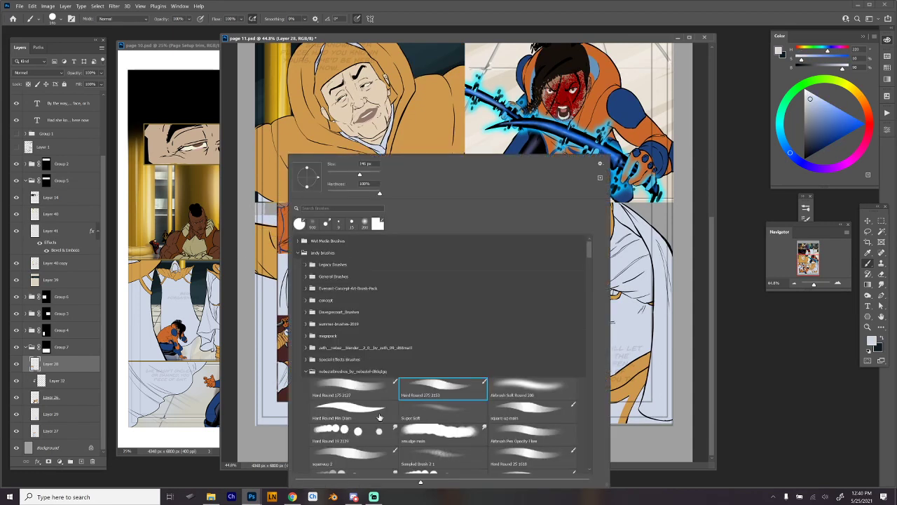
pyautogui.moveTo(349, 174); pyautogui.dragTo(351, 175)
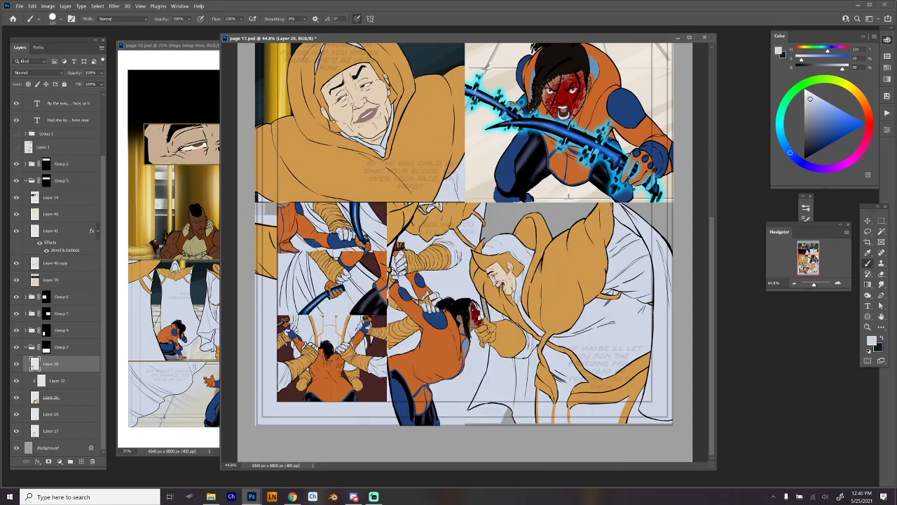
pyautogui.click(258, 207)
pyautogui.hotkey('ctrl', 's')
# Switch to page 10 and check what Layer 29 contains by toggling its visibility
pyautogui.click(146, 50)
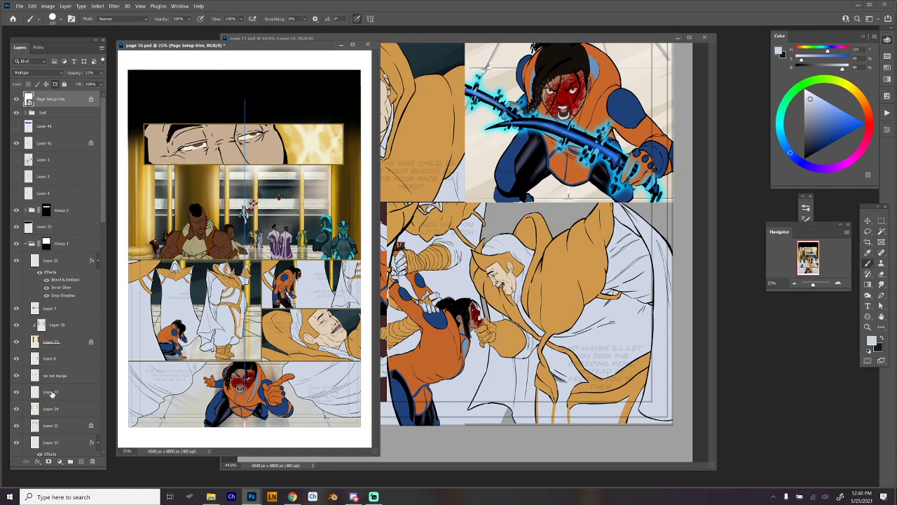
pyautogui.scroll(-3, 61, 410)
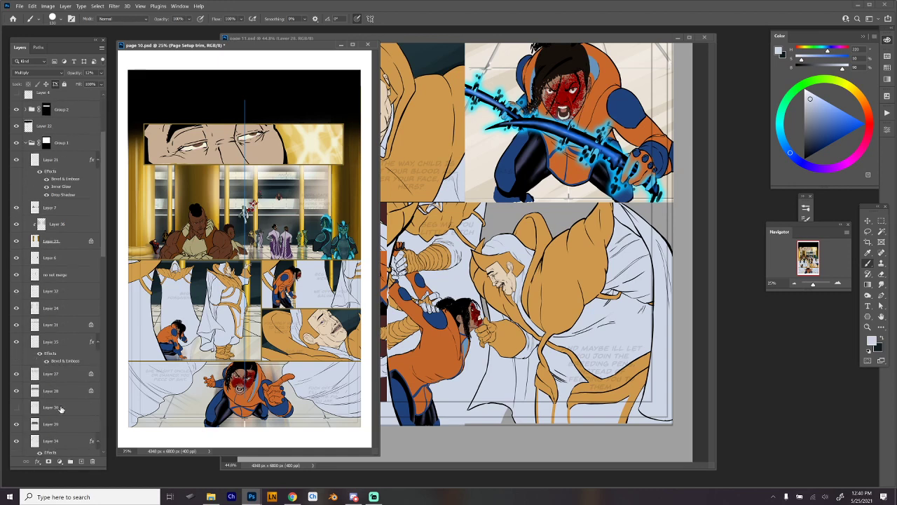
pyautogui.scroll(-2, 61, 420)
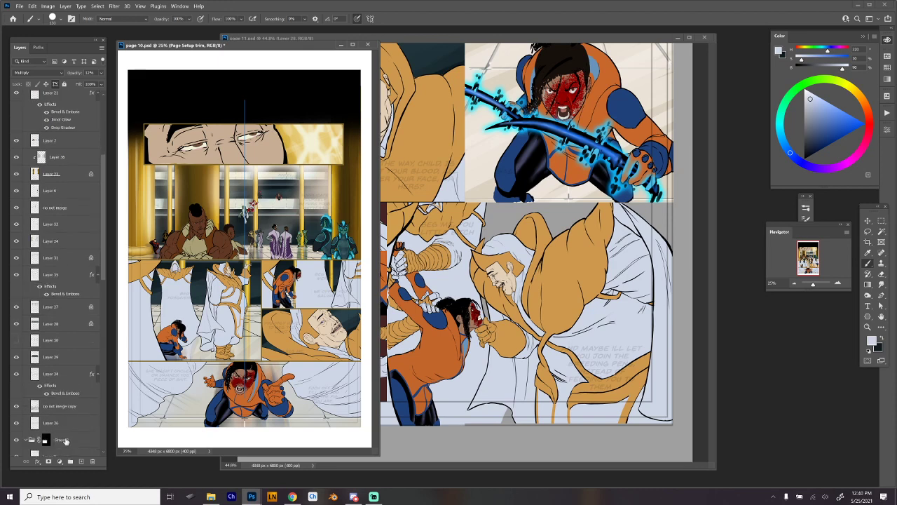
pyautogui.scroll(1, 63, 438)
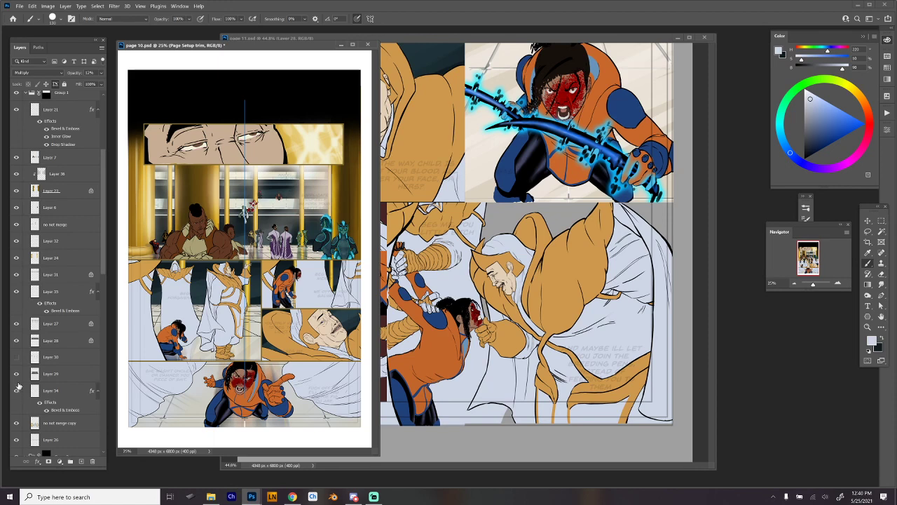
pyautogui.click(17, 373)
pyautogui.click(17, 374)
# Select page 10's background Layers 29, 28, 27, 35, 31 and 24 and copy them together into page 11's bottom-row panel
pyautogui.click(72, 374)
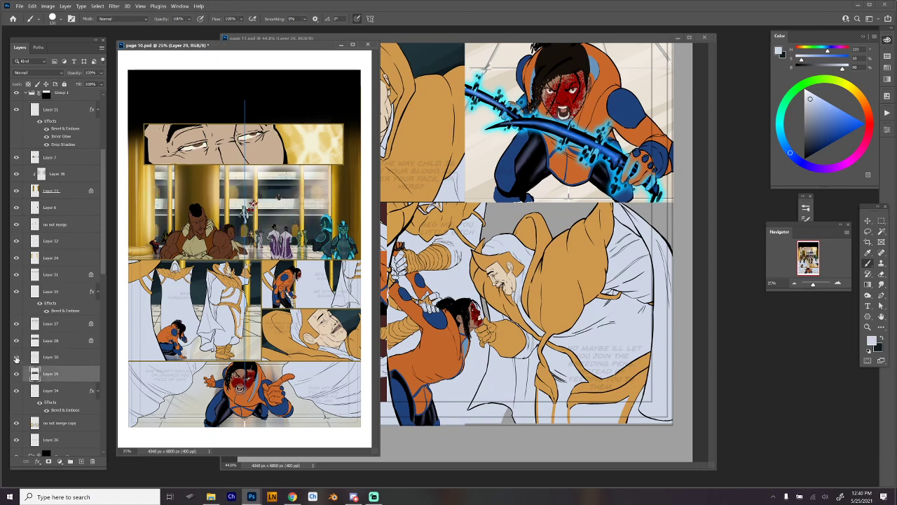
pyautogui.click(17, 357)
pyautogui.keyDown('ctrl'); pyautogui.click(65, 332); pyautogui.keyUp('ctrl')
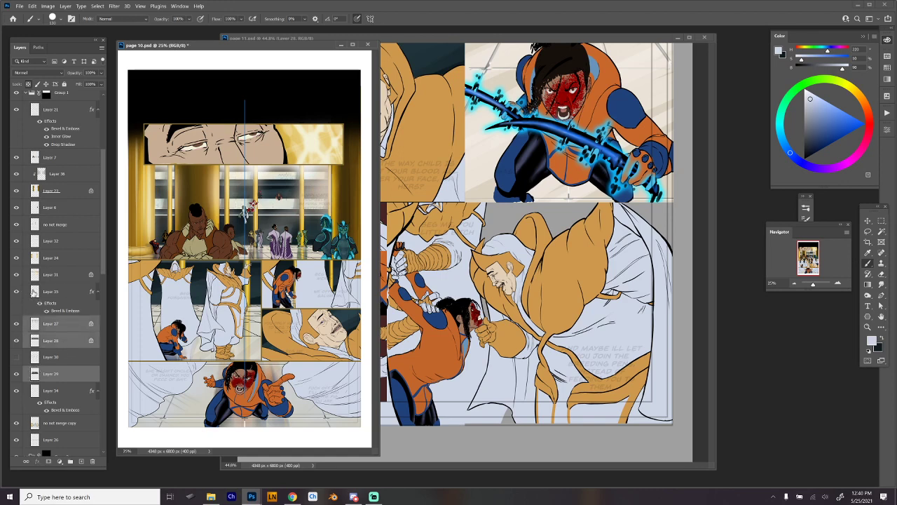
pyautogui.keyDown('ctrl'); pyautogui.click(64, 293); pyautogui.keyUp('ctrl')
pyautogui.keyDown('ctrl'); pyautogui.click(63, 275); pyautogui.keyUp('ctrl')
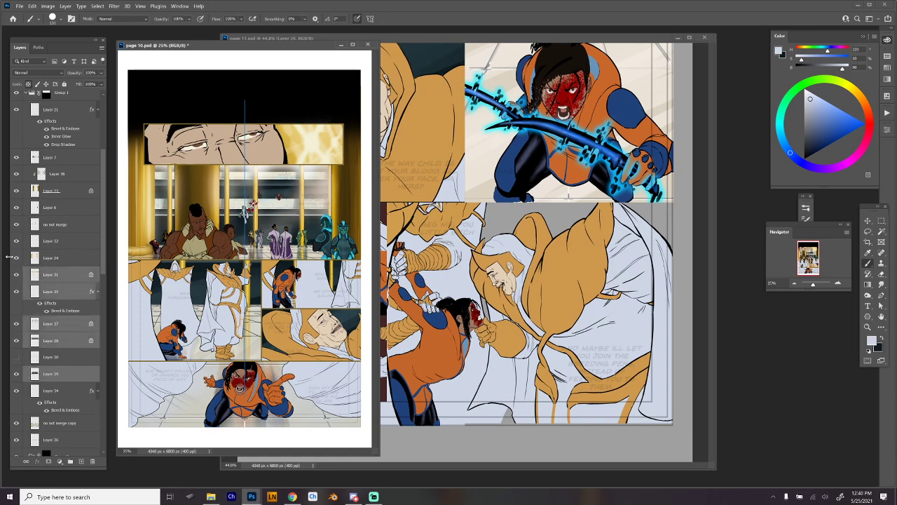
pyautogui.keyDown('ctrl'); pyautogui.click(67, 260); pyautogui.keyUp('ctrl')
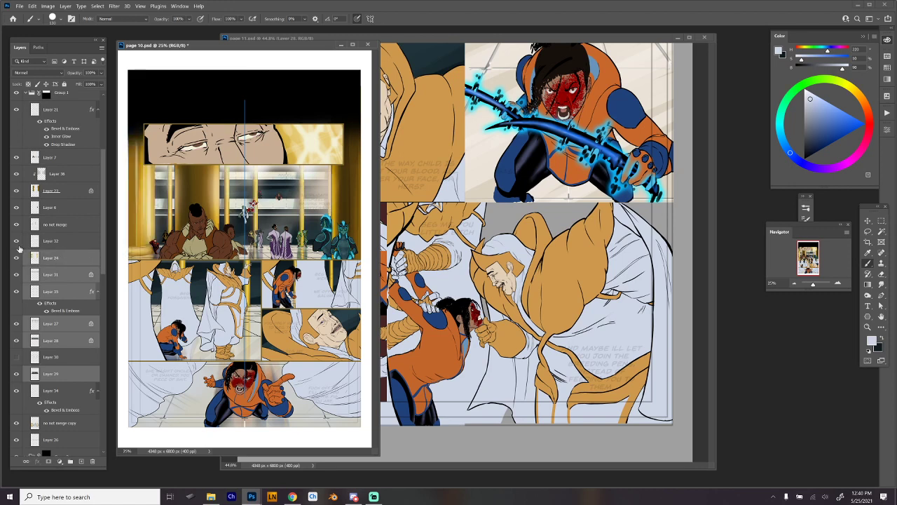
pyautogui.click(15, 243)
pyautogui.click(15, 242)
pyautogui.moveTo(58, 264); pyautogui.dragTo(559, 250)
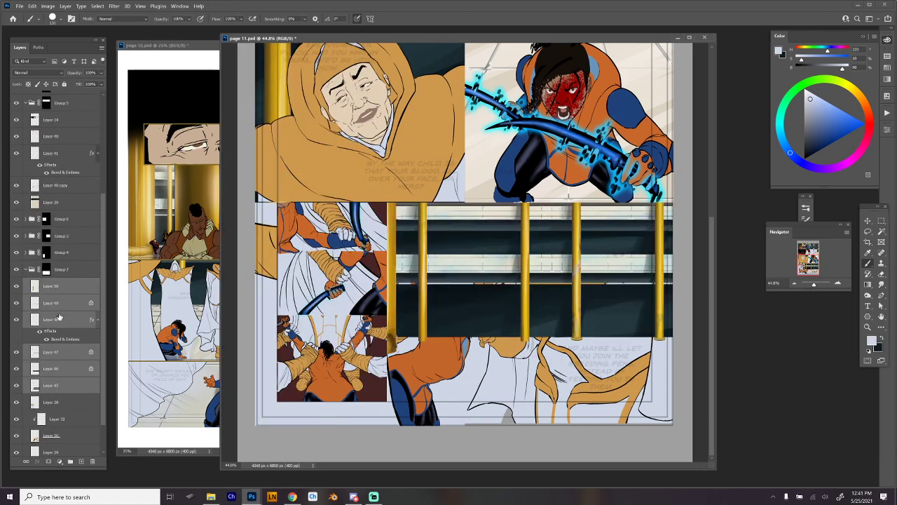
# Move the copied background layers below Layer 27 in Group 7 and shift them upward behind the robed figures
pyautogui.moveTo(56, 386); pyautogui.dragTo(53, 445)
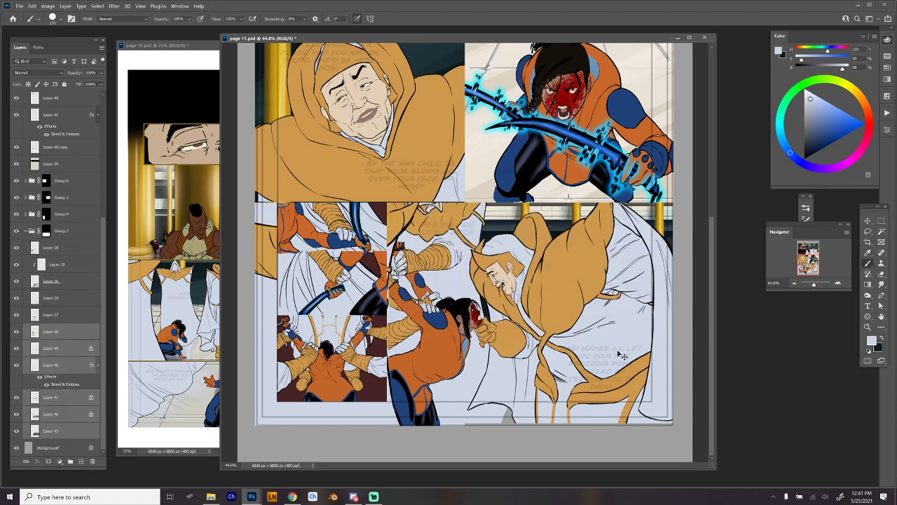
pyautogui.moveTo(621, 354); pyautogui.dragTo(642, 285)
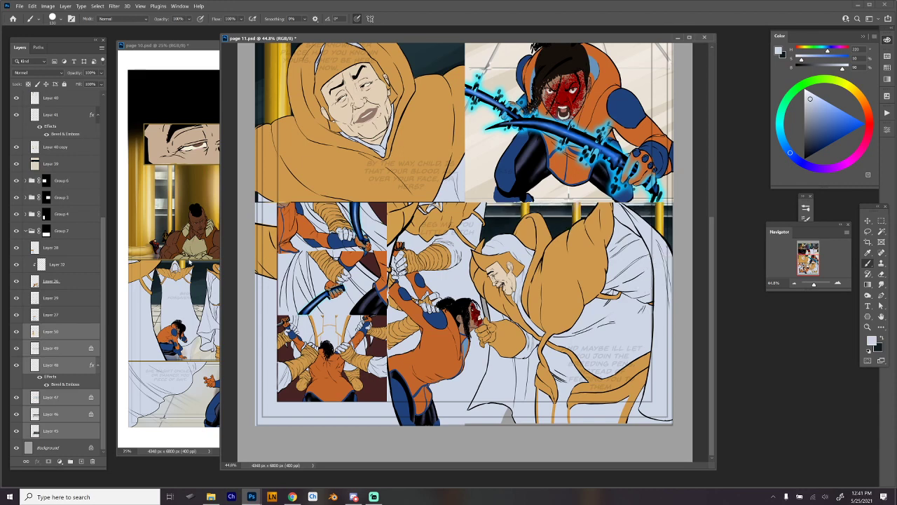
# Shift a selected section of the middle gold column on Layer 50 and merge the copied background layers into one
pyautogui.click(41, 365)
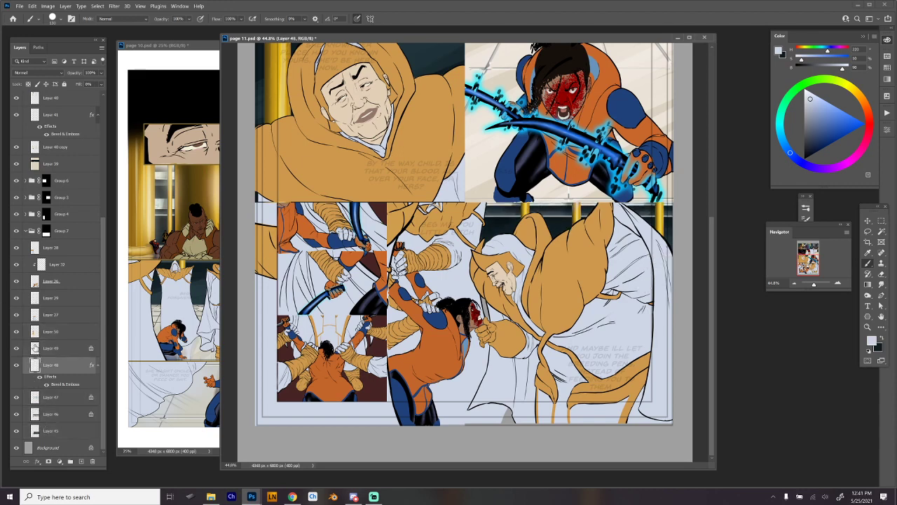
pyautogui.click(23, 350)
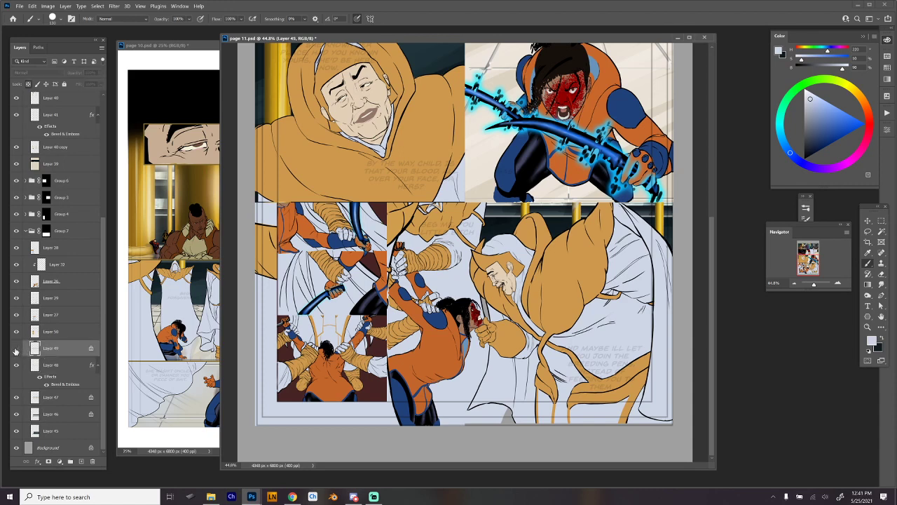
pyautogui.click(18, 333)
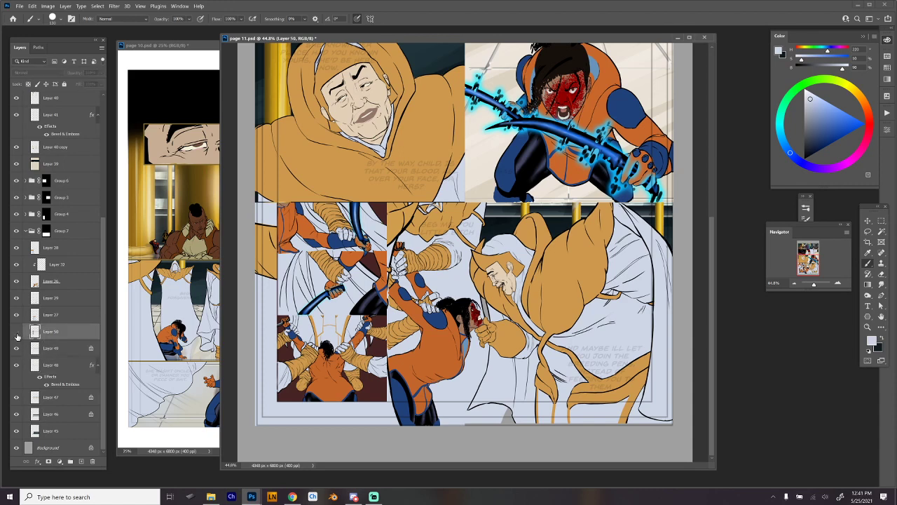
pyautogui.press('m')
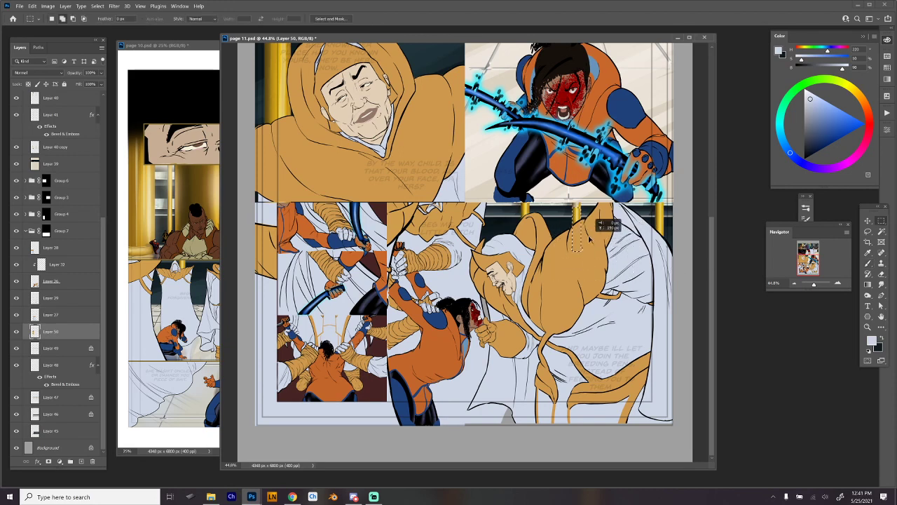
pyautogui.moveTo(573, 223); pyautogui.dragTo(590, 234)
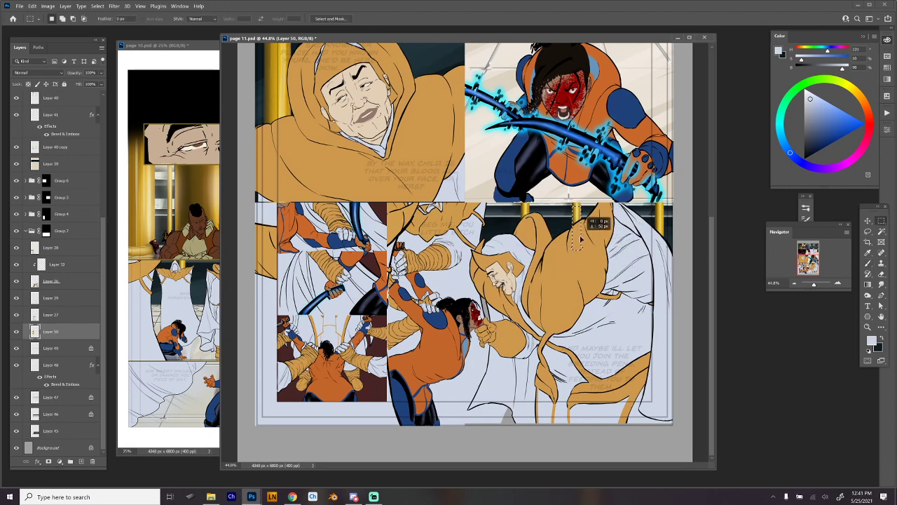
pyautogui.moveTo(569, 203); pyautogui.dragTo(564, 205)
pyautogui.keyDown('shift'); pyautogui.click(57, 432); pyautogui.keyUp('shift')
pyautogui.hotkey('ctrl', 'e')
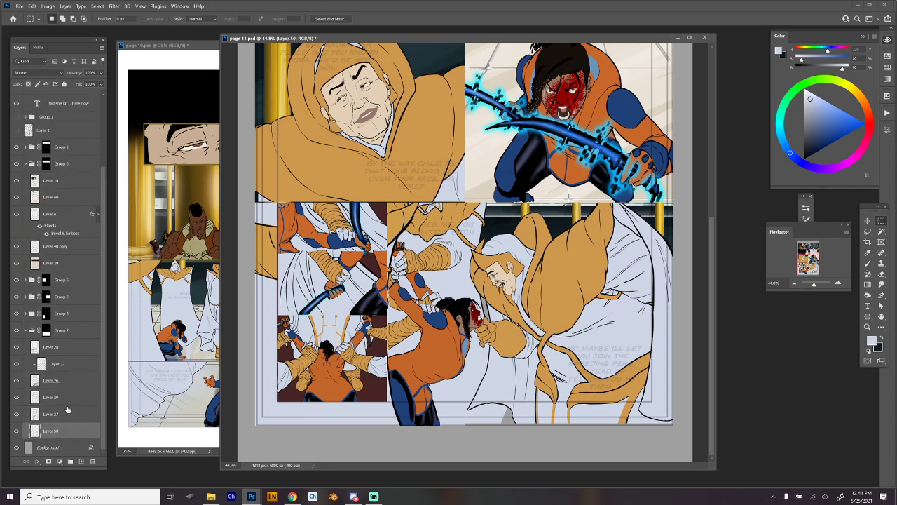
pyautogui.click(113, 5)
pyautogui.moveTo(133, 101)
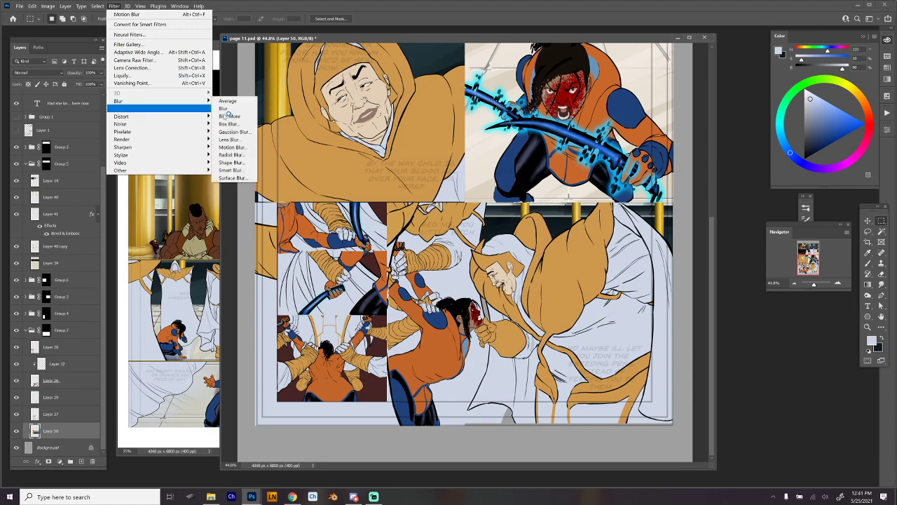
pyautogui.click(234, 131)
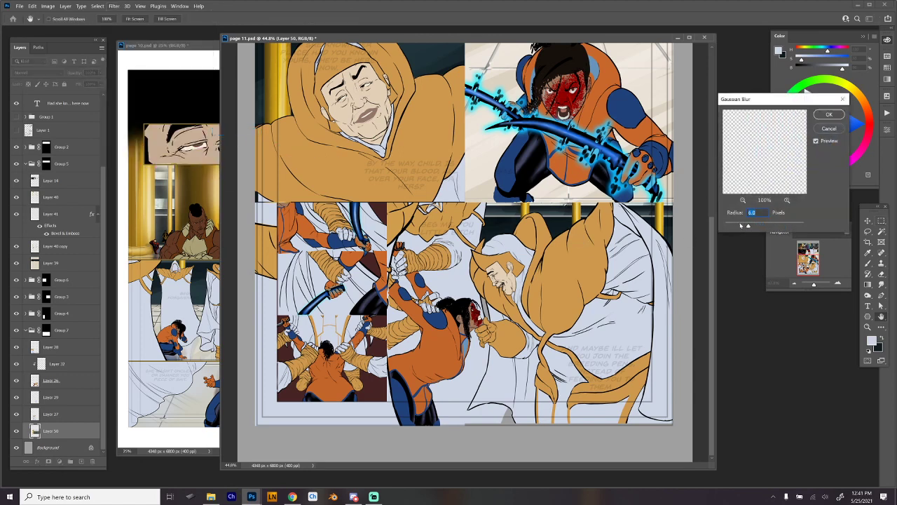
pyautogui.click(826, 130)
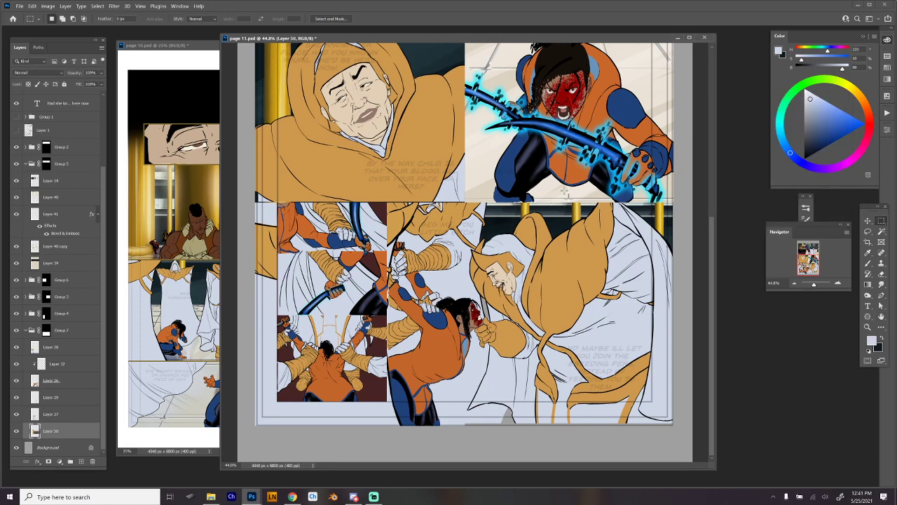
# Apply a Gaussian Blur with a 6.0 pixel radius to the merged background on Layer 50
pyautogui.click(113, 5)
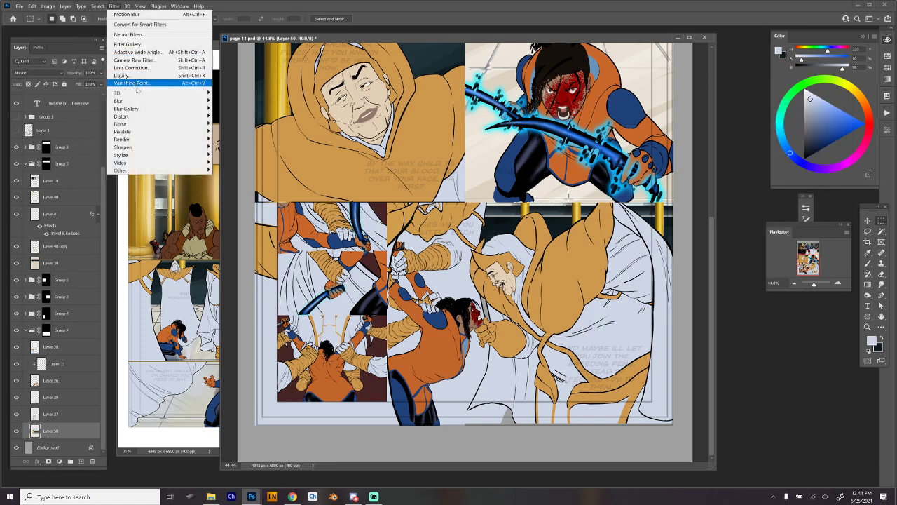
pyautogui.moveTo(134, 101)
pyautogui.click(235, 132)
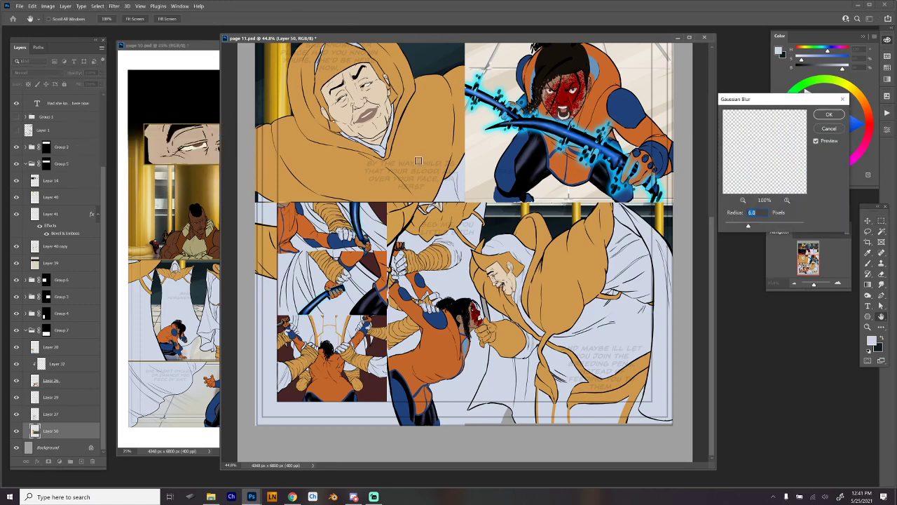
pyautogui.click(829, 116)
# Examine what Layers 39, 40 copy, 41 and 40 in Group 5 hold for the panel with the clenched fist
pyautogui.scroll(8, 483, 253)
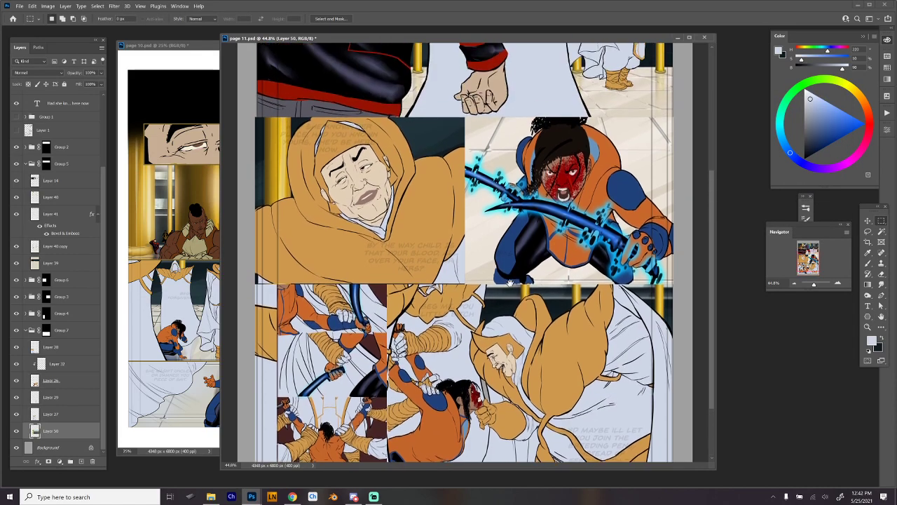
pyautogui.scroll(-1, 495, 398)
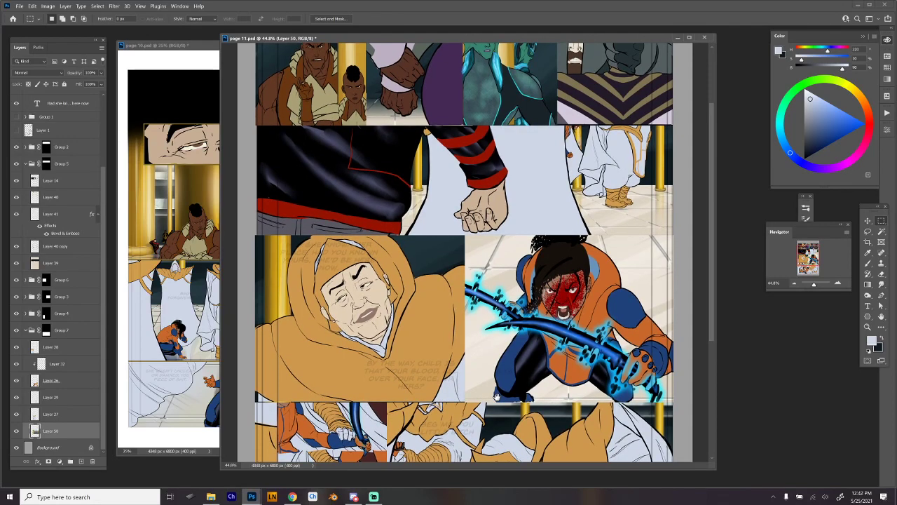
pyautogui.moveTo(495, 398); pyautogui.dragTo(495, 417)
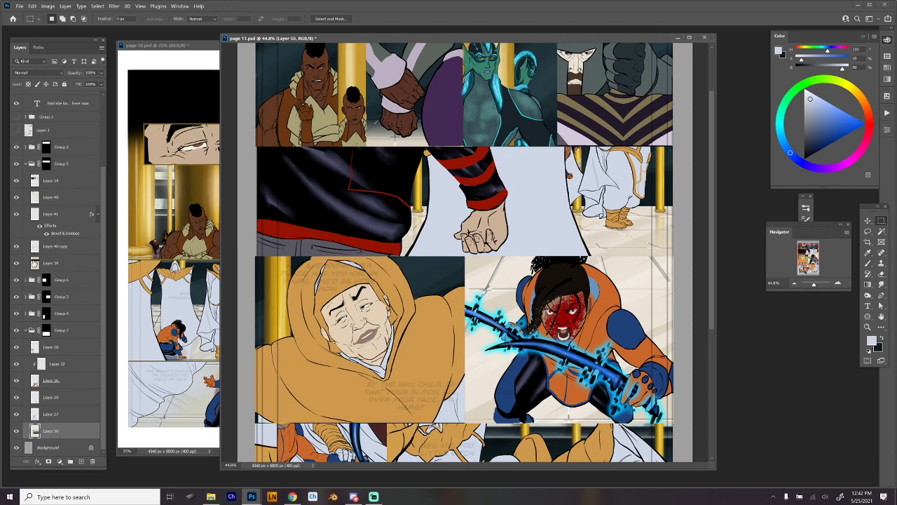
pyautogui.click(42, 265)
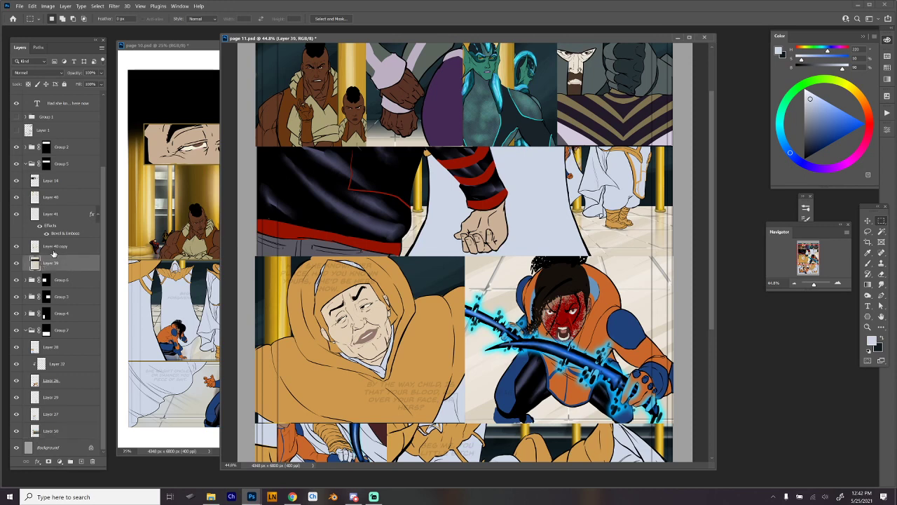
pyautogui.click(18, 250)
pyautogui.click(17, 249)
pyautogui.click(57, 214)
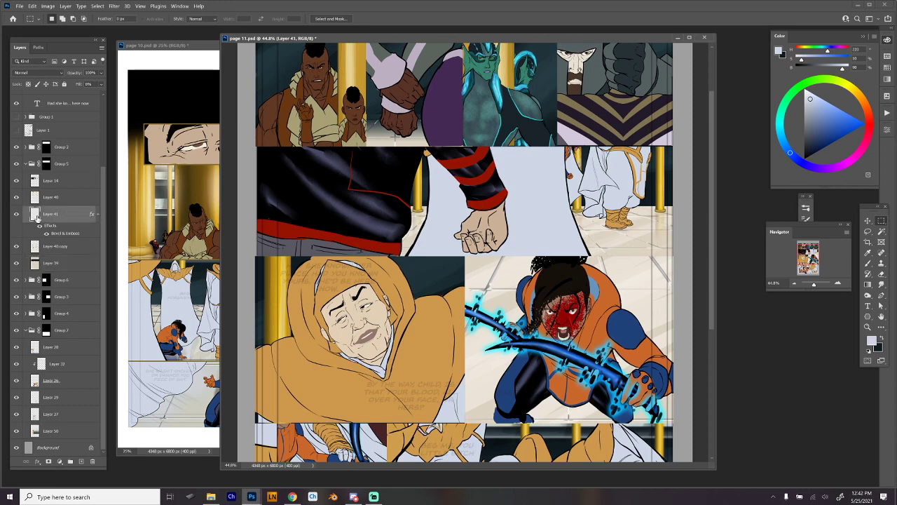
pyautogui.click(39, 200)
pyautogui.moveTo(659, 208); pyautogui.dragTo(657, 200)
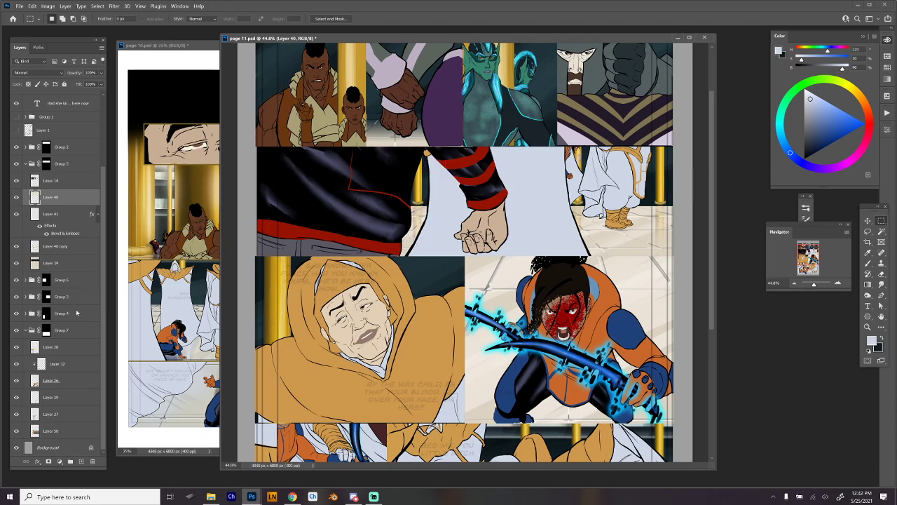
pyautogui.click(68, 265)
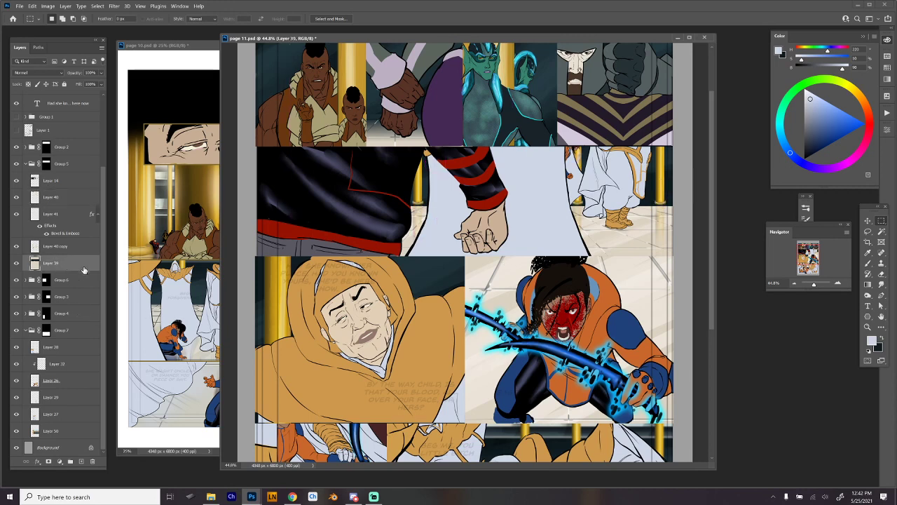
pyautogui.moveTo(542, 287); pyautogui.dragTo(543, 284)
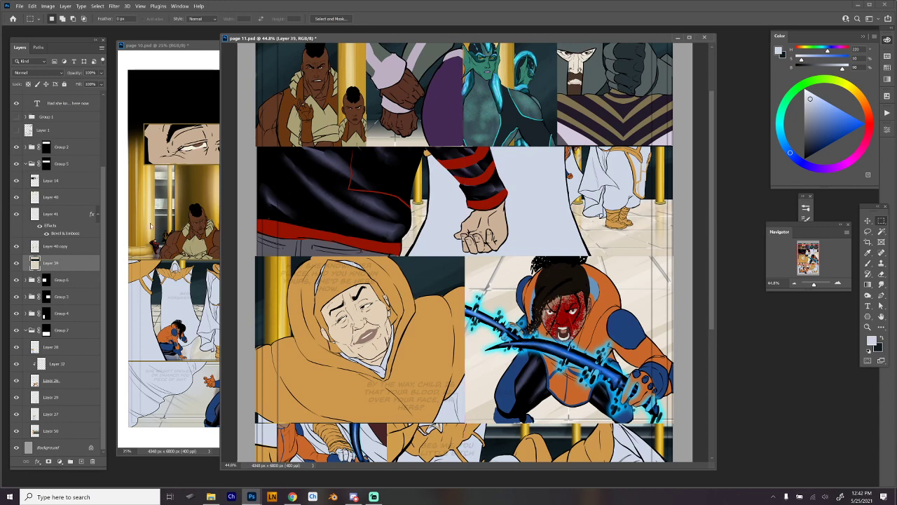
# Apply a Gaussian Blur with a 6.0 pixel radius to Layer 40 copy
pyautogui.click(54, 249)
pyautogui.click(114, 6)
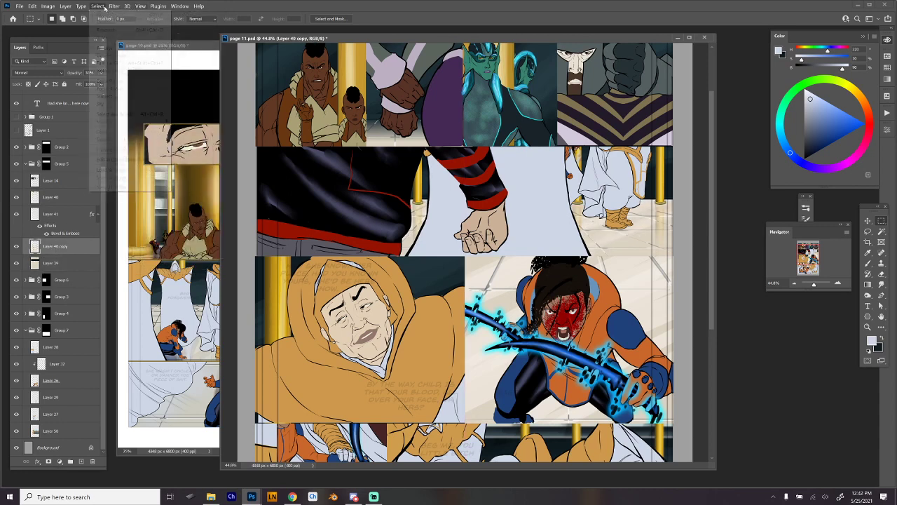
pyautogui.moveTo(145, 101)
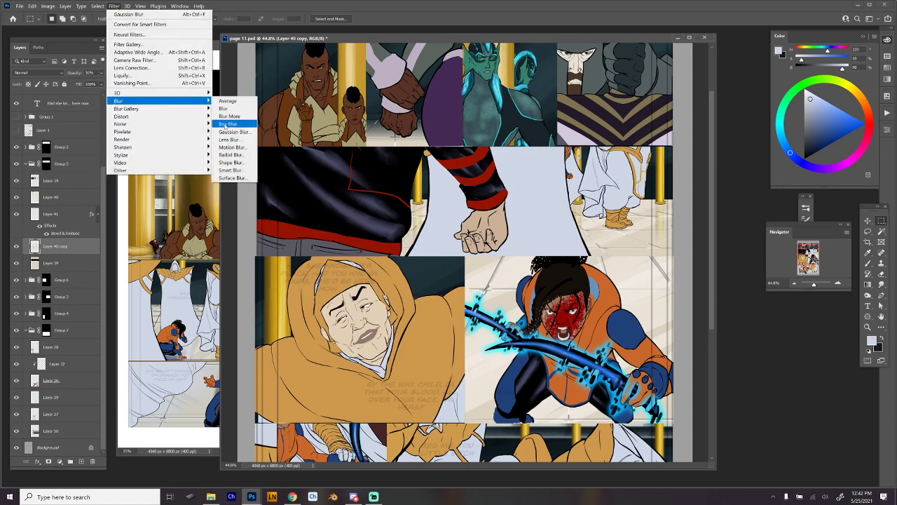
pyautogui.click(232, 131)
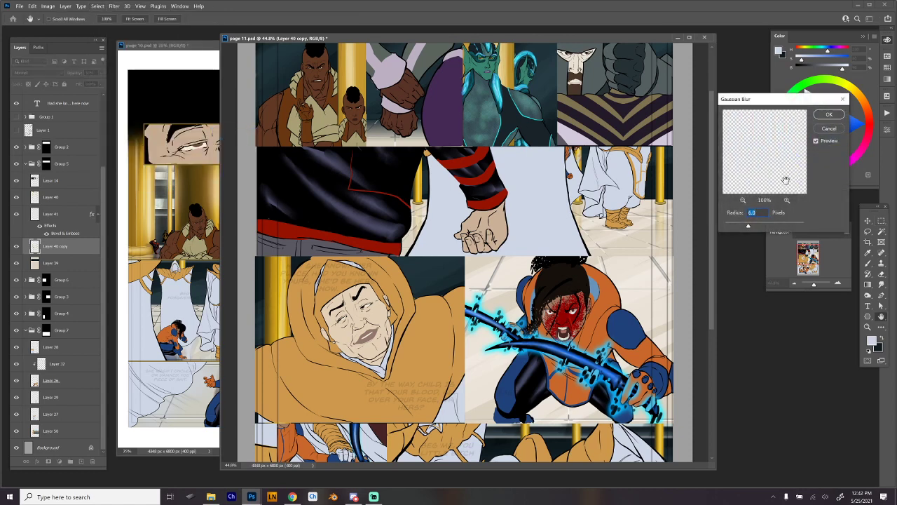
pyautogui.click(829, 114)
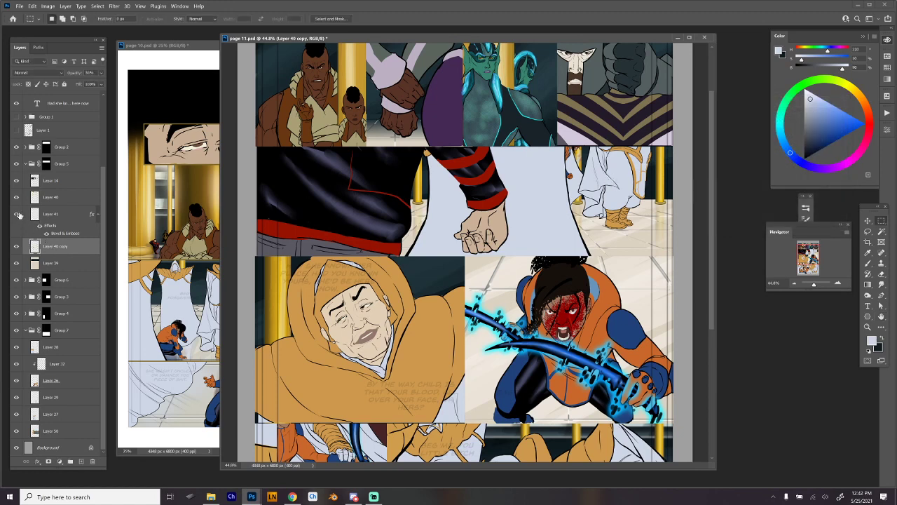
# Apply the Gaussian Blur filter to Layer 40 in Group 5
pyautogui.click(39, 215)
pyautogui.click(42, 202)
pyautogui.click(114, 5)
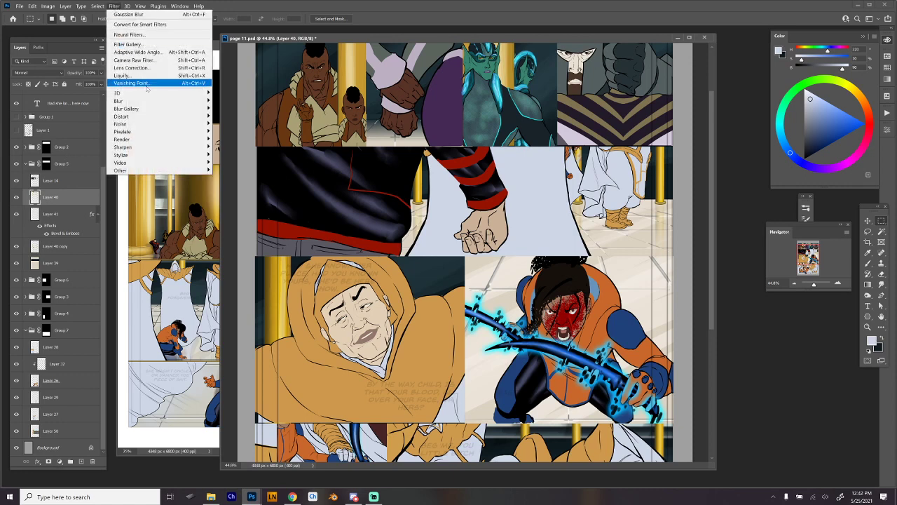
pyautogui.moveTo(140, 100)
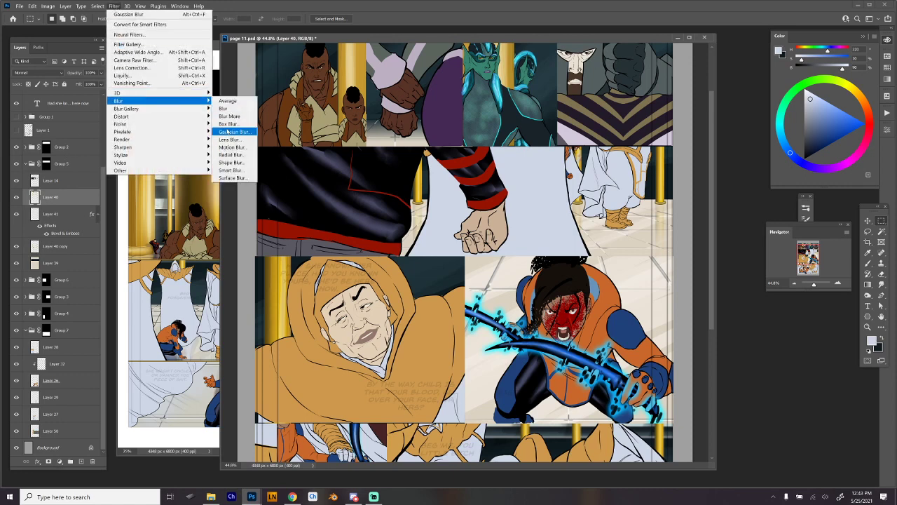
pyautogui.click(231, 133)
pyautogui.click(829, 115)
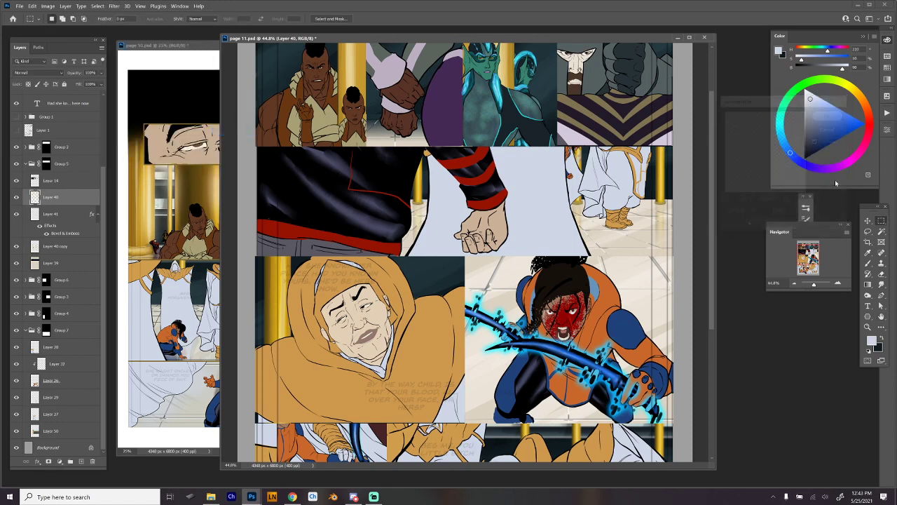
# Sample the cream floor colour with the brush active and add a new layer above Layer 30 in Group 4
pyautogui.scroll(-5, 464, 115)
pyautogui.scroll(-1, 463, 114)
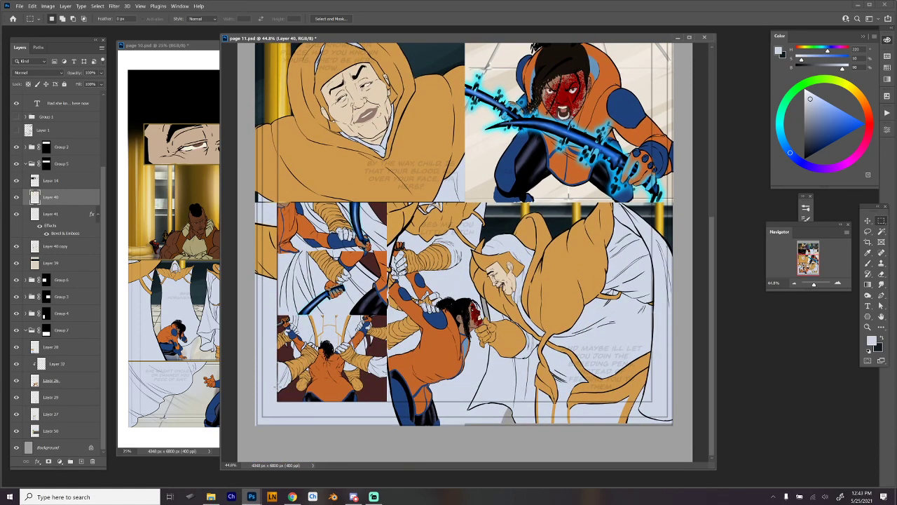
pyautogui.press('b')
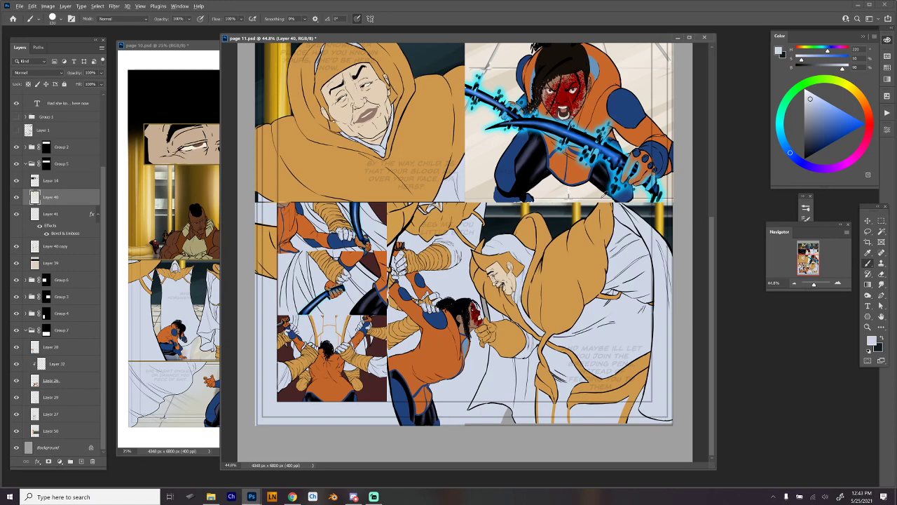
pyautogui.keyDown('alt'); pyautogui.click(600, 190); pyautogui.keyUp('alt')
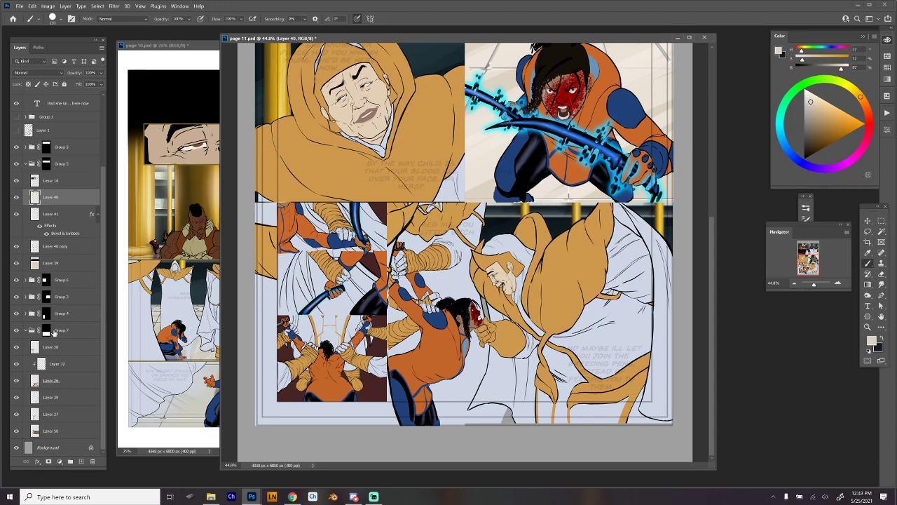
pyautogui.click(24, 333)
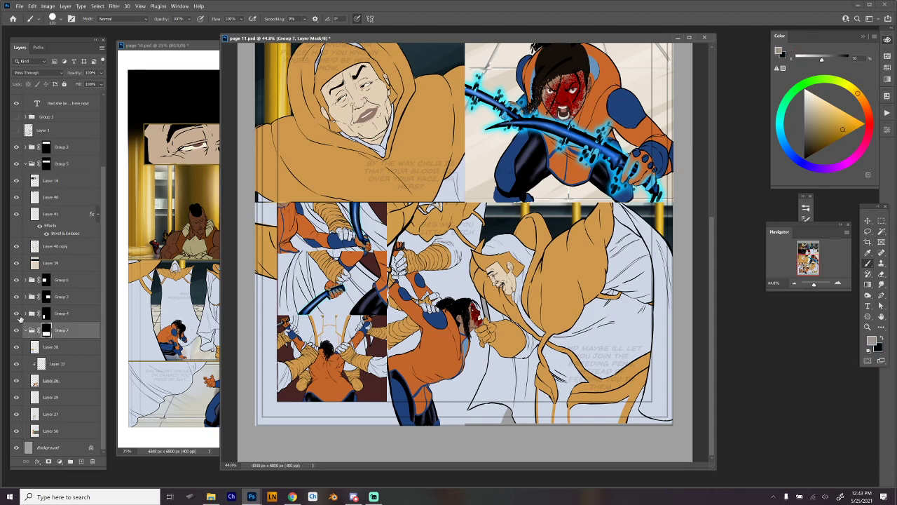
pyautogui.click(25, 314)
pyautogui.scroll(-3, 73, 339)
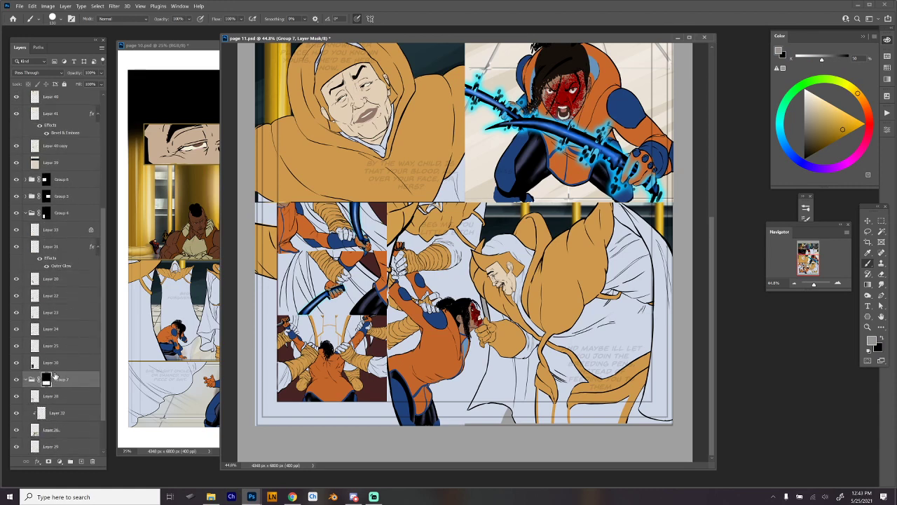
pyautogui.click(56, 363)
pyautogui.click(81, 461)
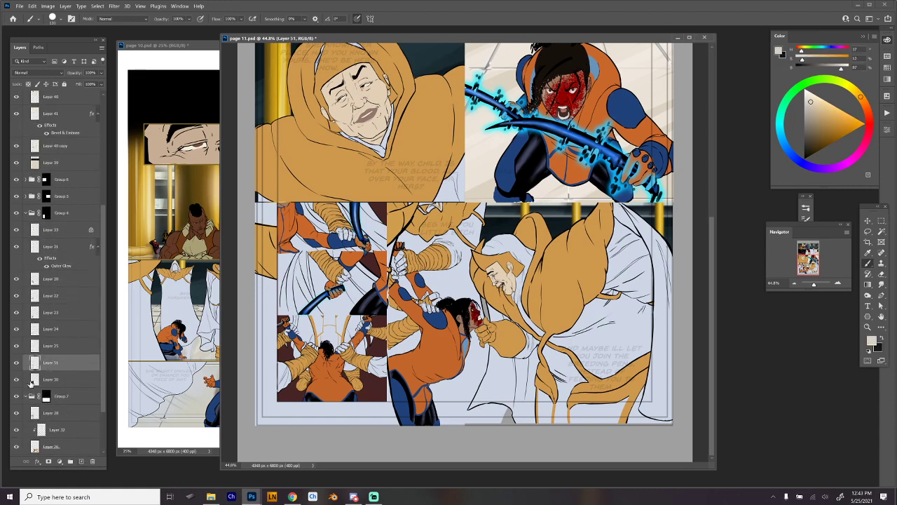
# Lock Layer 30's transparency and recolour it with the dark teal sampled from the wall behind the hooded figure
pyautogui.click(33, 379)
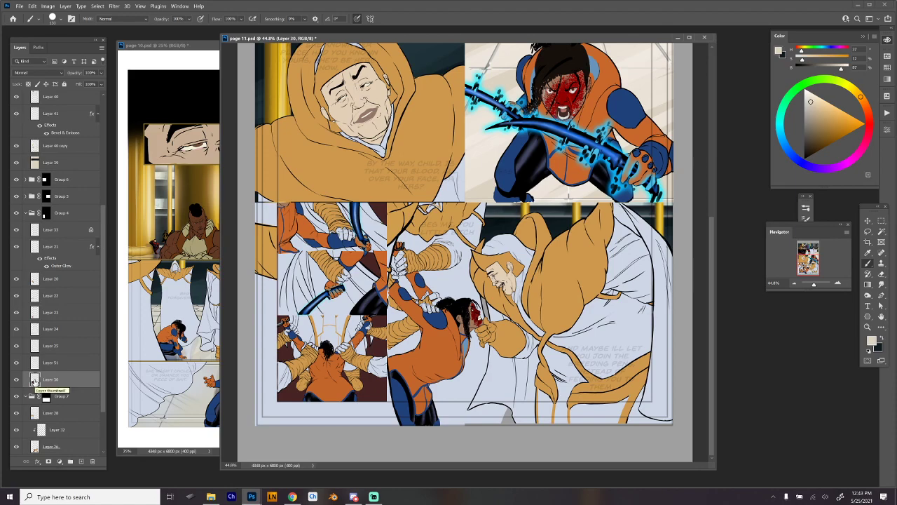
pyautogui.scroll(3, 567, 194)
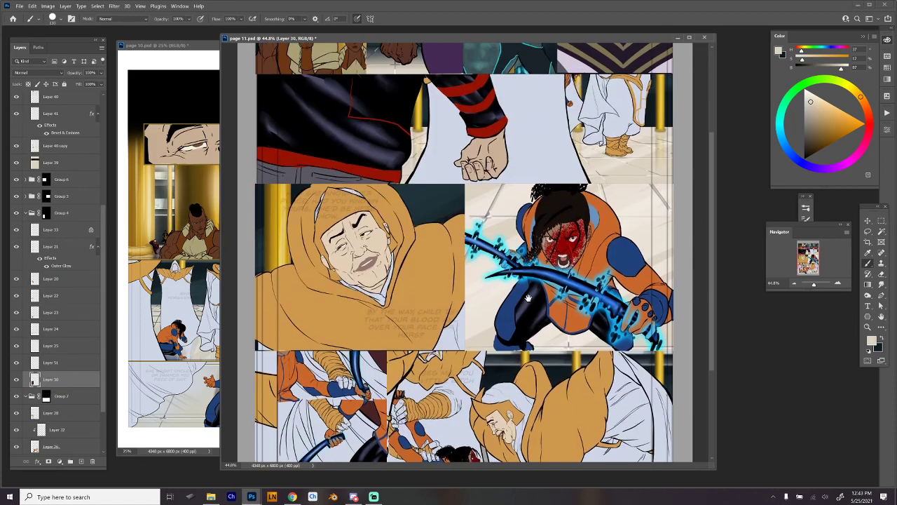
pyautogui.keyDown('alt'); pyautogui.click(446, 215); pyautogui.keyUp('alt')
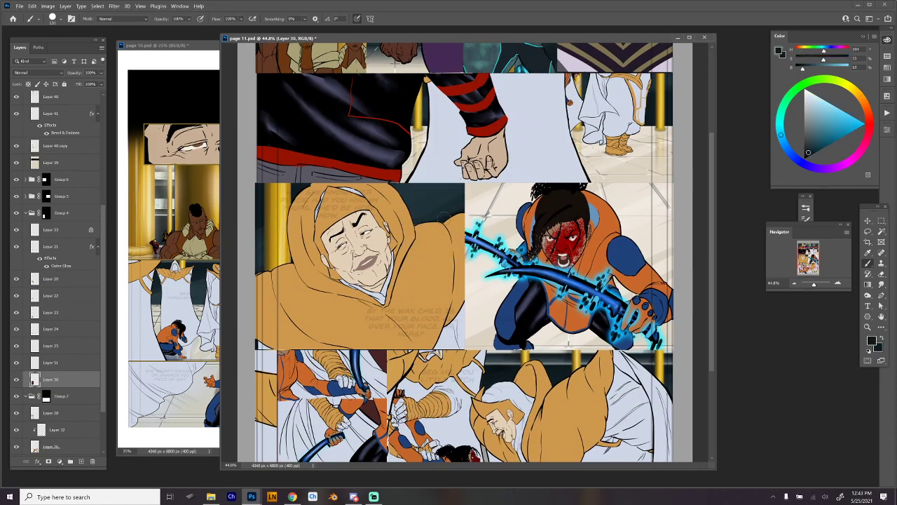
pyautogui.keyDown('alt'); pyautogui.click(424, 187); pyautogui.keyUp('alt')
pyautogui.press('/')
pyautogui.scroll(-3, 420, 188)
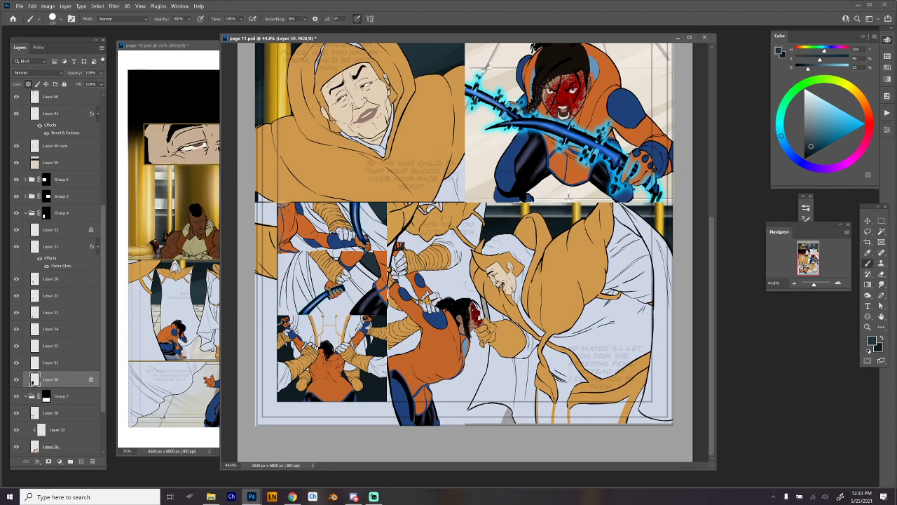
# Fill the background of the lowest small panel on Layer 30 with the cream sampled from the floor
pyautogui.keyDown('alt'); pyautogui.click(603, 194); pyautogui.keyUp('alt')
pyautogui.press('m')
pyautogui.moveTo(261, 415)
pyautogui.mouseDown()
pyautogui.moveTo(413, 408)
pyautogui.moveTo(422, 316)
pyautogui.mouseUp()
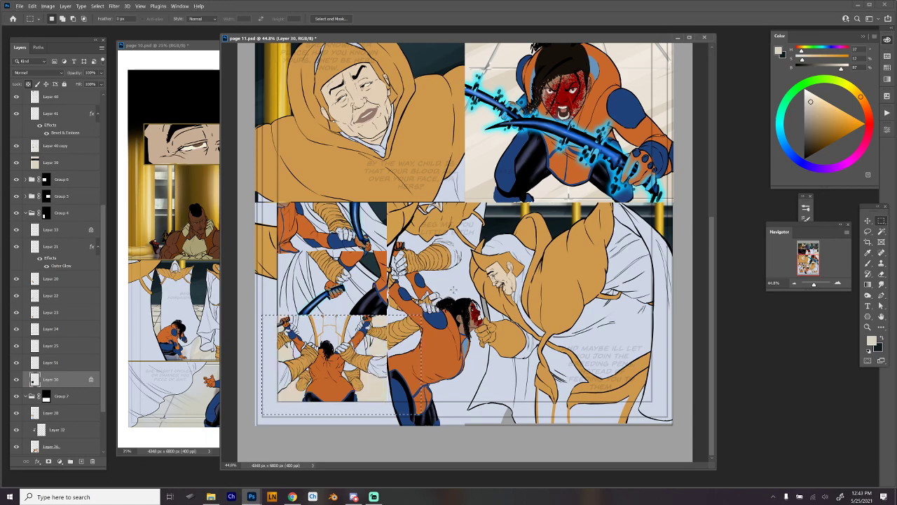
pyautogui.press('Delete')
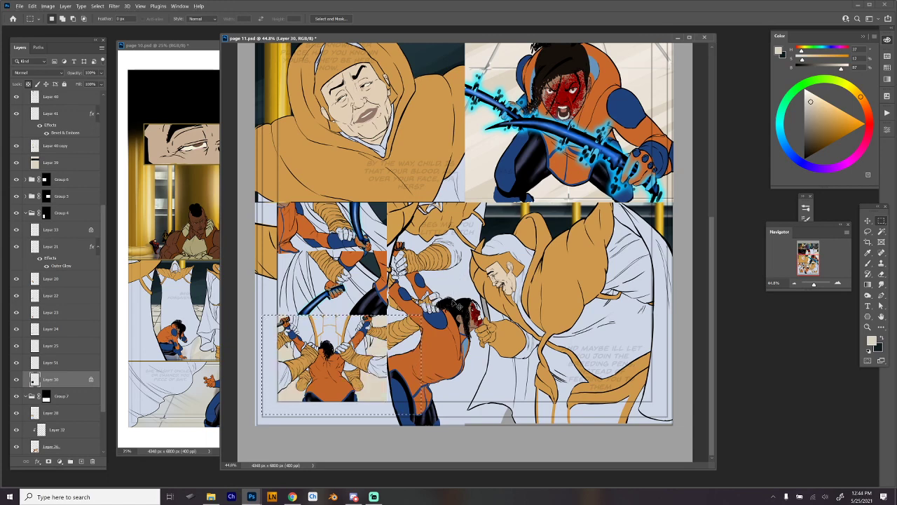
pyautogui.hotkey('ctrl', 'd')
# Check what Layers 20, 22, 23 and 24 hold by toggling their visibility, and delete Layer 24
pyautogui.click(16, 279)
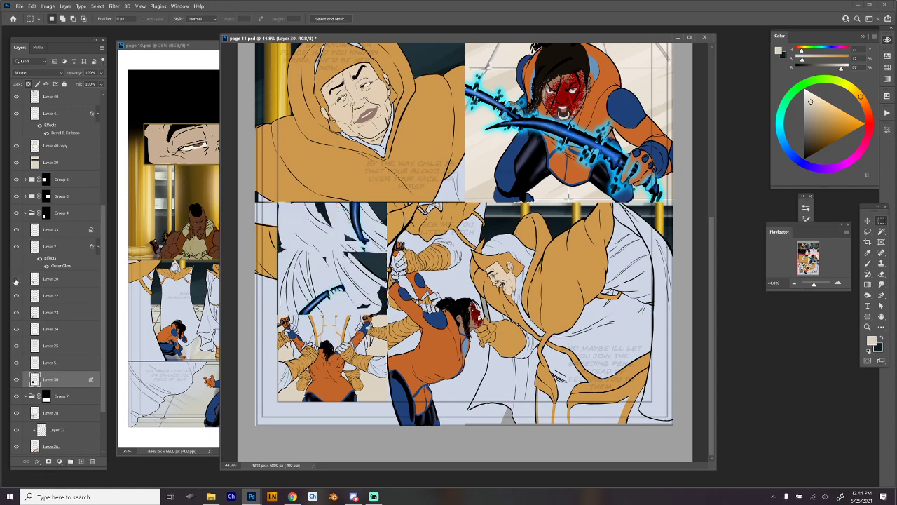
pyautogui.click(17, 296)
pyautogui.click(16, 298)
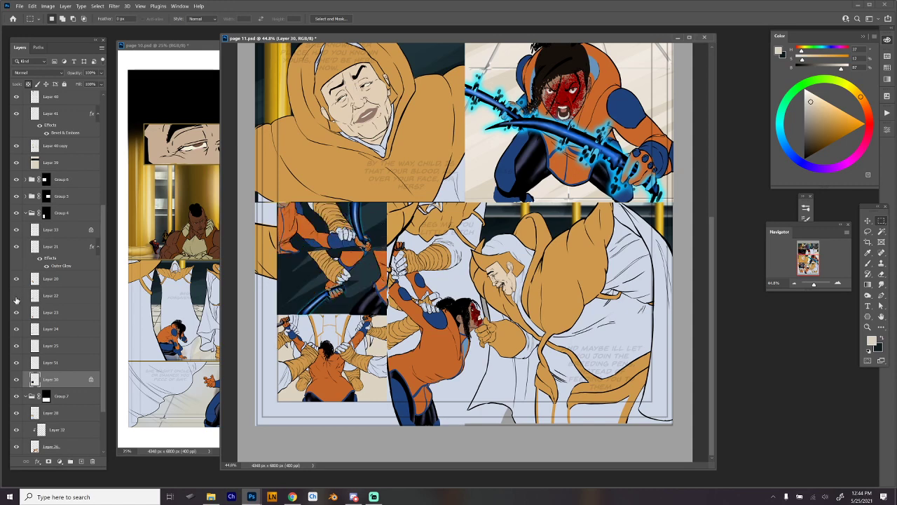
pyautogui.click(16, 312)
pyautogui.click(14, 315)
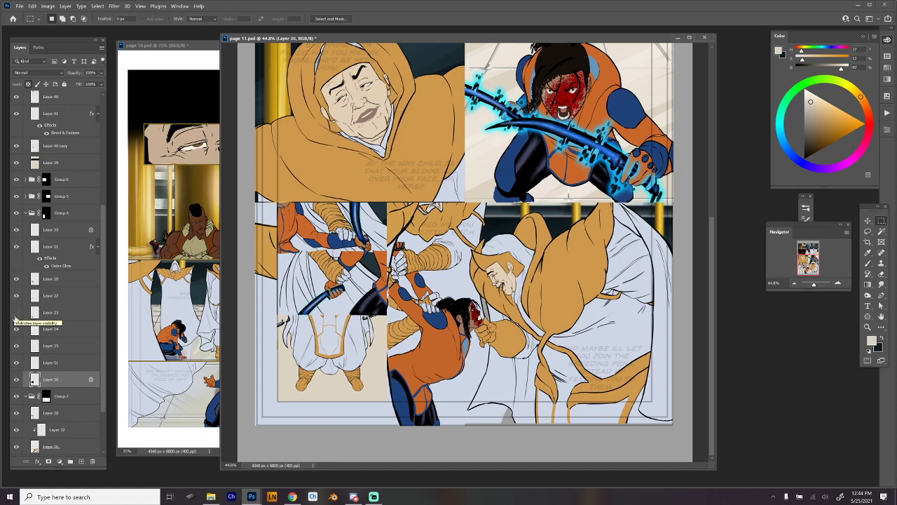
pyautogui.click(17, 330)
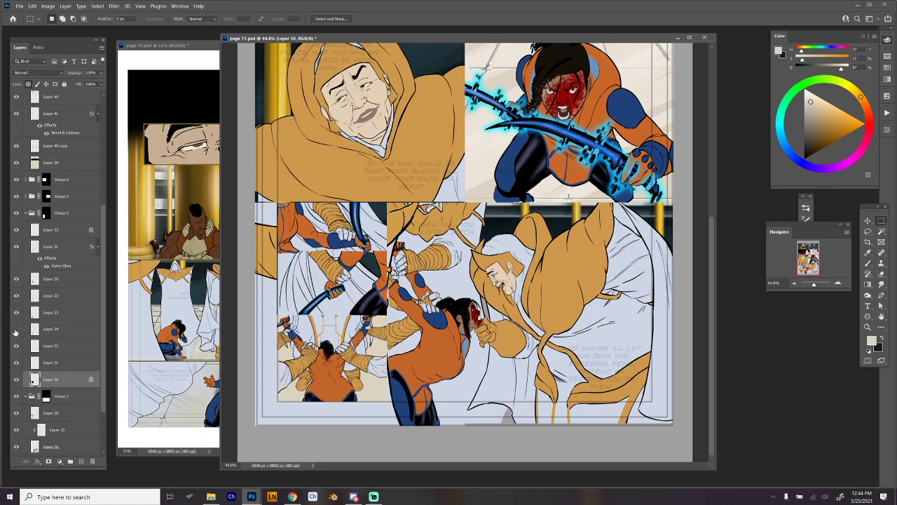
pyautogui.click(16, 331)
pyautogui.click(16, 331)
pyautogui.click(34, 331)
pyautogui.press('Delete')
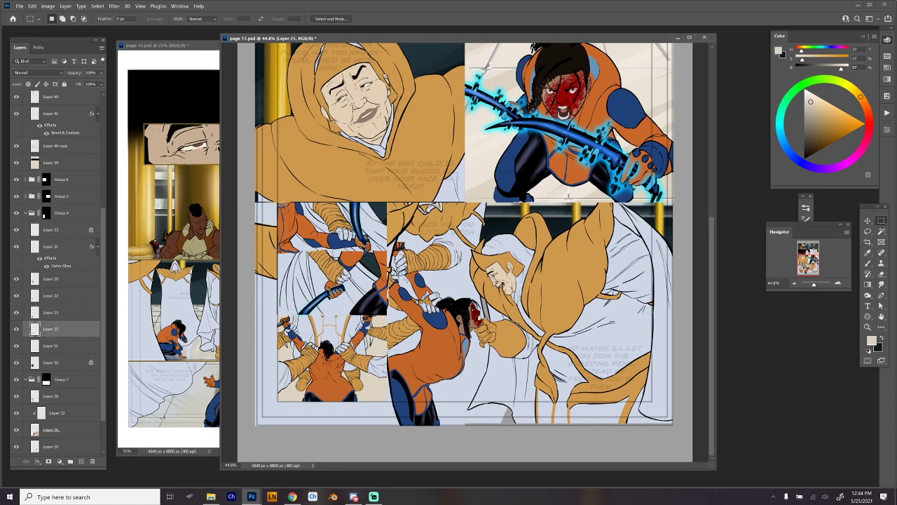
# Duplicate Layer 25, and flip the original Layer 25 vertically with a reduced height as a floor reflection
pyautogui.hotkey('ctrl', 'j')
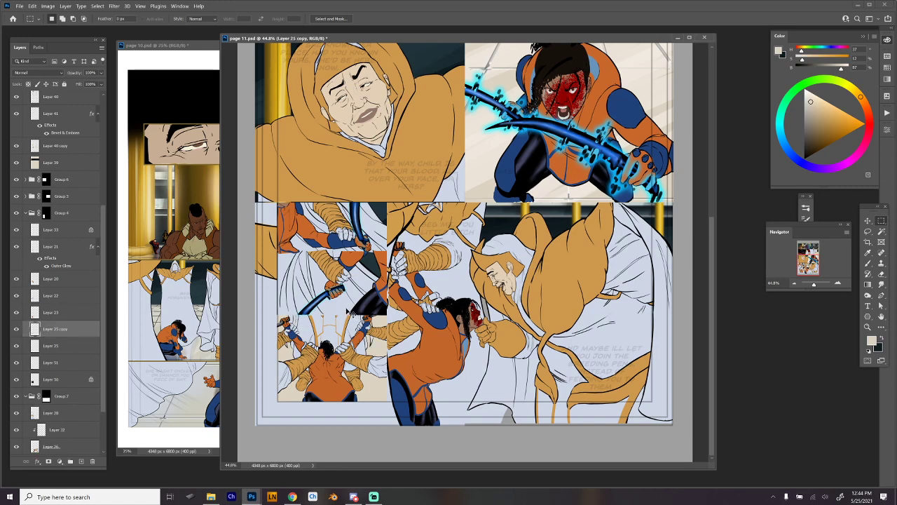
pyautogui.click(54, 347)
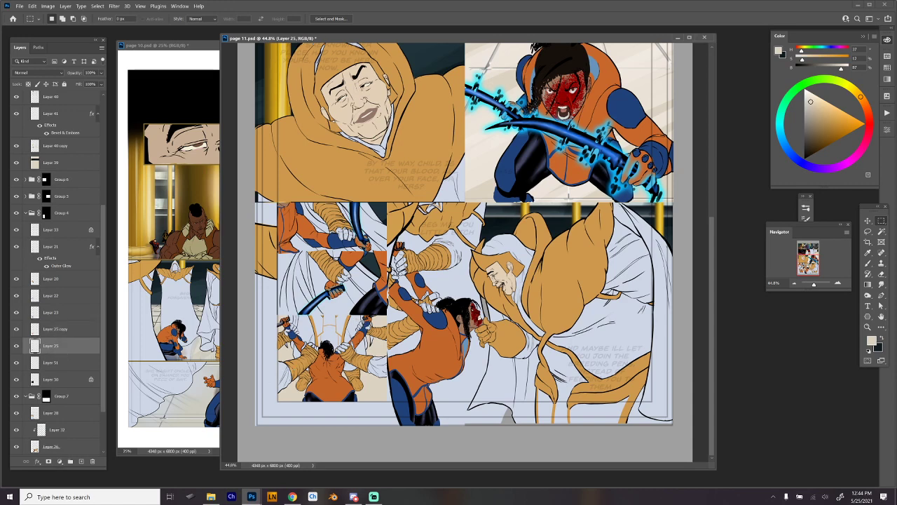
pyautogui.hotkey('ctrl', 't')
pyautogui.rightClick(355, 356)
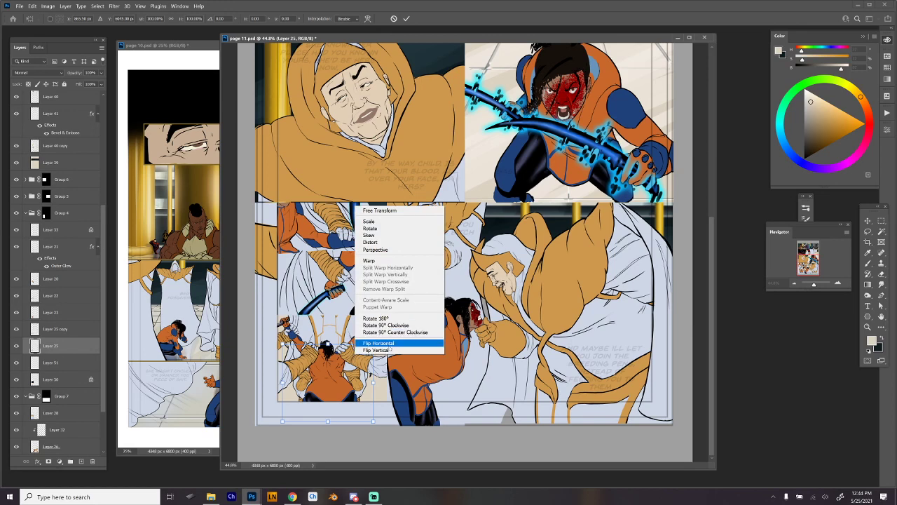
pyautogui.click(385, 343)
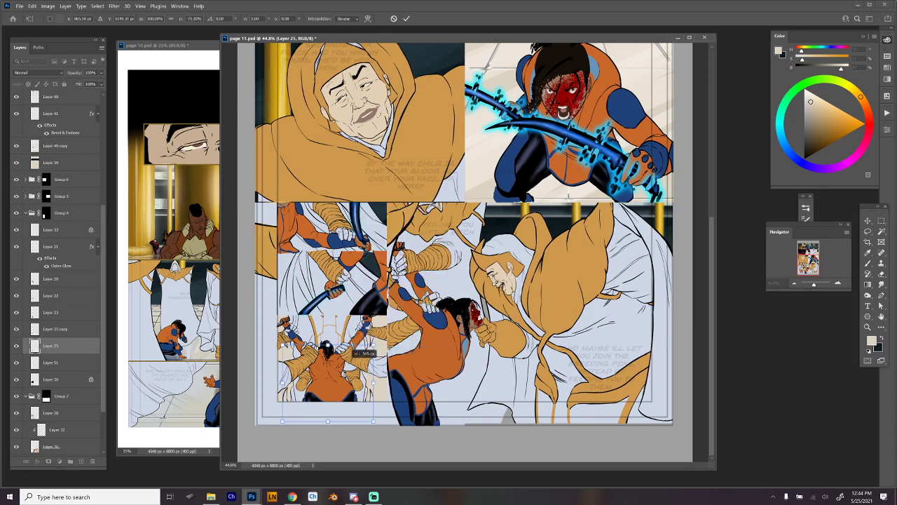
pyautogui.moveTo(354, 352); pyautogui.dragTo(356, 369)
pyautogui.press('Return')
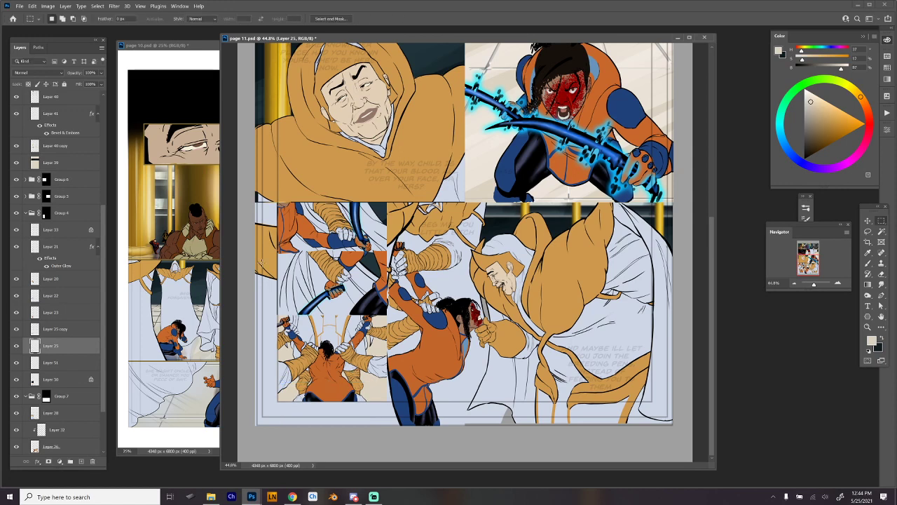
# Apply a Motion Blur at a -90° angle to Layer 25 and compare it with Layer 25 copy
pyautogui.click(122, 7)
pyautogui.moveTo(204, 101)
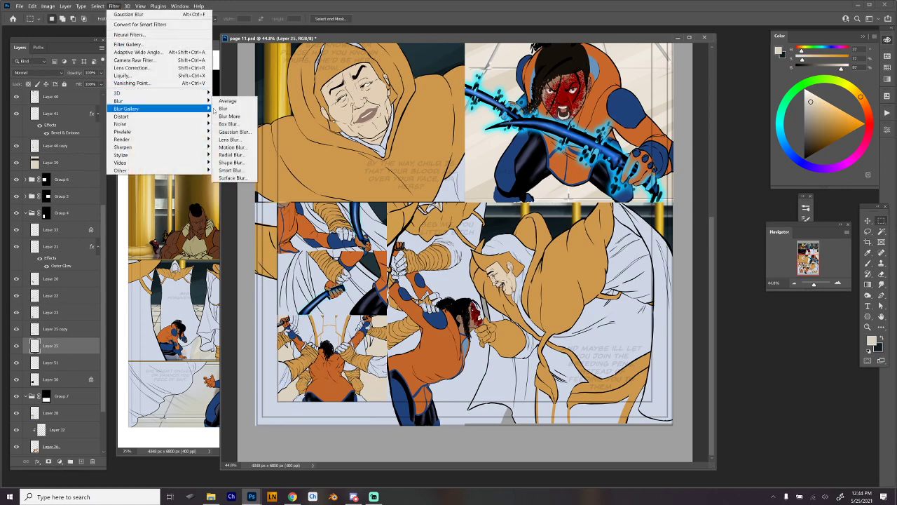
pyautogui.click(239, 147)
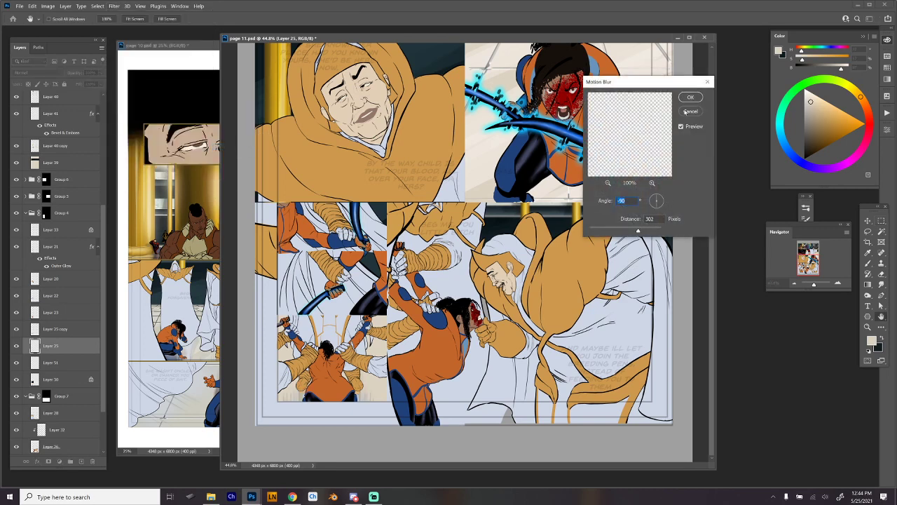
pyautogui.moveTo(642, 227); pyautogui.dragTo(636, 228)
pyautogui.click(690, 97)
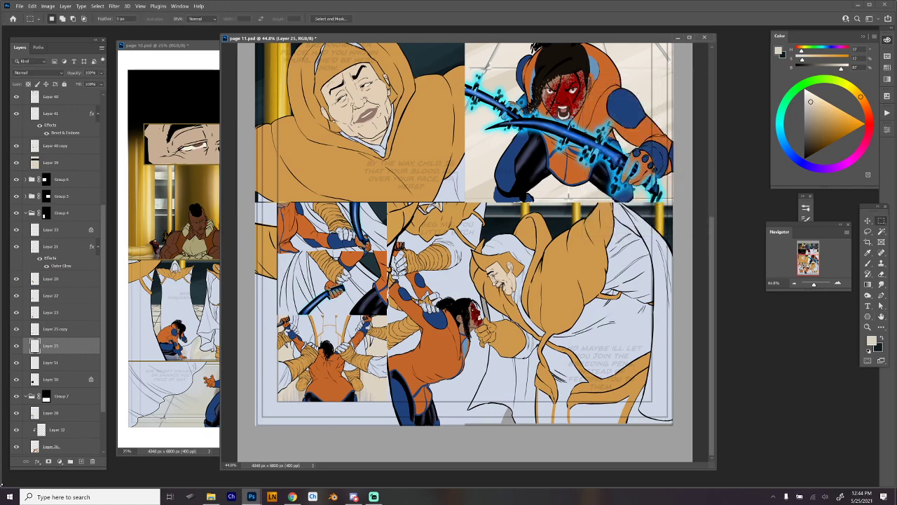
pyautogui.click(17, 346)
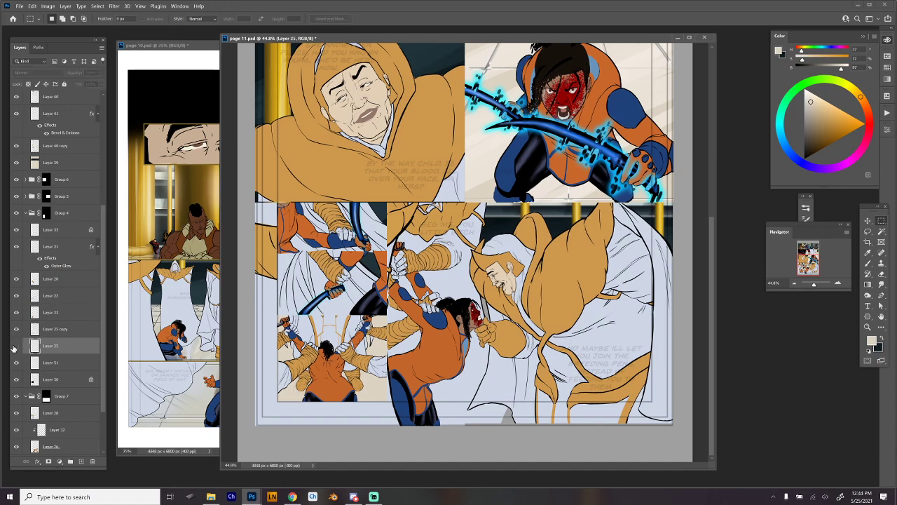
pyautogui.click(15, 346)
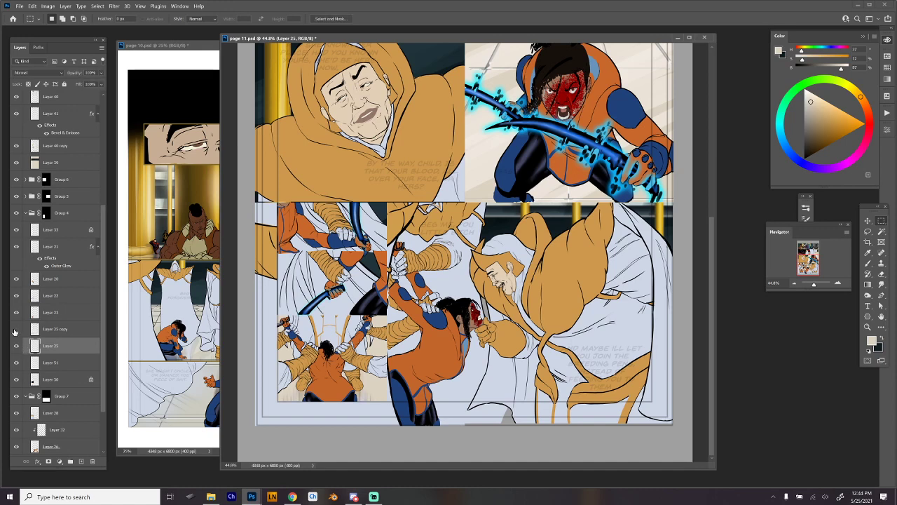
pyautogui.click(15, 329)
pyautogui.click(16, 330)
# Add a layer above Layer 25 with a downward Inner Bevel of 1000% depth and set its fill to 0%
pyautogui.click(81, 461)
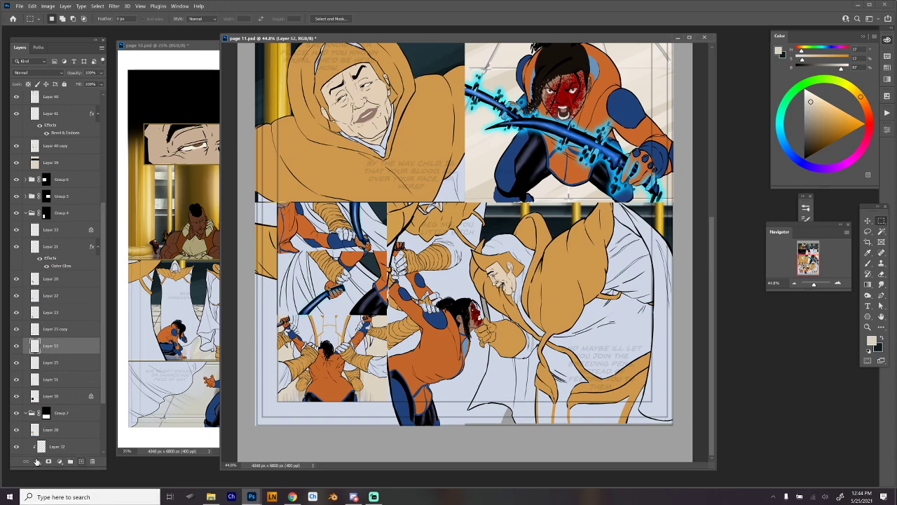
pyautogui.click(38, 461)
pyautogui.click(58, 394)
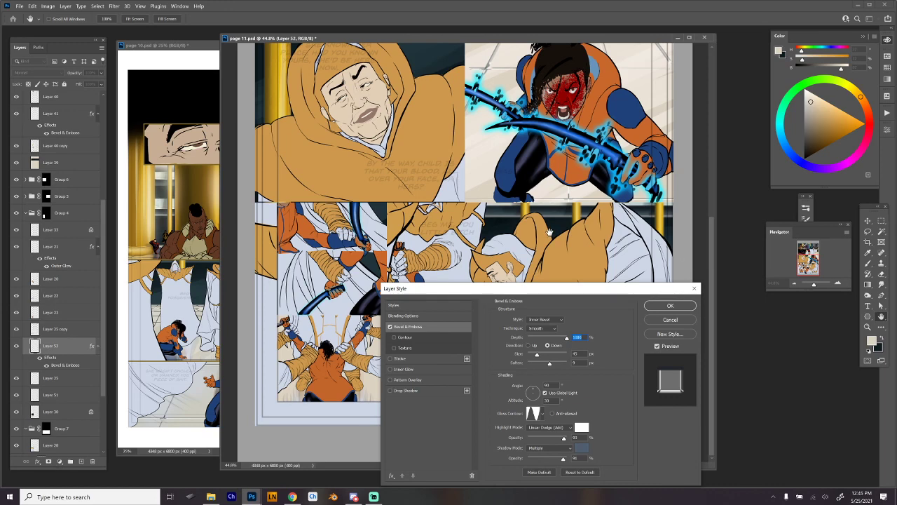
pyautogui.press('Return')
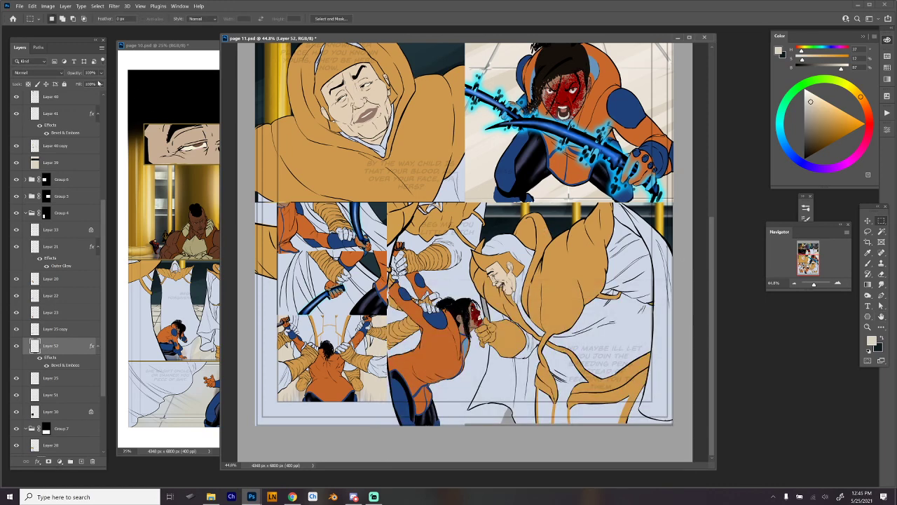
pyautogui.moveTo(99, 83); pyautogui.dragTo(3, 134)
# Draw straight floor tile lines across the lowest small panel on Layer 52 with a smaller hard round brush
pyautogui.press('b')
pyautogui.rightClick(350, 303)
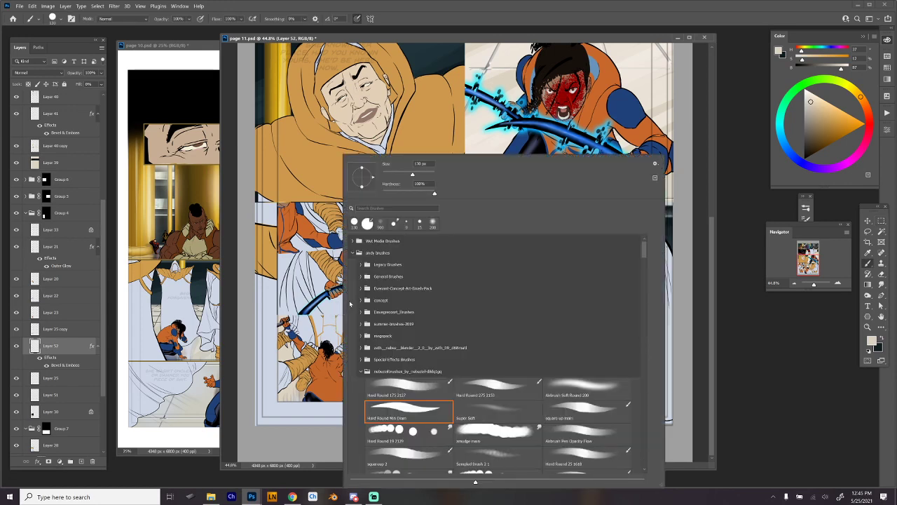
pyautogui.press('Return')
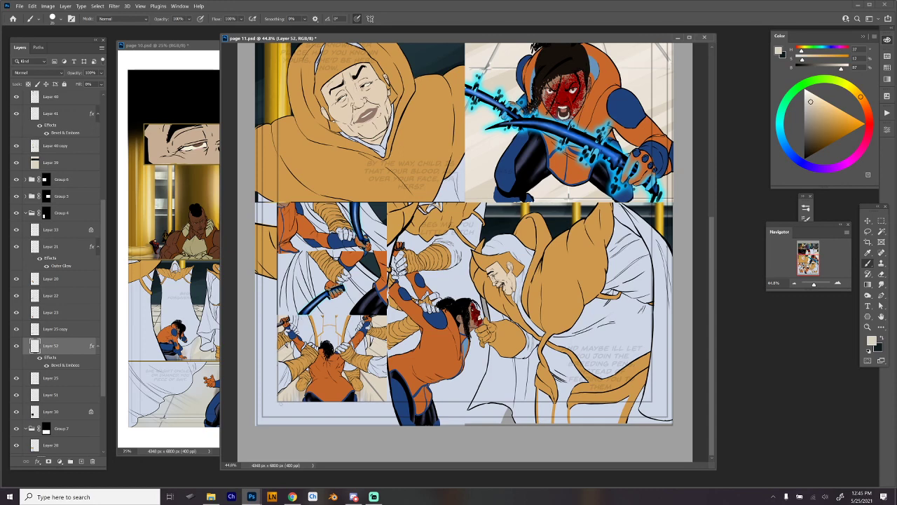
pyautogui.press('shift')
# Select Layer 25, sample the lighter cream from the floor and open the brush settings
pyautogui.click(74, 383)
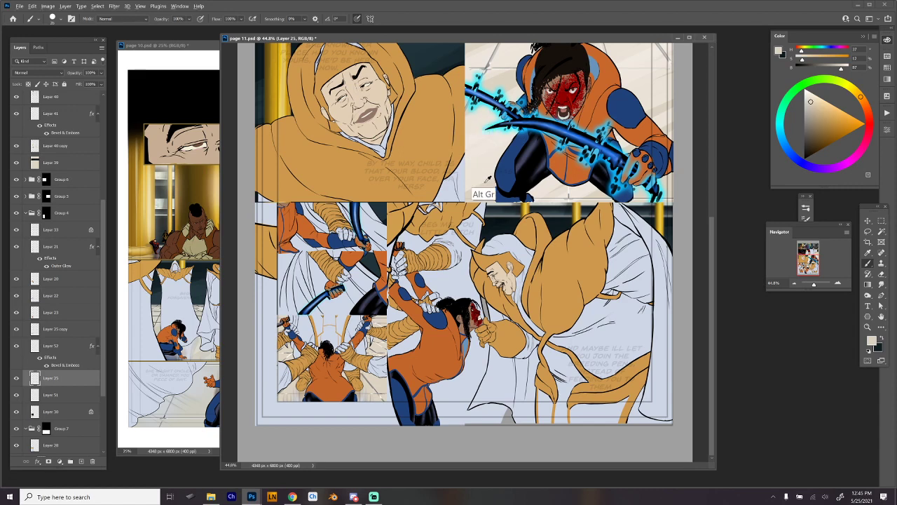
pyautogui.rightClick(485, 162)
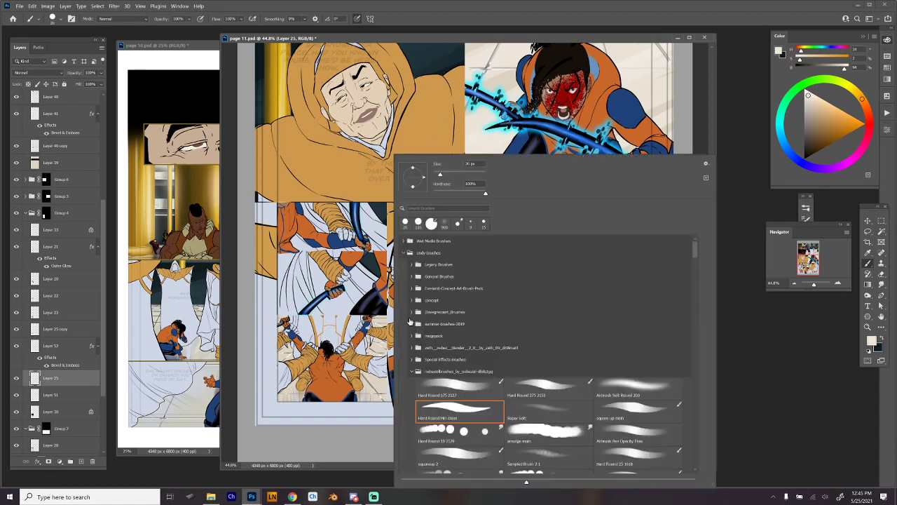
# Choose the Hard Round 375 brush preset and set the brush size to 136 px
pyautogui.click(464, 174)
pyautogui.click(540, 388)
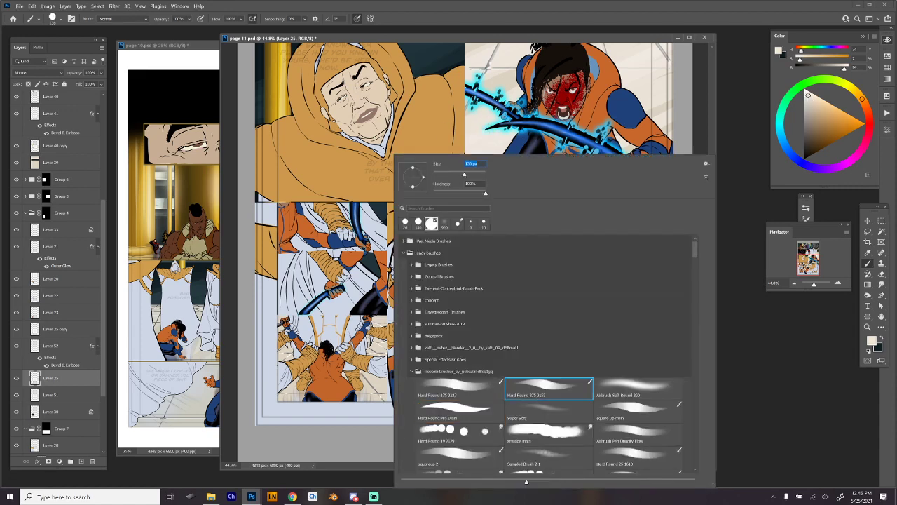
pyautogui.click(371, 303)
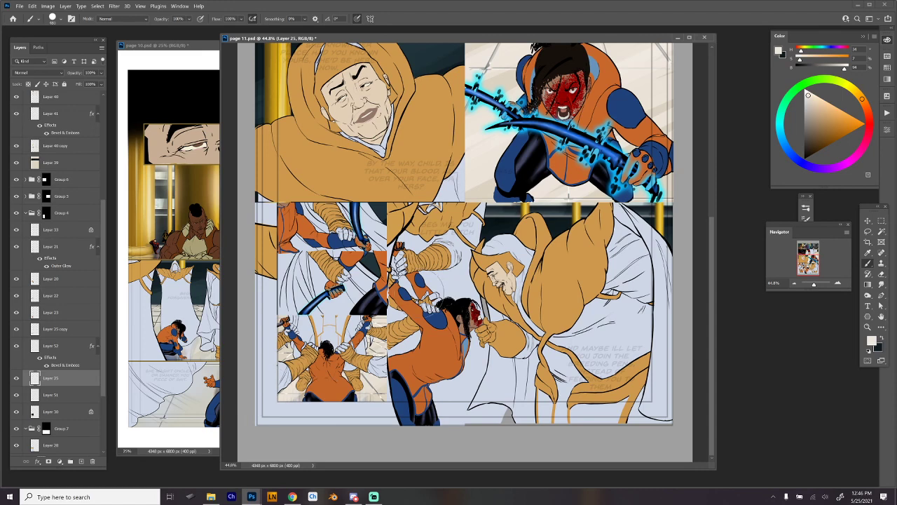
# Sample the dark gold from the page 10 artwork as the foreground colour
pyautogui.click(292, 496)
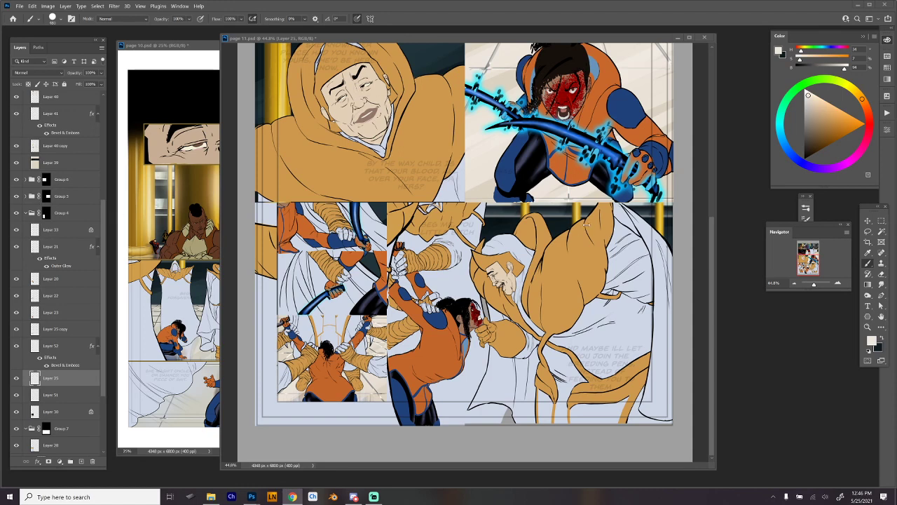
pyautogui.scroll(3, 491, 210)
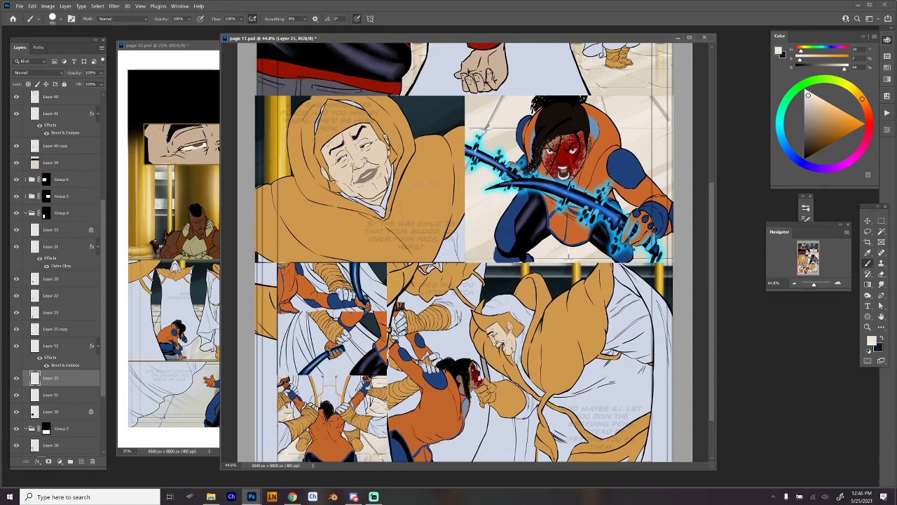
pyautogui.keyDown('alt'); pyautogui.click(148, 116); pyautogui.keyUp('alt')
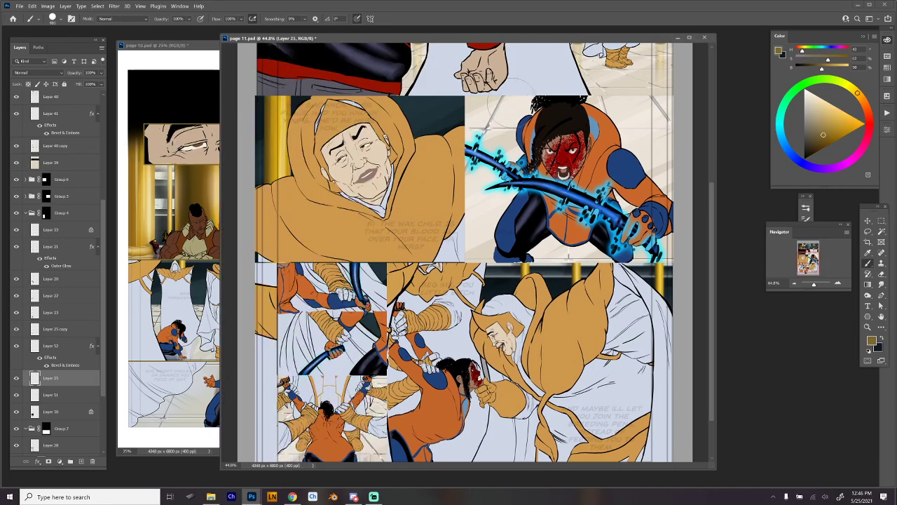
# Collapse the text layer group in page 11 and add a new empty layer directly above Layer 1
pyautogui.scroll(-4, 549, 180)
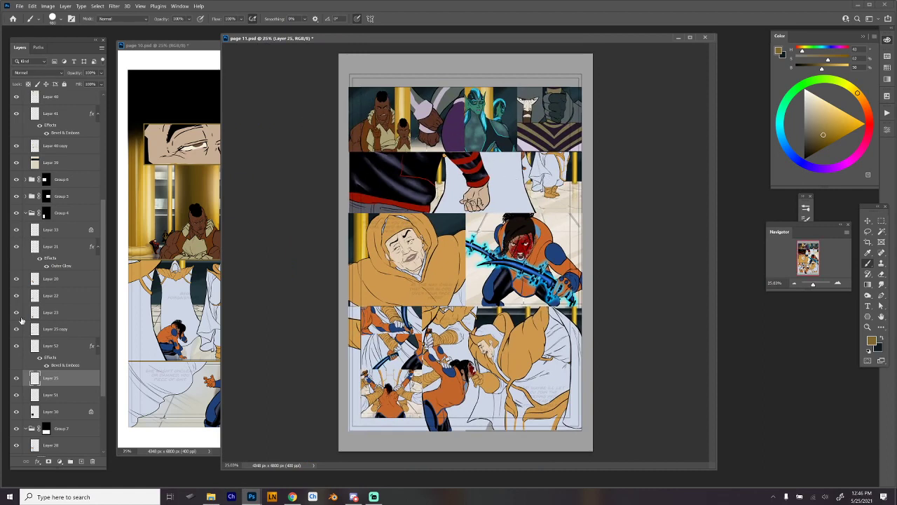
pyautogui.scroll(5, 65, 158)
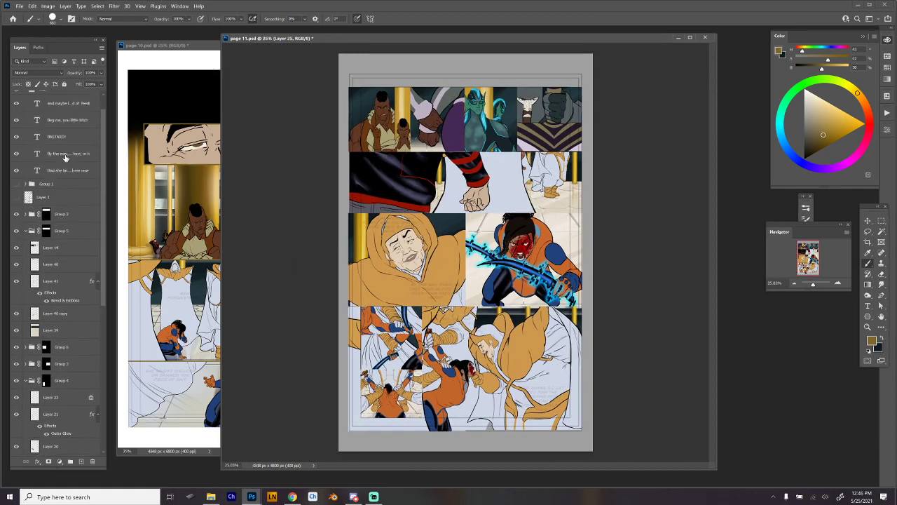
pyautogui.scroll(1, 67, 159)
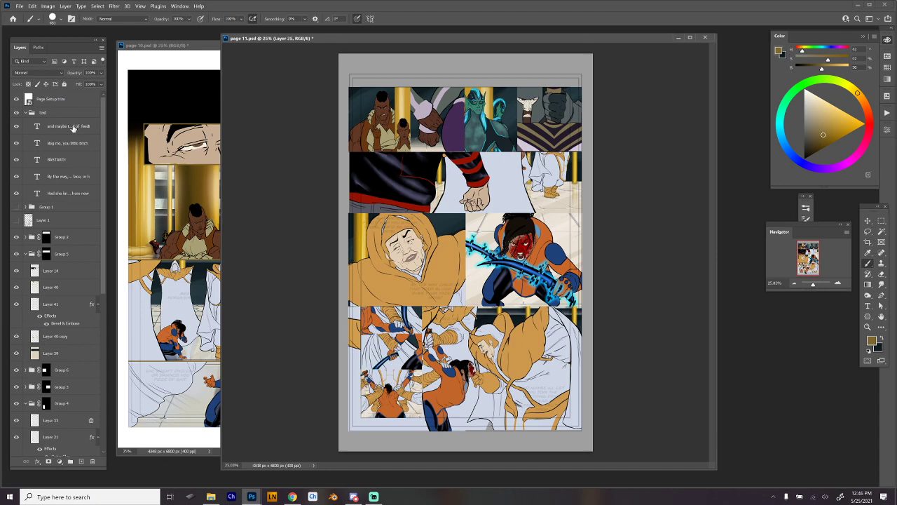
pyautogui.click(24, 113)
pyautogui.click(64, 138)
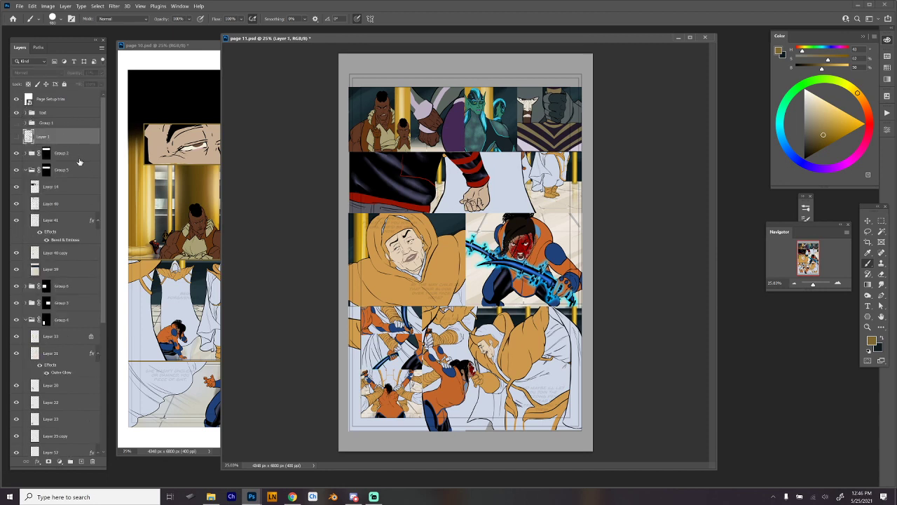
pyautogui.click(81, 461)
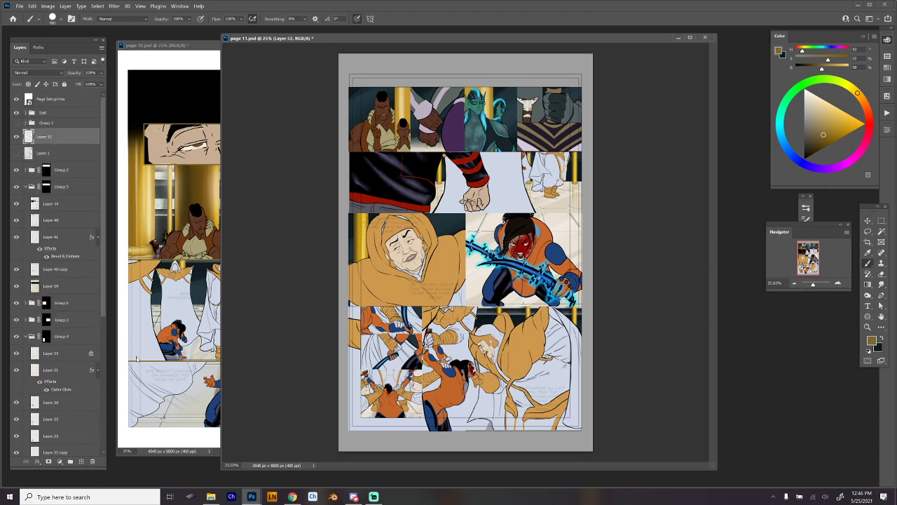
# Create a new empty path in the page 11 document
pyautogui.press('m')
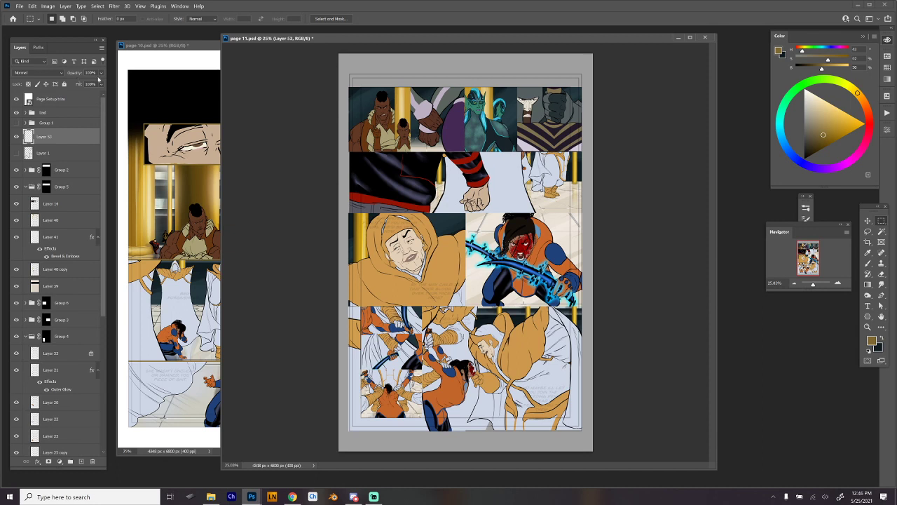
pyautogui.click(39, 48)
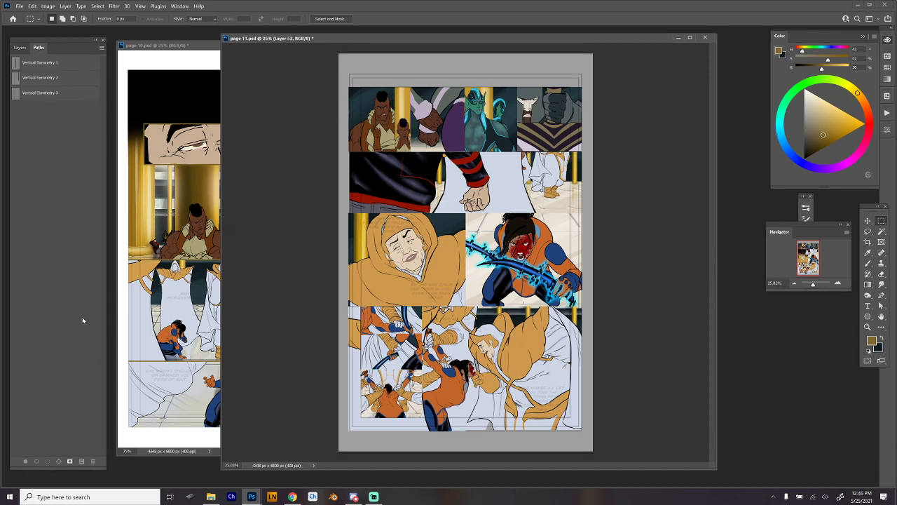
pyautogui.click(82, 462)
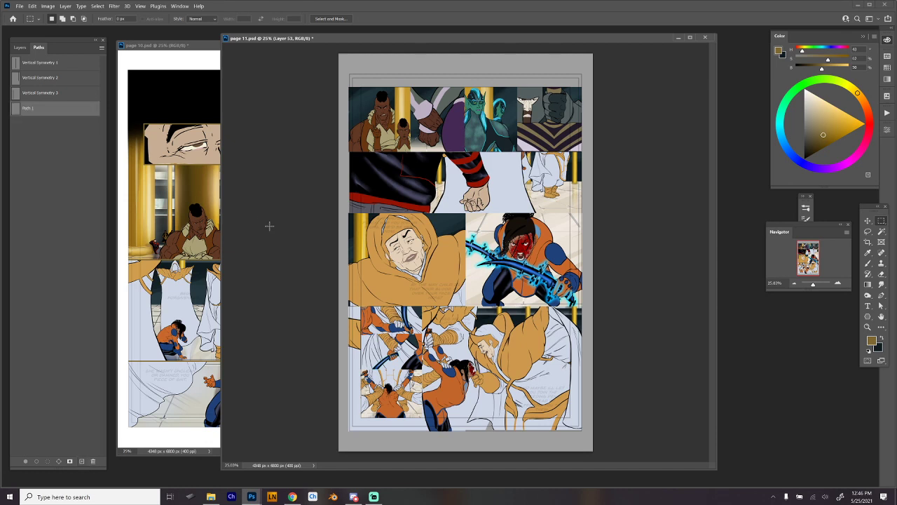
# Try to frame the comic artwork with a filled Pen tool shape through its four outer corners
pyautogui.moveTo(349, 85); pyautogui.dragTo(474, 88)
pyautogui.click(330, 78)
pyautogui.press('p')
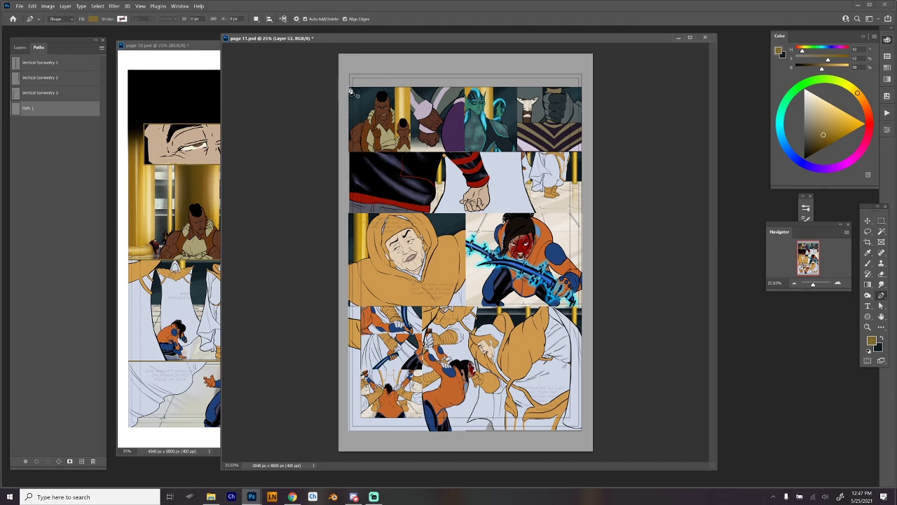
pyautogui.click(349, 87)
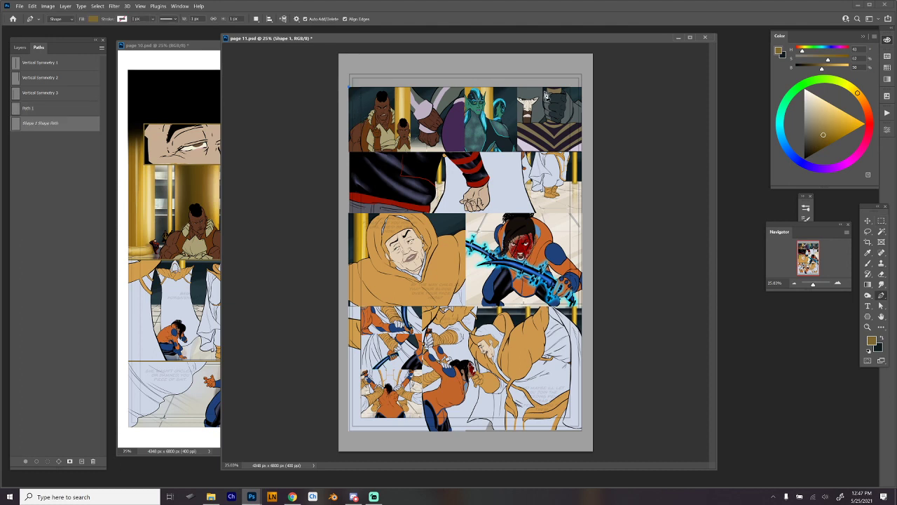
pyautogui.click(581, 87)
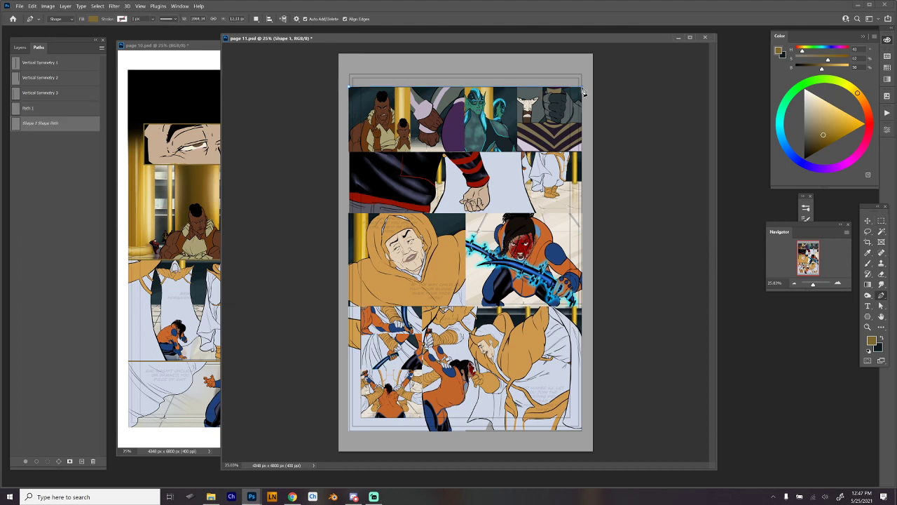
pyautogui.click(582, 430)
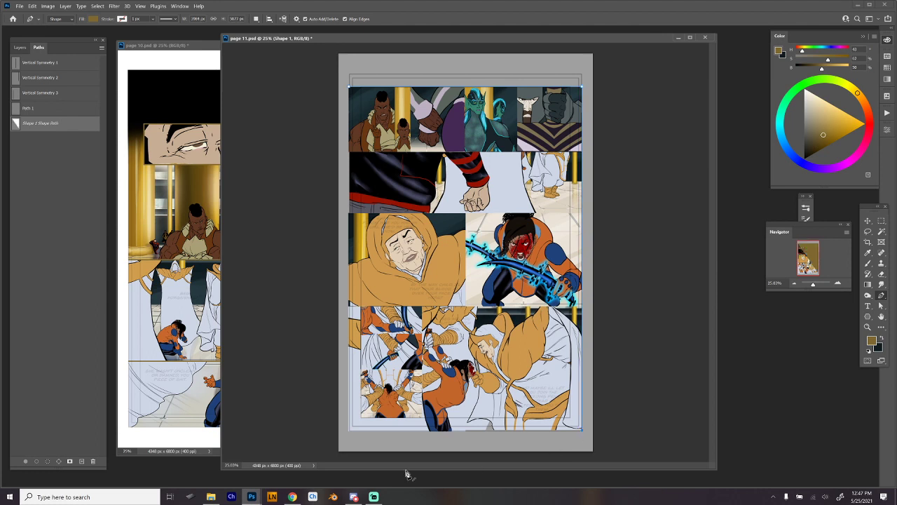
pyautogui.click(349, 431)
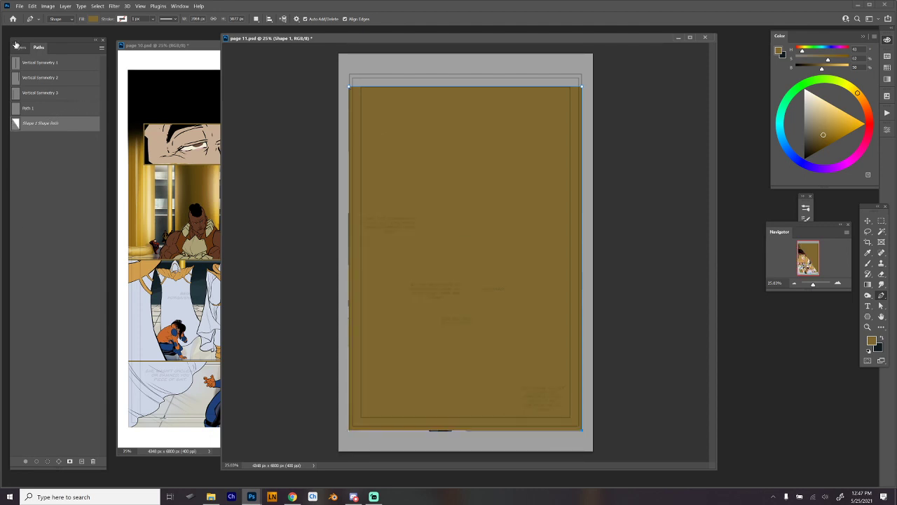
# Undo the shape drawn with the Pen tool around the comic artwork
pyautogui.hotkey('ctrl', 'z')
pyautogui.hotkey('ctrl', 'z')
pyautogui.hotkey('ctrl', 'z')
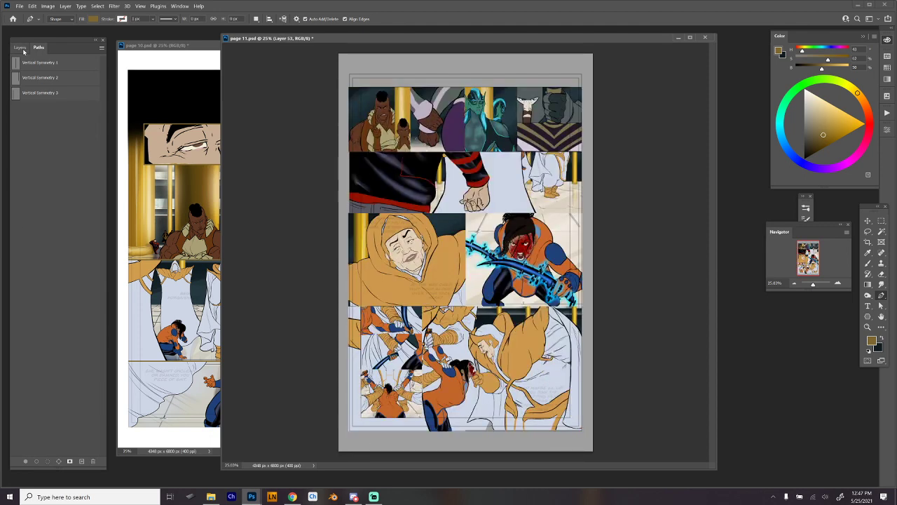
pyautogui.hotkey('ctrl', 'z')
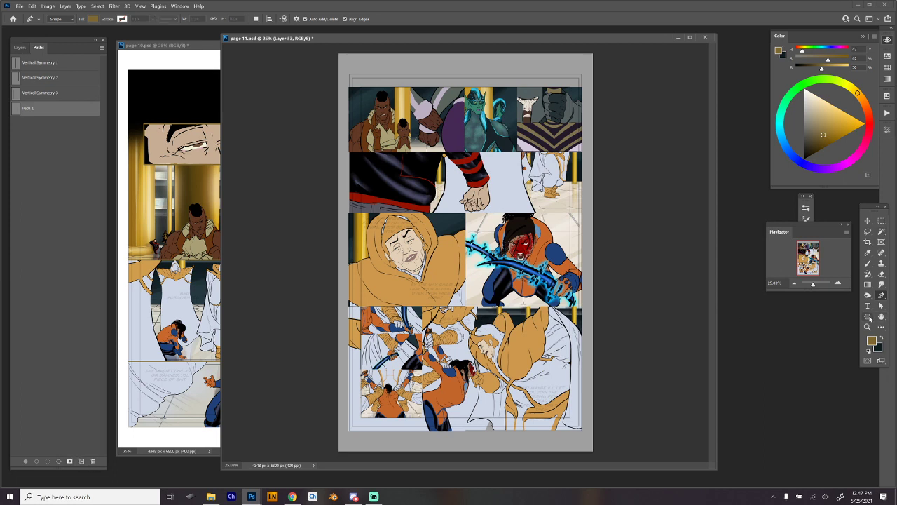
# Draw a rectangle shape about 3964 by 5880 px around the outer edges of the page's comic panels
pyautogui.click(869, 316)
pyautogui.click(866, 317)
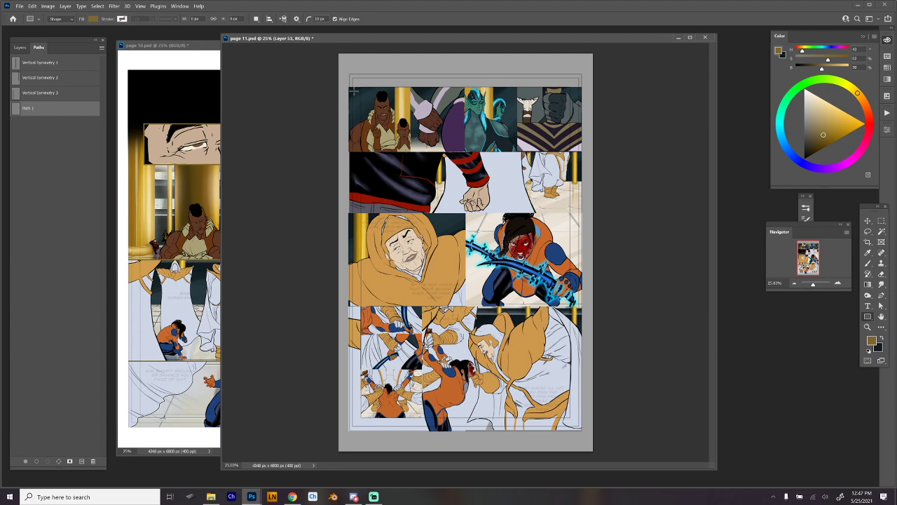
pyautogui.moveTo(349, 87); pyautogui.dragTo(584, 427)
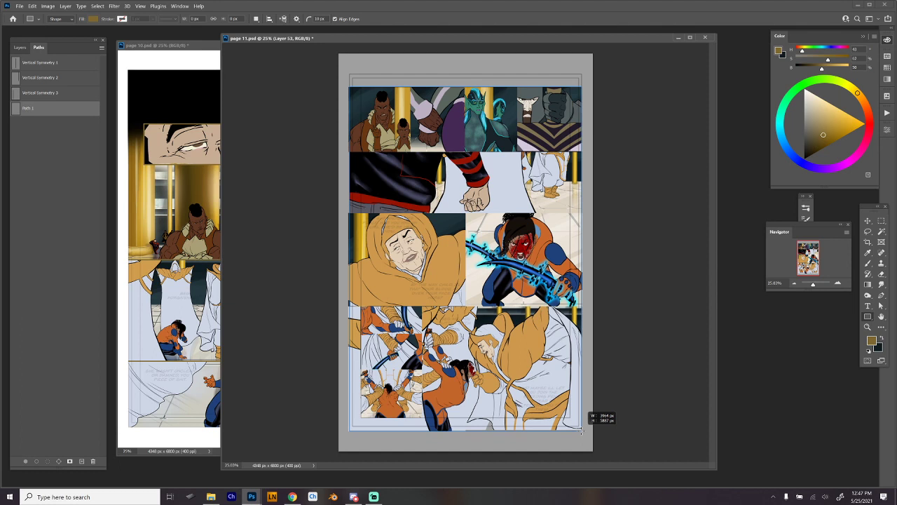
pyautogui.moveTo(581, 429); pyautogui.dragTo(580, 429)
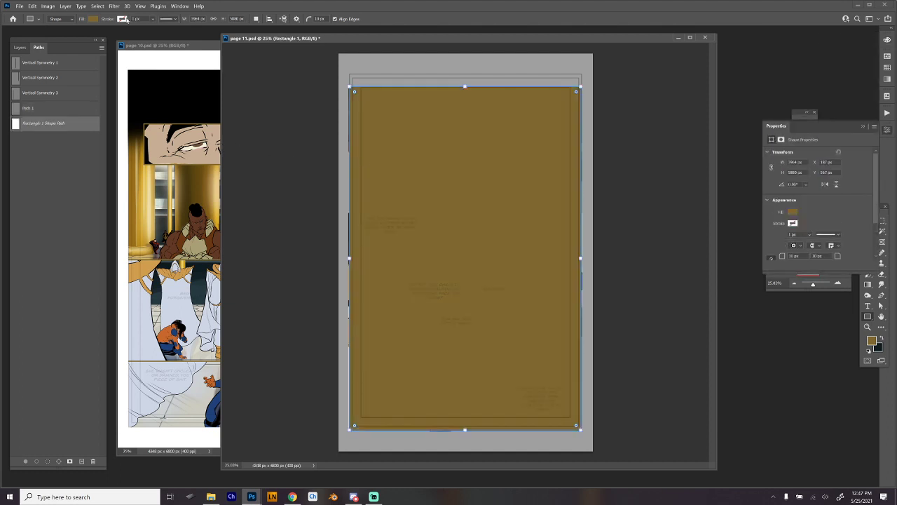
# Give the rectangle a stroke in the recently used dark gold and set its fill to none
pyautogui.click(96, 20)
pyautogui.click(121, 20)
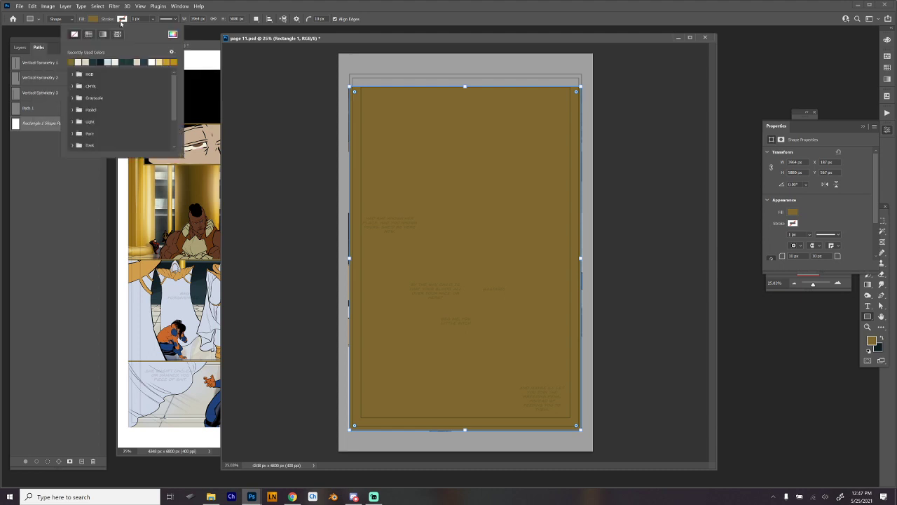
pyautogui.click(73, 62)
pyautogui.click(93, 20)
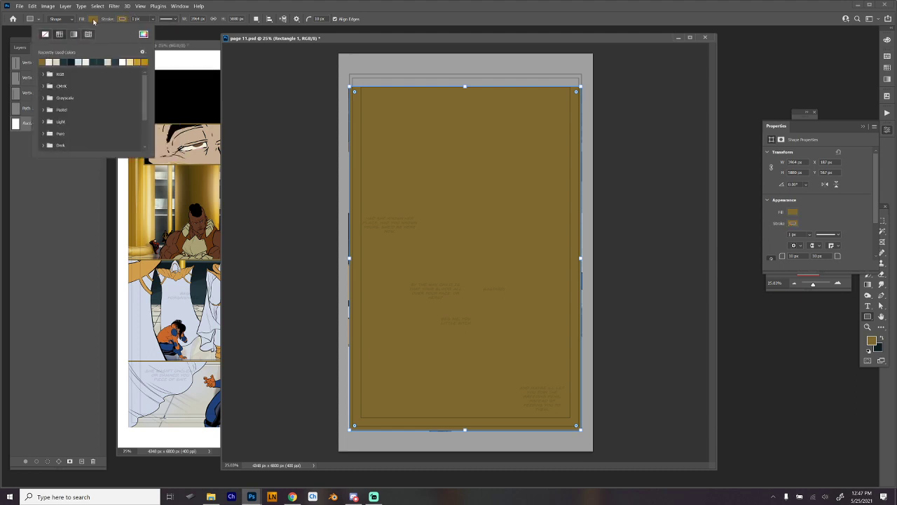
pyautogui.click(46, 34)
# Set the rectangle's stroke width to 0.95 px and inspect the outline around the page's upper panels
pyautogui.click(154, 21)
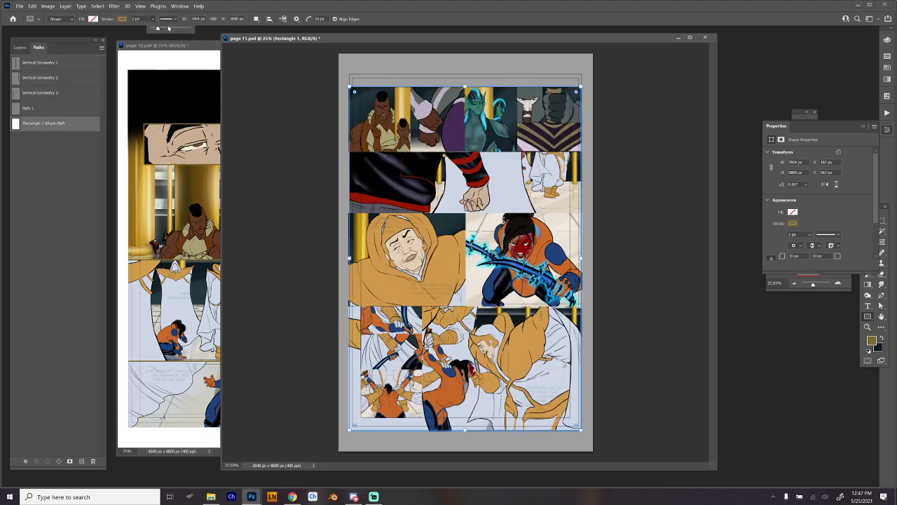
pyautogui.moveTo(164, 30); pyautogui.dragTo(155, 29)
pyautogui.click(251, 50)
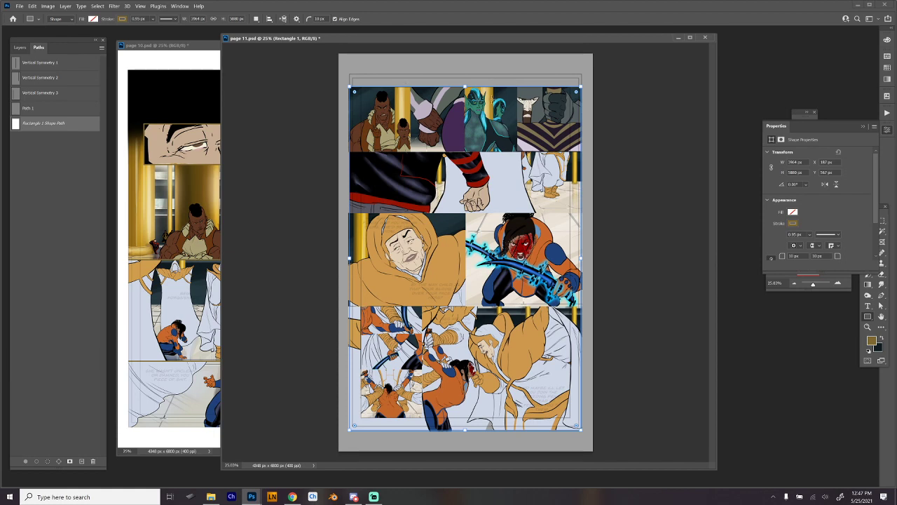
pyautogui.scroll(6, 349, 72)
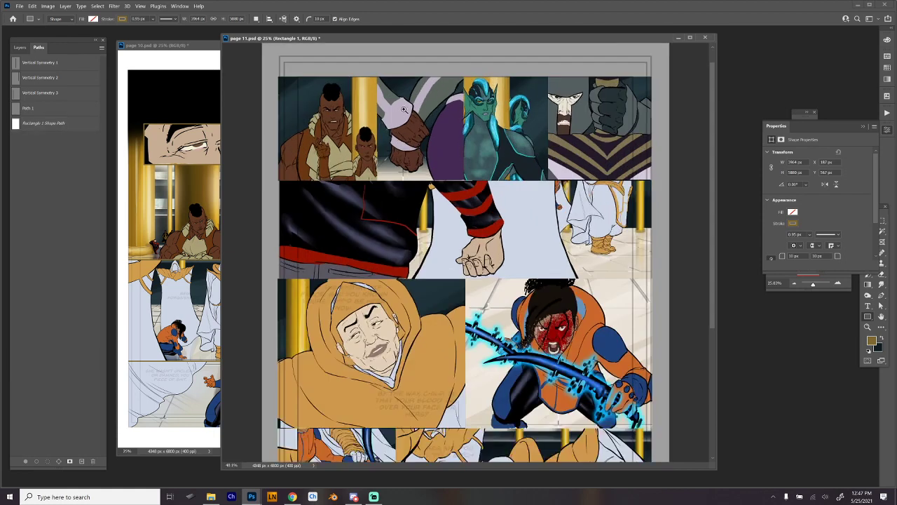
pyautogui.moveTo(346, 92); pyautogui.dragTo(550, 289)
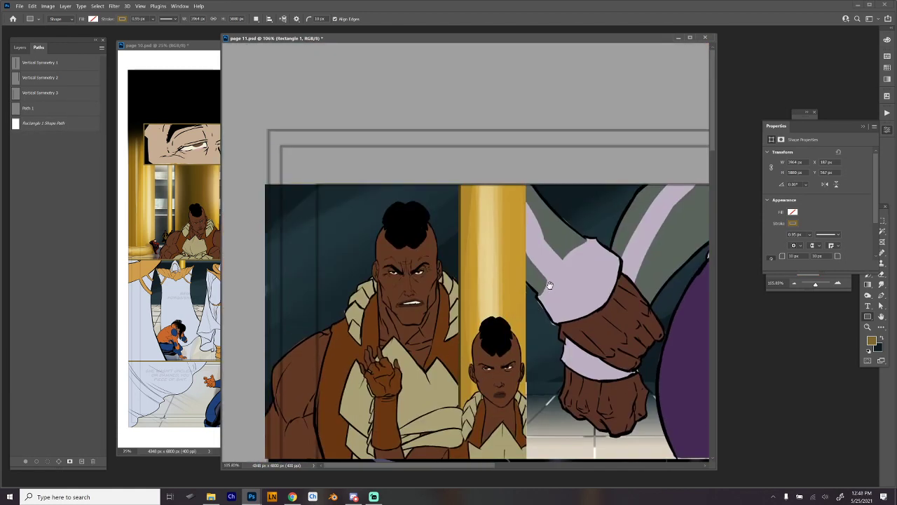
pyautogui.scroll(-2, 454, 282)
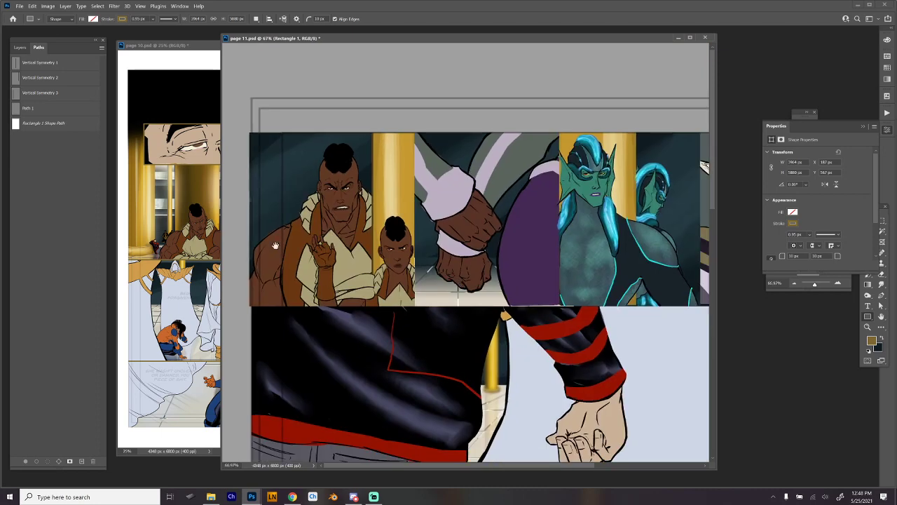
# Reselect the rectangle's shape path and increase its stroke width to about 13.21 px
pyautogui.click(35, 122)
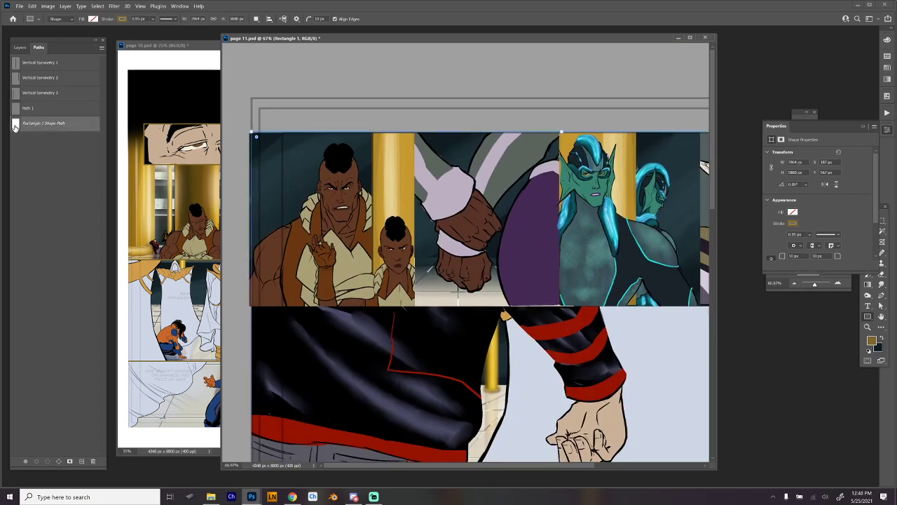
pyautogui.click(153, 20)
pyautogui.moveTo(162, 32); pyautogui.dragTo(157, 29)
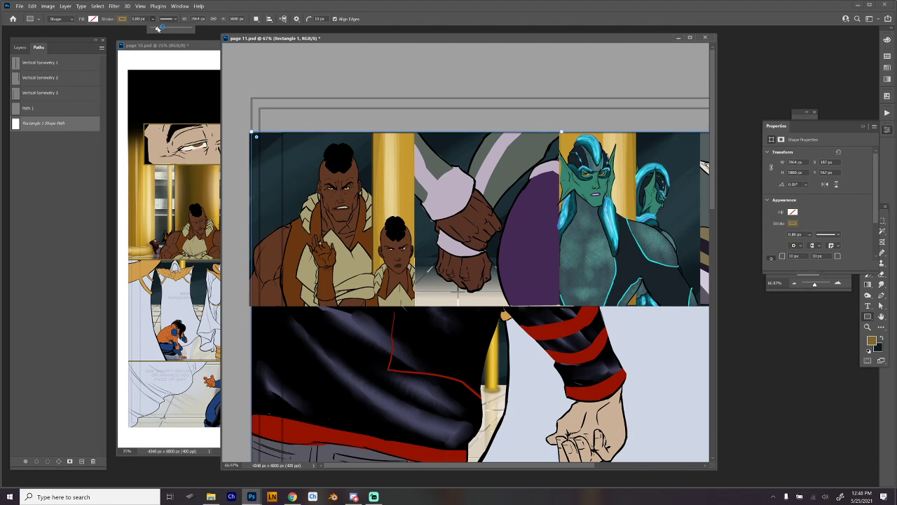
pyautogui.click(159, 29)
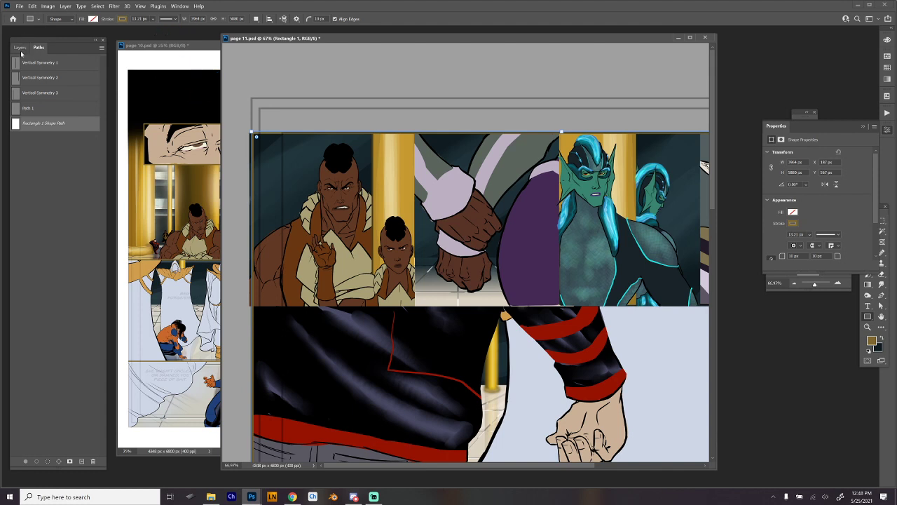
# Set the rectangle's stroke width to 20 px and check the border along the page's panels
pyautogui.click(155, 19)
pyautogui.write('20')
pyautogui.press('Return')
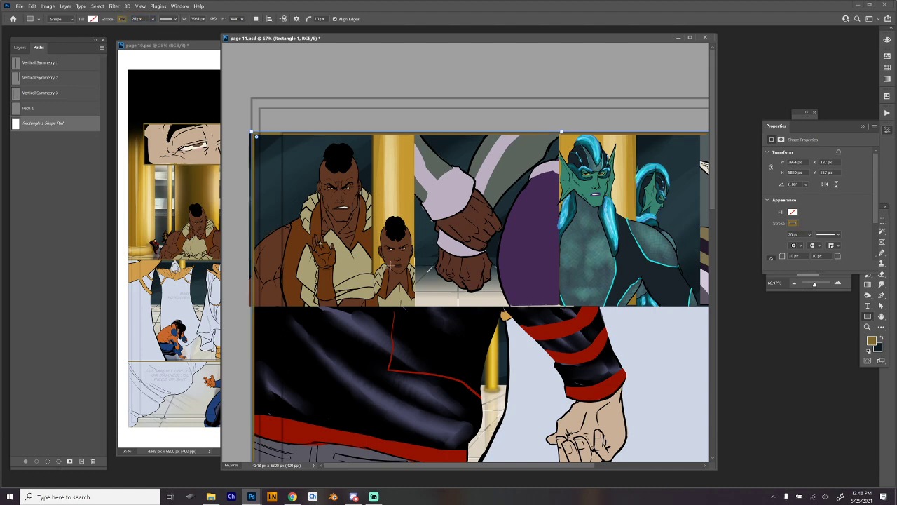
pyautogui.scroll(-5, 545, 305)
pyautogui.scroll(3, 466, 288)
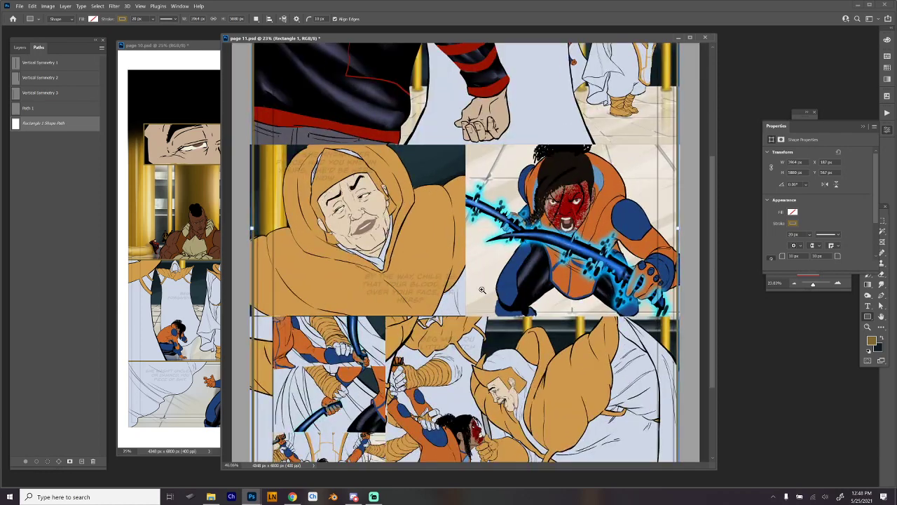
# Add a new empty layer between Rectangle 1 and the hidden Layer 1
pyautogui.moveTo(495, 302); pyautogui.dragTo(486, 164)
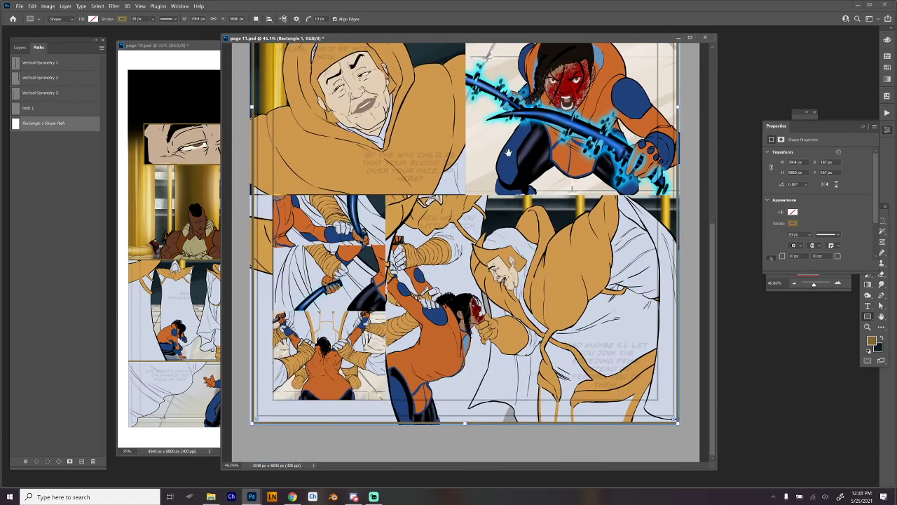
pyautogui.moveTo(509, 152); pyautogui.dragTo(495, 183)
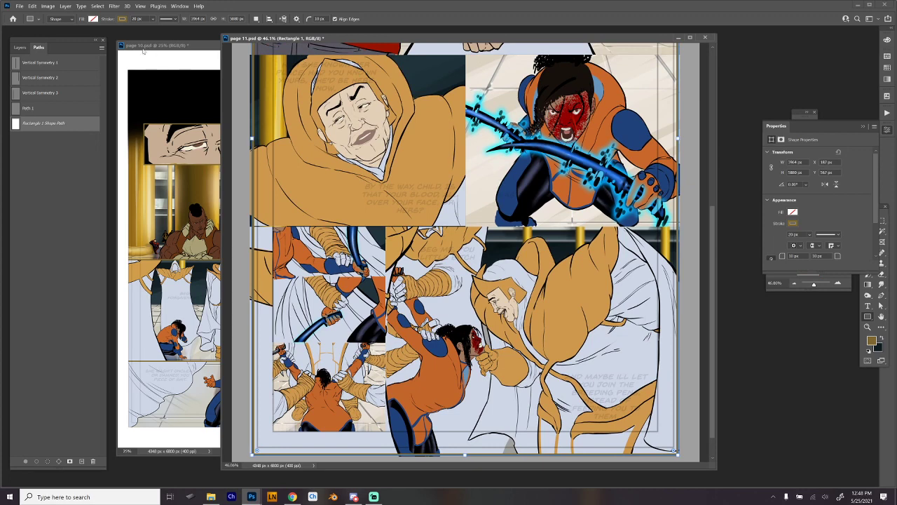
pyautogui.click(20, 47)
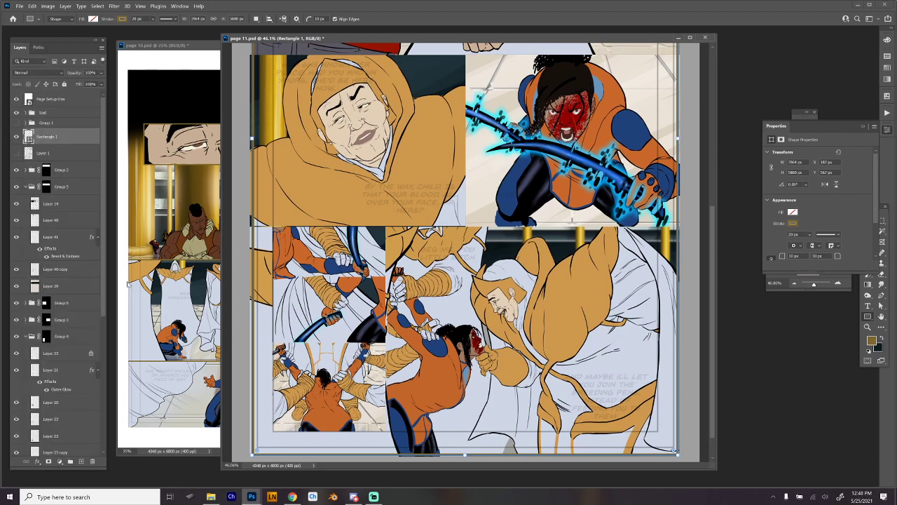
pyautogui.click(49, 153)
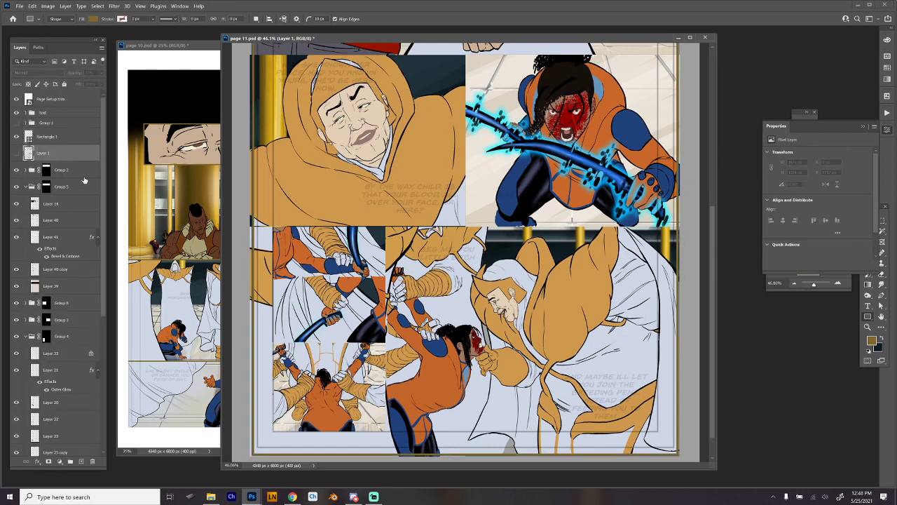
pyautogui.click(82, 461)
pyautogui.press('m')
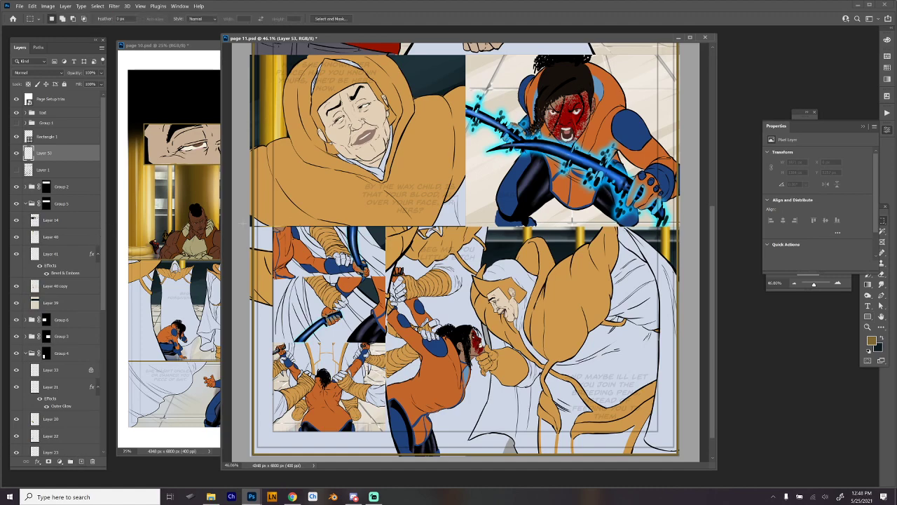
pyautogui.scroll(-1, 420, 308)
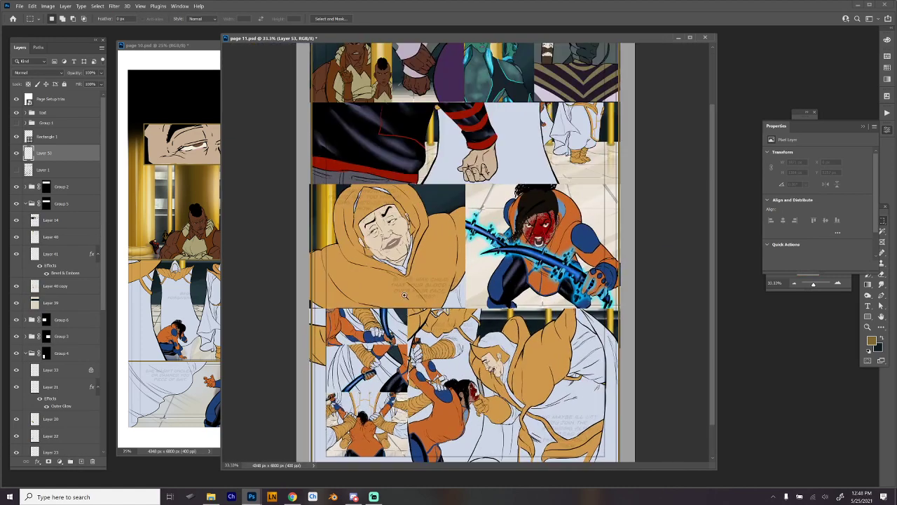
pyautogui.scroll(-1, 476, 204)
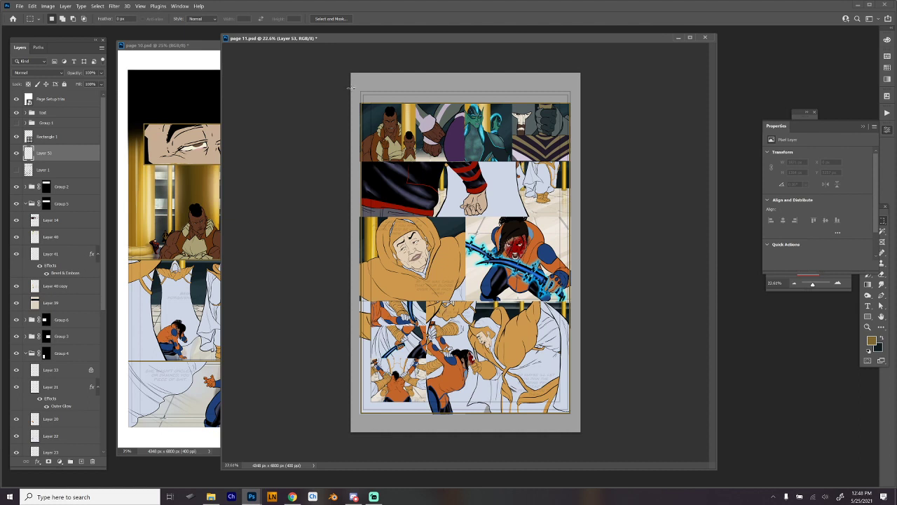
pyautogui.moveTo(346, 78); pyautogui.dragTo(360, 460)
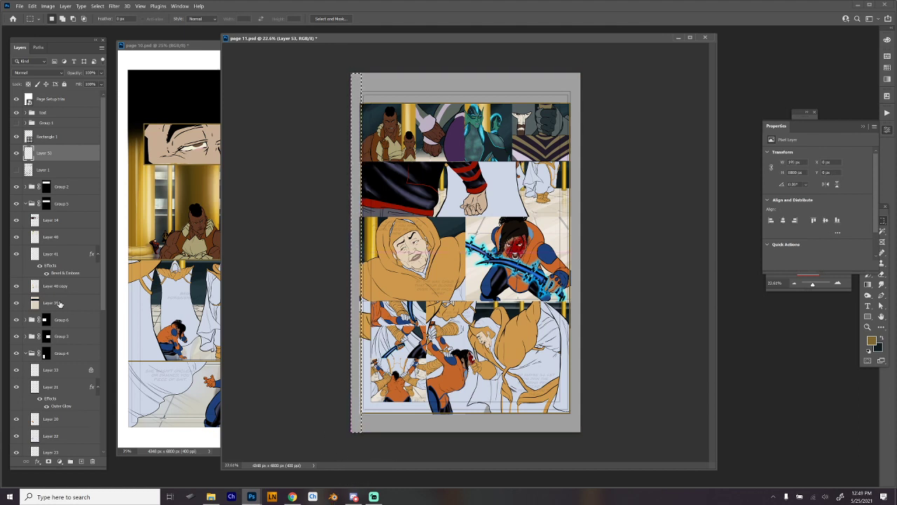
pyautogui.click(45, 321)
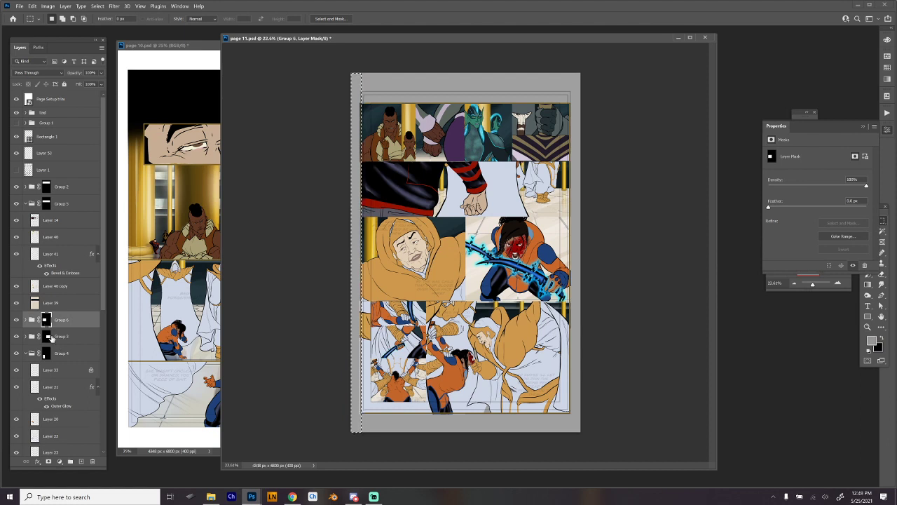
pyautogui.click(48, 338)
pyautogui.click(47, 354)
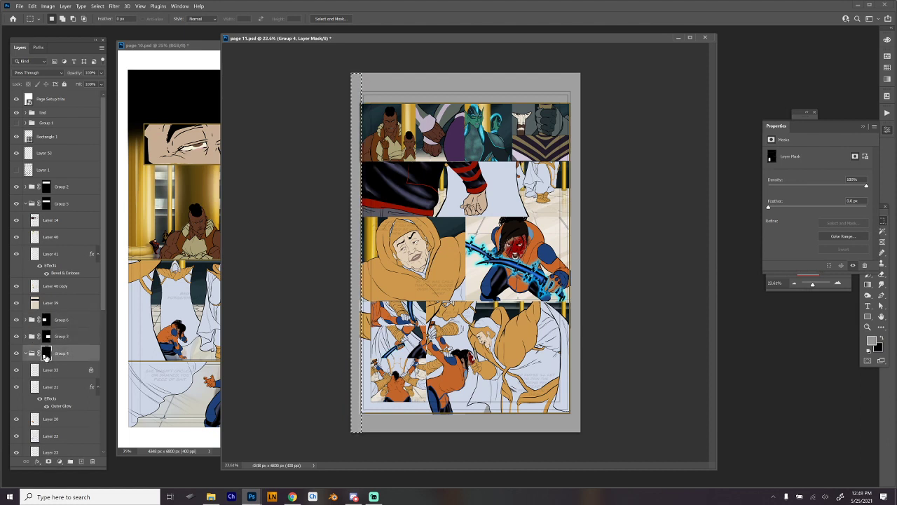
pyautogui.scroll(-5, 45, 355)
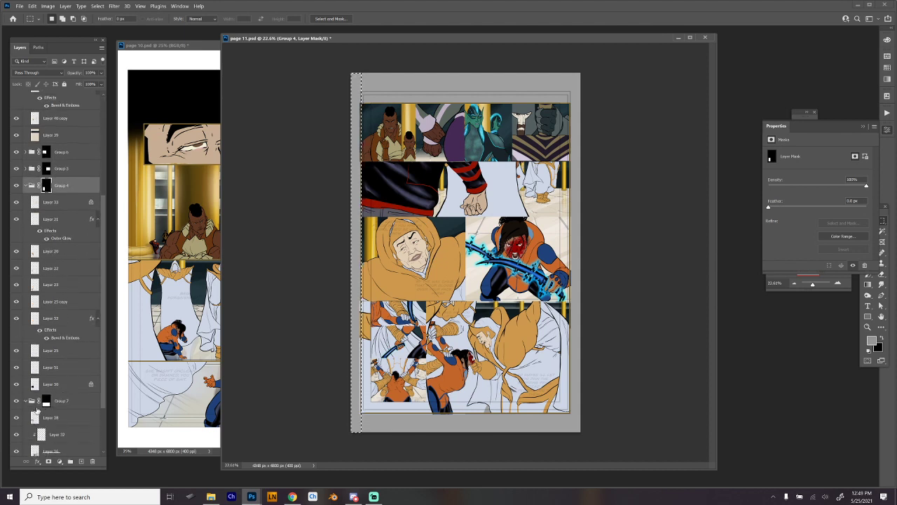
pyautogui.click(46, 402)
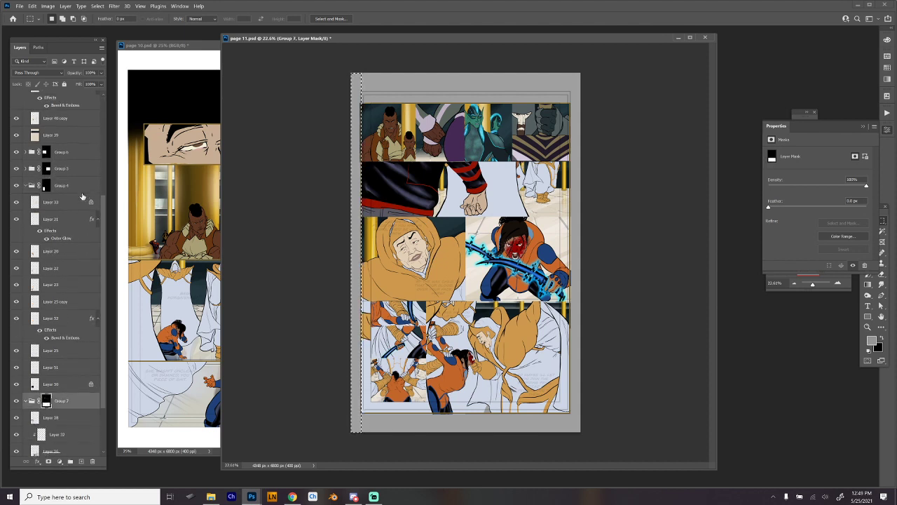
pyautogui.scroll(5, 59, 188)
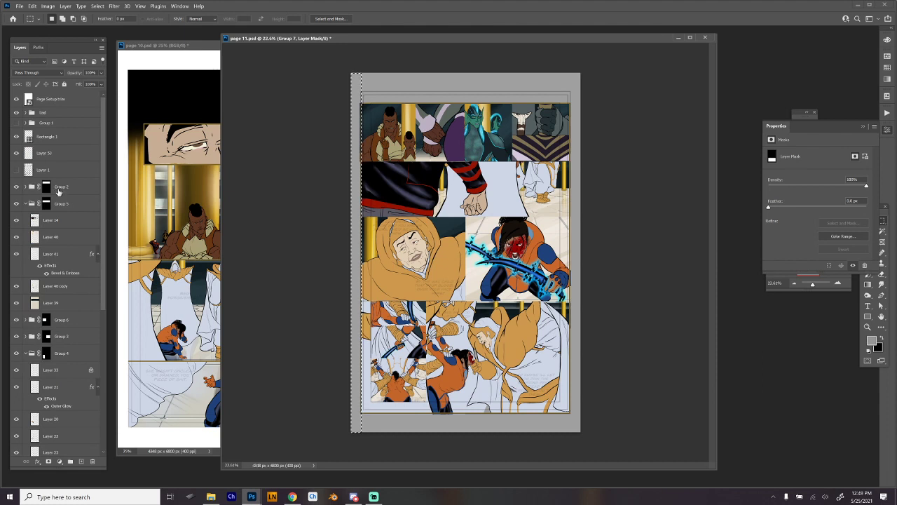
pyautogui.click(45, 203)
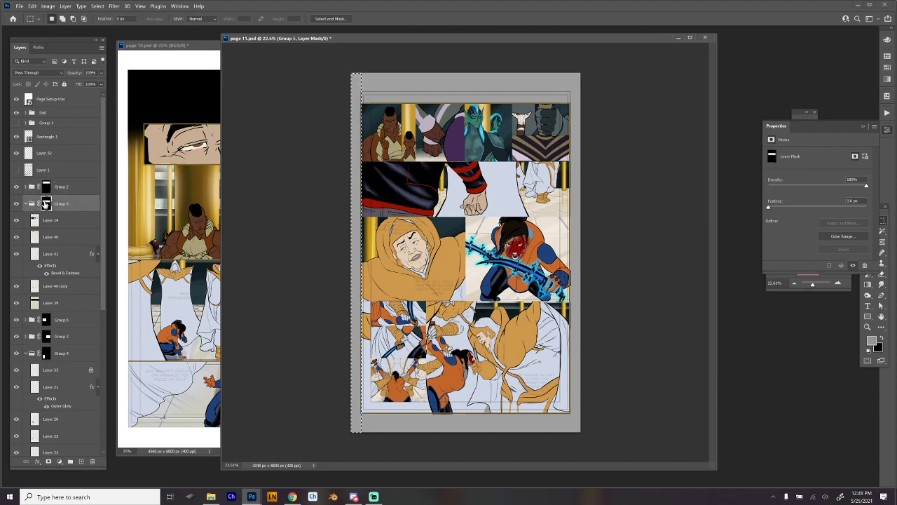
pyautogui.hotkey('ctrl', 'd')
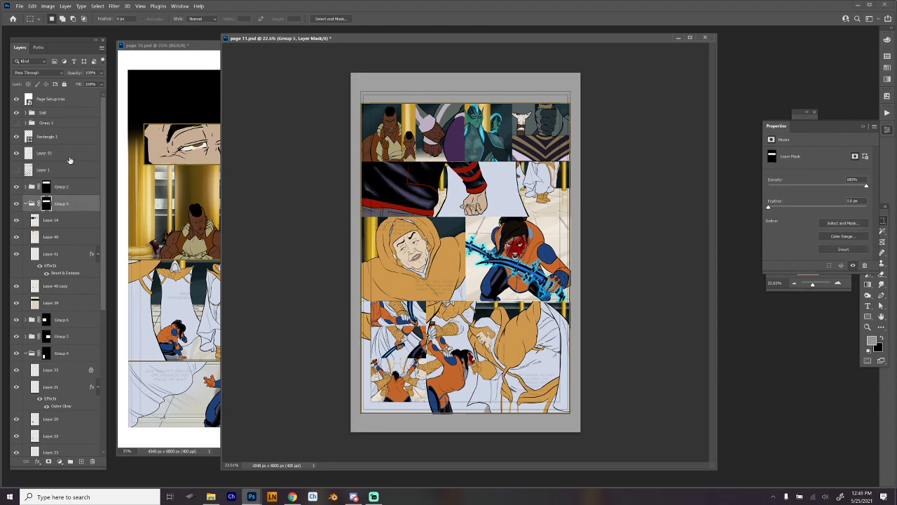
# On the new layer, try outlining a strip about 20 px high along the gutter below the top row of panels
pyautogui.click(40, 156)
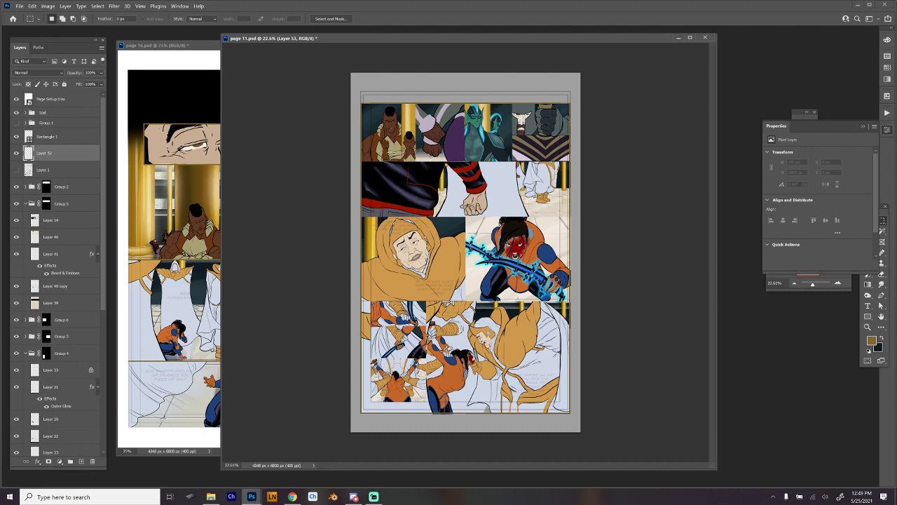
pyautogui.scroll(3, 408, 139)
pyautogui.scroll(1, 431, 185)
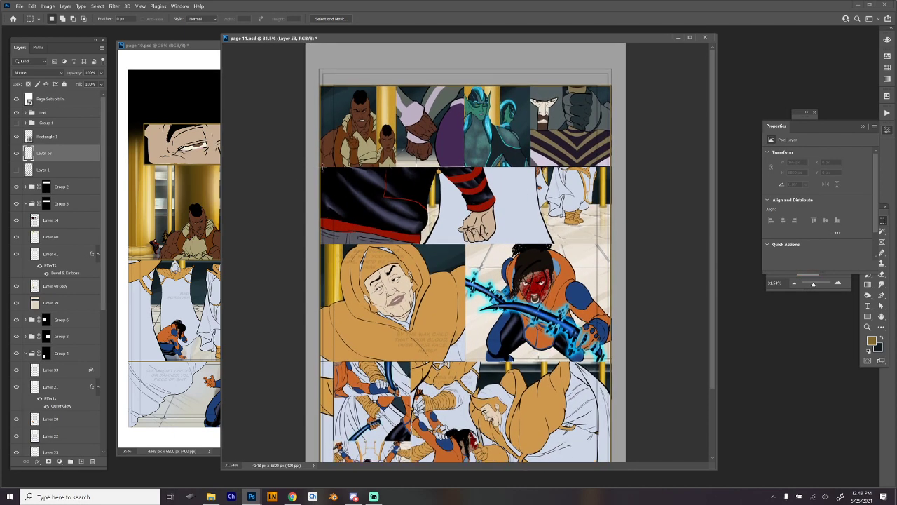
pyautogui.moveTo(347, 165); pyautogui.dragTo(611, 169)
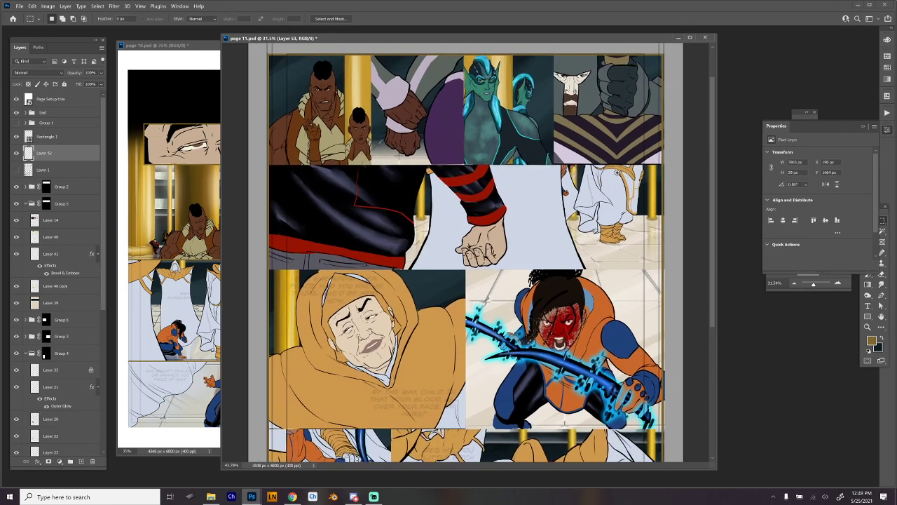
pyautogui.scroll(2, 611, 172)
pyautogui.scroll(3, 604, 211)
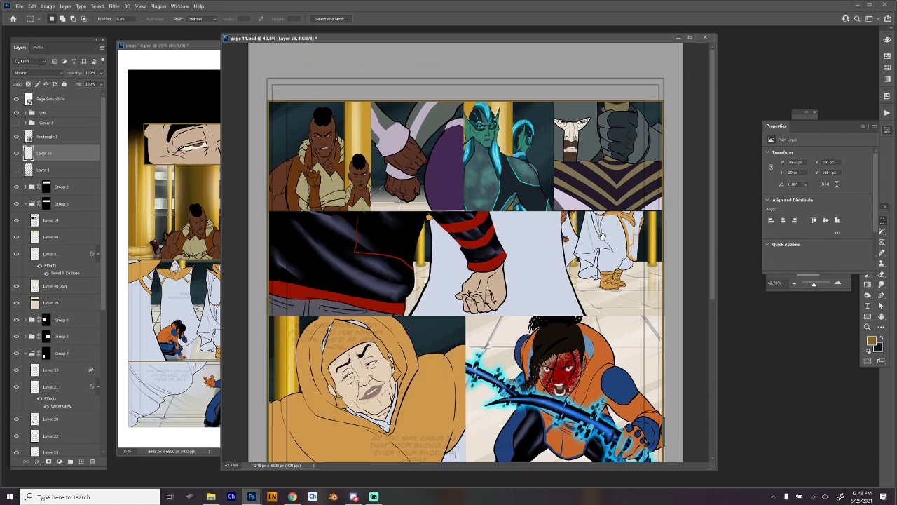
# Stretch the Rectangle 1 border slightly wider so its right side sits at the panels' outer edge
pyautogui.click(29, 138)
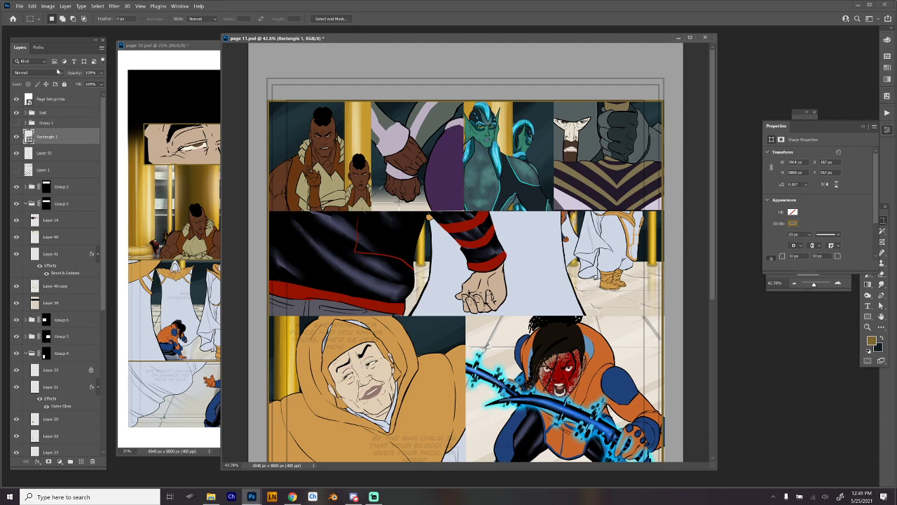
pyautogui.hotkey('ctrl', 't')
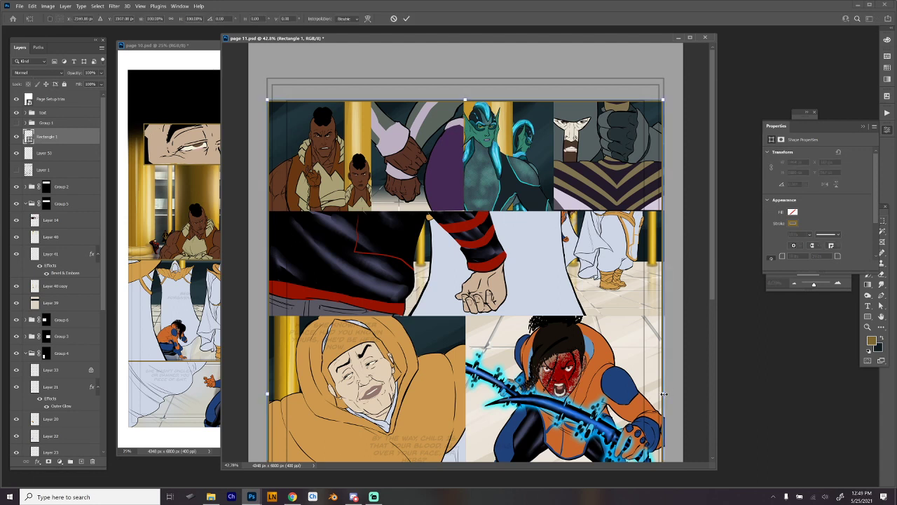
pyautogui.moveTo(663, 394); pyautogui.dragTo(666, 394)
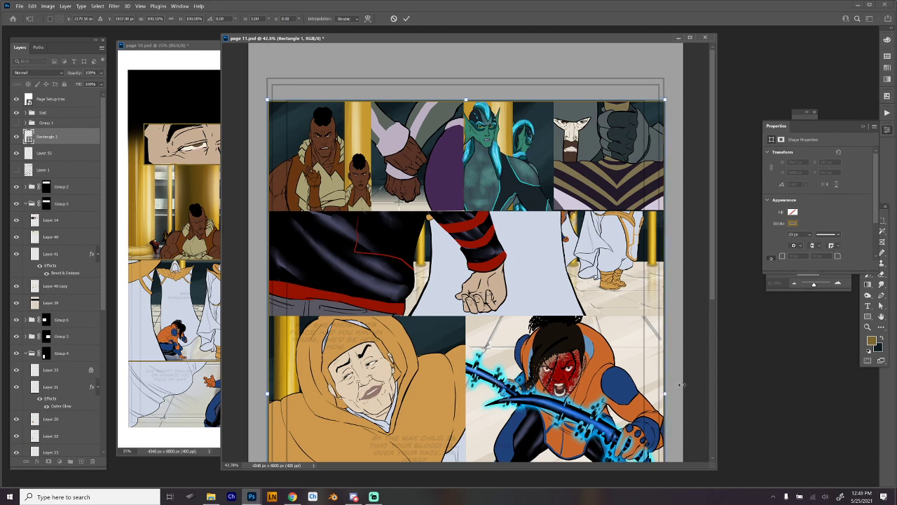
pyautogui.press('Return')
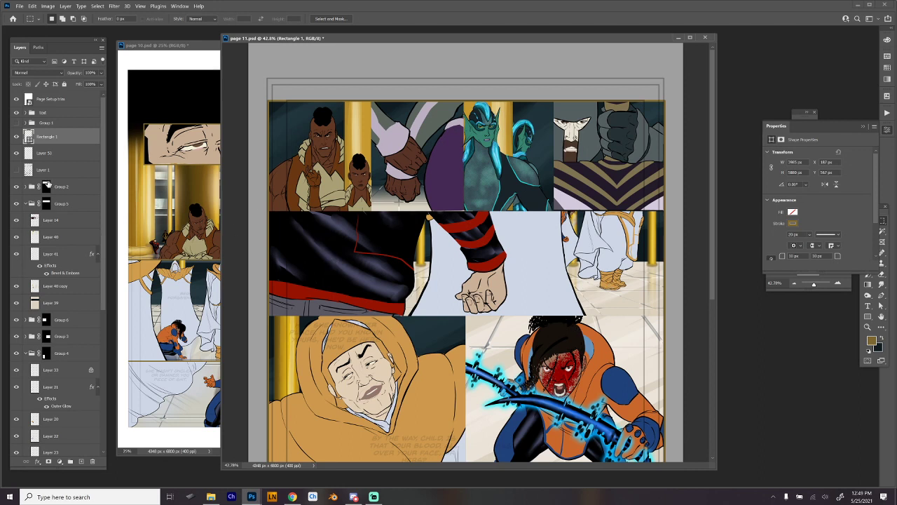
# Fill a dark gold strip about 22 px high along the gutter below the top row and match it to the border's width
pyautogui.click(47, 156)
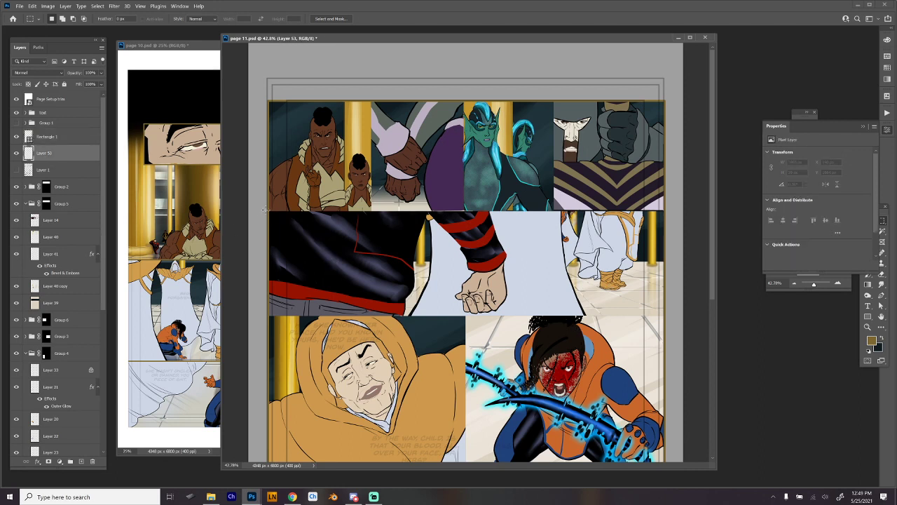
pyautogui.moveTo(265, 209); pyautogui.dragTo(663, 212)
pyautogui.moveTo(668, 217); pyautogui.dragTo(667, 212)
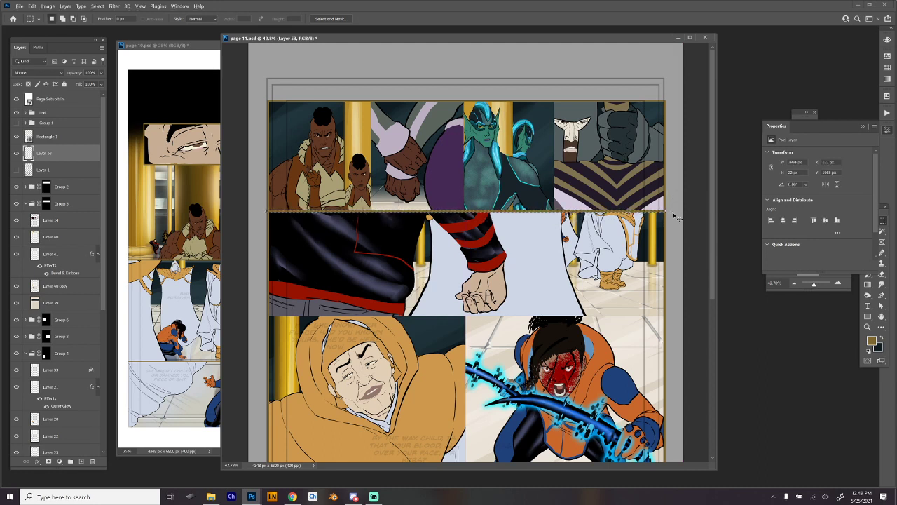
pyautogui.hotkey('ctrl', 'd')
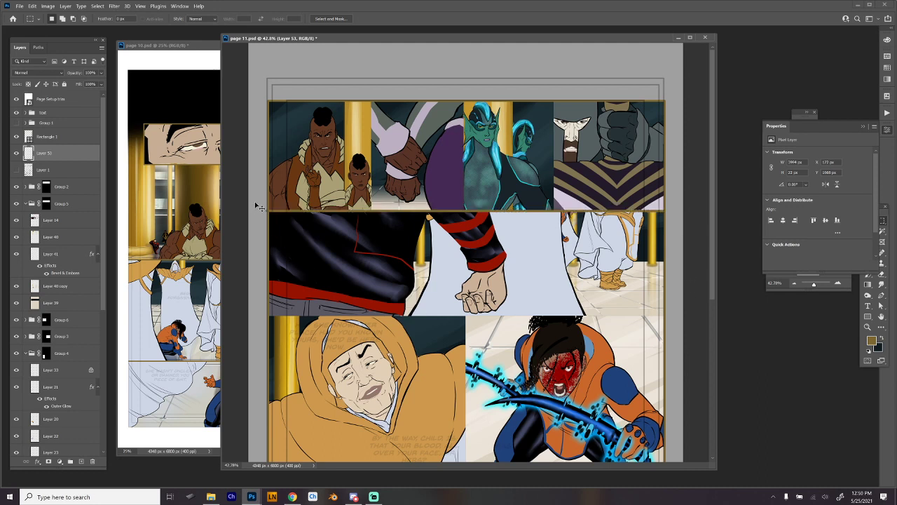
pyautogui.moveTo(363, 217); pyautogui.dragTo(363, 214)
pyautogui.moveTo(663, 204); pyautogui.dragTo(667, 225)
pyautogui.click(667, 226)
# Duplicate the gold strip onto the gutters above and below the hooded-figure and sword panels
pyautogui.scroll(-2, 543, 248)
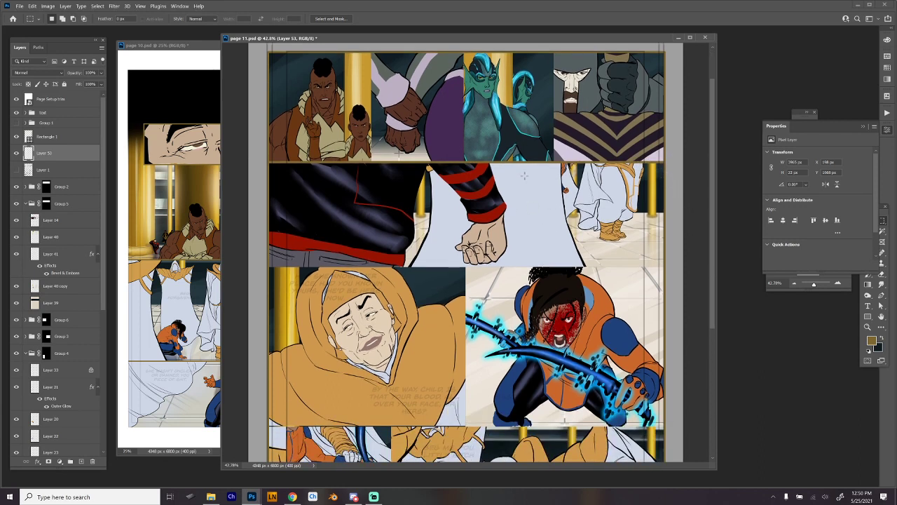
pyautogui.moveTo(522, 163); pyautogui.dragTo(514, 270)
pyautogui.scroll(-6, 514, 270)
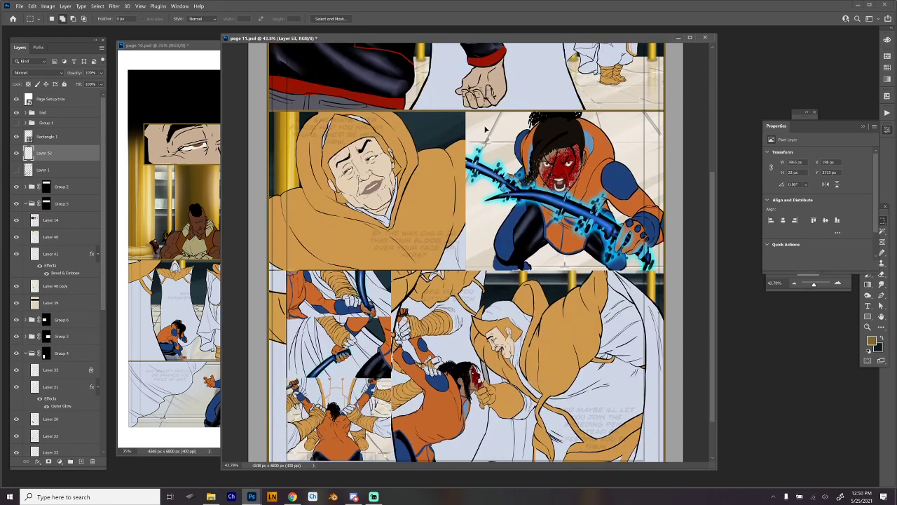
pyautogui.moveTo(493, 113); pyautogui.dragTo(491, 272)
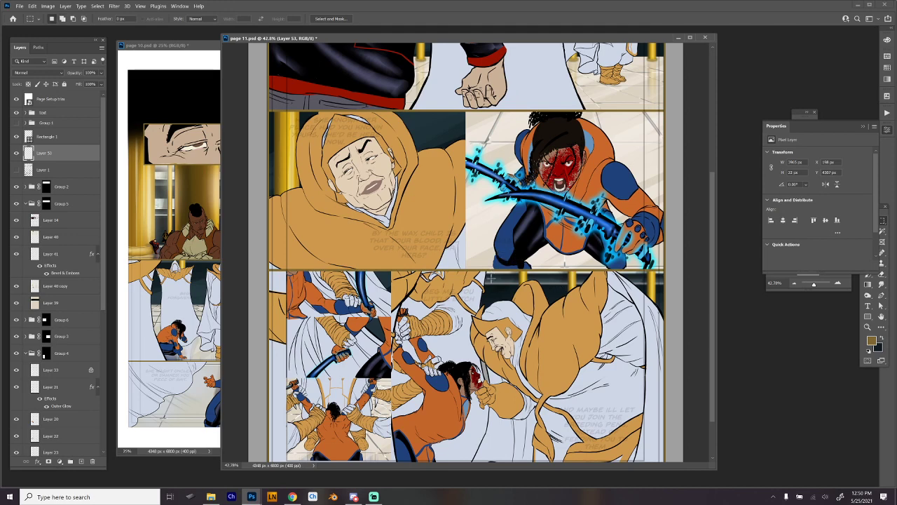
# Place shorter 22 px high gold strips under each of the three small stacked panels, limited to that column's width
pyautogui.scroll(-2, 509, 231)
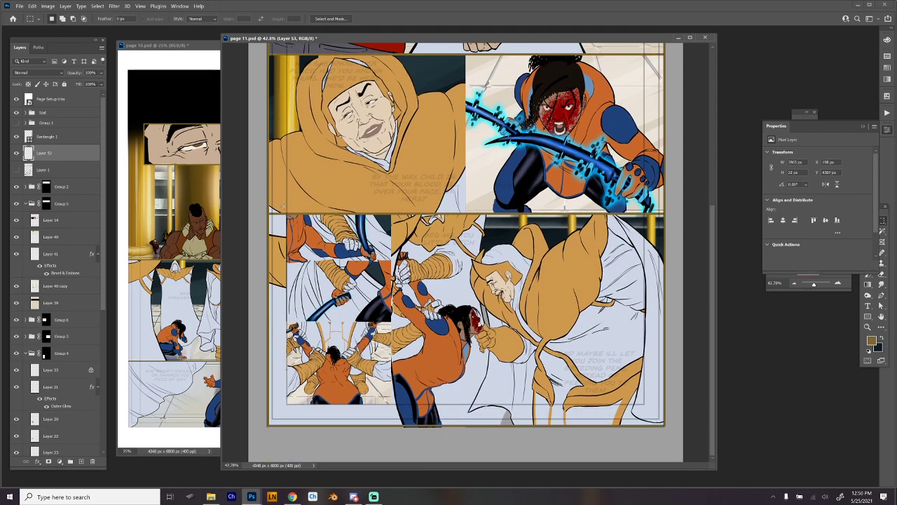
pyautogui.moveTo(286, 209); pyautogui.dragTo(382, 407)
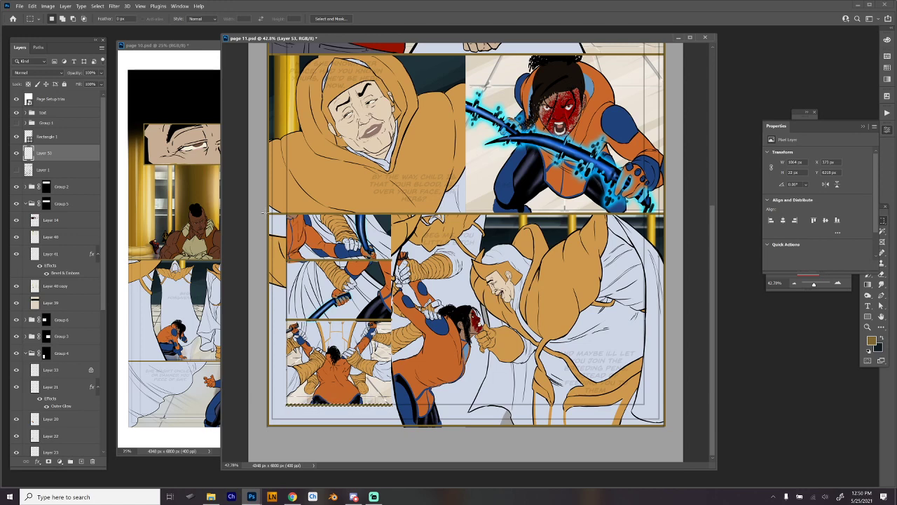
pyautogui.moveTo(267, 212); pyautogui.dragTo(309, 387)
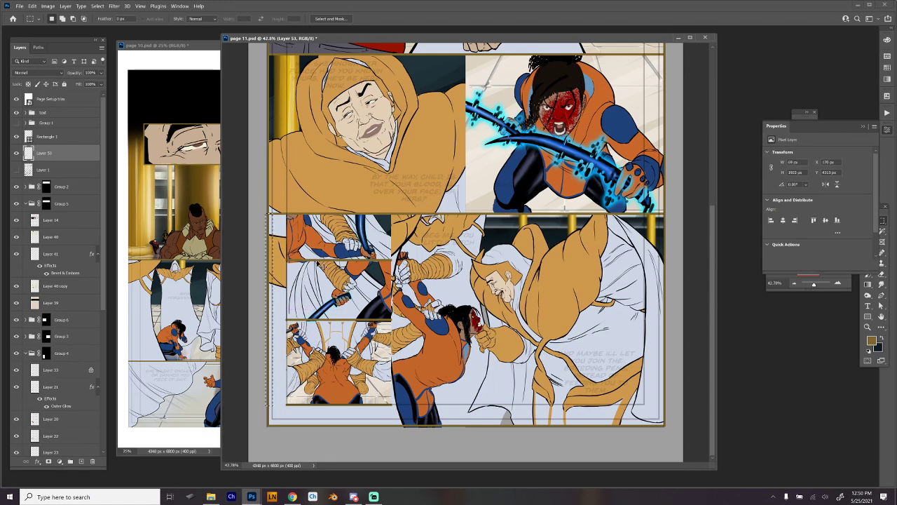
# Rotate a copy of the gold strip 90° and place it along the outer edge of the three small stacked panels
pyautogui.moveTo(461, 191); pyautogui.dragTo(464, 194)
pyautogui.moveTo(413, 222); pyautogui.dragTo(605, 227)
pyautogui.moveTo(546, 225); pyautogui.dragTo(546, 330)
pyautogui.hotkey('ctrl', 't')
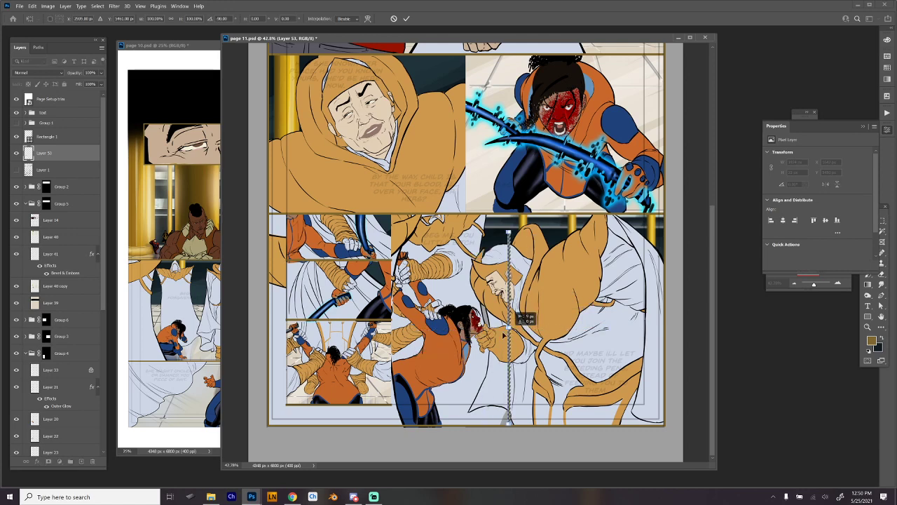
pyautogui.moveTo(511, 319); pyautogui.dragTo(288, 295)
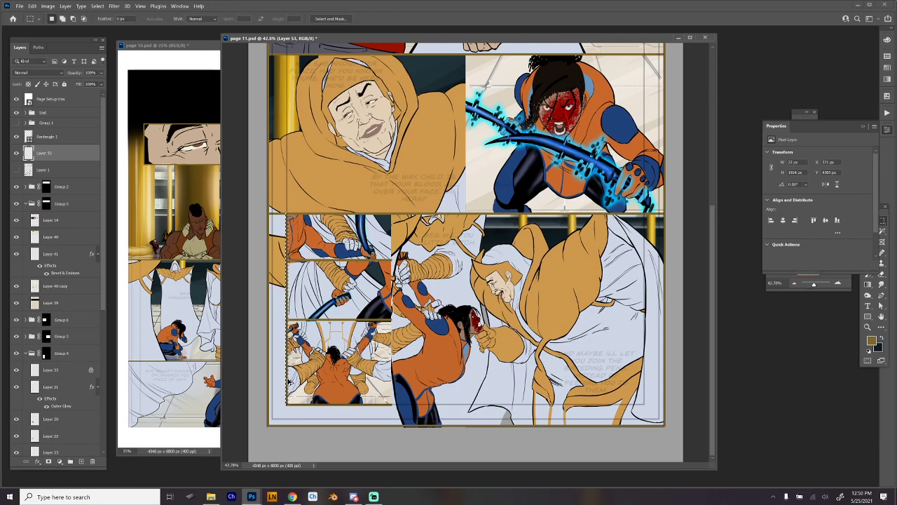
# Place a copy of the vertical gold strip between the hooded-figure and sword panels and shorten it to that row's height
pyautogui.press('m')
pyautogui.moveTo(290, 377); pyautogui.dragTo(466, 221)
pyautogui.scroll(3, 509, 251)
pyautogui.hotkey('ctrl', 't')
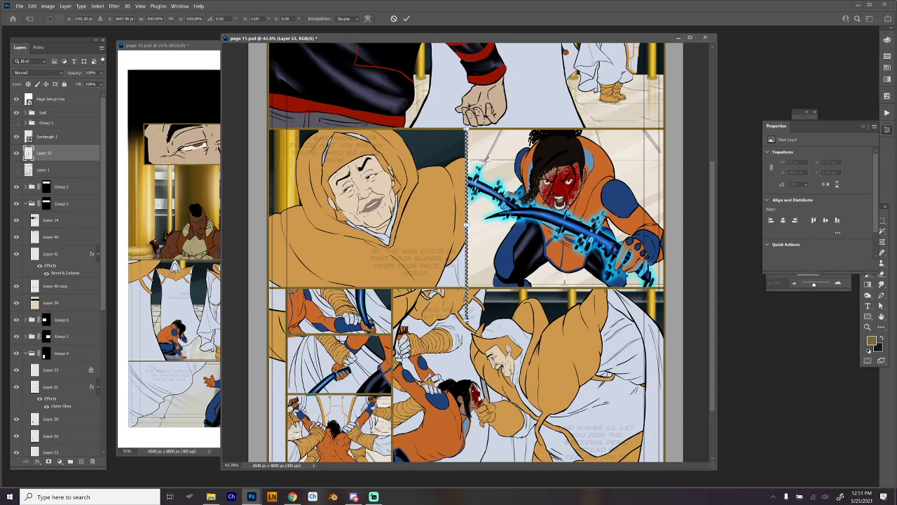
pyautogui.moveTo(465, 319); pyautogui.dragTo(465, 289)
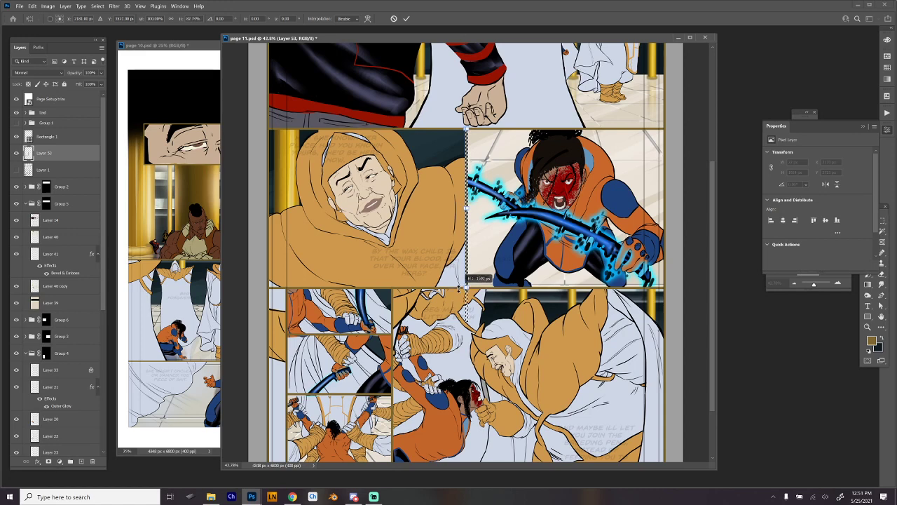
pyautogui.press('Return')
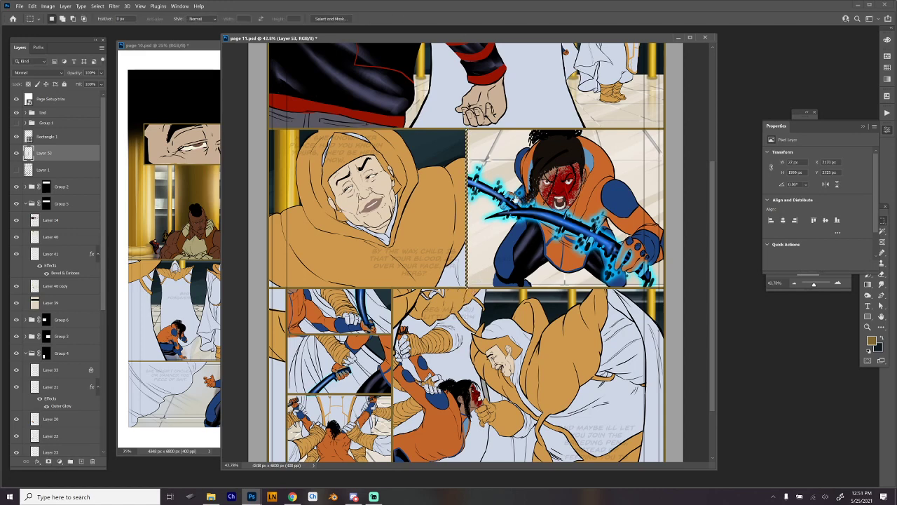
# Copy the vertical gold strip into the gutters between the top row's panels, shortened to that row's height
pyautogui.scroll(3, 474, 379)
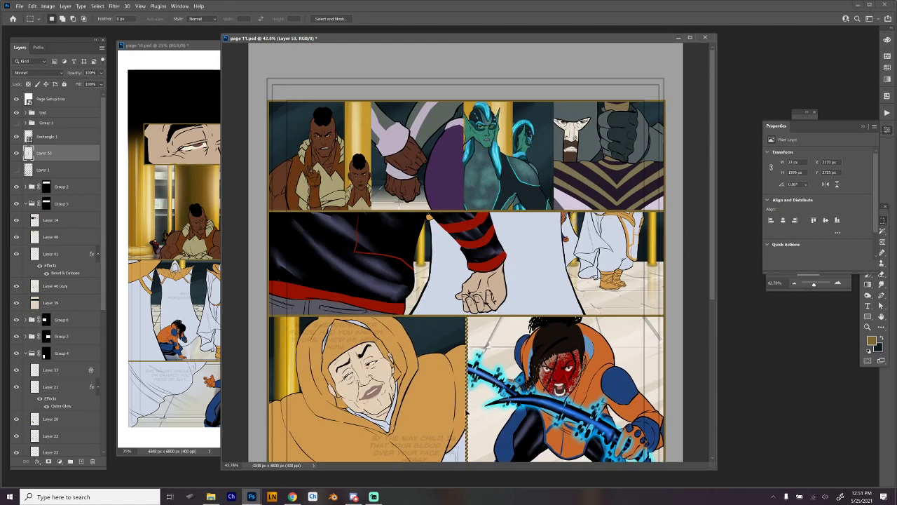
pyautogui.moveTo(474, 378); pyautogui.dragTo(462, 197)
pyautogui.hotkey('ctrl', 't')
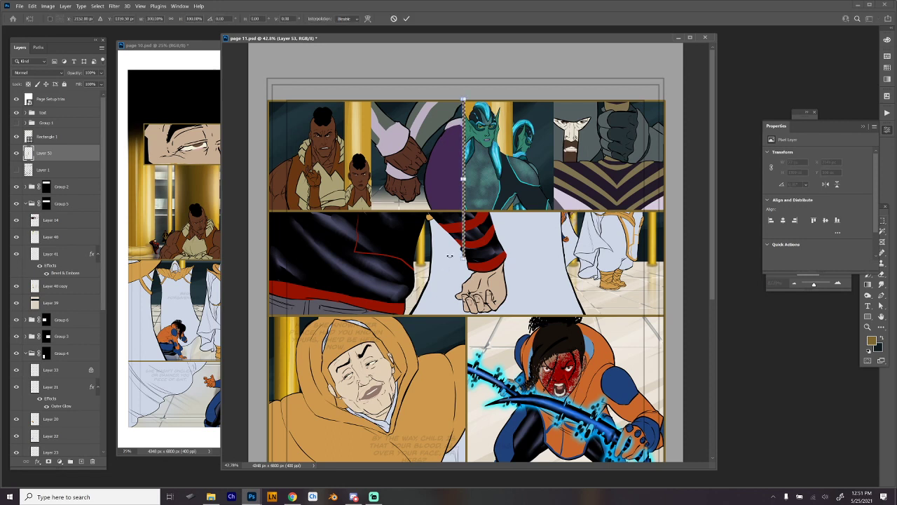
pyautogui.moveTo(464, 256); pyautogui.dragTo(372, 223)
pyautogui.press('Return')
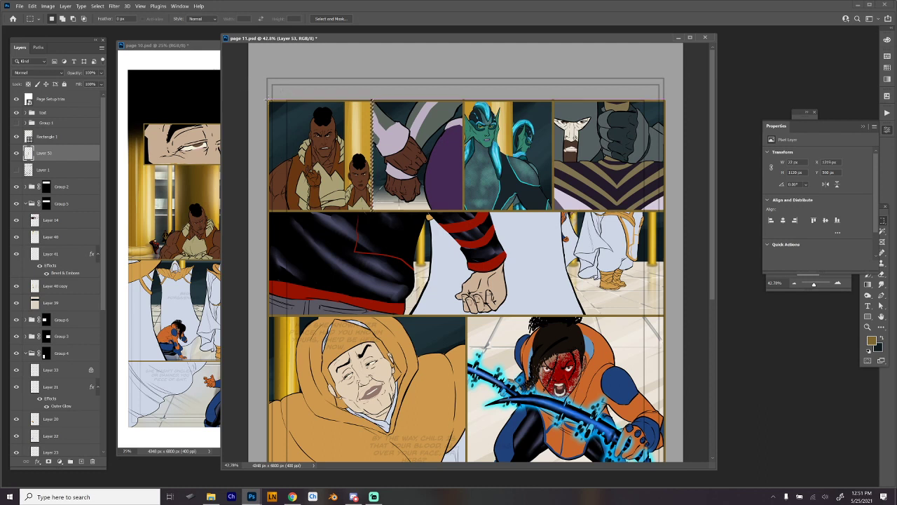
# Clear the gold strip ends projecting above the top row and hide the page setup guide layer
pyautogui.moveTo(315, 89); pyautogui.dragTo(597, 102)
pyautogui.click(598, 102)
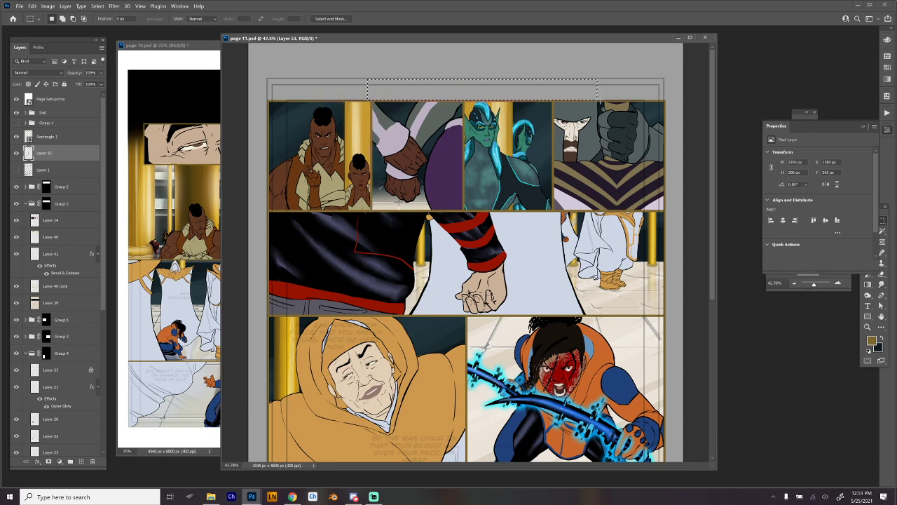
pyautogui.scroll(-2, 565, 219)
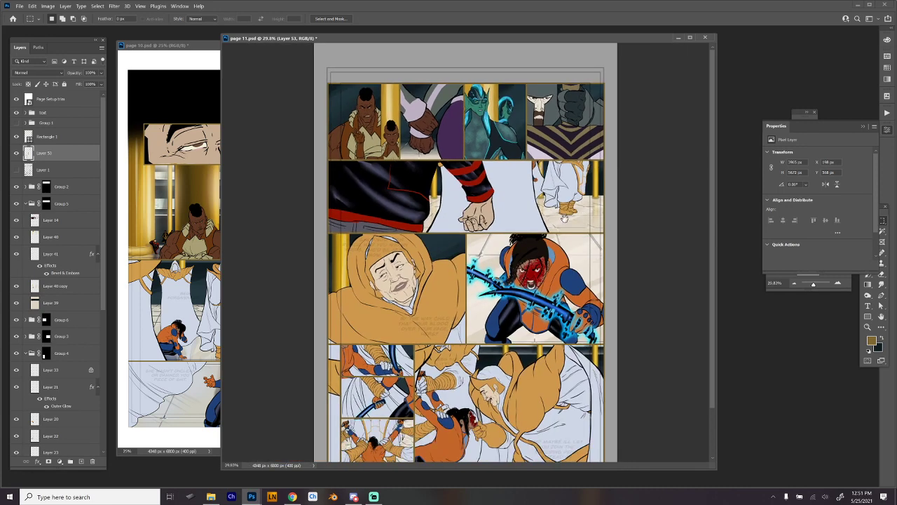
pyautogui.scroll(-1, 544, 295)
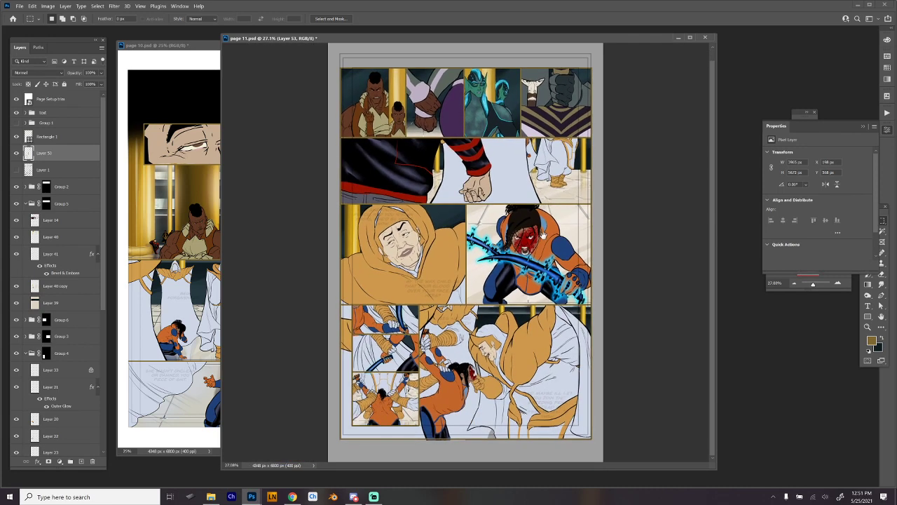
pyautogui.click(17, 100)
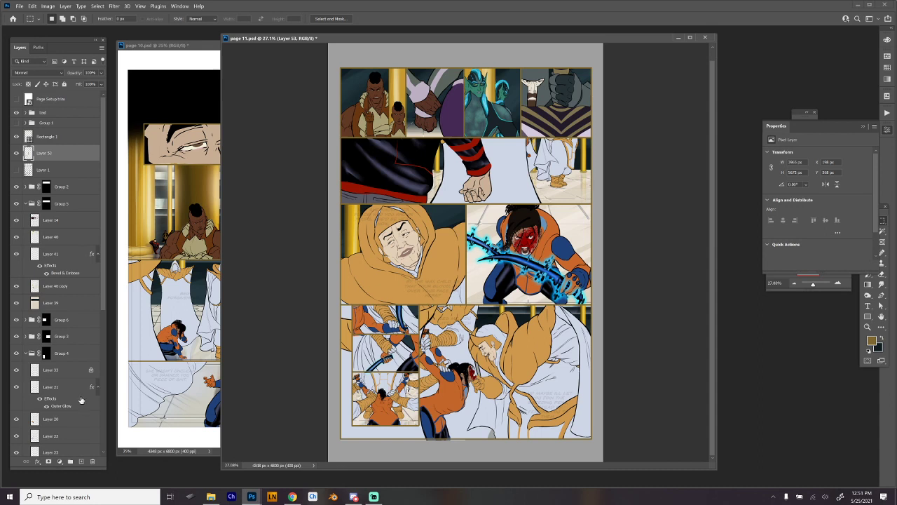
# Mask out the Group 7 artwork that extends below the outer border of the page, leaving nothing selected
pyautogui.scroll(-5, 80, 403)
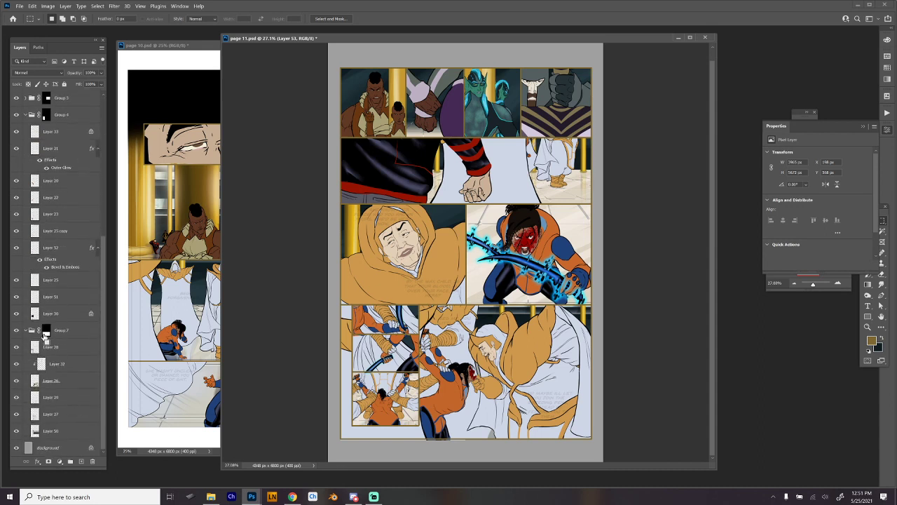
pyautogui.keyDown('ctrl'); pyautogui.click(46, 331); pyautogui.keyUp('ctrl')
pyautogui.hotkey('ctrl', 't')
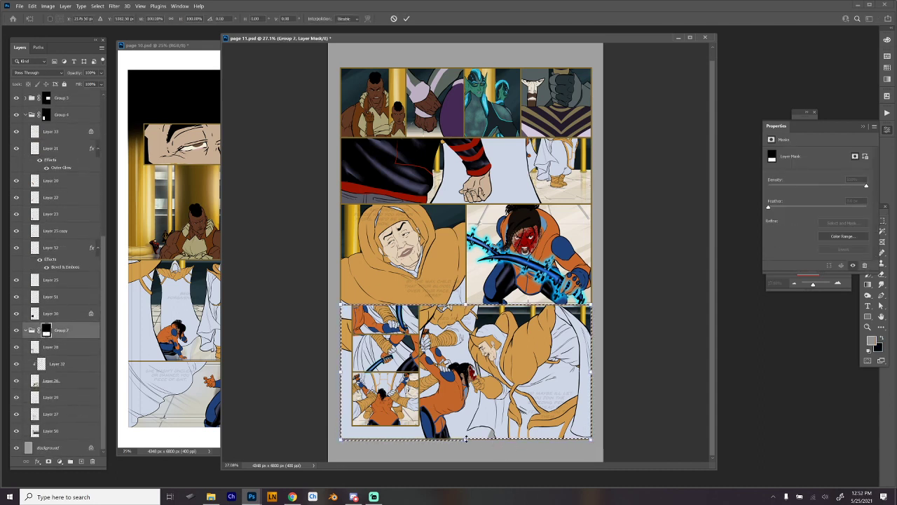
pyautogui.press('Return')
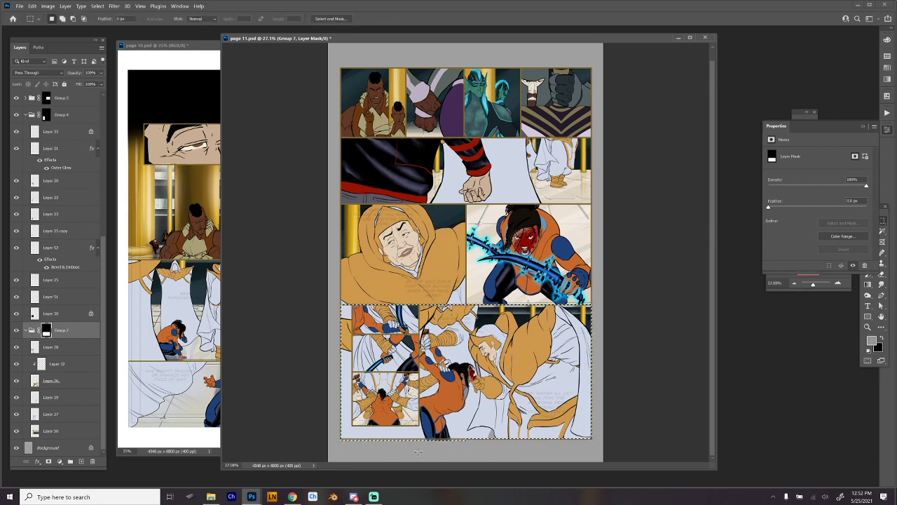
pyautogui.moveTo(412, 445); pyautogui.dragTo(677, 439)
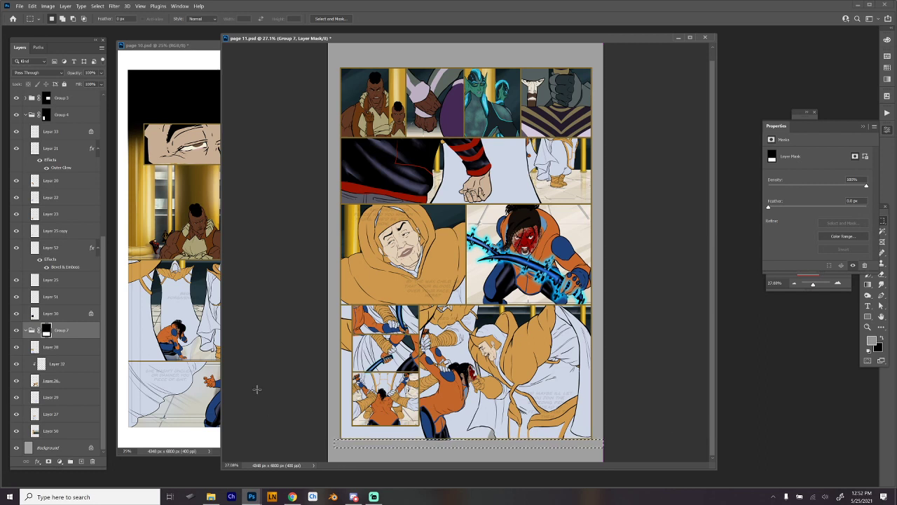
pyautogui.hotkey('ctrl', 'd')
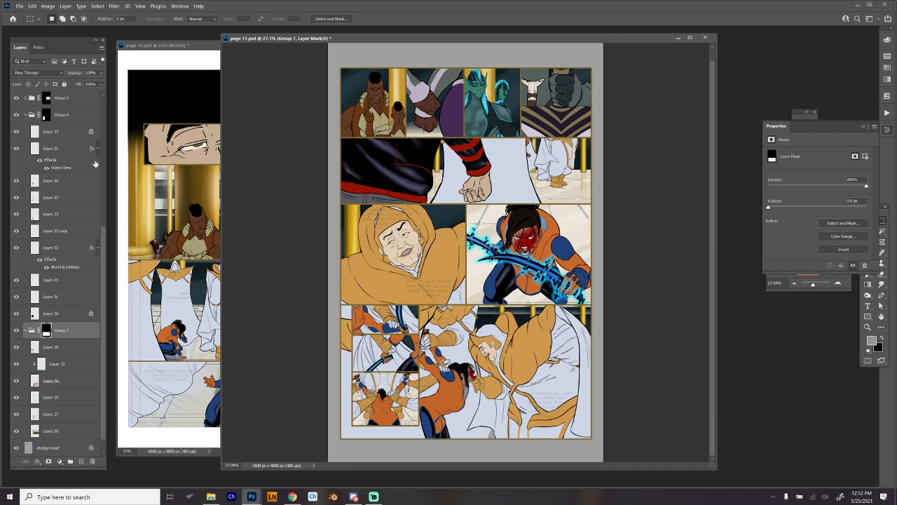
# Identify the gold divider layer in the layer stack by toggling its visibility, and select it
pyautogui.scroll(3, 98, 196)
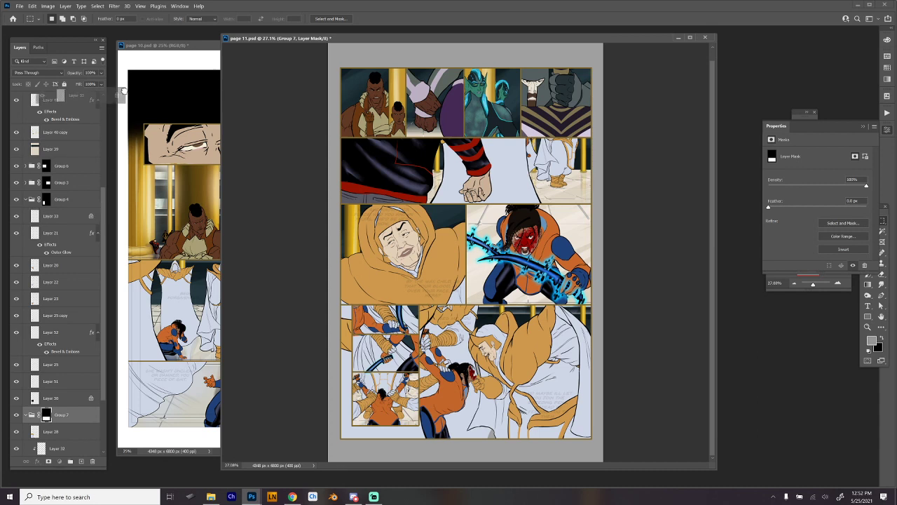
pyautogui.click(95, 217)
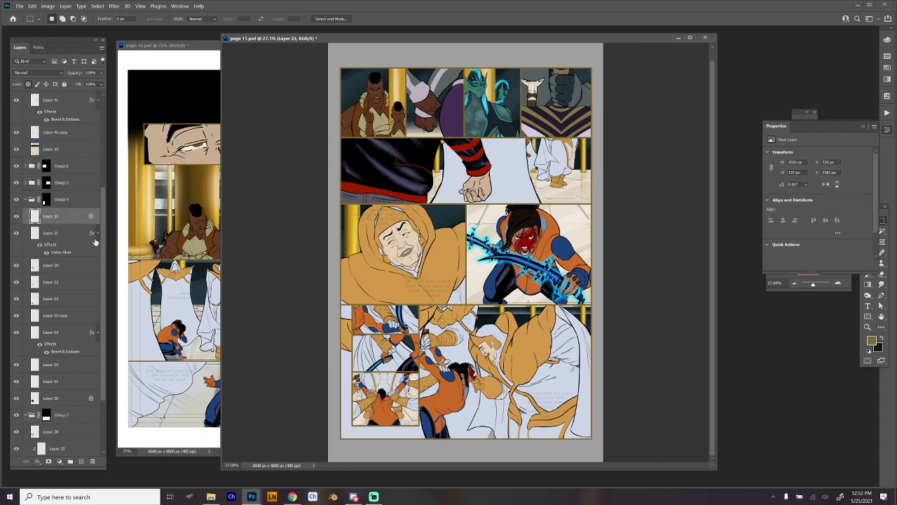
pyautogui.moveTo(105, 243); pyautogui.dragTo(107, 101)
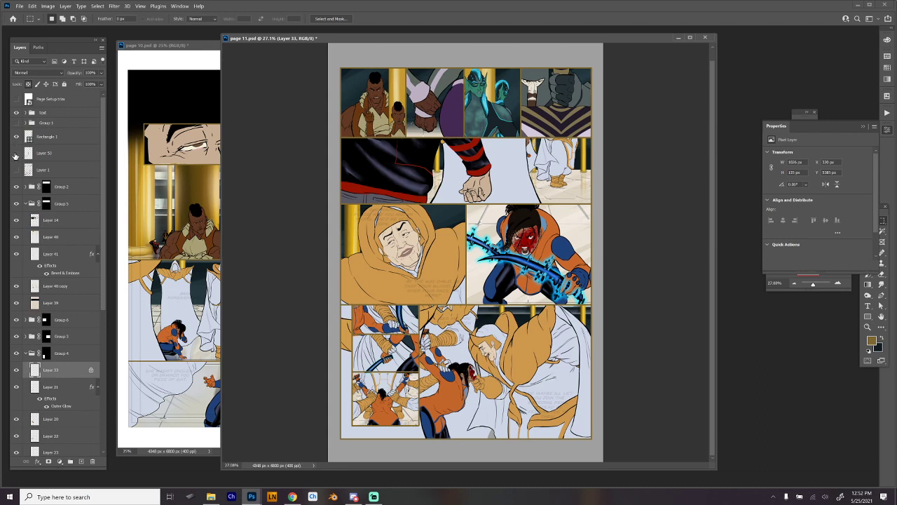
pyautogui.click(16, 153)
pyautogui.click(37, 155)
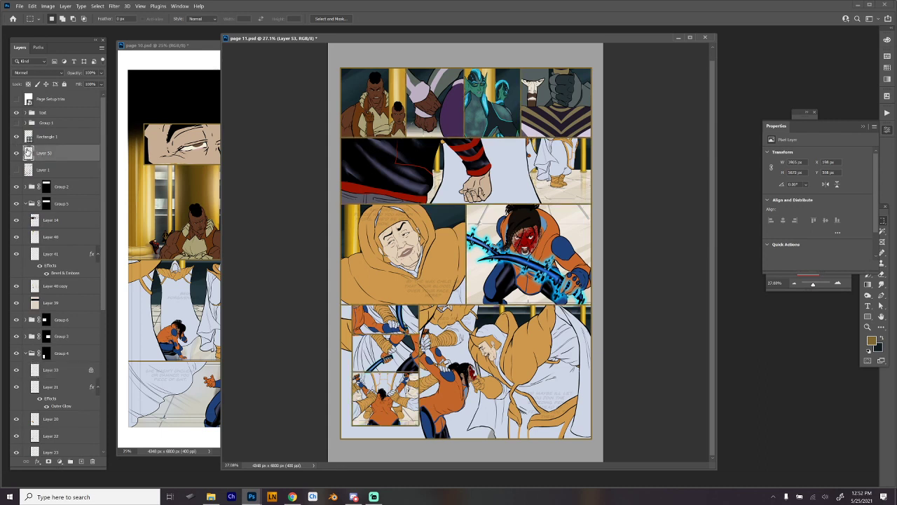
pyautogui.click(38, 462)
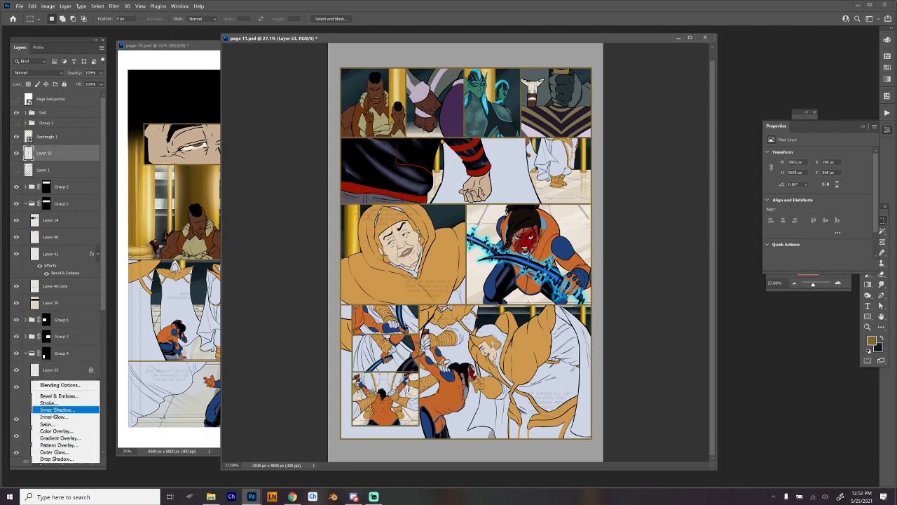
pyautogui.click(33, 152)
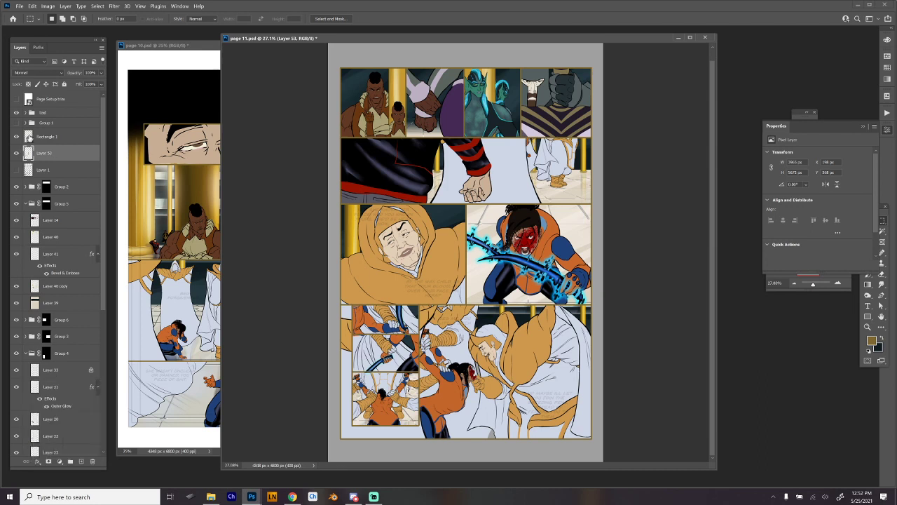
# Rasterize the Rectangle 1 outer border and merge it with the gold divider layer below it
pyautogui.keyDown('ctrl'); pyautogui.click(28, 137); pyautogui.keyUp('ctrl')
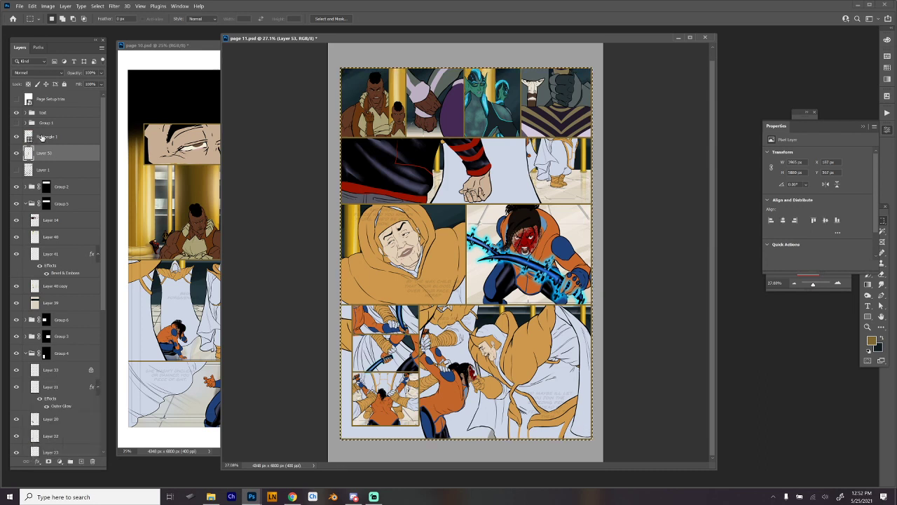
pyautogui.rightClick(61, 136)
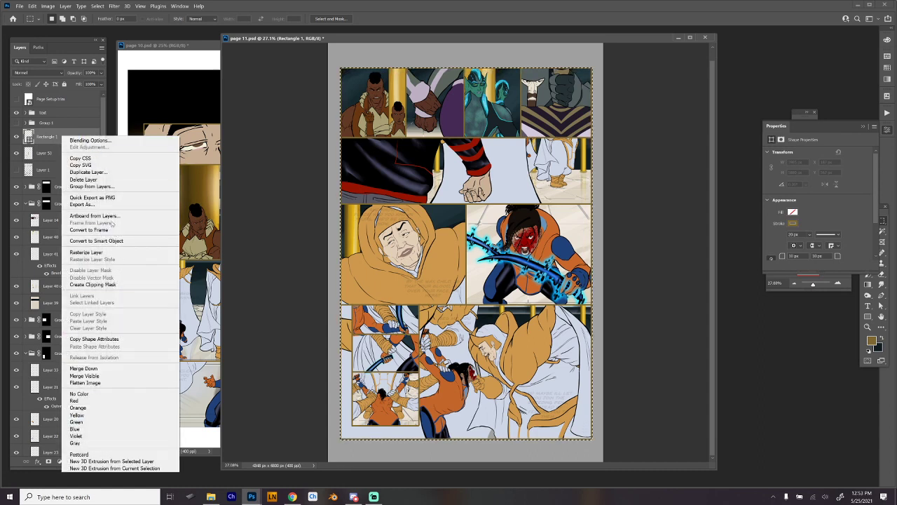
pyautogui.click(103, 251)
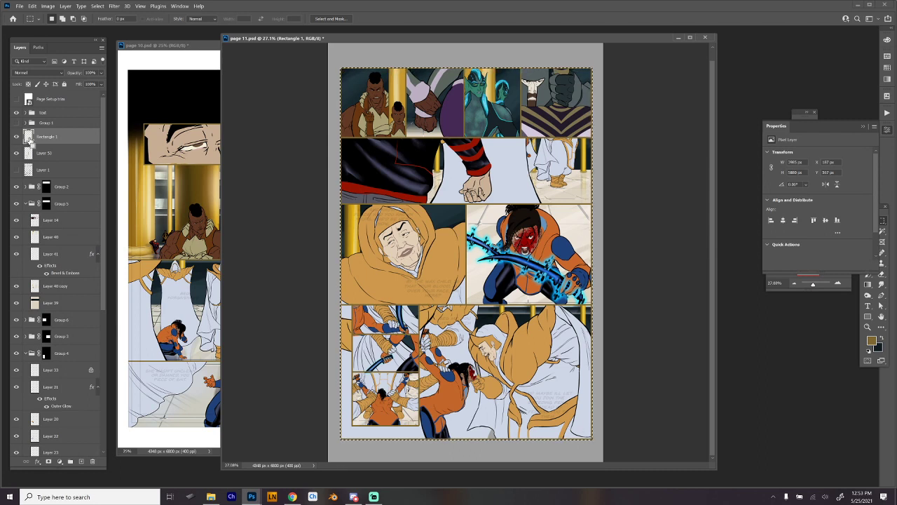
pyautogui.hotkey('ctrl', 'd')
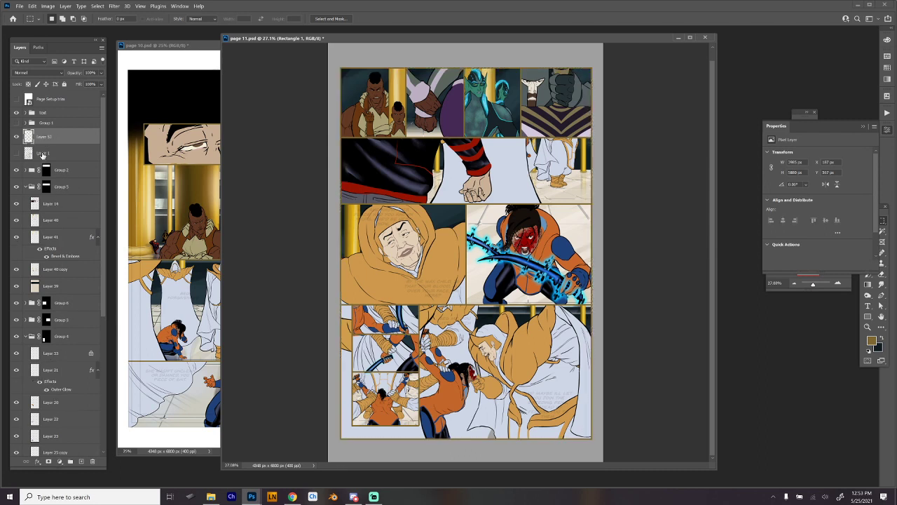
pyautogui.hotkey('ctrl', 'e')
pyautogui.click(32, 460)
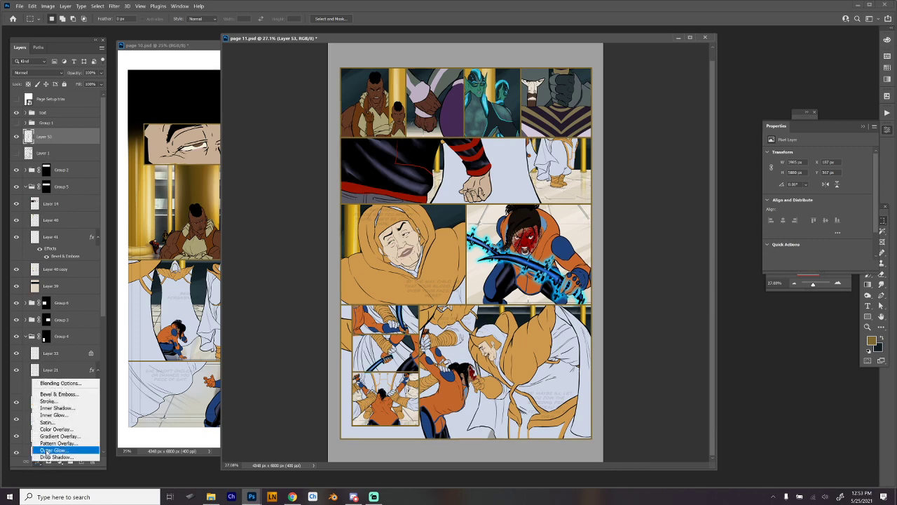
pyautogui.click(49, 409)
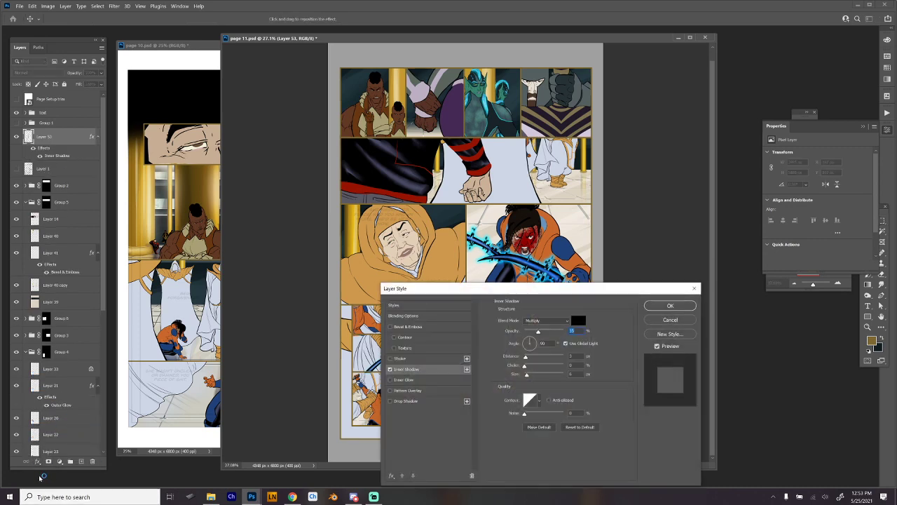
pyautogui.press('Escape')
# Add a black outside Stroke effect at 100% opacity to the merged border layer
pyautogui.click(39, 463)
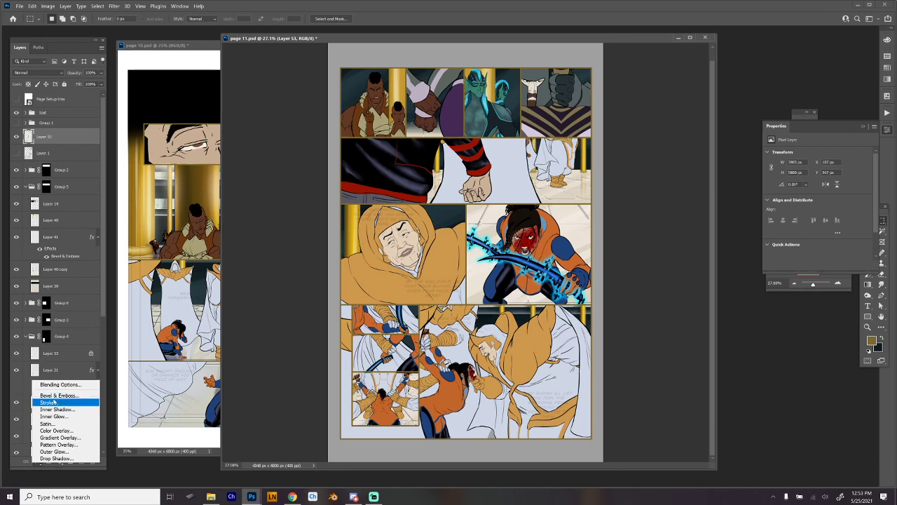
pyautogui.click(49, 402)
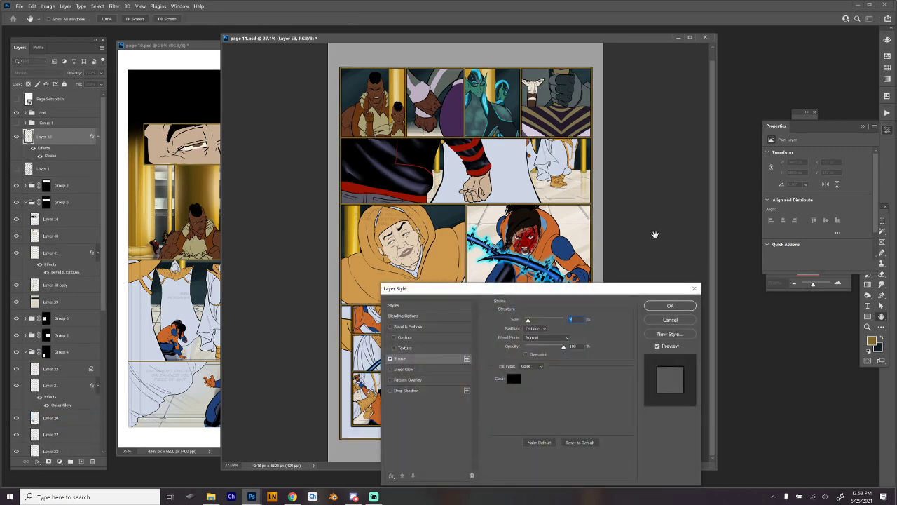
pyautogui.click(670, 306)
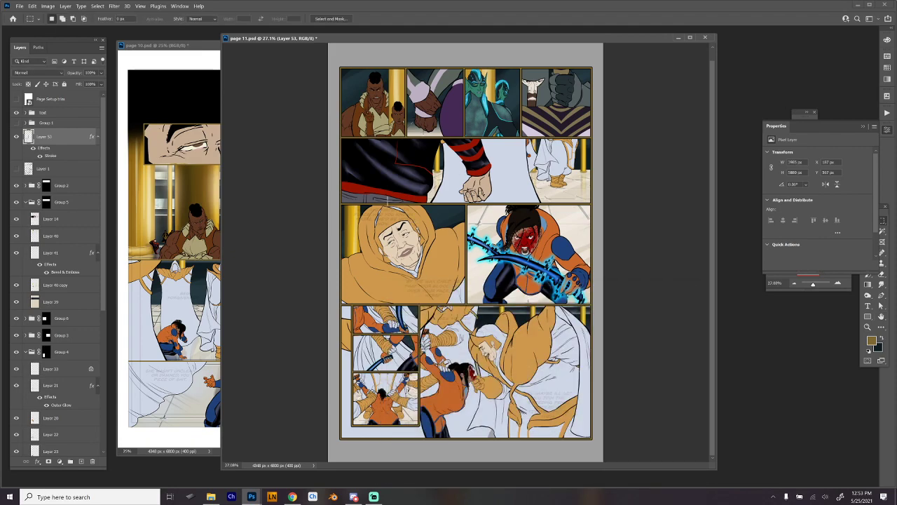
# Recolour the merged border and dividers white by setting the layer's Hue/Saturation lightness to +100
pyautogui.scroll(-2, 425, 214)
pyautogui.scroll(5, 440, 220)
pyautogui.scroll(-6, 473, 219)
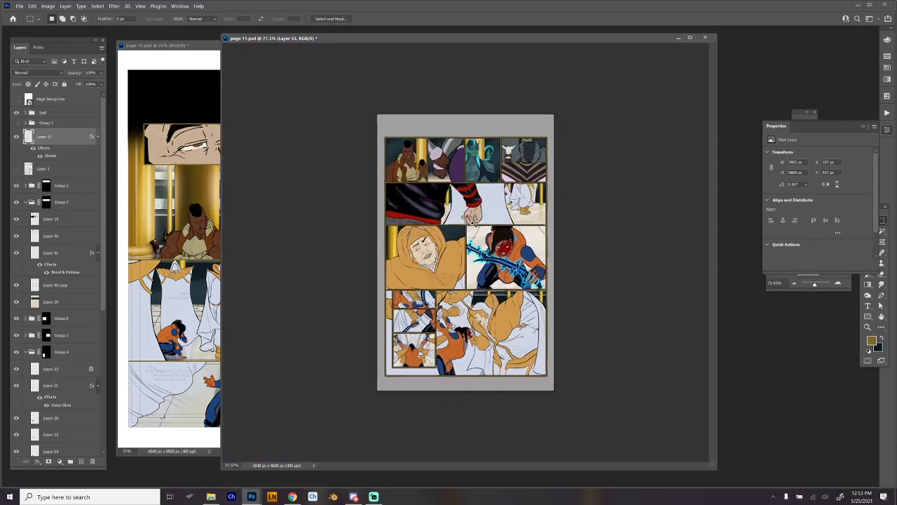
pyautogui.scroll(-1, 473, 221)
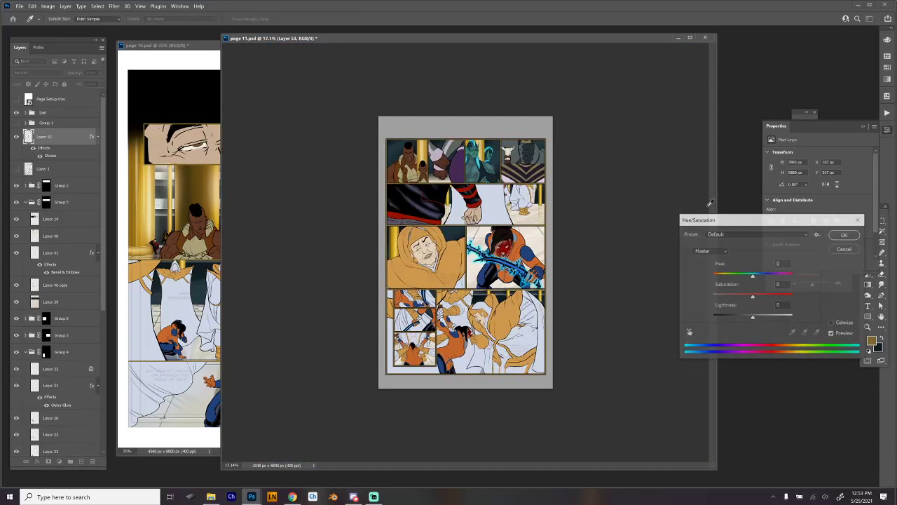
pyautogui.hotkey('ctrl', 'u')
pyautogui.click(794, 315)
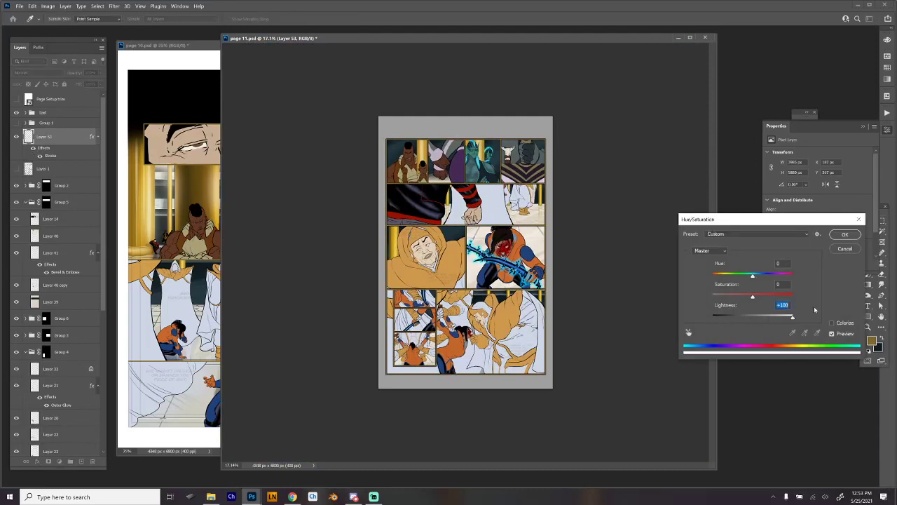
pyautogui.click(843, 234)
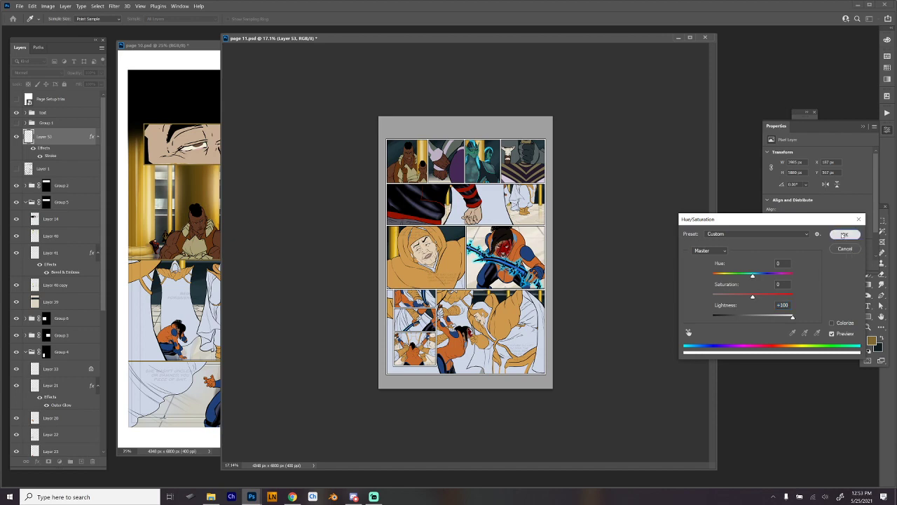
pyautogui.scroll(-3, 534, 214)
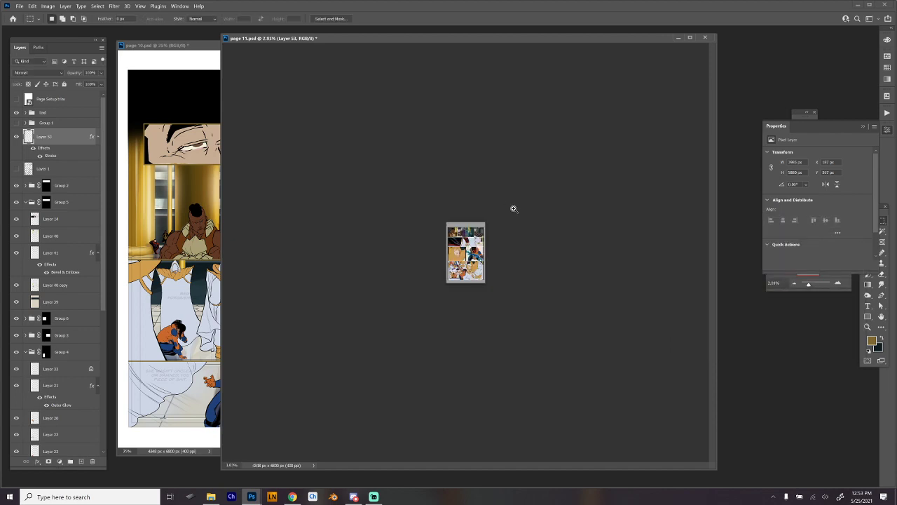
# Select the grey page margin around the panels of page 11 and fill it with white
pyautogui.scroll(6, 512, 206)
pyautogui.scroll(-5, 559, 219)
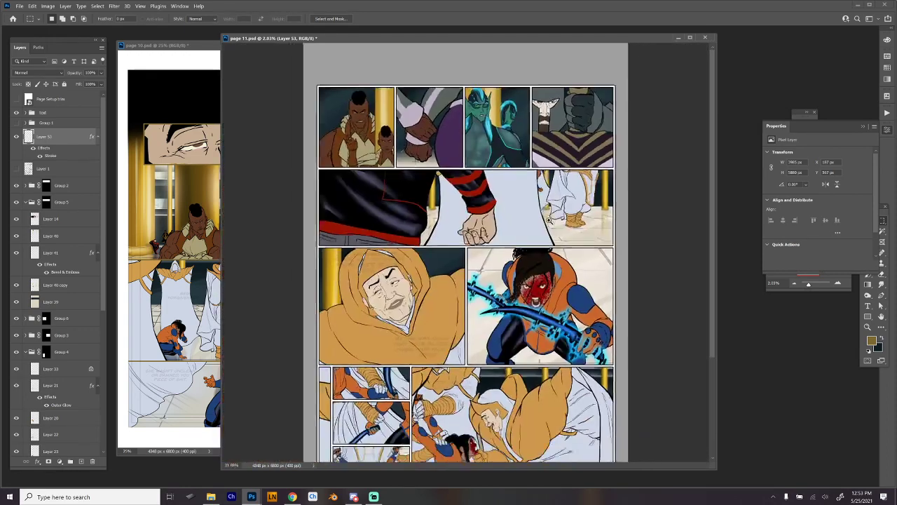
pyautogui.scroll(2, 544, 222)
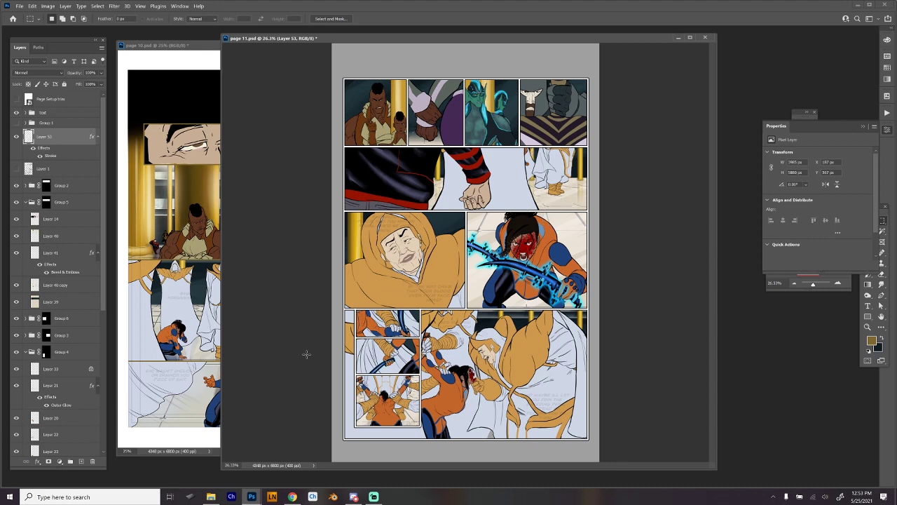
pyautogui.scroll(-1, 387, 184)
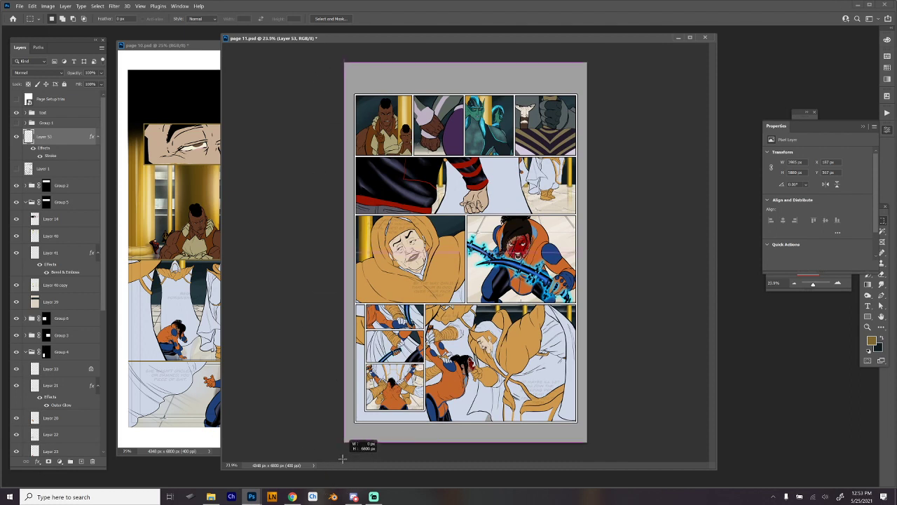
pyautogui.press('w')
pyautogui.click(366, 432)
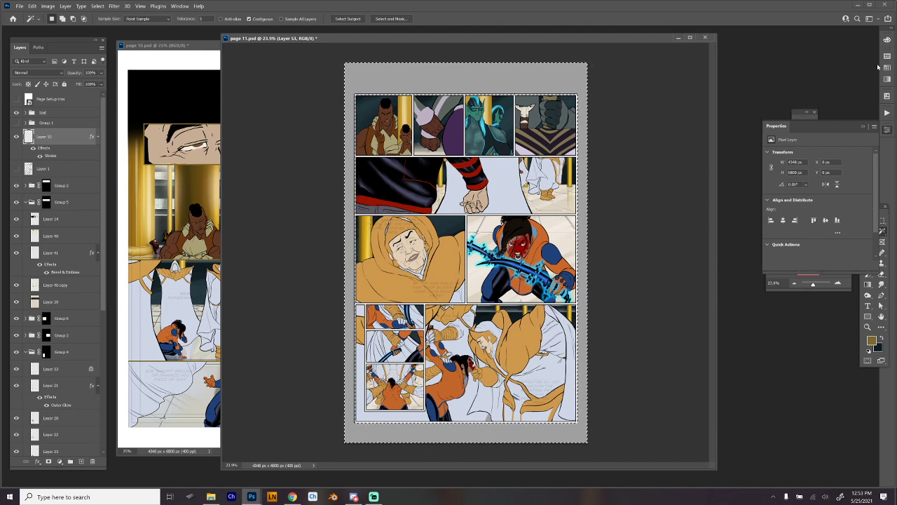
pyautogui.press('F6')
pyautogui.press('d')
pyautogui.press('x')
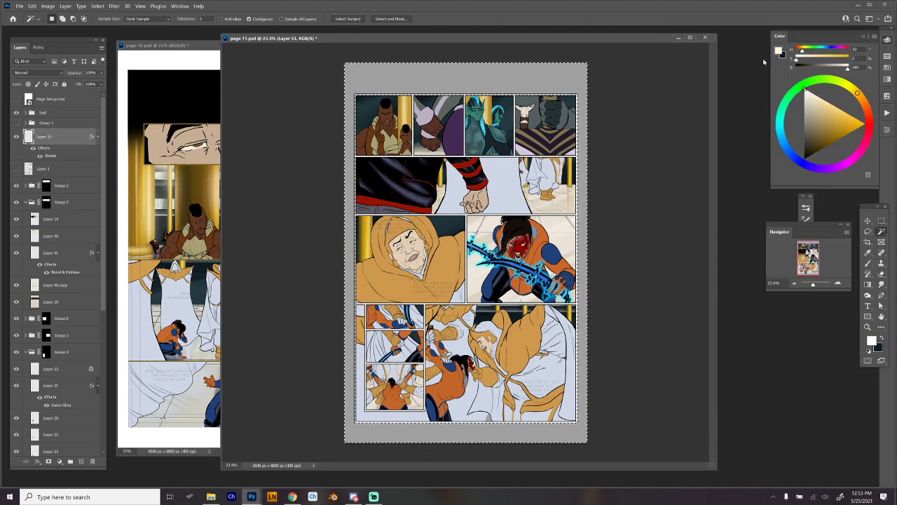
pyautogui.hotkey('alt', 'BackSpace')
pyautogui.hotkey('ctrl', 'd')
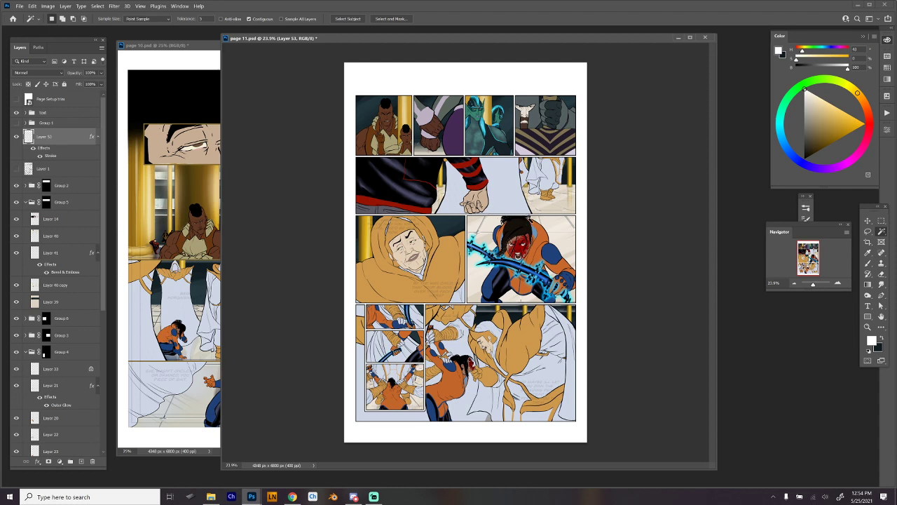
# Switch to page 10 and recolour its Layer 42 panel dividers white by setting the Hue/Saturation lightness to +100
pyautogui.click(176, 42)
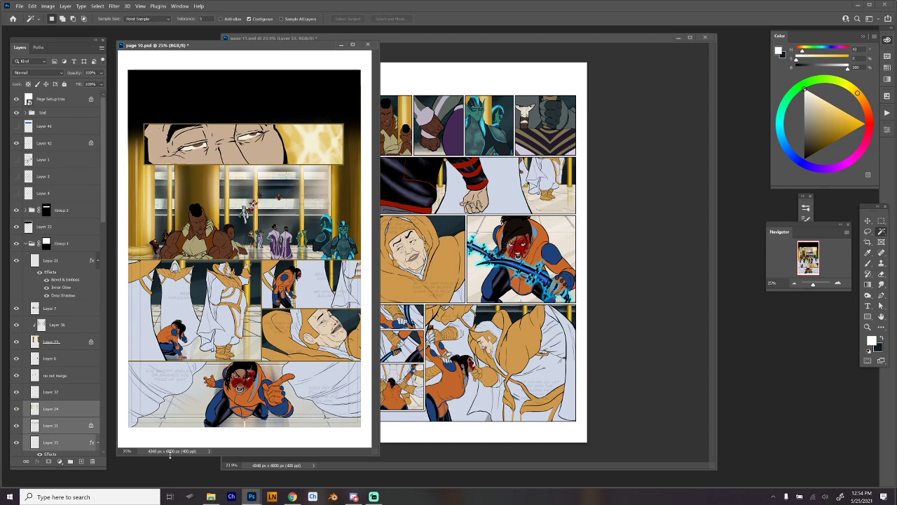
pyautogui.click(17, 143)
pyautogui.click(37, 144)
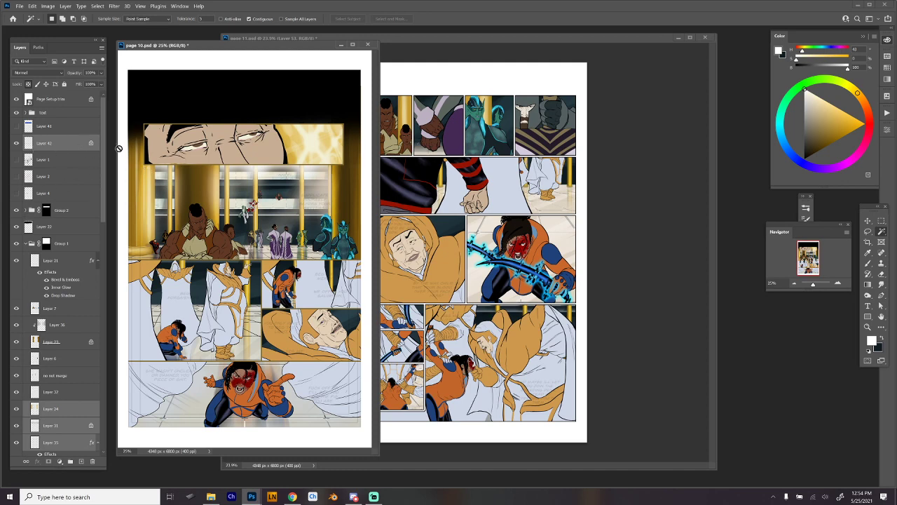
pyautogui.click(88, 144)
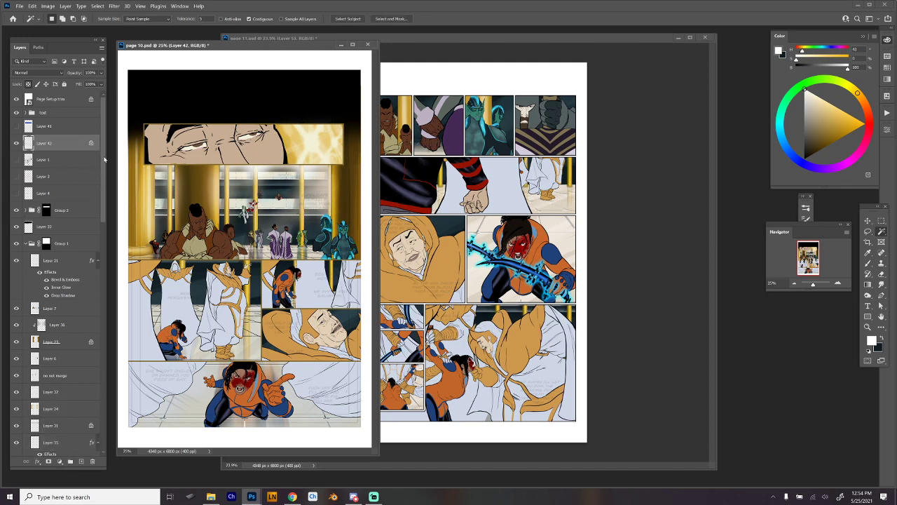
pyautogui.hotkey('ctrl', 'u')
pyautogui.moveTo(750, 317); pyautogui.dragTo(893, 319)
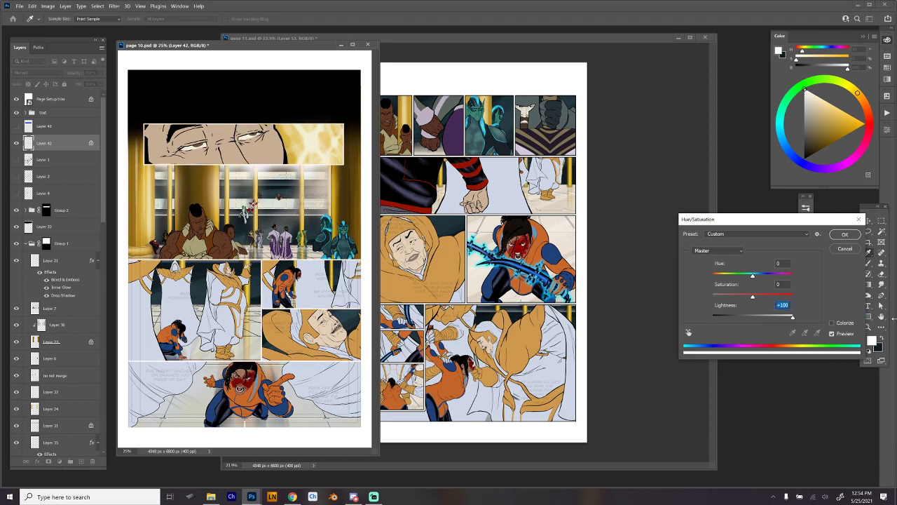
pyautogui.press('Return')
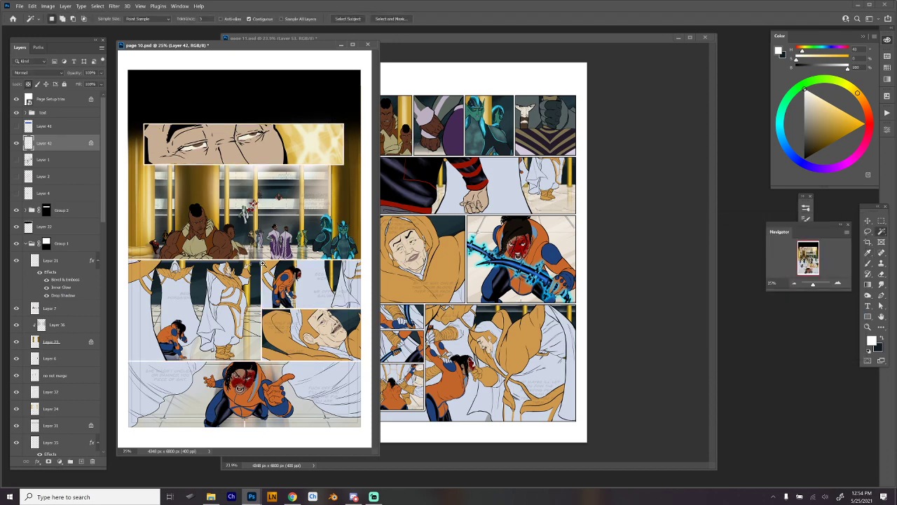
# Add a black outside Stroke effect at 100% opacity to the Layer 42 dividers of page 10
pyautogui.scroll(2, 263, 264)
pyautogui.scroll(-4, 288, 267)
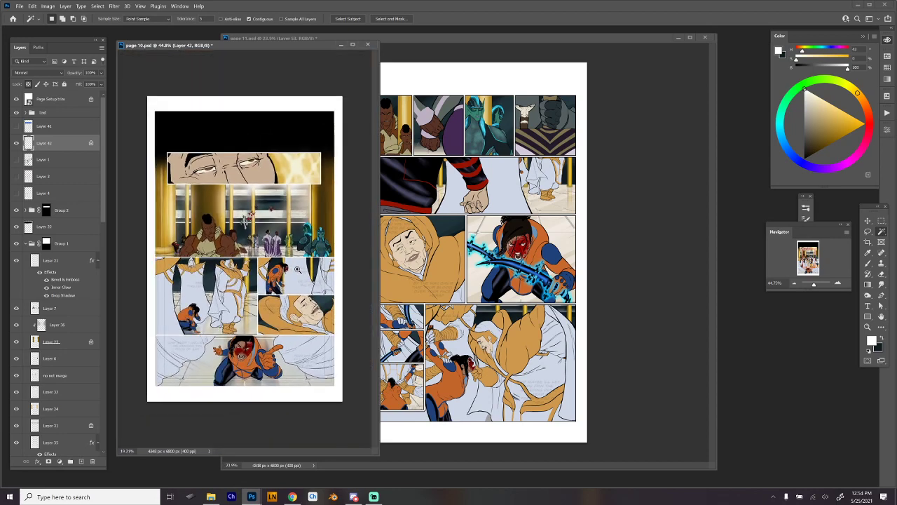
pyautogui.scroll(1, 297, 269)
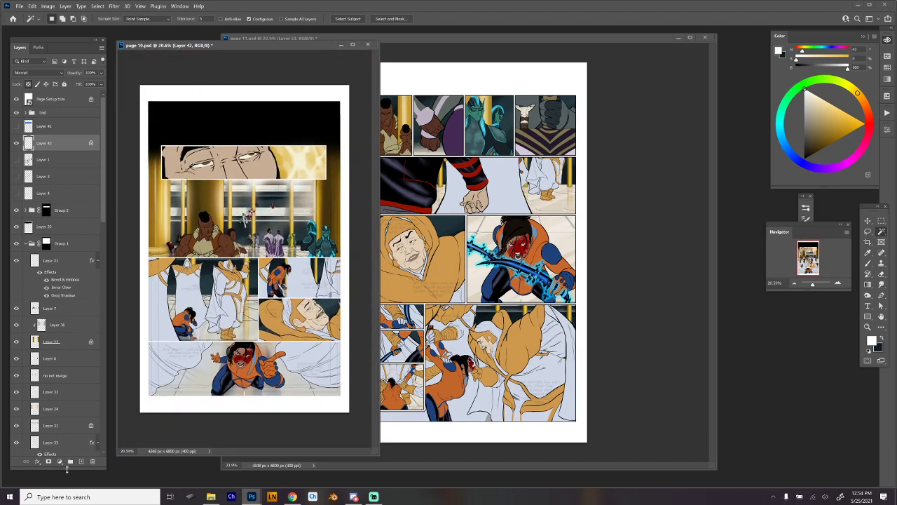
pyautogui.click(37, 461)
pyautogui.click(48, 401)
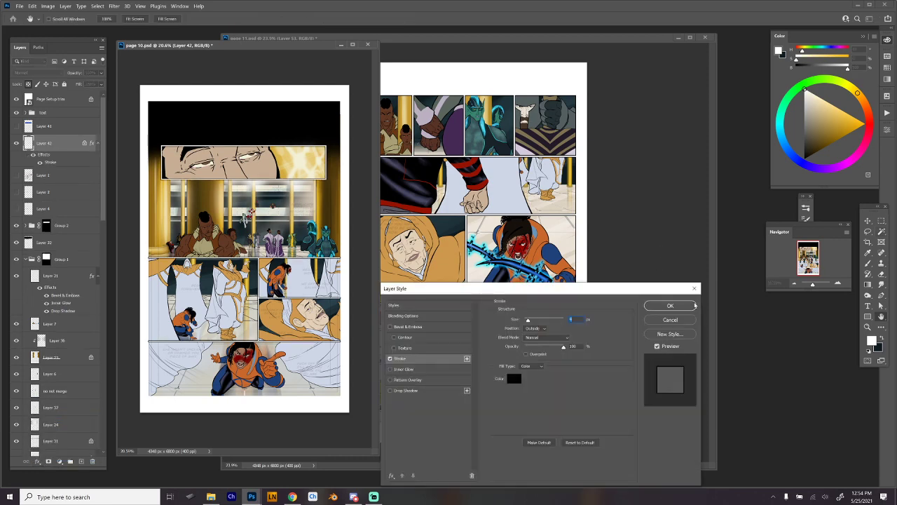
pyautogui.click(670, 306)
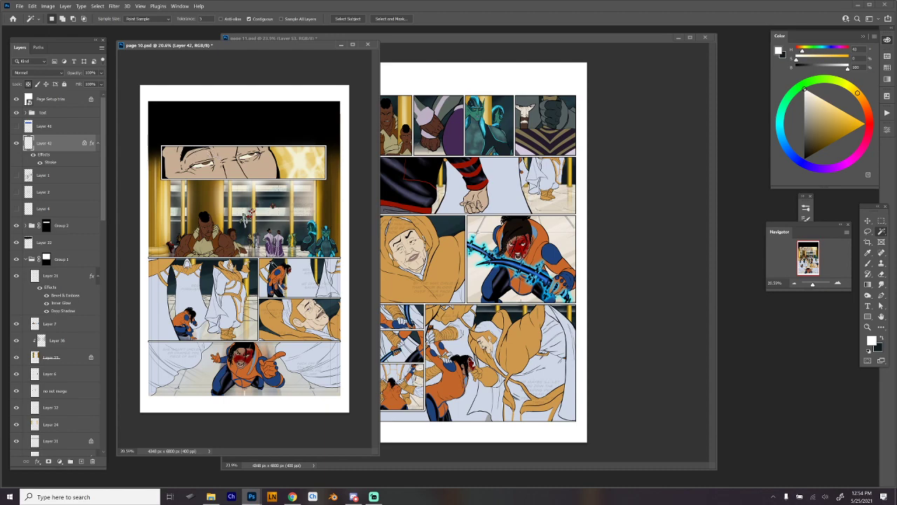
pyautogui.scroll(3, 250, 271)
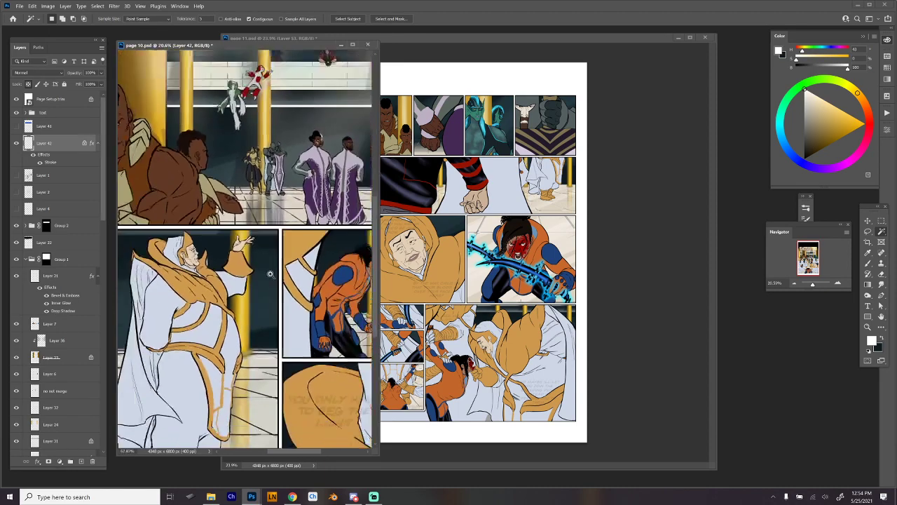
# Return to page 11 and inspect its white, black-outlined panel borders up close
pyautogui.click(477, 57)
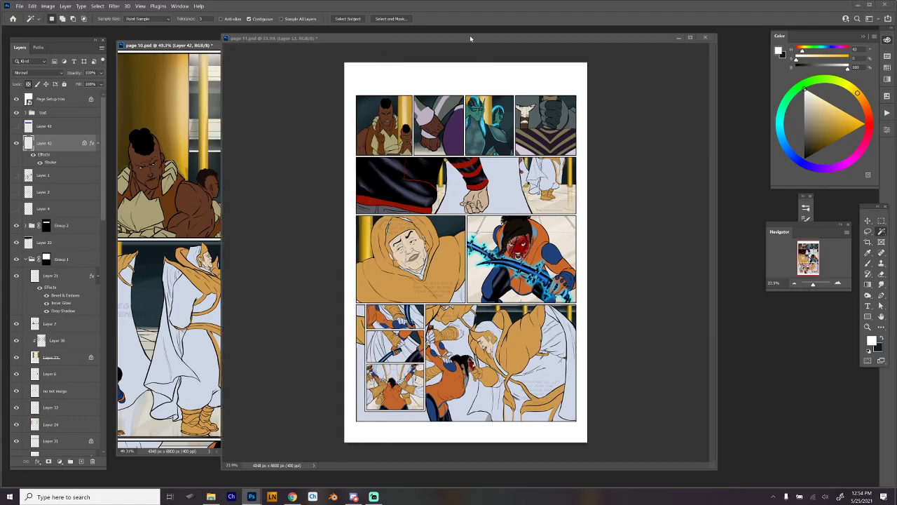
pyautogui.scroll(4, 413, 275)
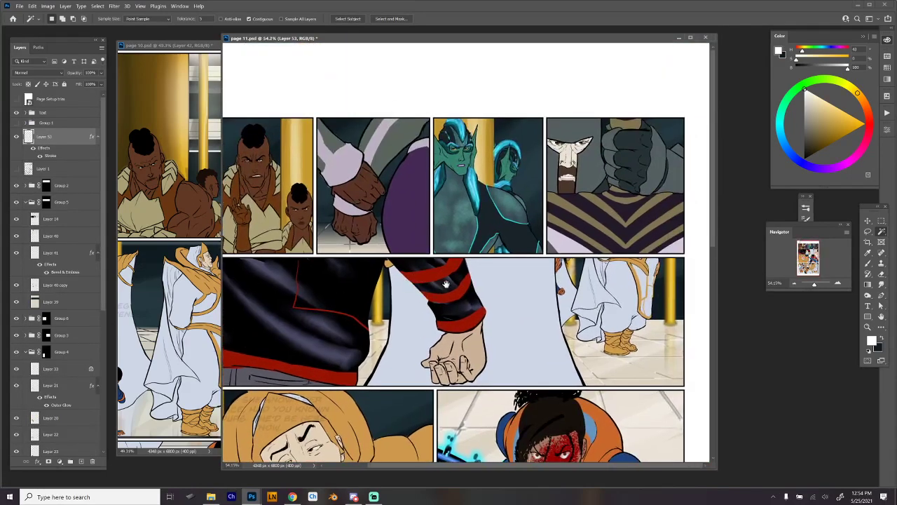
pyautogui.moveTo(445, 284); pyautogui.dragTo(531, 243)
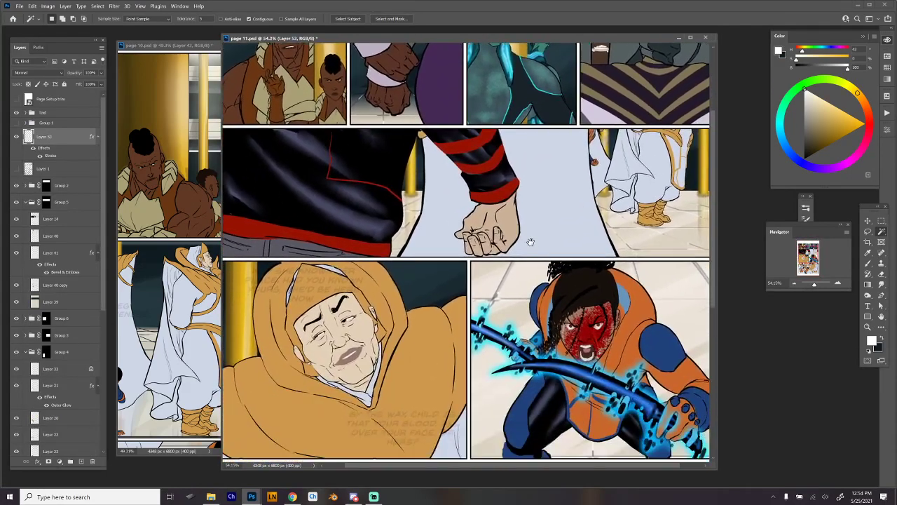
pyautogui.moveTo(587, 327); pyautogui.dragTo(540, 258)
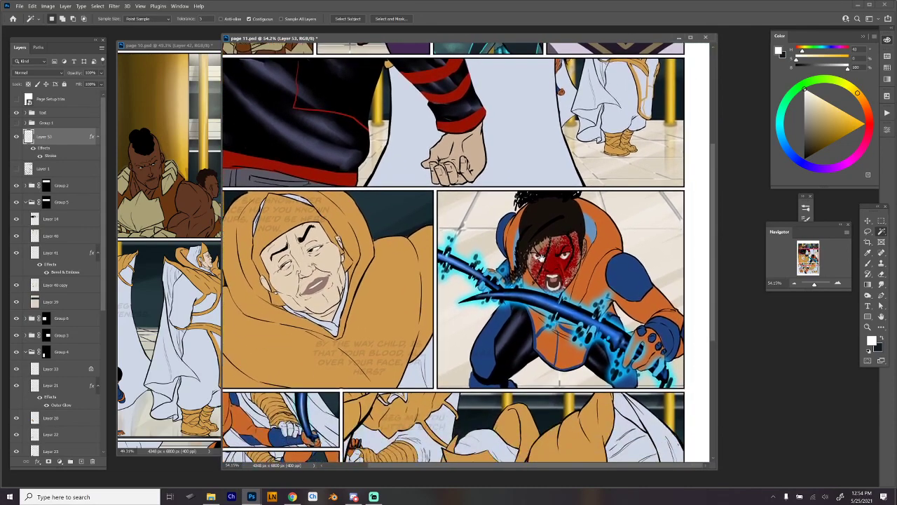
pyautogui.scroll(-5, 541, 258)
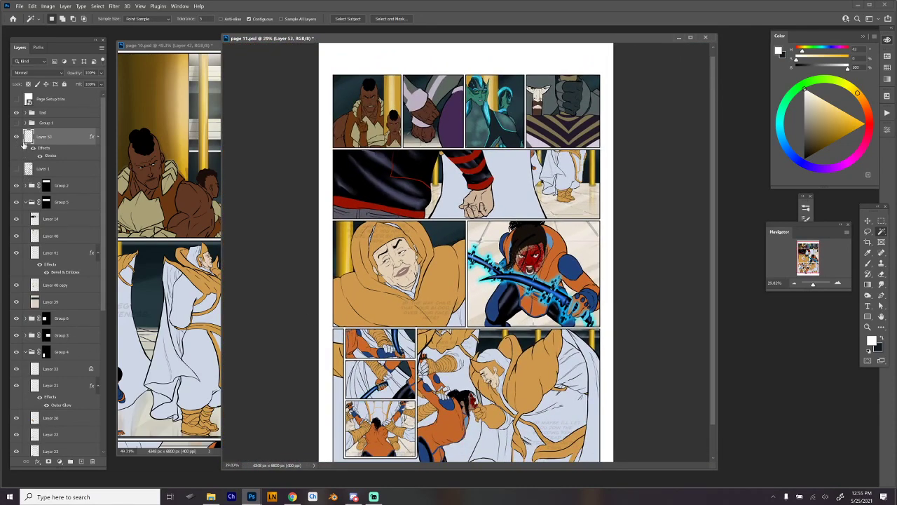
# Widen the page 10 window and compare its original gold dividers with the white, black-outlined version
pyautogui.click(152, 53)
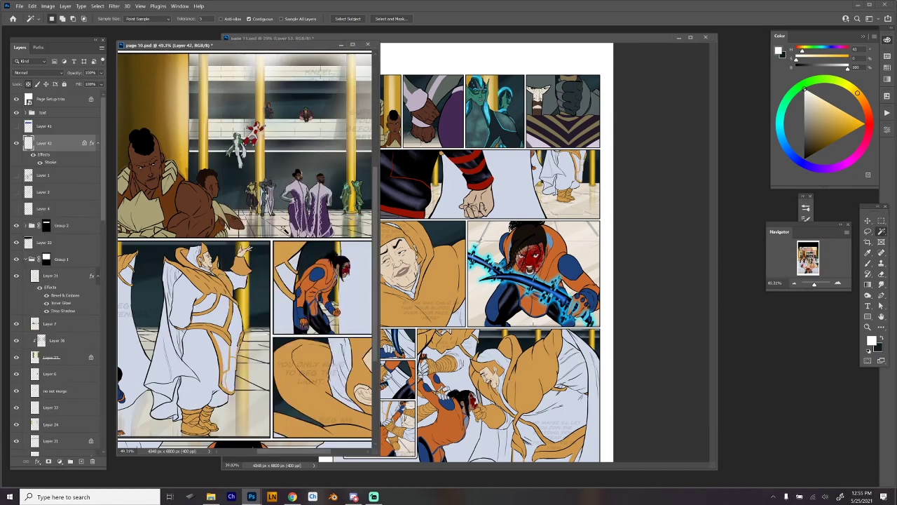
pyautogui.scroll(-3, 284, 230)
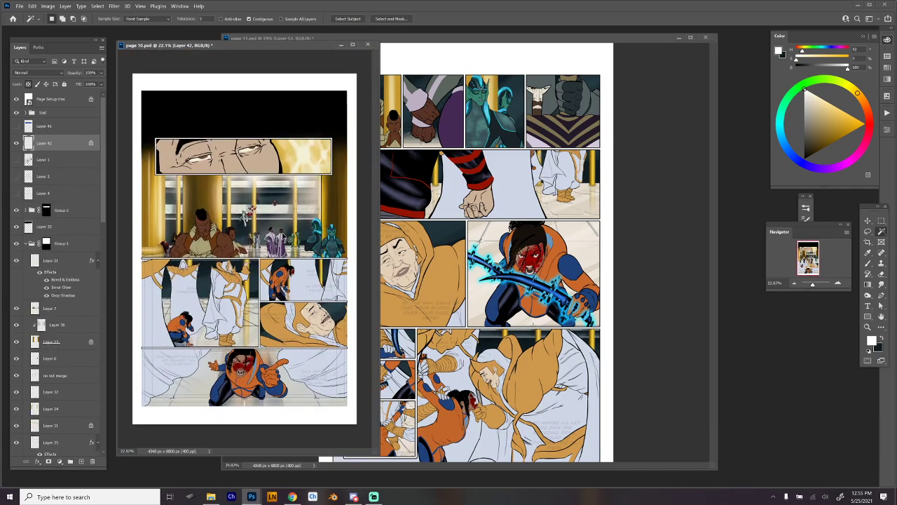
pyautogui.scroll(1, 263, 314)
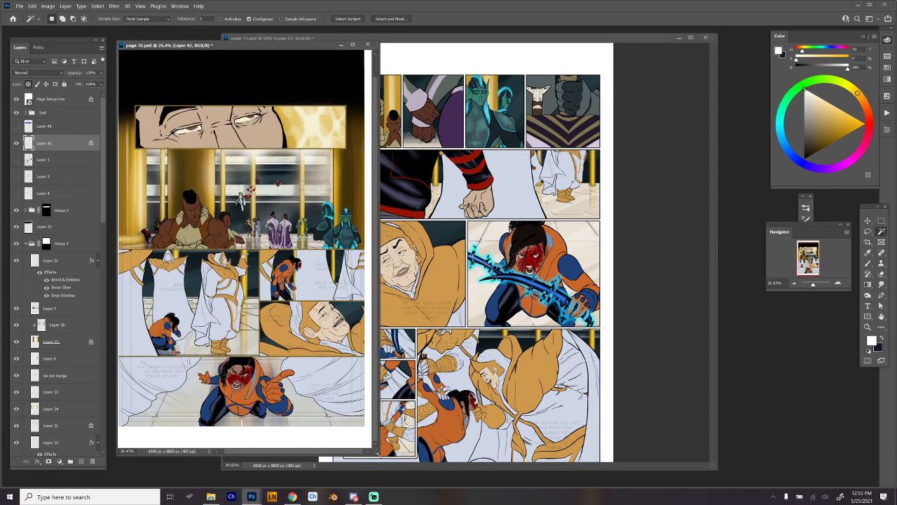
pyautogui.moveTo(377, 454); pyautogui.dragTo(553, 455)
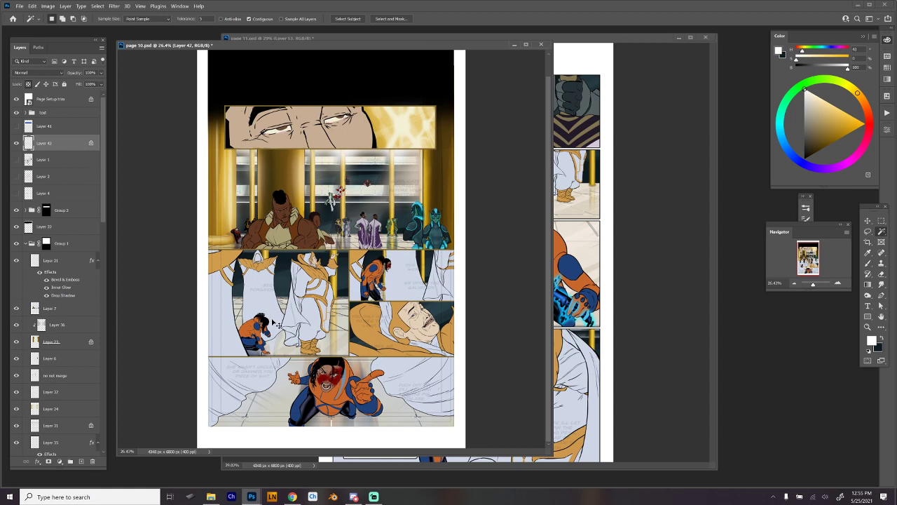
pyautogui.press('F2')
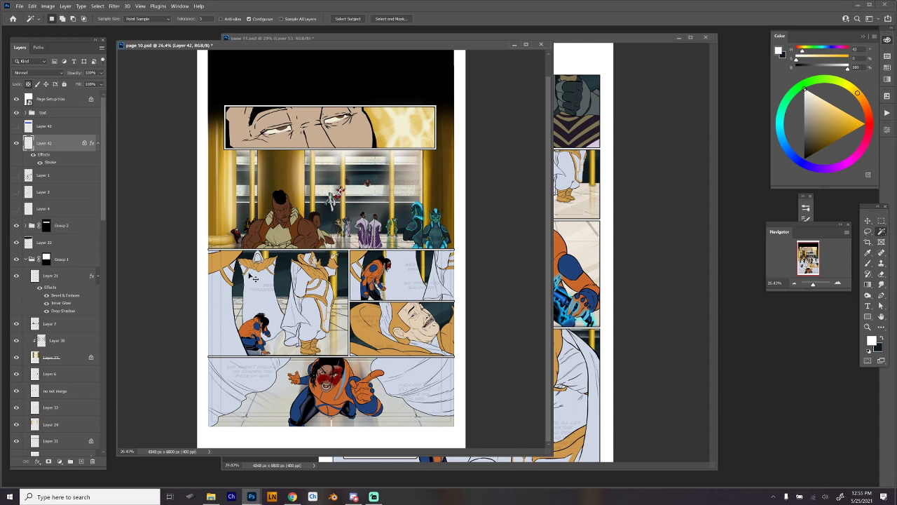
pyautogui.scroll(-1, 271, 282)
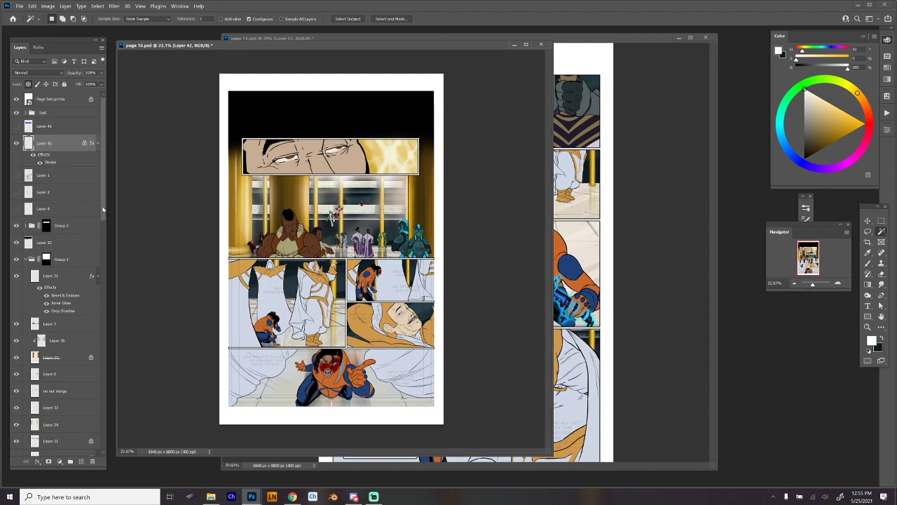
# Save the page 10 and page 11 documents with their new borders
pyautogui.scroll(-15, 103, 209)
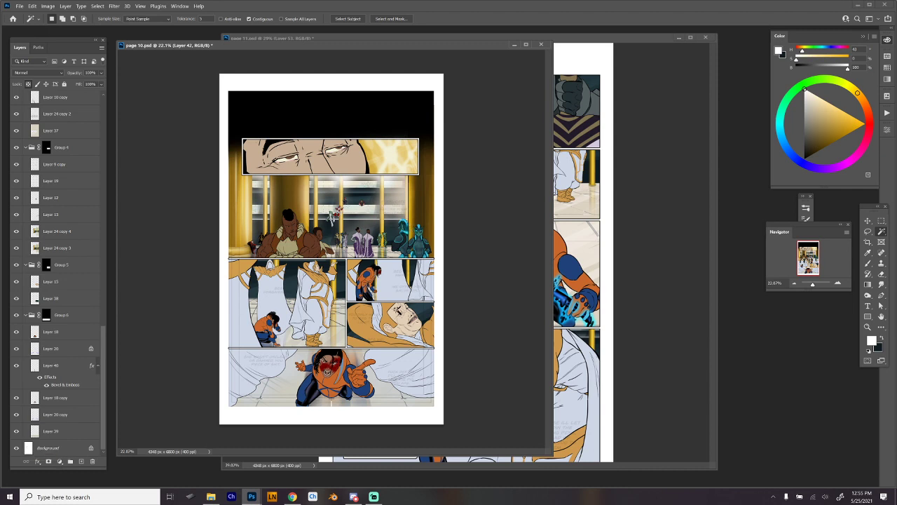
pyautogui.hotkey('ctrl', 's')
pyautogui.click(571, 40)
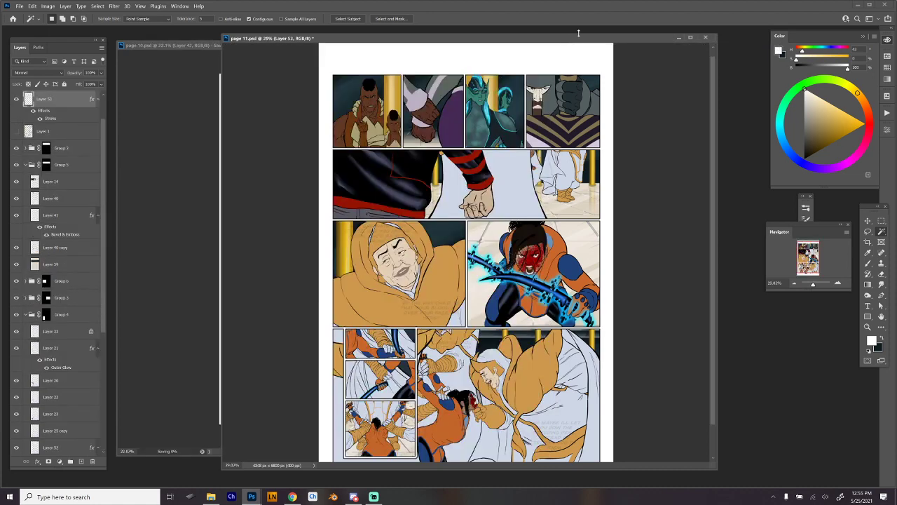
pyautogui.scroll(-1, 610, 250)
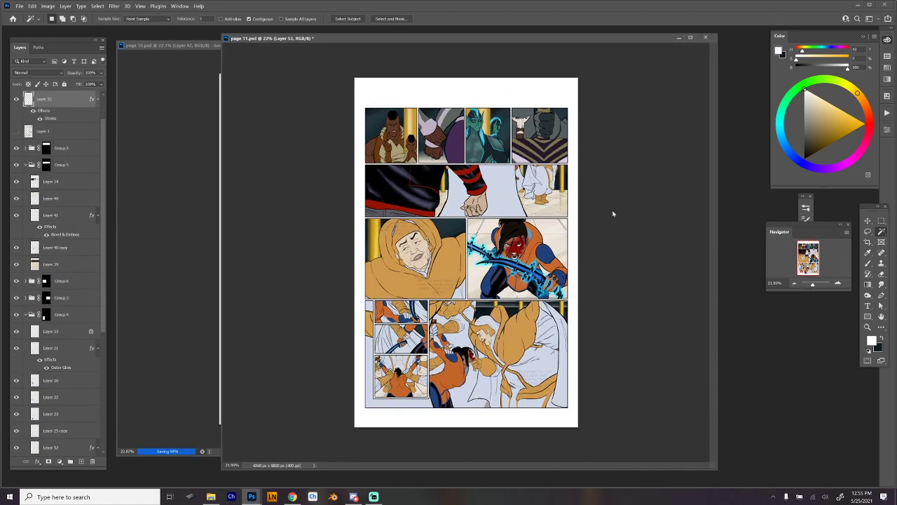
pyautogui.hotkey('ctrl', 's')
pyautogui.press('b')
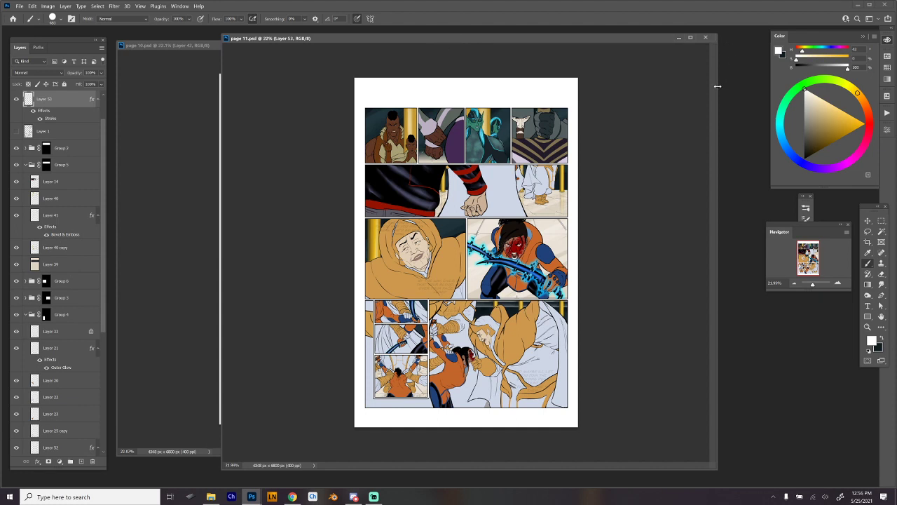
# Narrow the page 11 and page 10 windows to fit their pages and move page 11 closer to page 10
pyautogui.moveTo(717, 86); pyautogui.dragTo(485, 140)
pyautogui.click(497, 46)
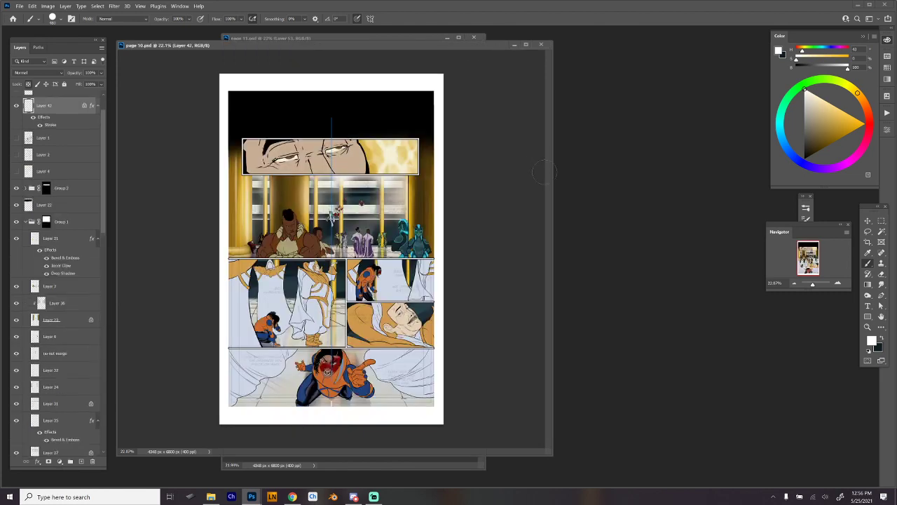
pyautogui.moveTo(553, 169); pyautogui.dragTo(351, 200)
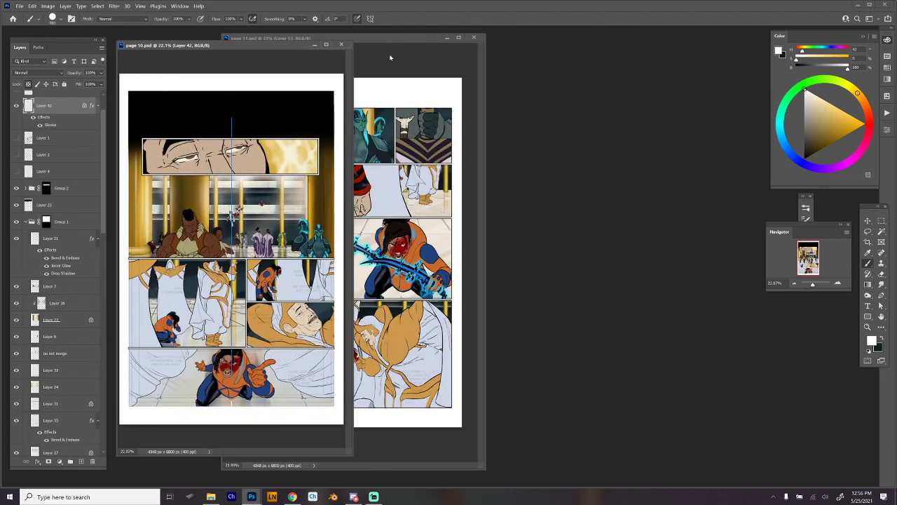
pyautogui.moveTo(378, 40); pyautogui.dragTo(314, 51)
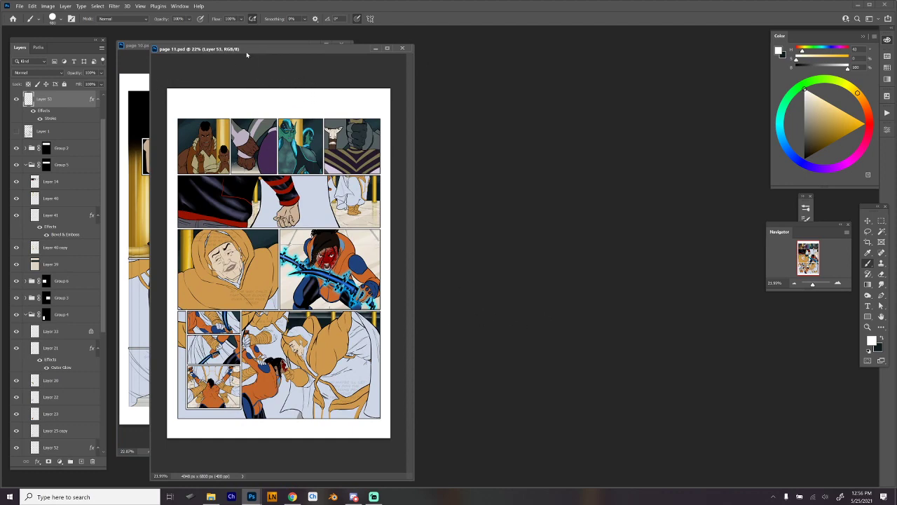
pyautogui.moveTo(249, 50); pyautogui.dragTo(275, 44)
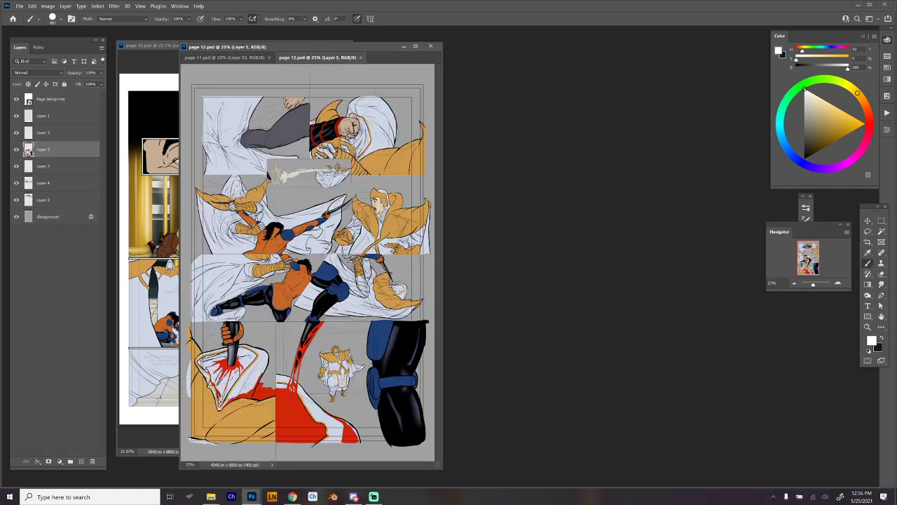
# Enlarge the page 12 window and arrange it as a separate window, leaving pages 10 and 11 grouped together
pyautogui.moveTo(442, 436); pyautogui.dragTo(643, 406)
pyautogui.moveTo(364, 47); pyautogui.dragTo(217, 55)
pyautogui.click(402, 50)
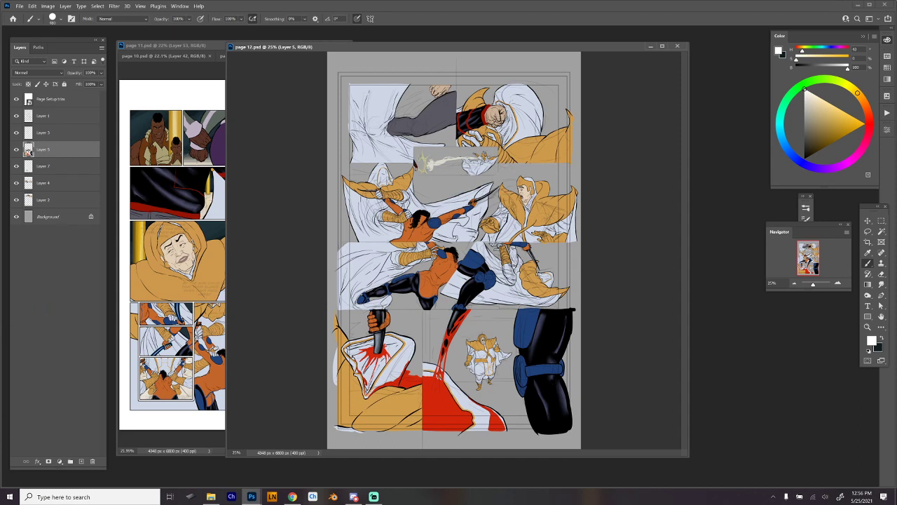
# Bring page 10 to the front of its group and arrange it side by side with a narrowed page 12 window
pyautogui.hotkey('alt', 'Tab')
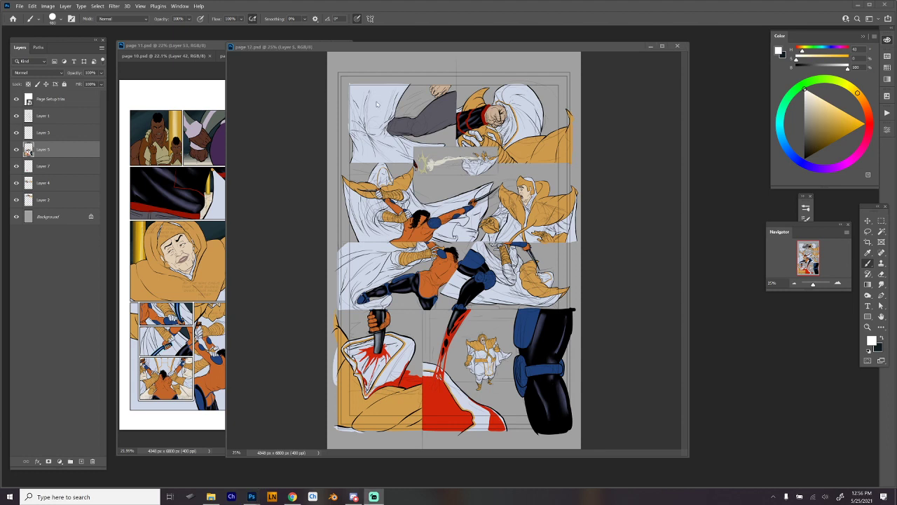
pyautogui.click(176, 45)
pyautogui.click(169, 56)
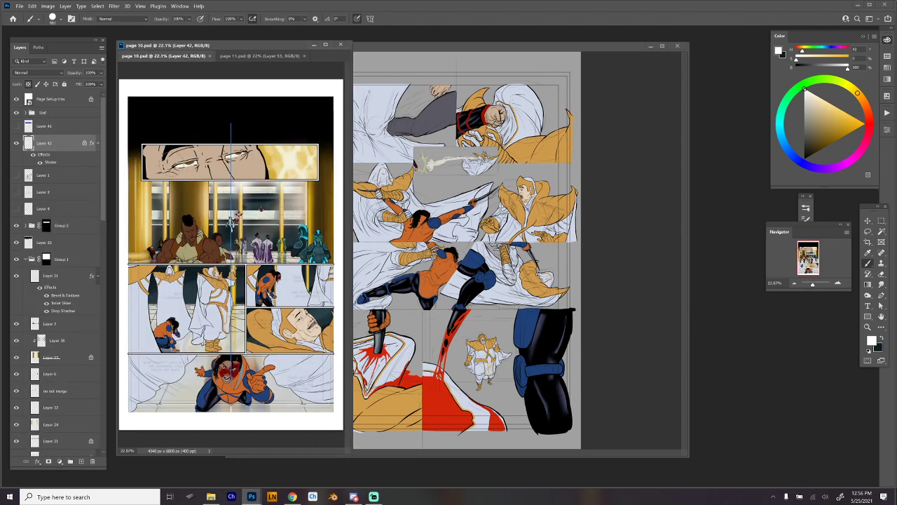
pyautogui.click(529, 126)
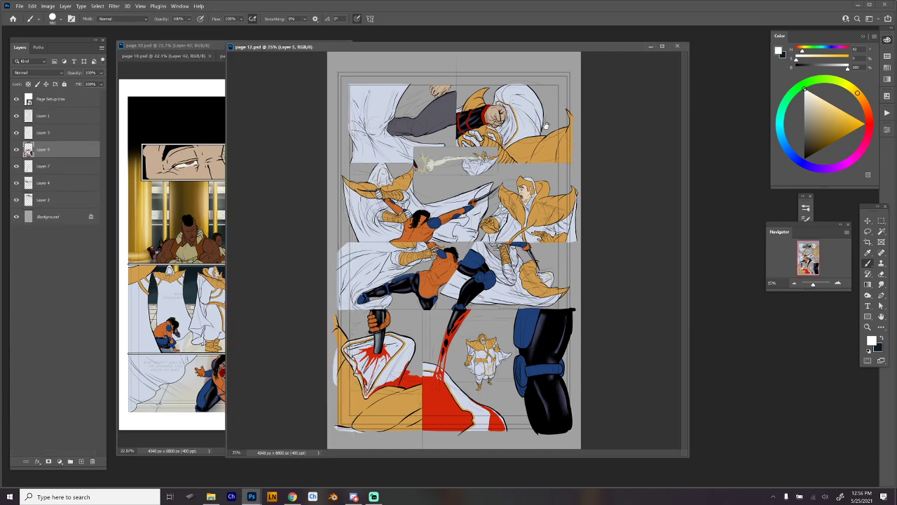
pyautogui.moveTo(205, 47); pyautogui.dragTo(188, 43)
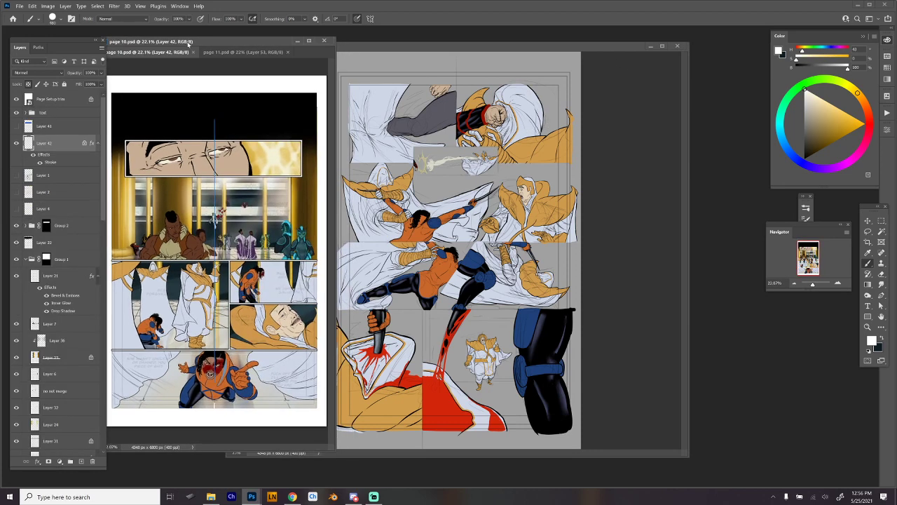
pyautogui.click(233, 177)
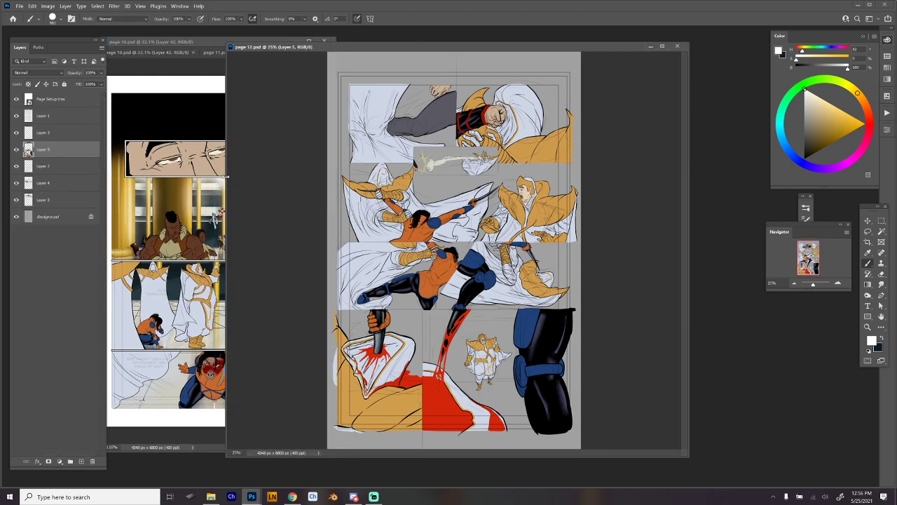
pyautogui.moveTo(226, 176); pyautogui.dragTo(342, 173)
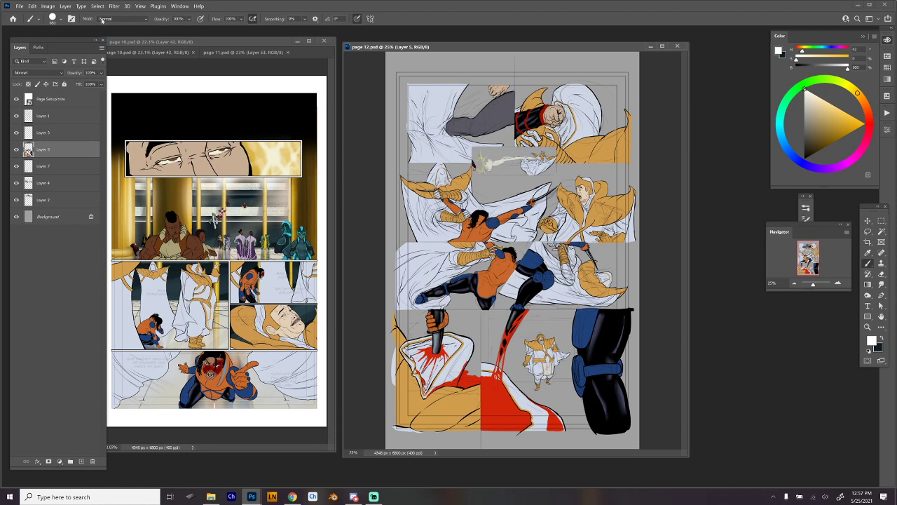
pyautogui.hotkey('alt', 'Tab')
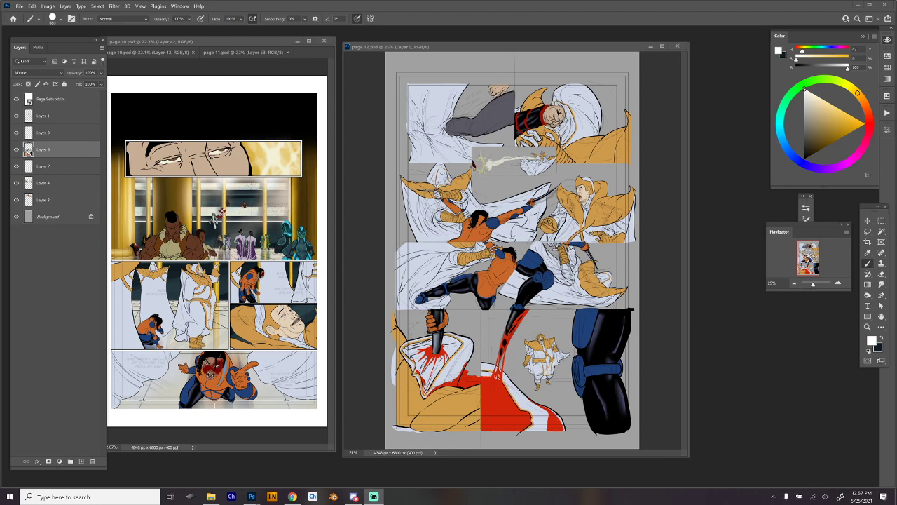
pyautogui.click(403, 47)
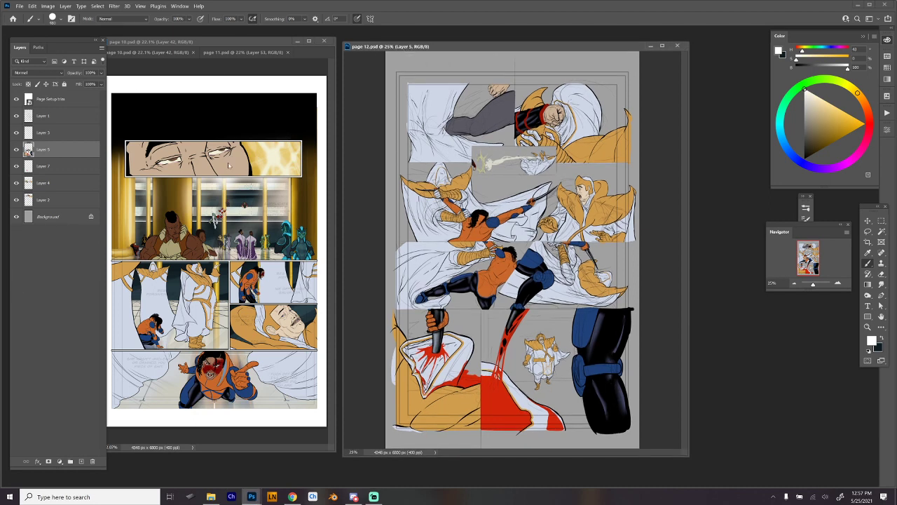
# Hide Layer 1 on page 12, check the contents of Layers 5 and 7, and merge Layer 5 down into Layer 7
pyautogui.click(16, 117)
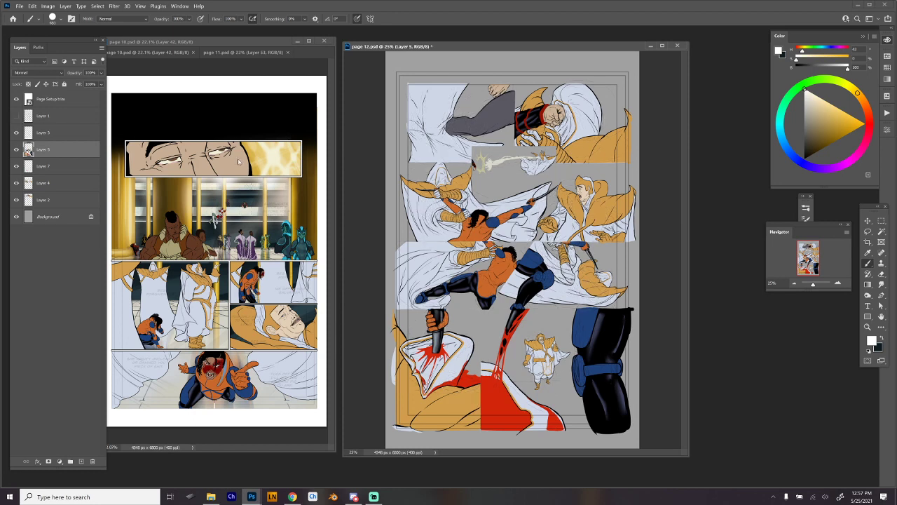
pyautogui.press('m')
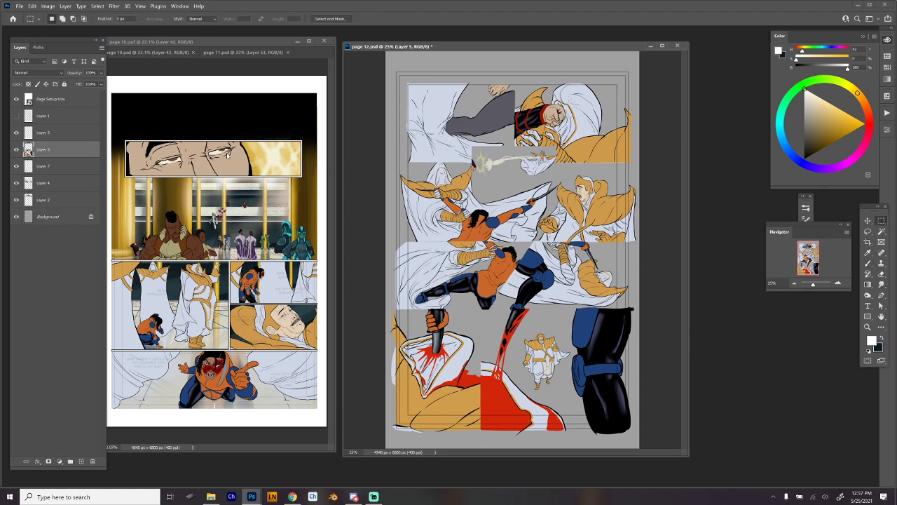
pyautogui.click(17, 150)
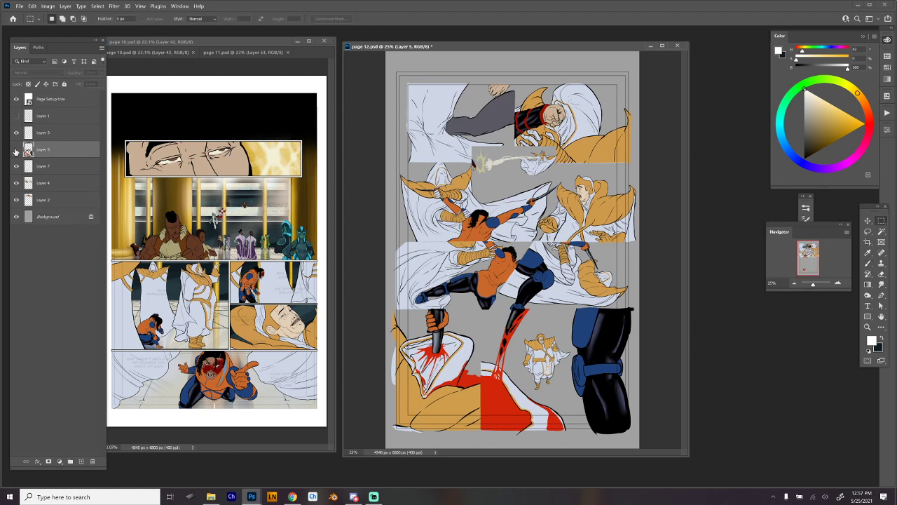
pyautogui.click(16, 150)
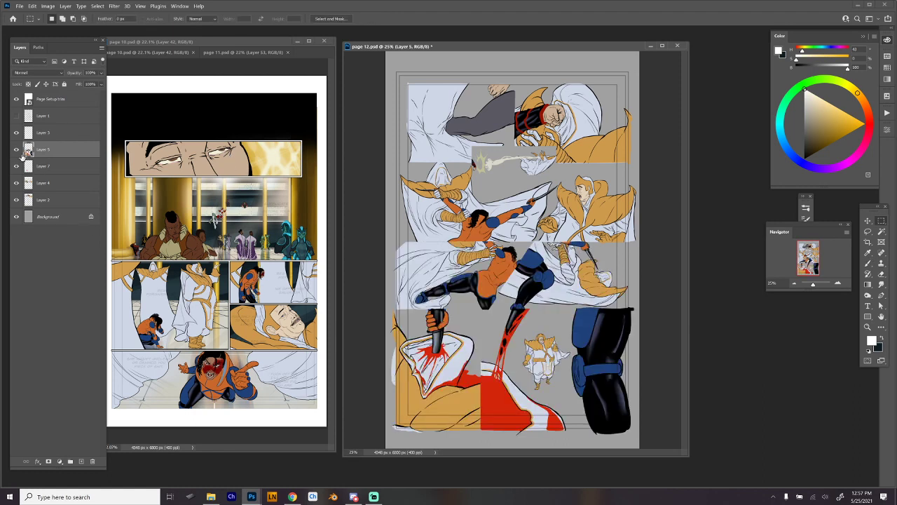
pyautogui.click(17, 149)
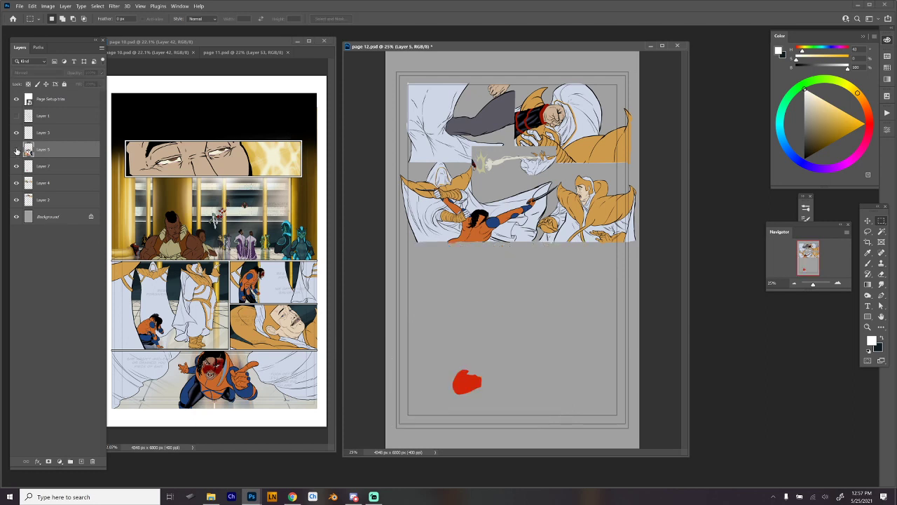
pyautogui.click(16, 149)
pyautogui.click(16, 149)
pyautogui.click(16, 149)
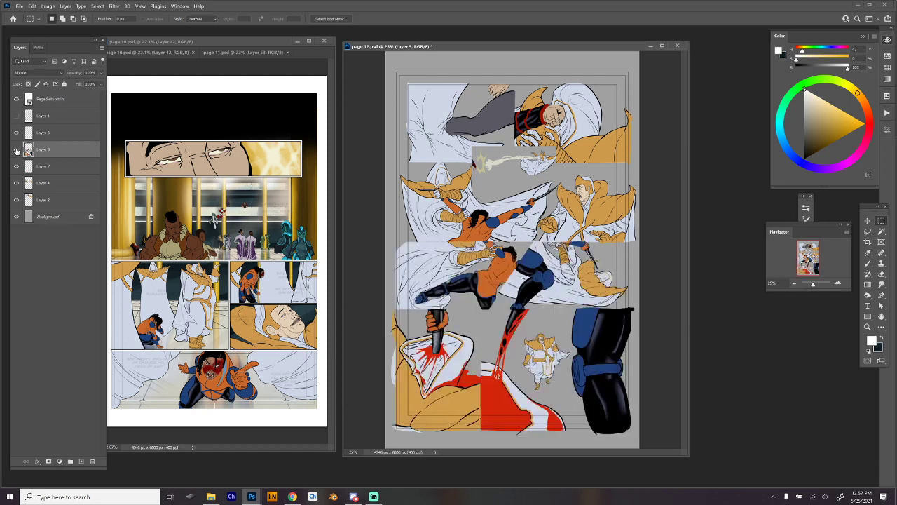
pyautogui.click(17, 166)
pyautogui.click(16, 167)
pyautogui.hotkey('ctrl', 'e')
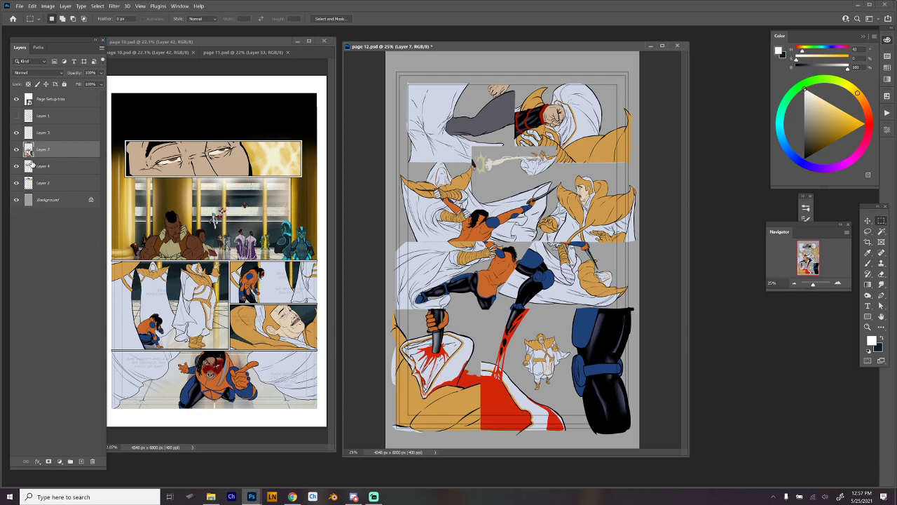
# Toggle the visibility of Layer 4 and Layer 2 to examine which panel artwork each one holds
pyautogui.click(16, 166)
pyautogui.click(16, 166)
pyautogui.click(17, 167)
pyautogui.click(17, 167)
pyautogui.click(17, 167)
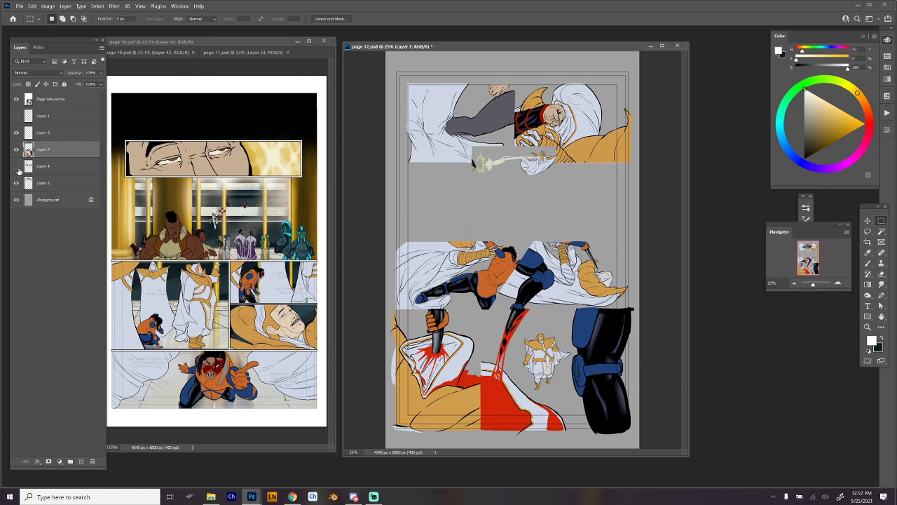
pyautogui.click(17, 167)
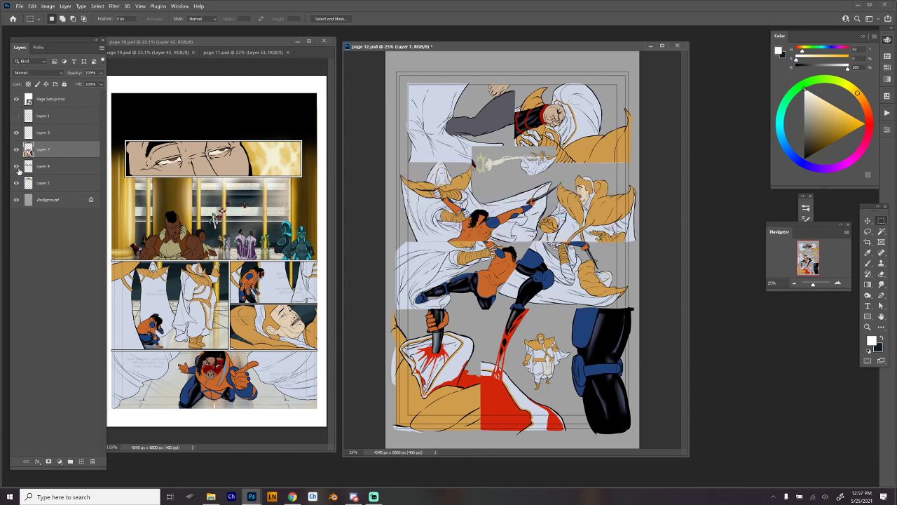
pyautogui.click(16, 184)
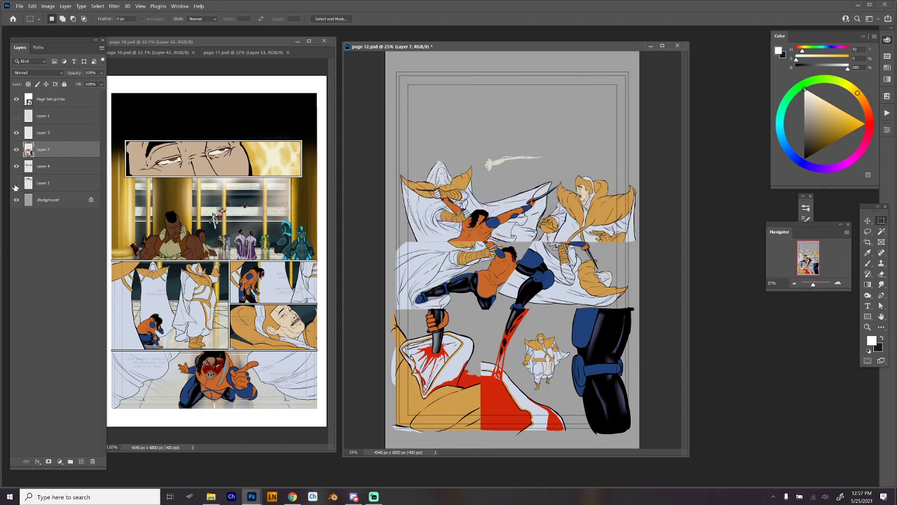
pyautogui.click(16, 184)
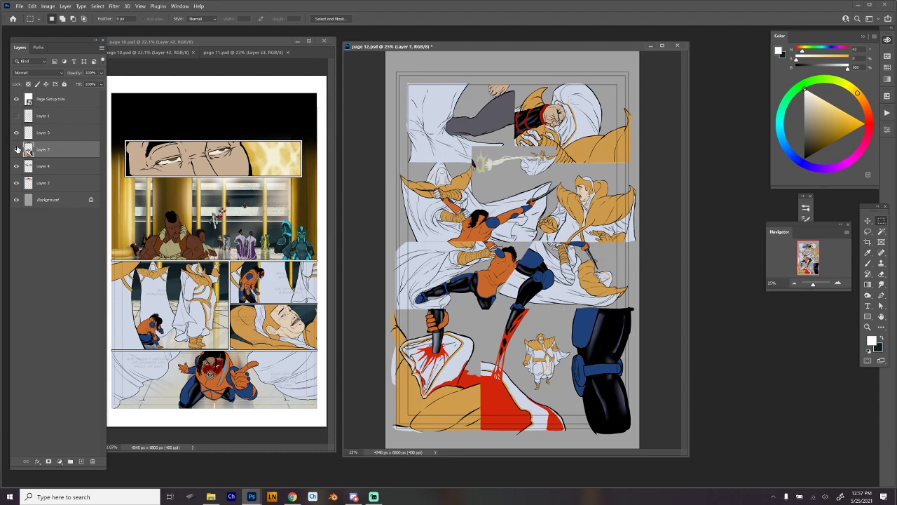
# Hide Layer 7 and make Layer 4 active to work on the lower edge of the second row's orange figure
pyautogui.click(17, 150)
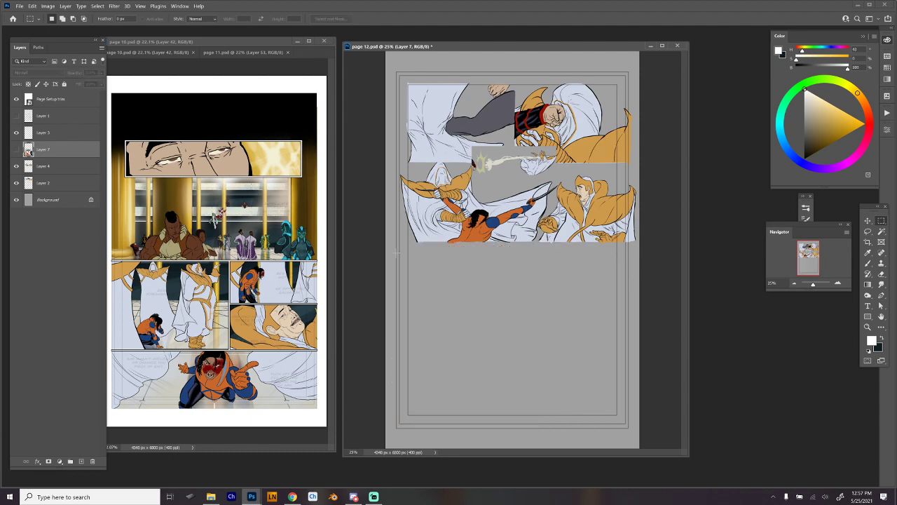
pyautogui.moveTo(473, 215); pyautogui.dragTo(491, 220)
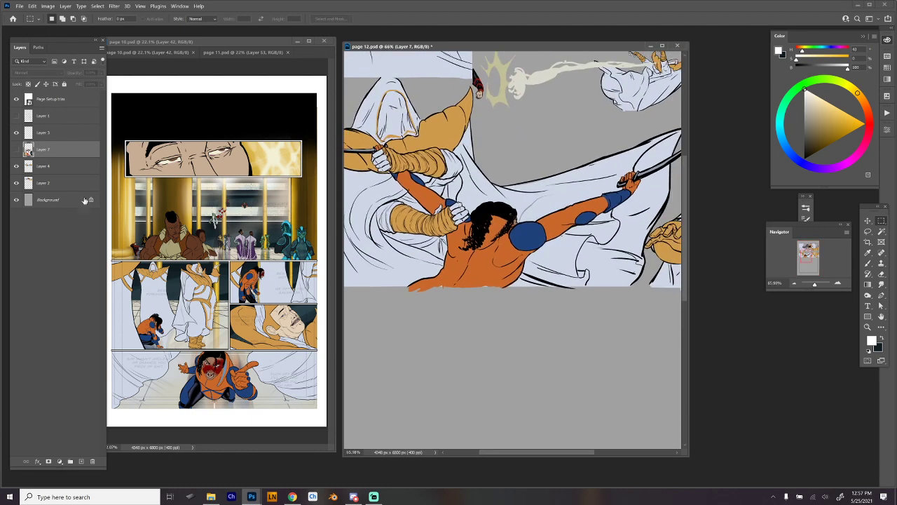
pyautogui.click(16, 151)
pyautogui.click(17, 151)
pyautogui.moveTo(495, 279); pyautogui.dragTo(540, 281)
pyautogui.click(17, 167)
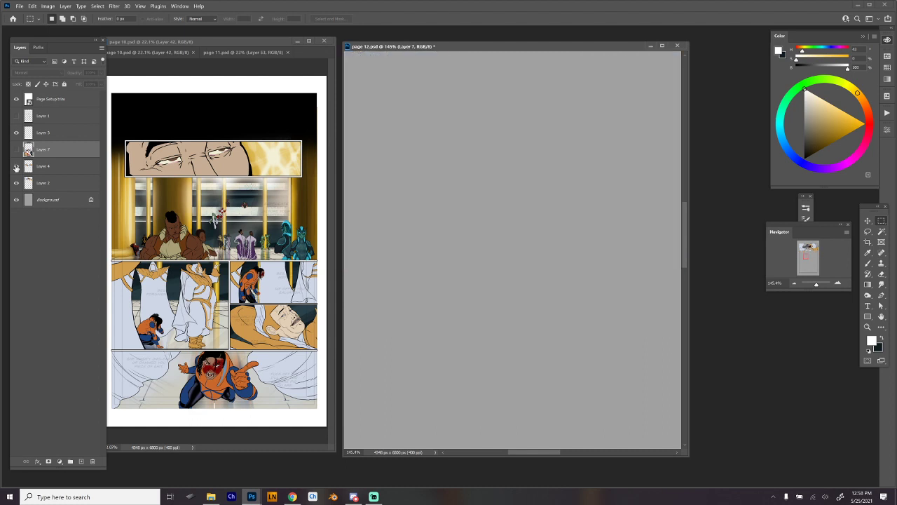
pyautogui.click(17, 166)
pyautogui.click(66, 166)
# Paint along the ragged lower edge of the figure's back with a smaller brush in its sampled orange, and show Layer 7 again
pyautogui.press('b')
pyautogui.keyDown('alt'); pyautogui.click(473, 261); pyautogui.keyUp('alt')
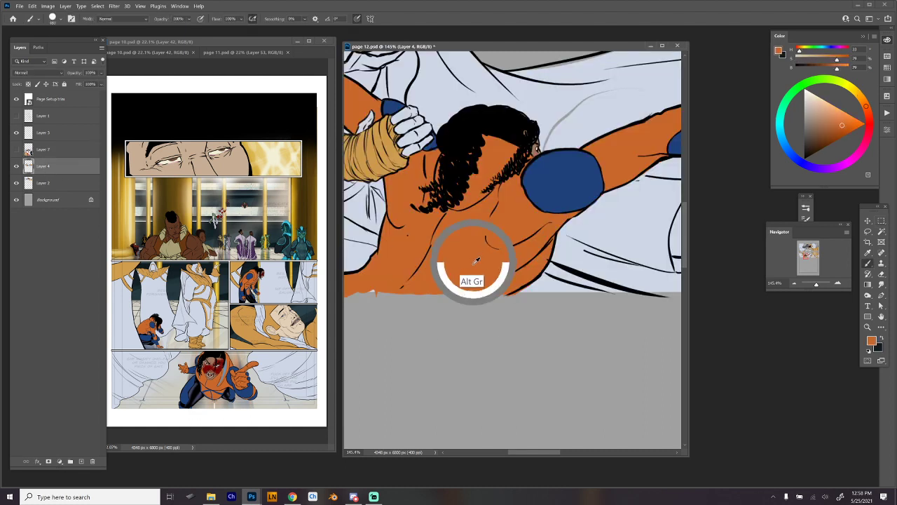
pyautogui.rightClick(473, 266)
pyautogui.click(519, 412)
pyautogui.press('Return')
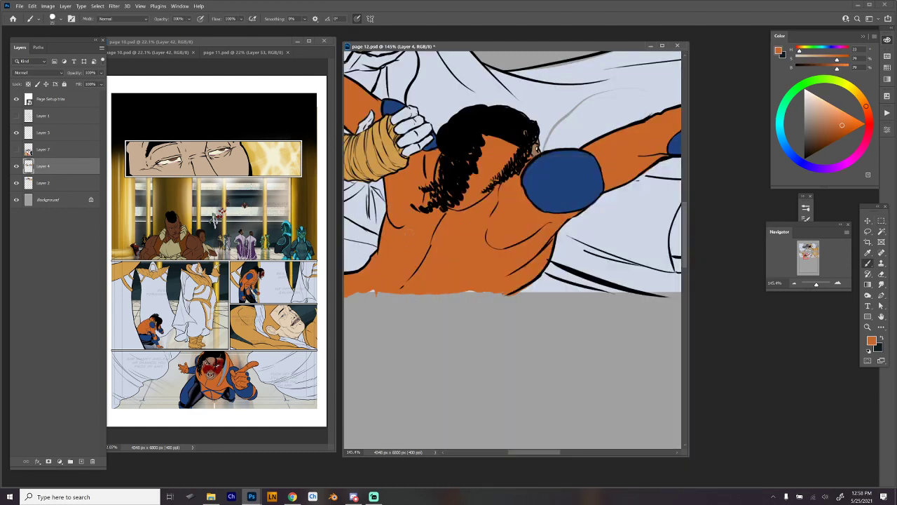
pyautogui.scroll(-3, 532, 324)
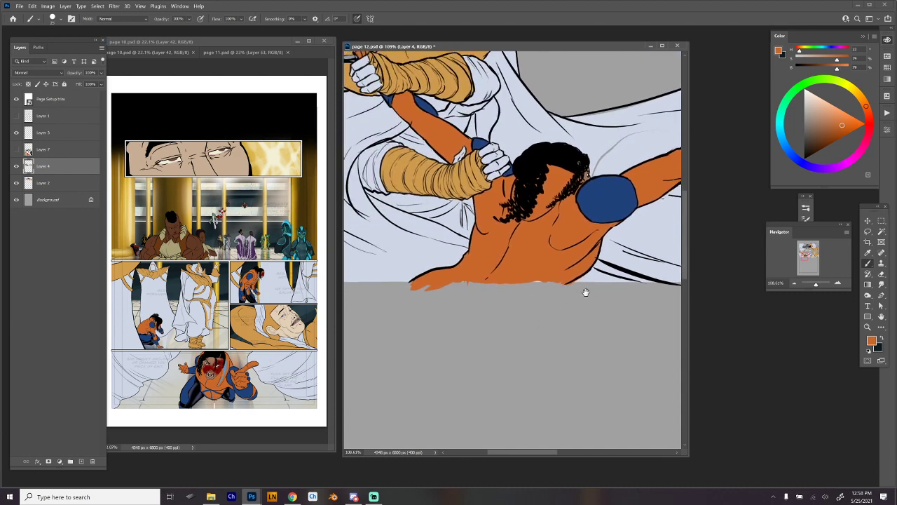
pyautogui.moveTo(553, 281); pyautogui.dragTo(416, 282)
pyautogui.scroll(-8, 533, 323)
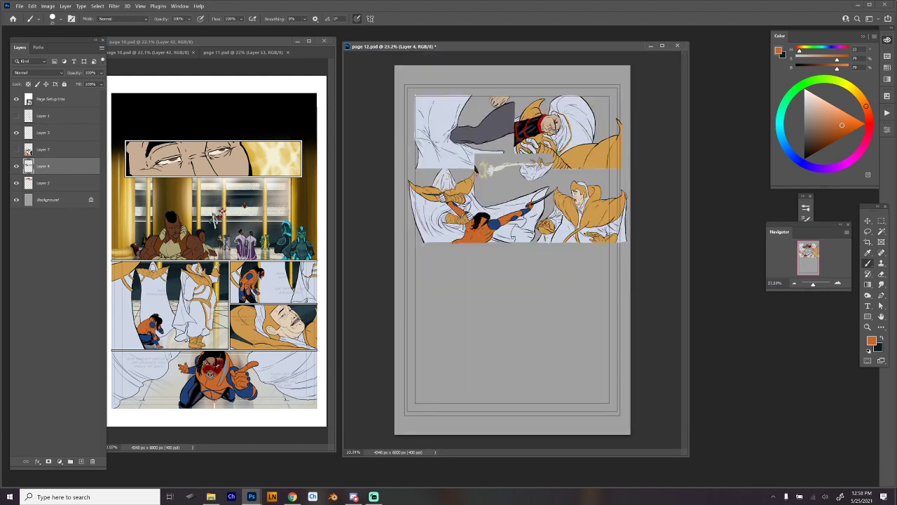
pyautogui.scroll(3, 590, 178)
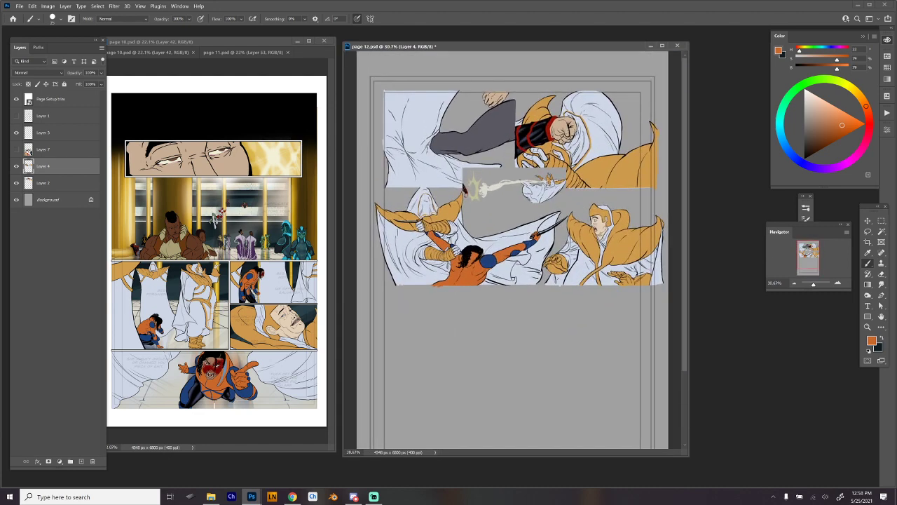
pyautogui.click(16, 149)
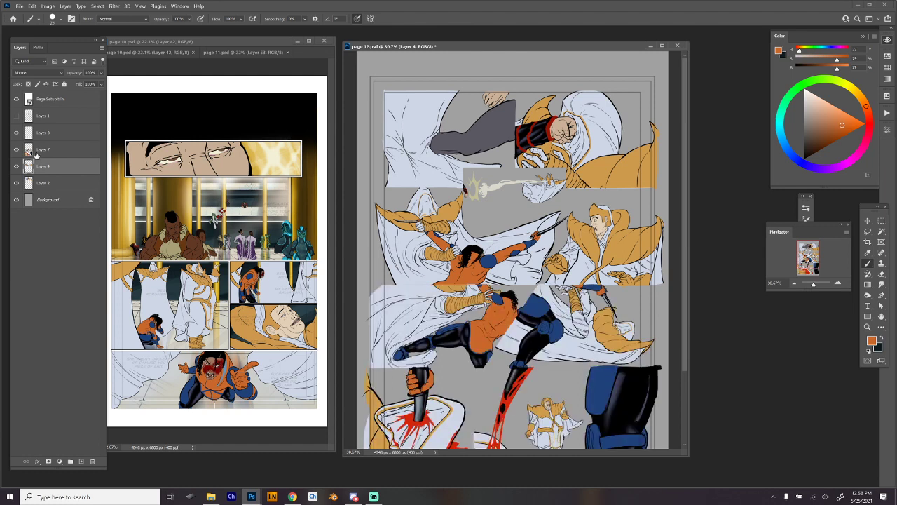
# Make Layer 2 active and draw a rectangular selection around the top panel row within the inner page guide
pyautogui.click(17, 184)
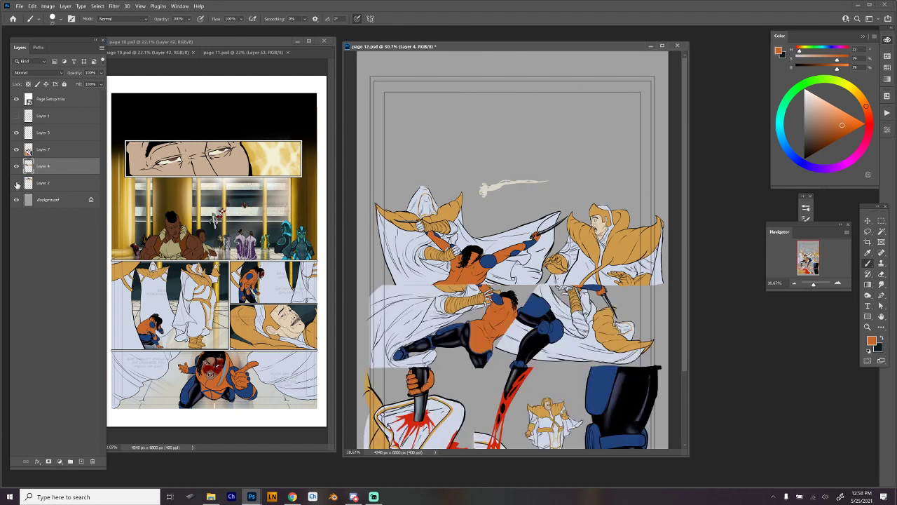
pyautogui.click(35, 185)
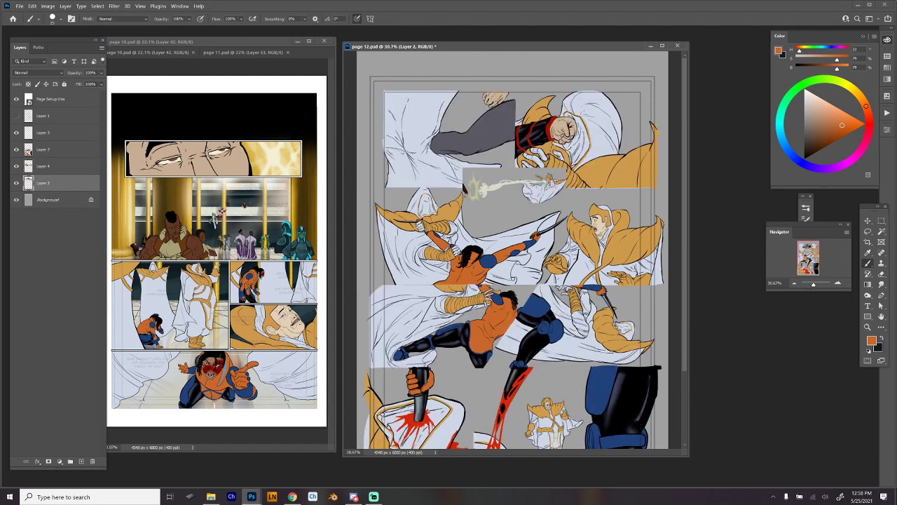
pyautogui.press('m')
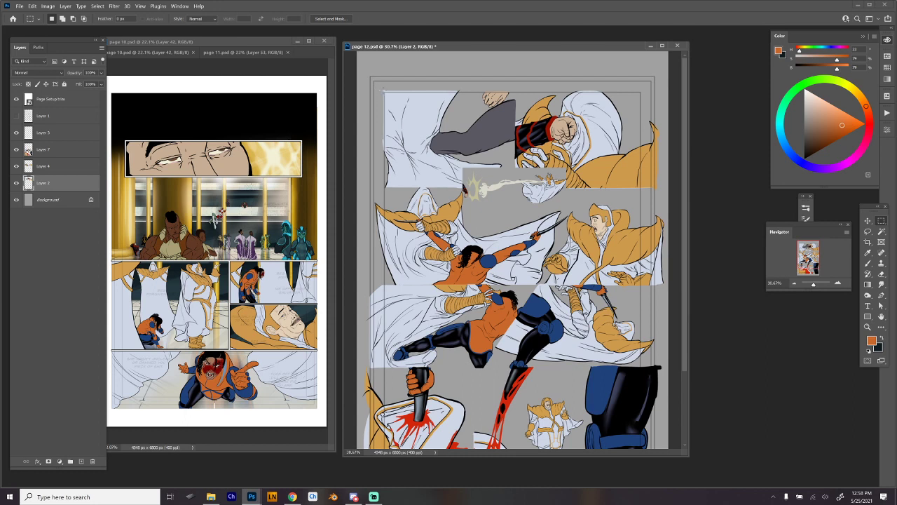
pyautogui.moveTo(383, 90); pyautogui.dragTo(642, 189)
pyautogui.moveTo(641, 188); pyautogui.dragTo(640, 190)
# Group Layer 2, mask the group to the selected panel area, and make Layer 2 active inside it
pyautogui.hotkey('ctrl', 'g')
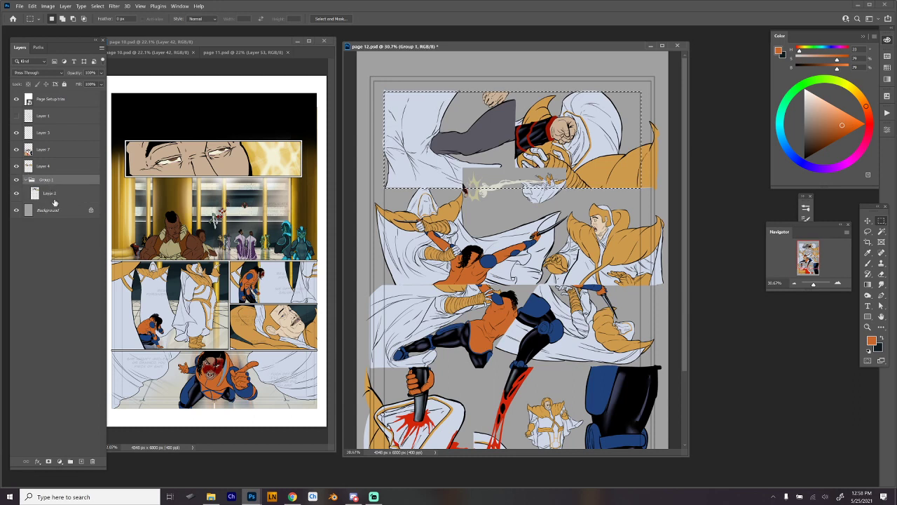
pyautogui.click(49, 461)
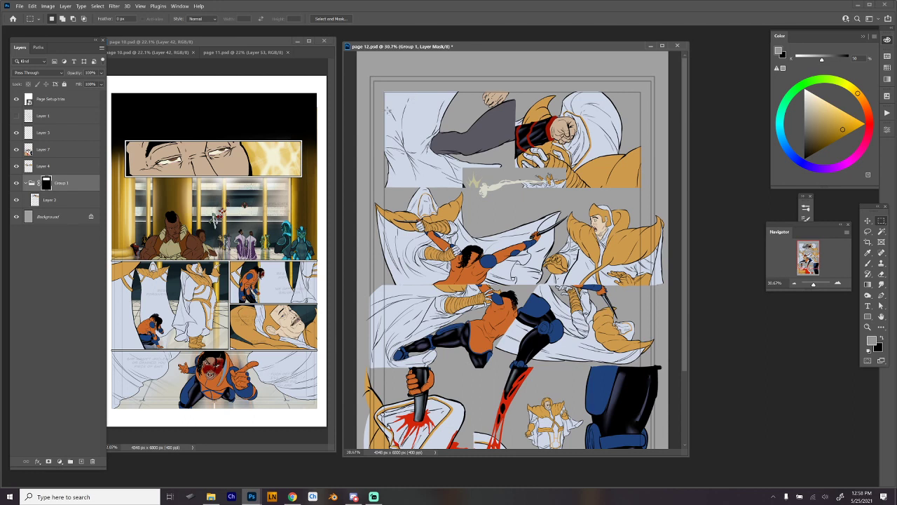
pyautogui.click(47, 201)
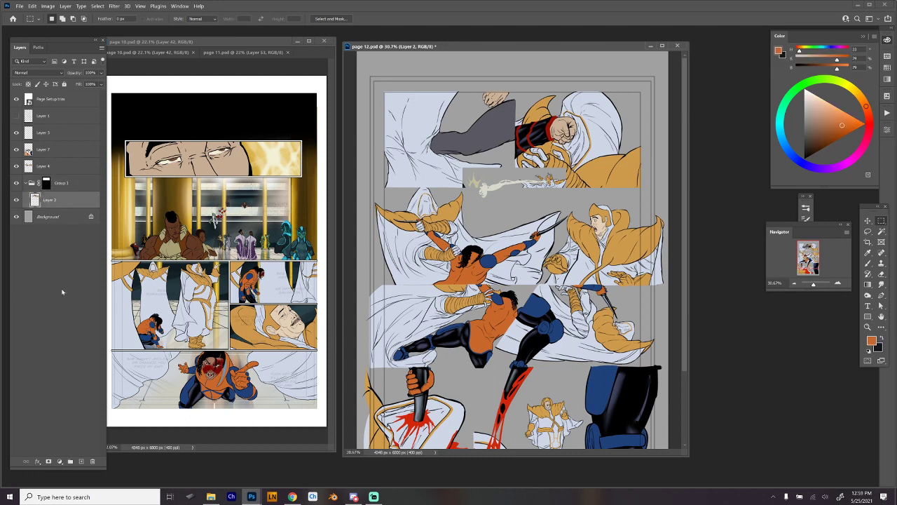
# Add a new layer beneath Layer 2 inside Group 1 and sample the pale floor colour from the reference page
pyautogui.click(81, 461)
pyautogui.moveTo(67, 205); pyautogui.dragTo(63, 226)
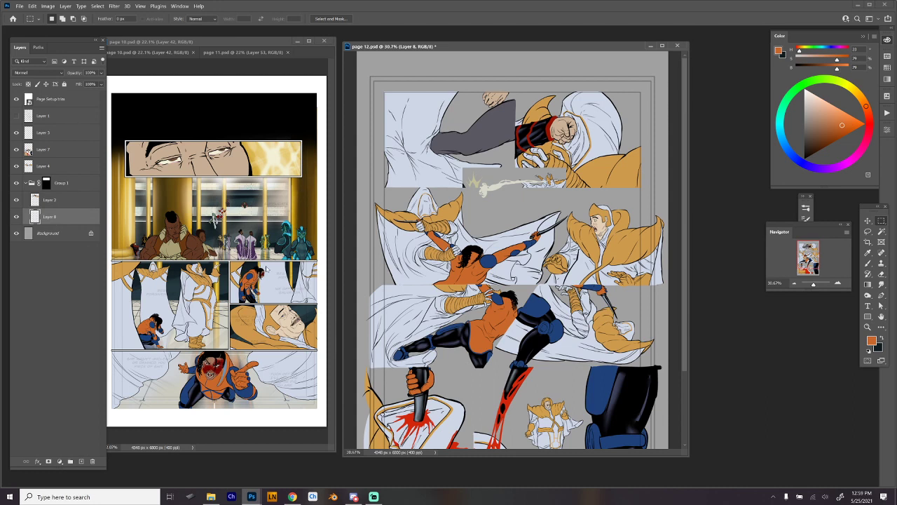
pyautogui.press('b')
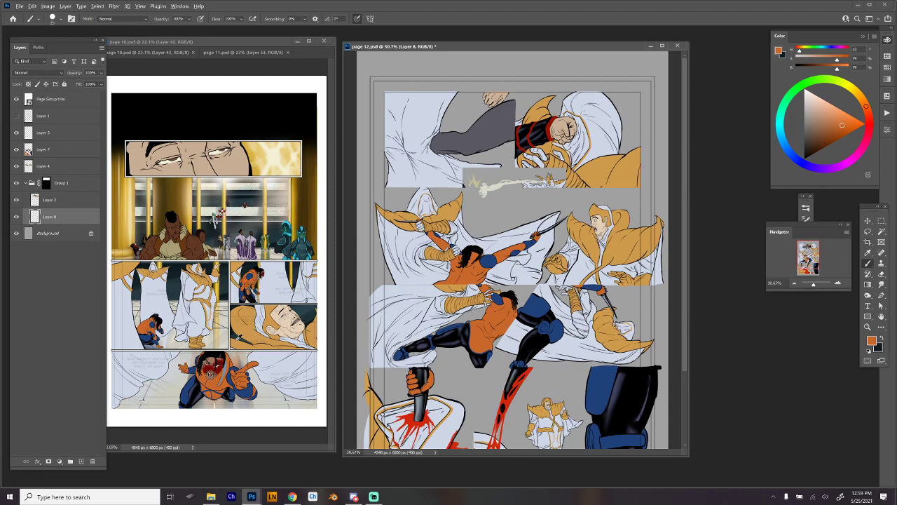
pyautogui.keyDown('alt'); pyautogui.click(234, 331); pyautogui.keyUp('alt')
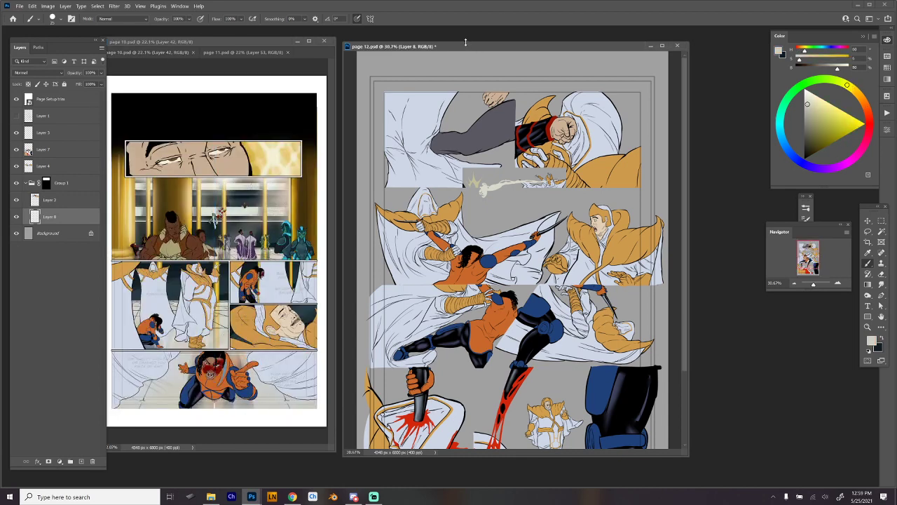
# Transform the masked area of Group 1 so its upper edge lines up with the inner page guide, then deselect
pyautogui.click(47, 183)
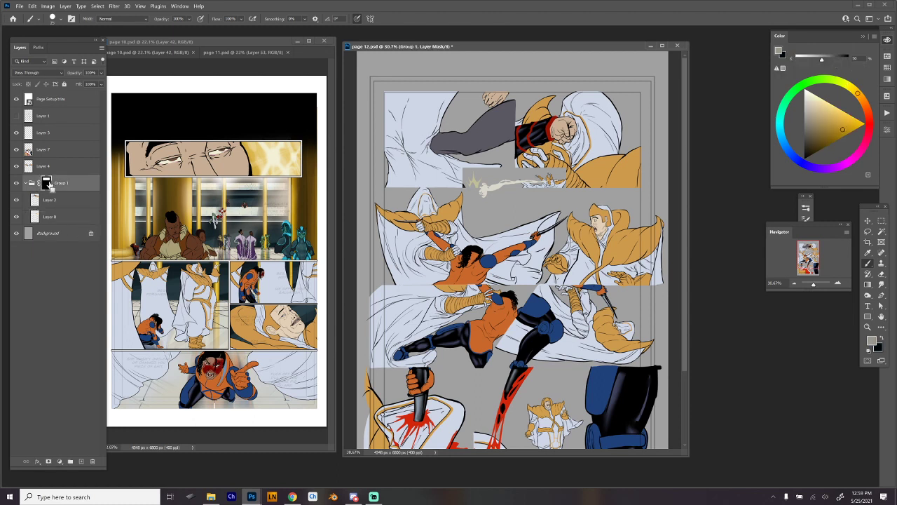
pyautogui.keyDown('ctrl'); pyautogui.click(46, 183); pyautogui.keyUp('ctrl')
pyautogui.hotkey('ctrl', 't')
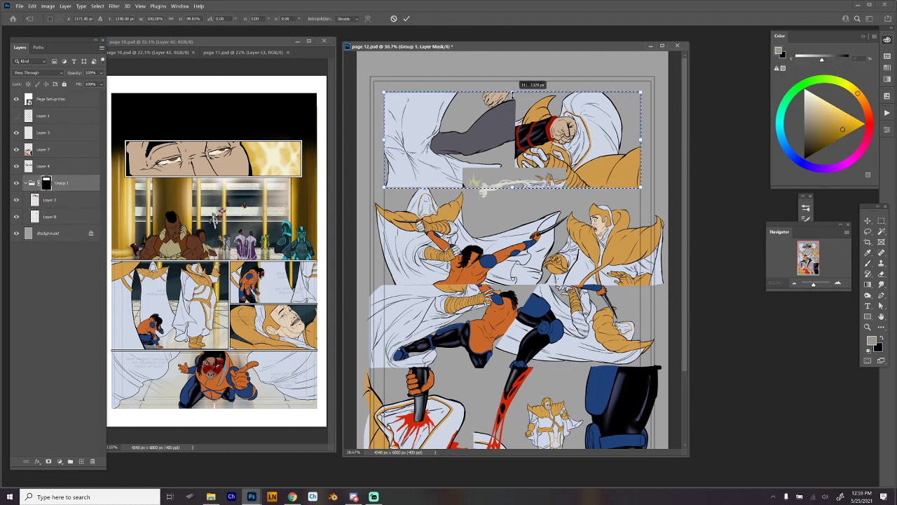
pyautogui.moveTo(532, 88); pyautogui.dragTo(532, 90)
pyautogui.press('Return')
pyautogui.press('b')
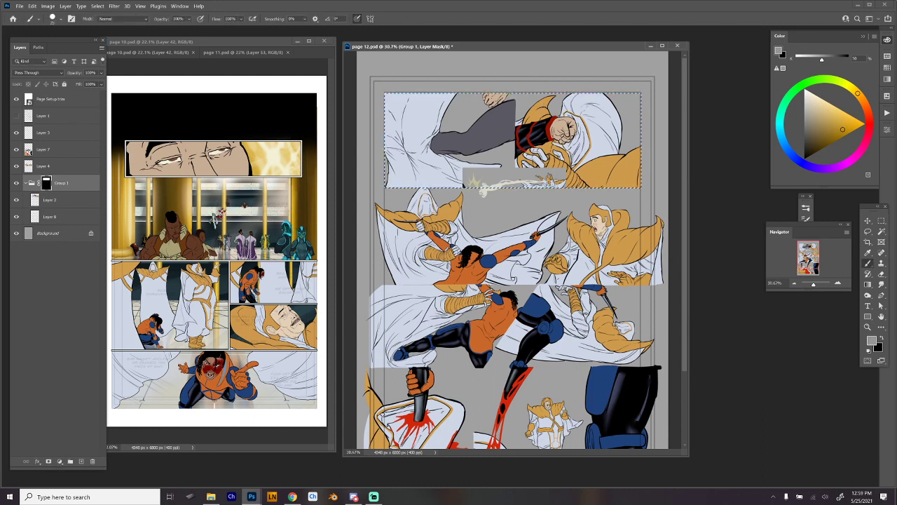
pyautogui.hotkey('ctrl', 'd')
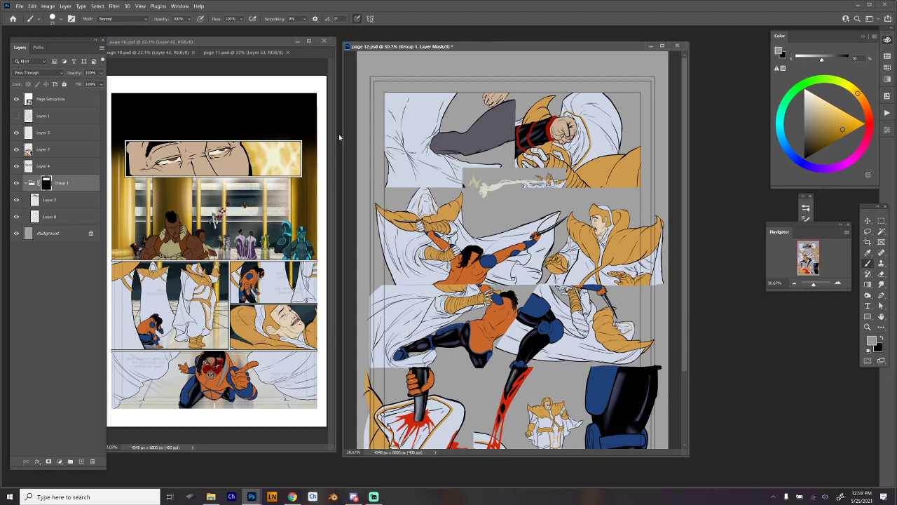
# Fill the background of the top row's left panel on Layer 8 with the sampled pale colour
pyautogui.press('m')
pyautogui.moveTo(384, 90)
pyautogui.mouseDown()
pyautogui.moveTo(484, 206)
pyautogui.moveTo(514, 211)
pyautogui.mouseUp()
pyautogui.click(70, 217)
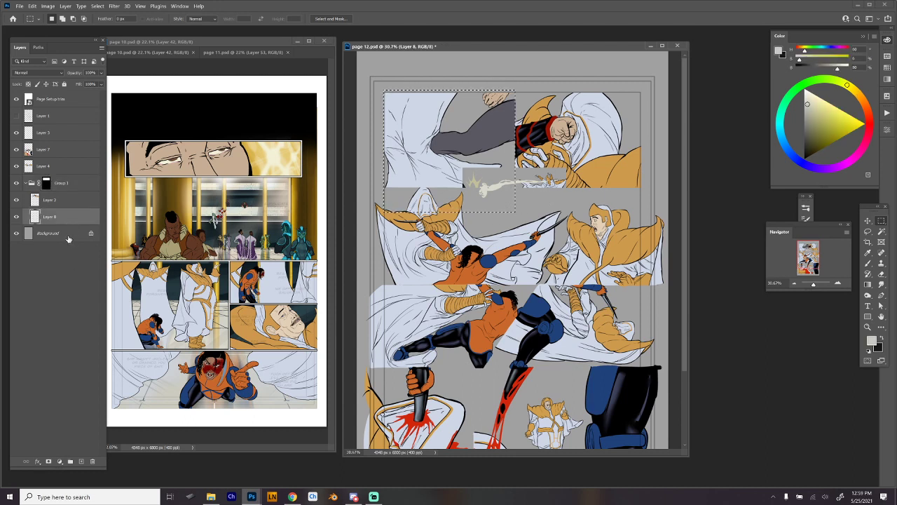
pyautogui.hotkey('alt', 'BackSpace')
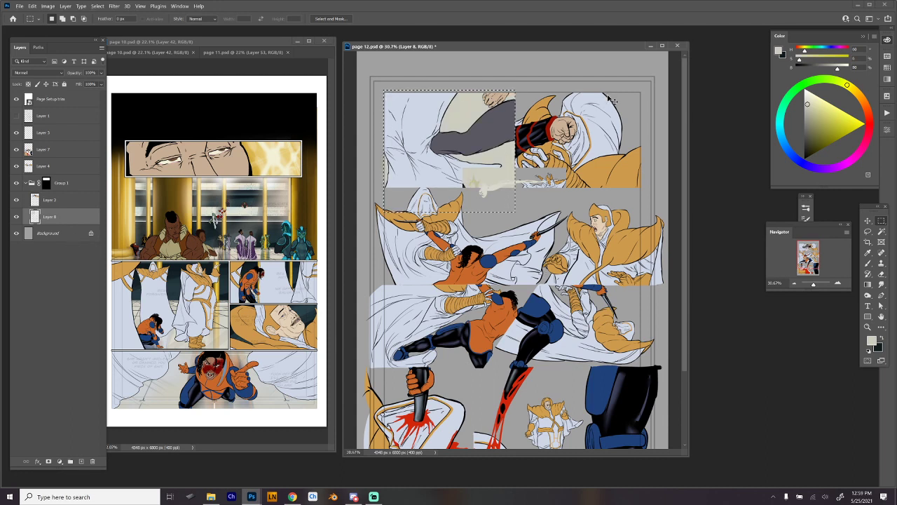
pyautogui.hotkey('ctrl', 'd')
pyautogui.press('b')
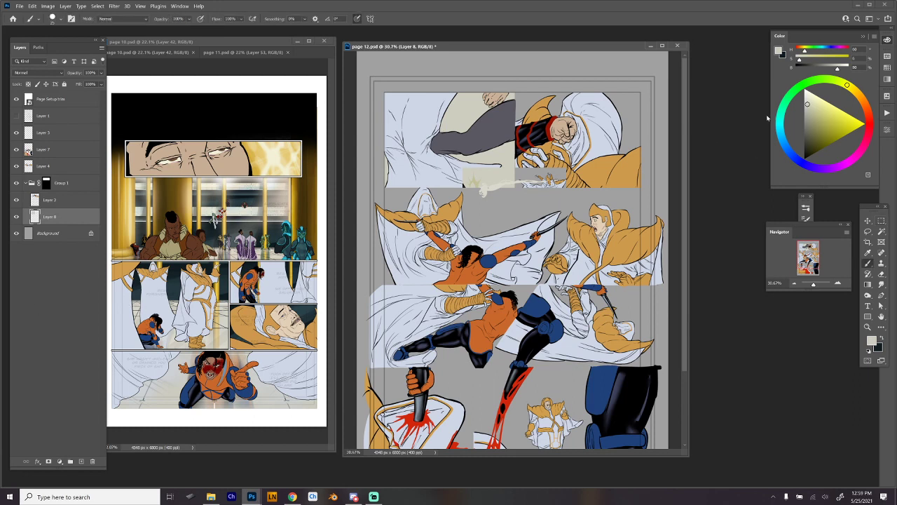
# Choose a lighter tint, lock Layer 8, and add a layer above it with Bevel & Emboss and 0% fill
pyautogui.click(807, 96)
pyautogui.hotkey('ctrl', '/')
pyautogui.click(81, 461)
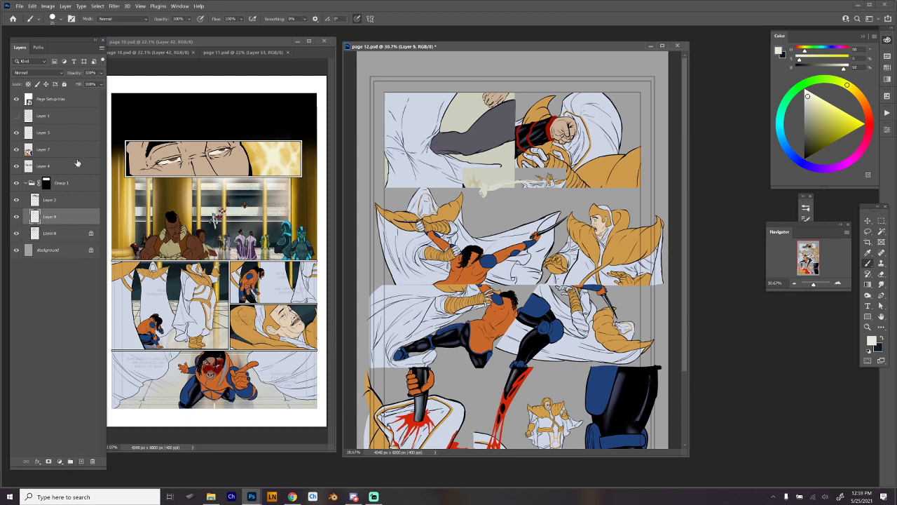
pyautogui.click(38, 461)
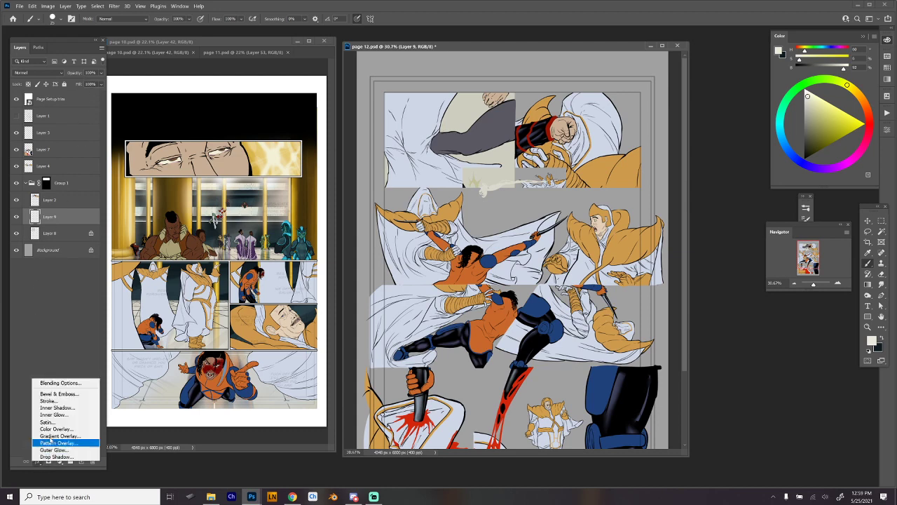
pyautogui.click(67, 394)
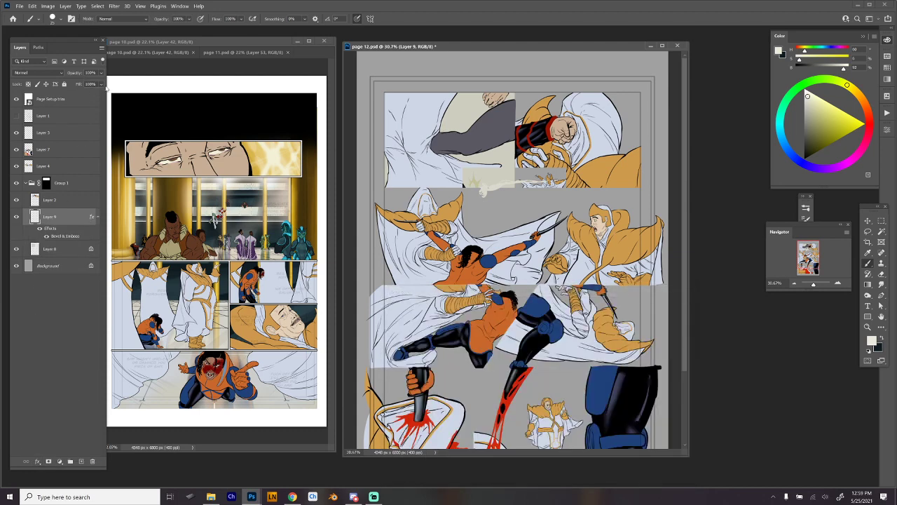
pyautogui.moveTo(100, 99); pyautogui.dragTo(2, 139)
pyautogui.moveTo(62, 94); pyautogui.dragTo(62, 93)
# Draw embossed floor tile lines across the pale background on Layer 9 and clip that layer to Layer 8
pyautogui.moveTo(474, 177); pyautogui.dragTo(467, 186)
pyautogui.press('shift')
pyautogui.keyDown('alt'); pyautogui.click(70, 241); pyautogui.keyUp('alt')
pyautogui.press('shift')
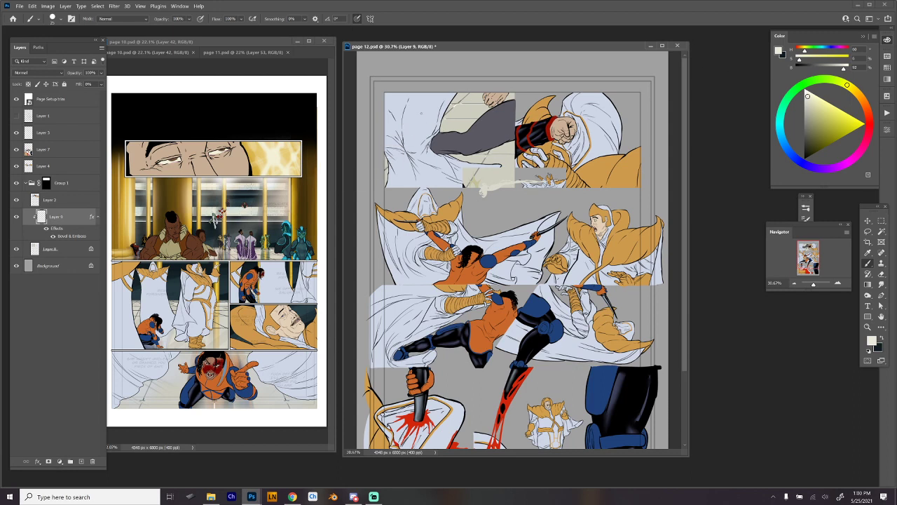
# Paint broad diagonal light streaks over the pale floor on Layer 8 with a different hard round brush
pyautogui.click(67, 248)
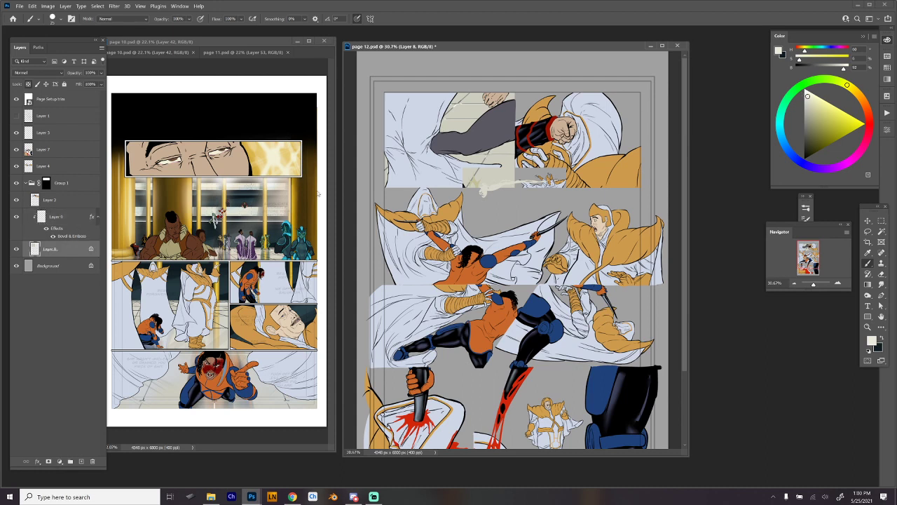
pyautogui.rightClick(595, 144)
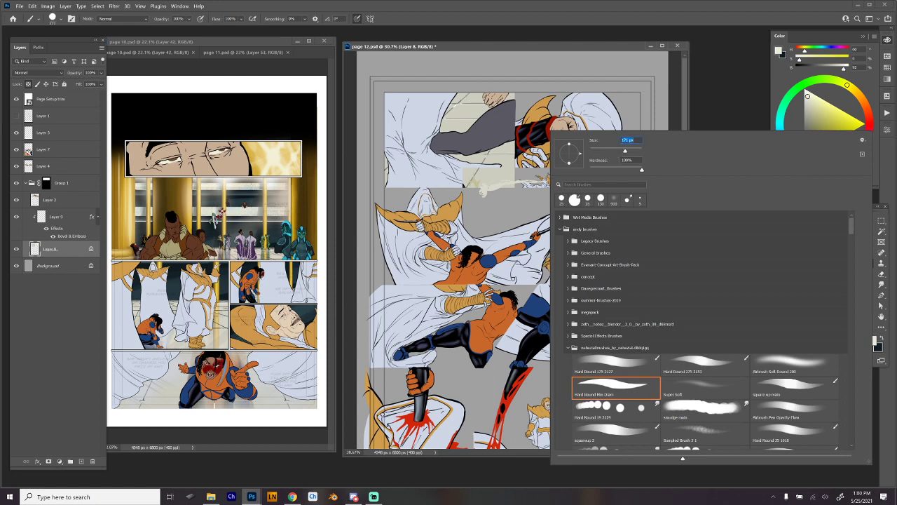
pyautogui.press('Left')
pyautogui.press('Left')
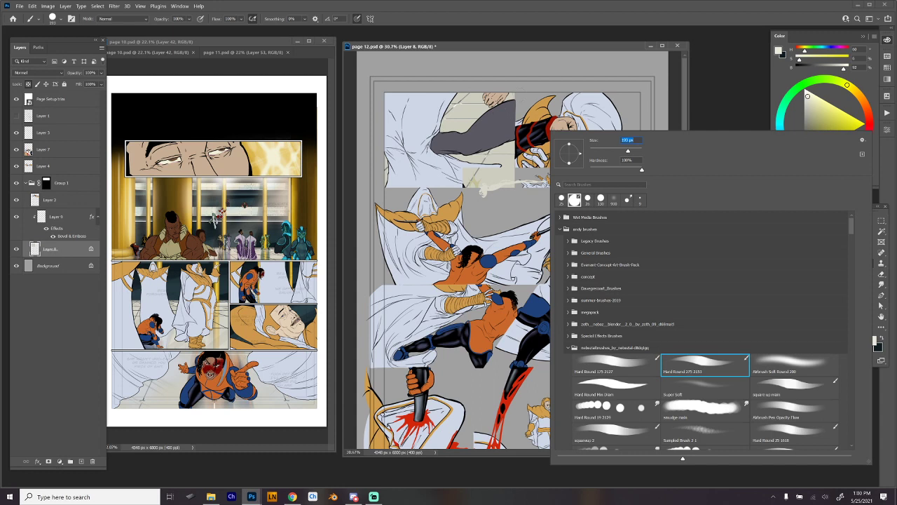
pyautogui.press('Return')
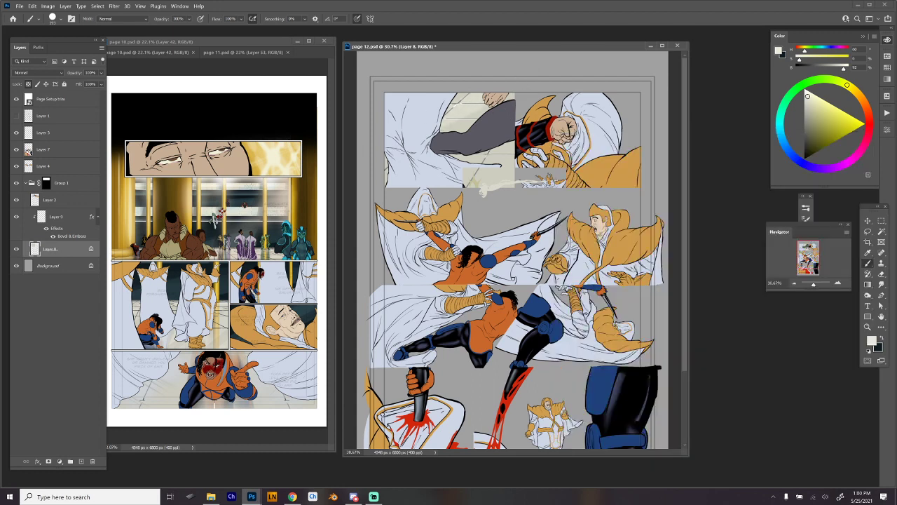
pyautogui.moveTo(494, 153)
pyautogui.mouseDown()
pyautogui.moveTo(477, 155)
pyautogui.moveTo(483, 176)
pyautogui.mouseUp()
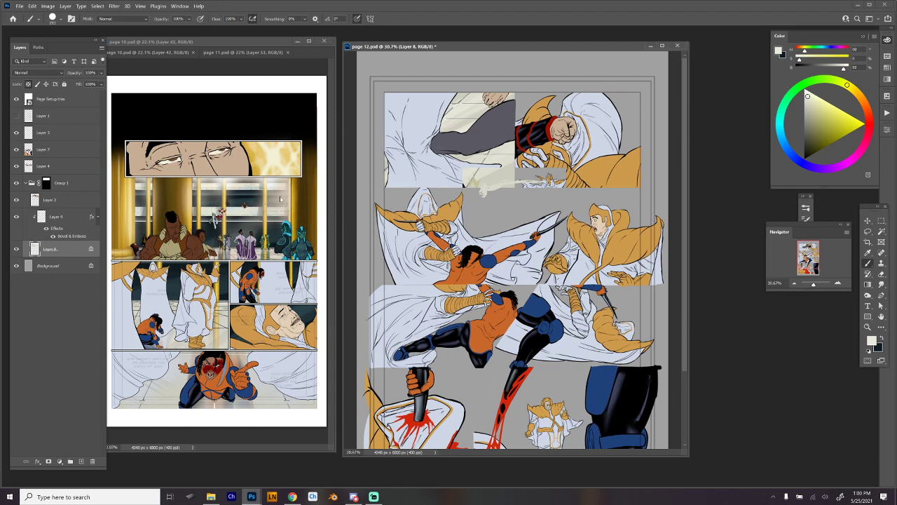
# Fill the top row's right panel on a new layer beneath Layer 8 with dark blue-green sampled from the reference page, and brush in diagonal streaks
pyautogui.keyDown('alt'); pyautogui.click(179, 269); pyautogui.keyUp('alt')
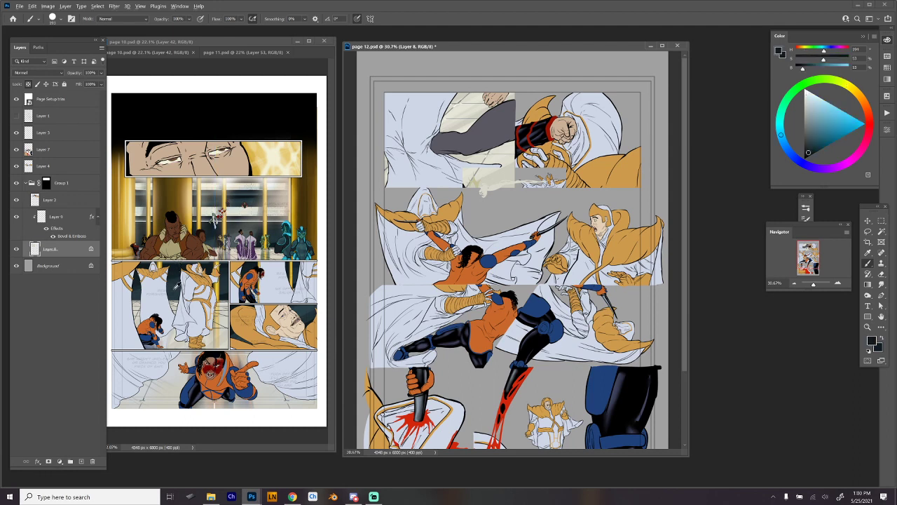
pyautogui.keyDown('alt'); pyautogui.click(179, 288); pyautogui.keyUp('alt')
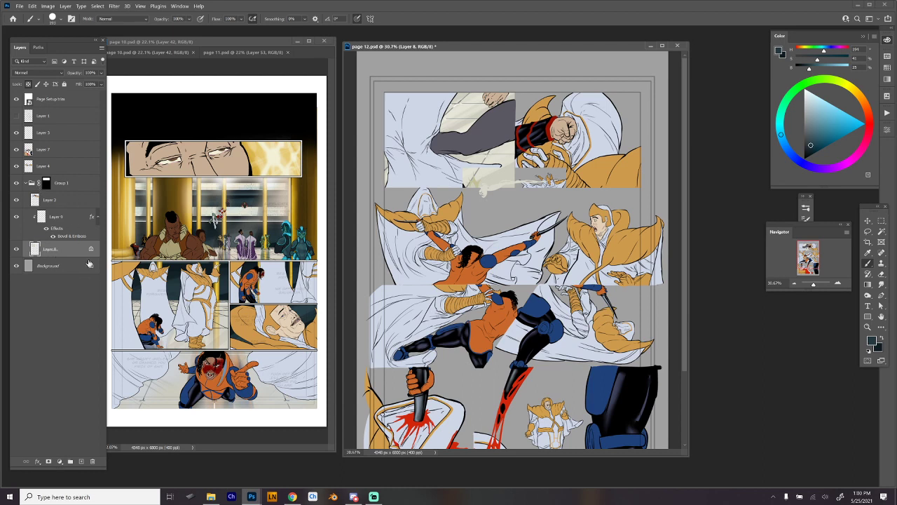
pyautogui.press('m')
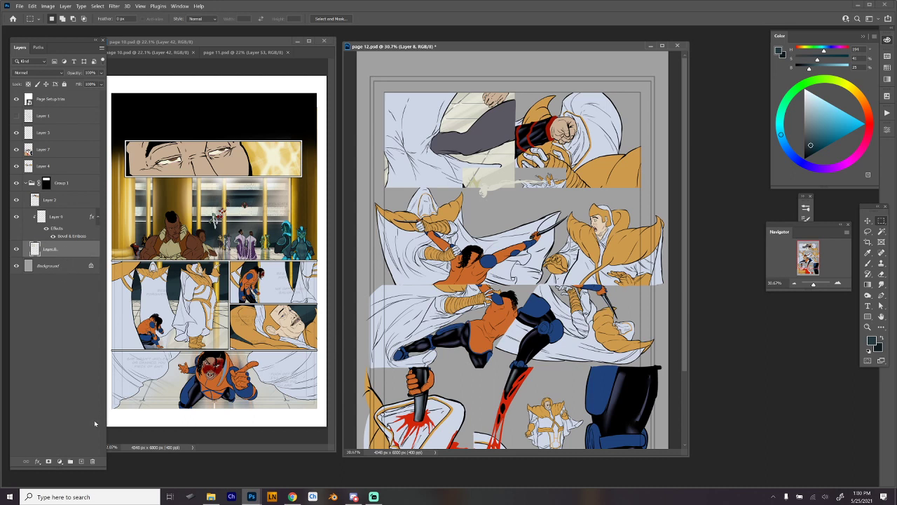
pyautogui.keyDown('ctrl'); pyautogui.click(81, 461); pyautogui.keyUp('ctrl')
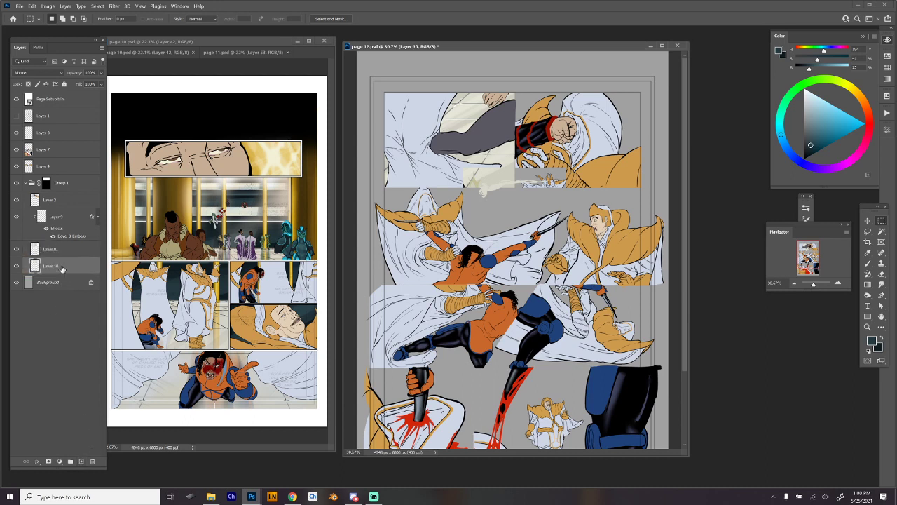
pyautogui.moveTo(654, 87); pyautogui.dragTo(515, 262)
pyautogui.hotkey('alt', 'BackSpace')
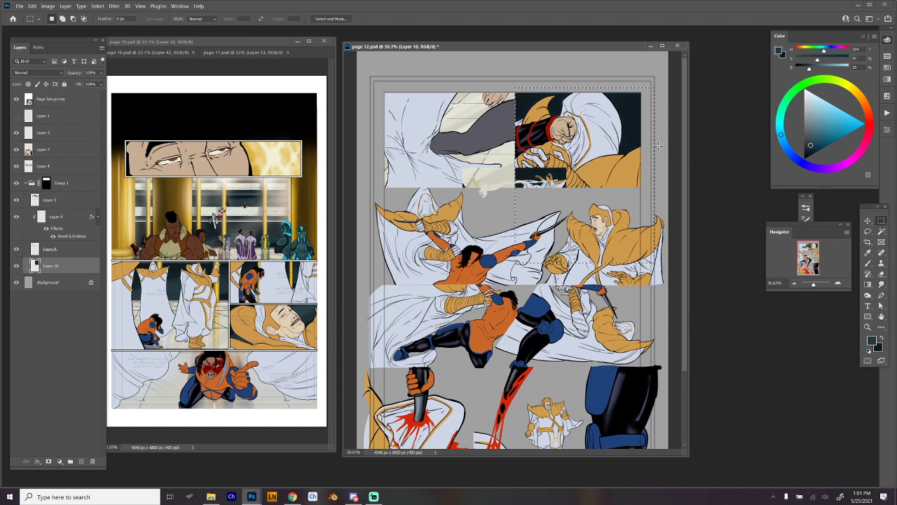
pyautogui.hotkey('ctrl', 'd')
pyautogui.press('b')
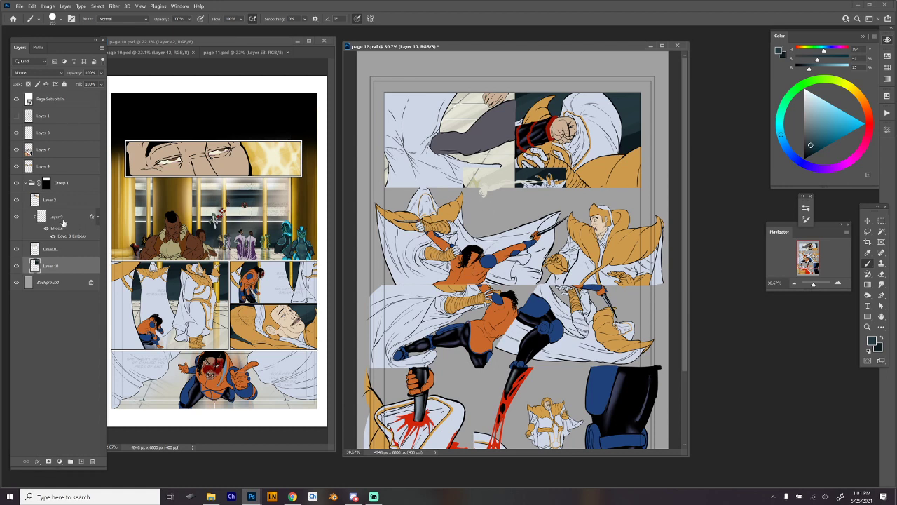
# Toggle Layer 2's visibility to examine the painted backgrounds behind the top row's figures and its small inset panel
pyautogui.click(16, 200)
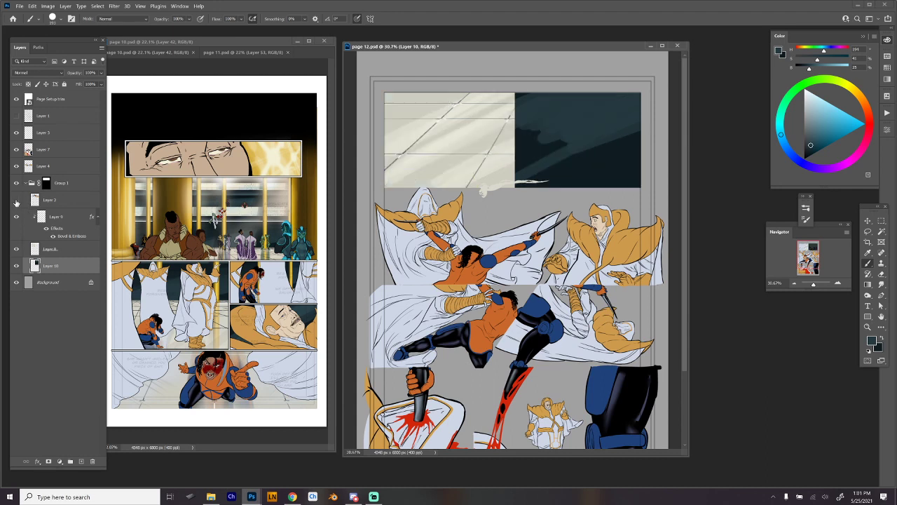
pyautogui.click(16, 201)
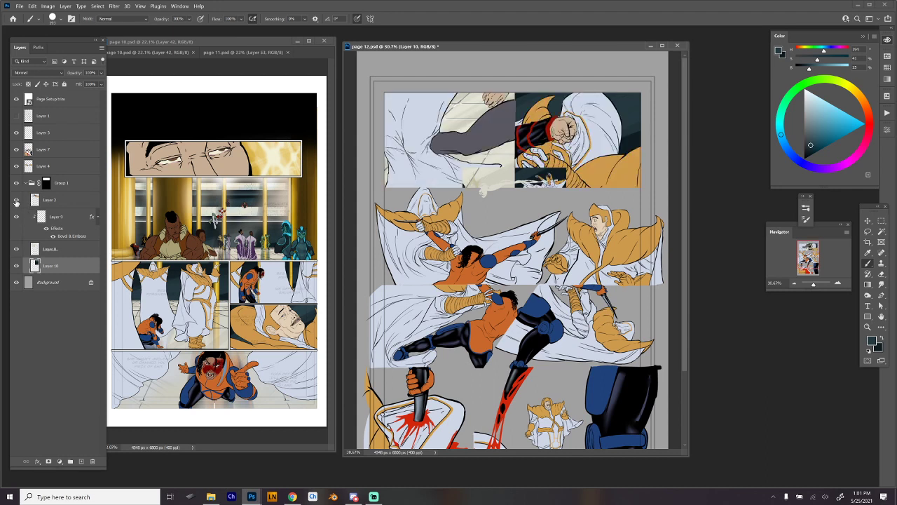
pyautogui.click(62, 204)
pyautogui.press('m')
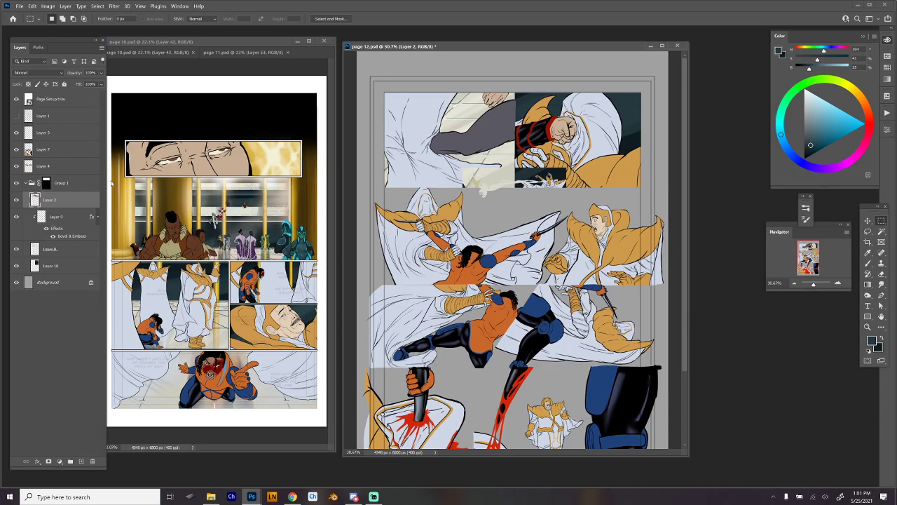
pyautogui.scroll(5, 520, 203)
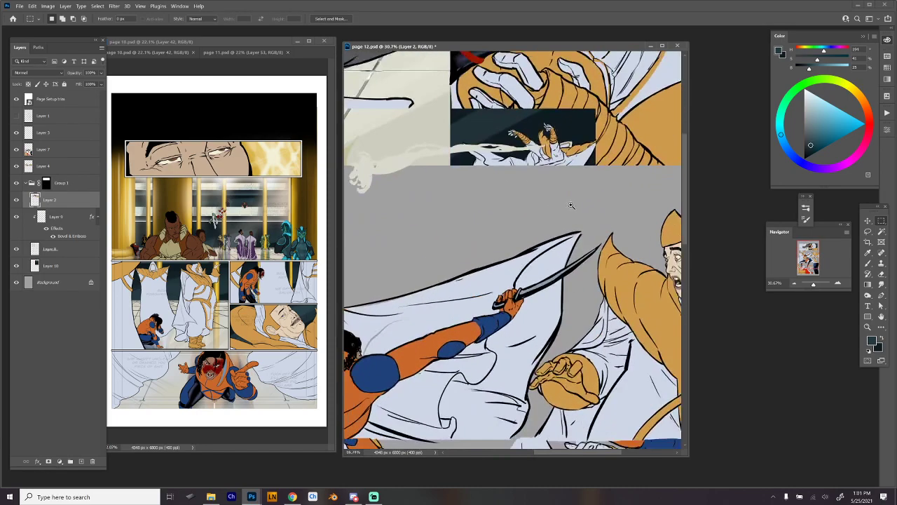
pyautogui.scroll(-4, 582, 206)
pyautogui.scroll(2, 570, 206)
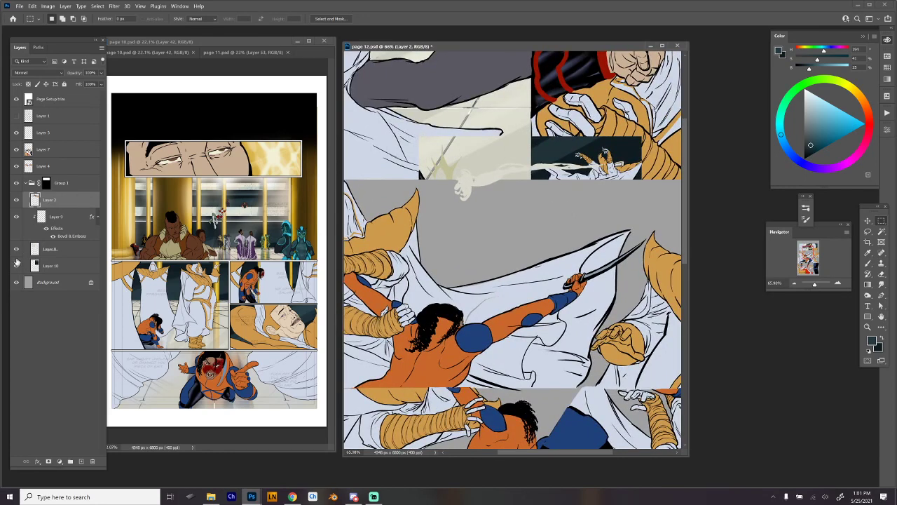
pyautogui.click(15, 201)
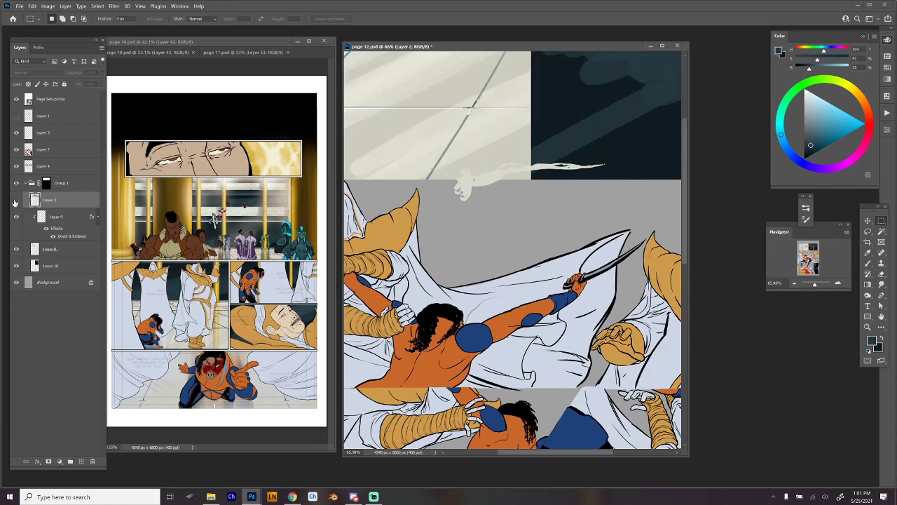
pyautogui.click(16, 201)
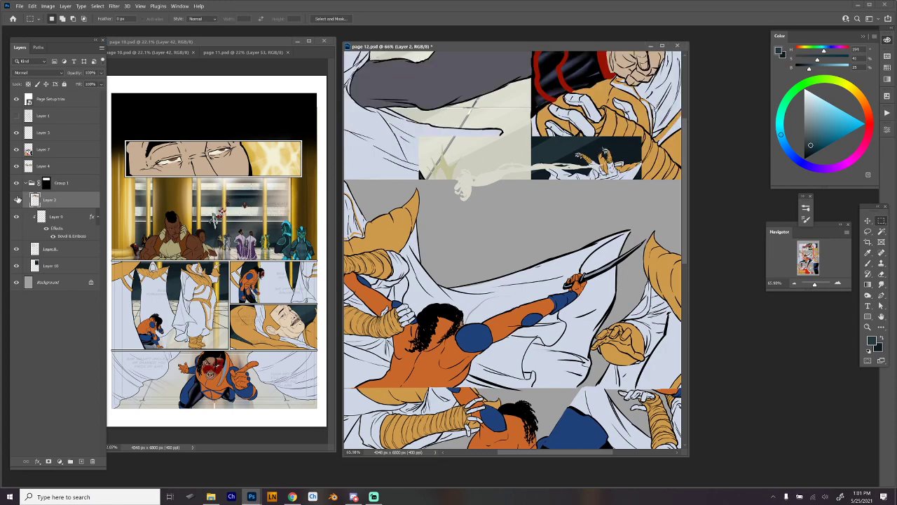
# Toggle Layer 3 to identify its artwork and move the layer into Group 1 directly above Layer 2
pyautogui.click(16, 133)
pyautogui.click(17, 132)
pyautogui.moveTo(61, 135); pyautogui.dragTo(61, 199)
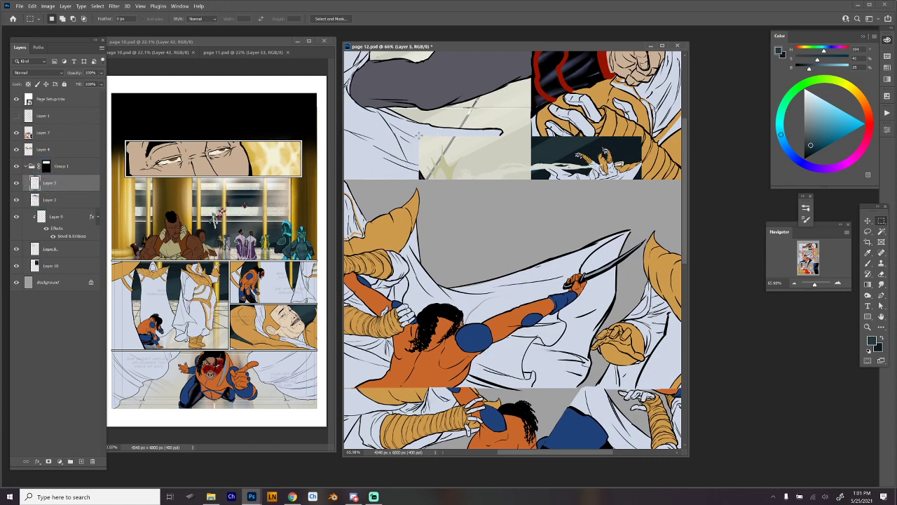
# Select the small inset panel's area at the base of the top row and cut its artwork out of Layer 2
pyautogui.moveTo(418, 136); pyautogui.dragTo(643, 241)
pyautogui.click(51, 203)
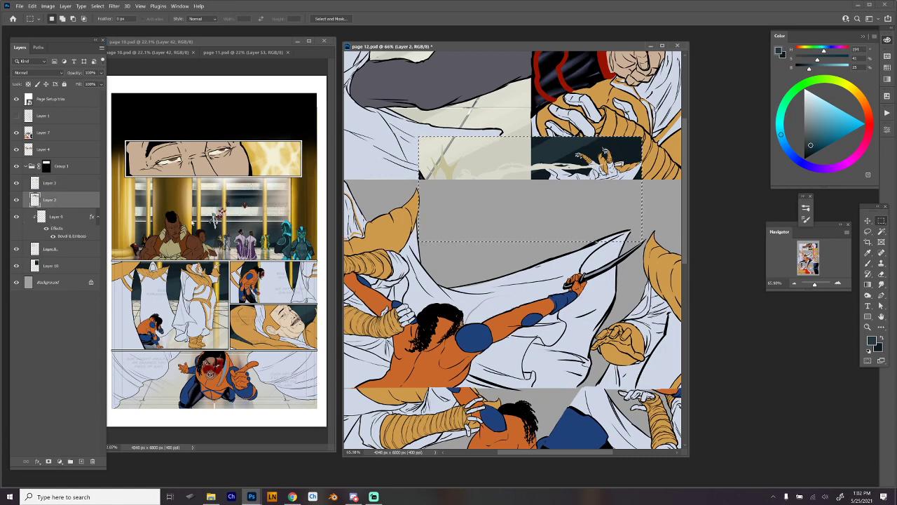
pyautogui.hotkey('ctrl', 'x')
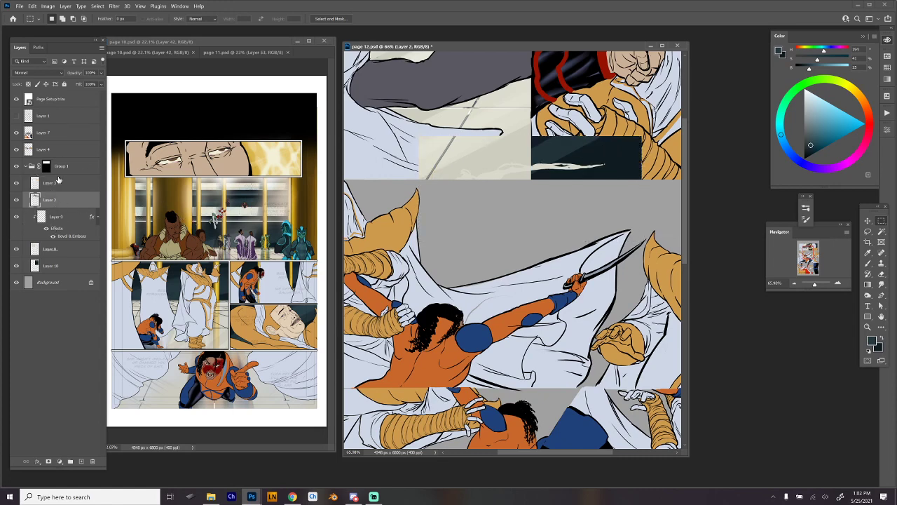
# Move Layer 3 above Group 1, paste the cut inset artwork in place on a new layer beneath it, and group both layers
pyautogui.moveTo(54, 187); pyautogui.dragTo(65, 161)
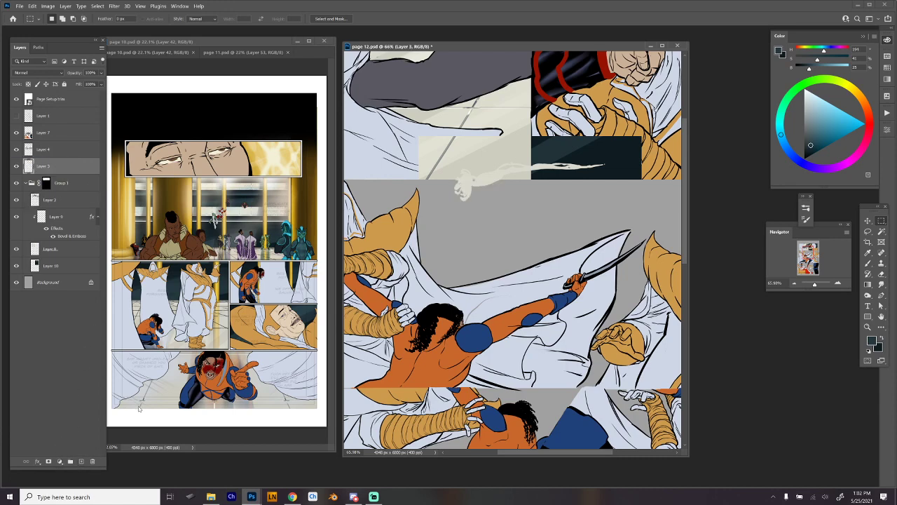
pyautogui.hotkey('ctrl', 'v')
pyautogui.hotkey('ctrl', 'z')
pyautogui.hotkey('ctrl', 'shift', 'v')
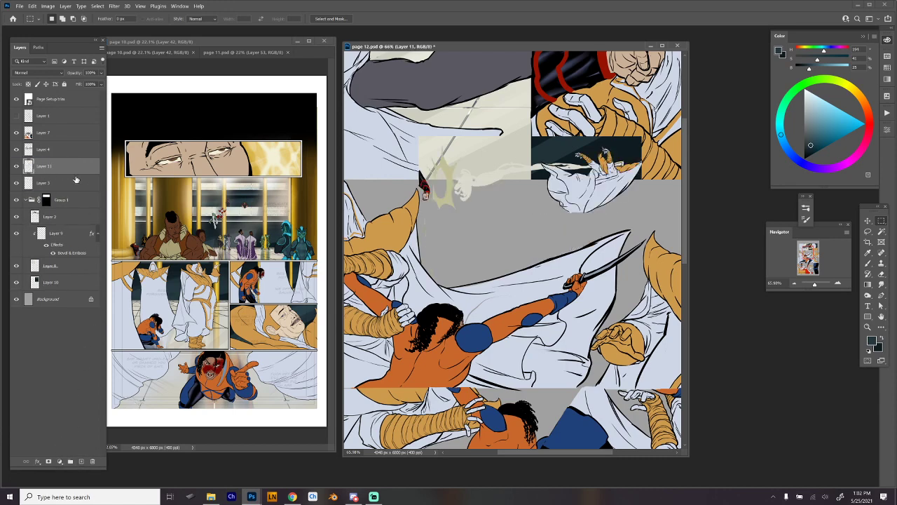
pyautogui.moveTo(76, 167); pyautogui.dragTo(74, 197)
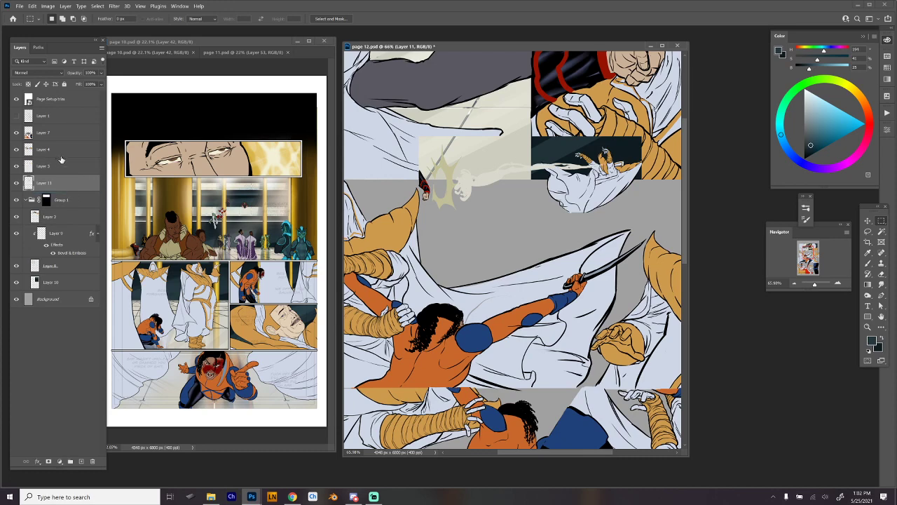
pyautogui.keyDown('shift'); pyautogui.click(63, 166); pyautogui.keyUp('shift')
pyautogui.hotkey('ctrl', 'g')
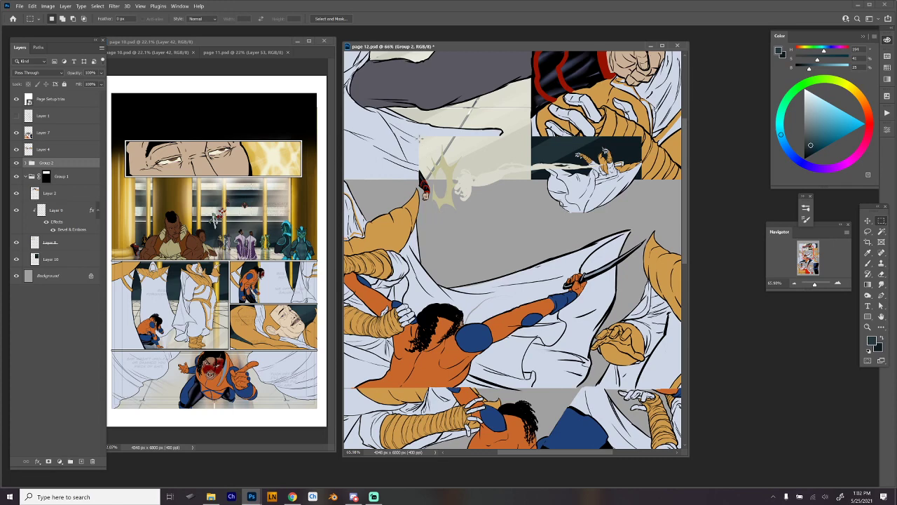
# Select the small inset panel's rectangle along the guides and add it as a layer mask on Group 2
pyautogui.moveTo(418, 135); pyautogui.dragTo(640, 214)
pyautogui.moveTo(417, 115); pyautogui.dragTo(626, 136)
pyautogui.moveTo(613, 179); pyautogui.dragTo(578, 245)
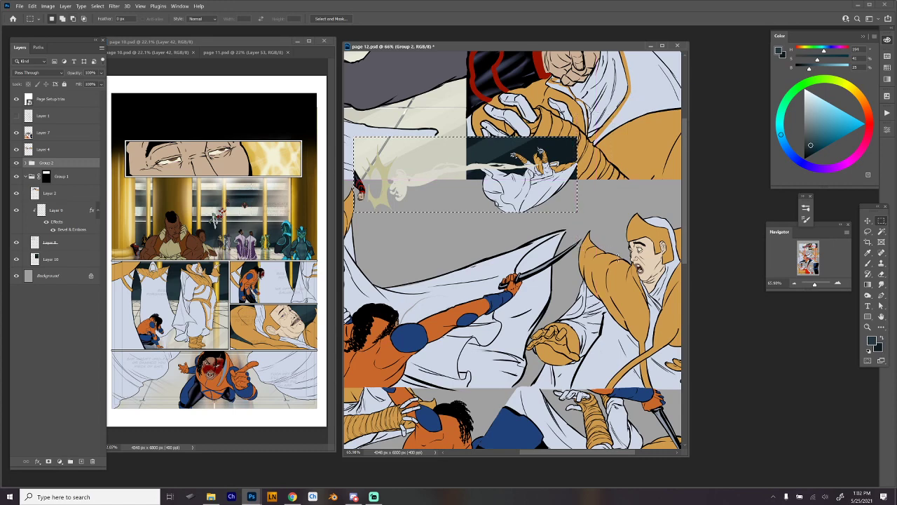
pyautogui.moveTo(477, 247); pyautogui.dragTo(516, 245)
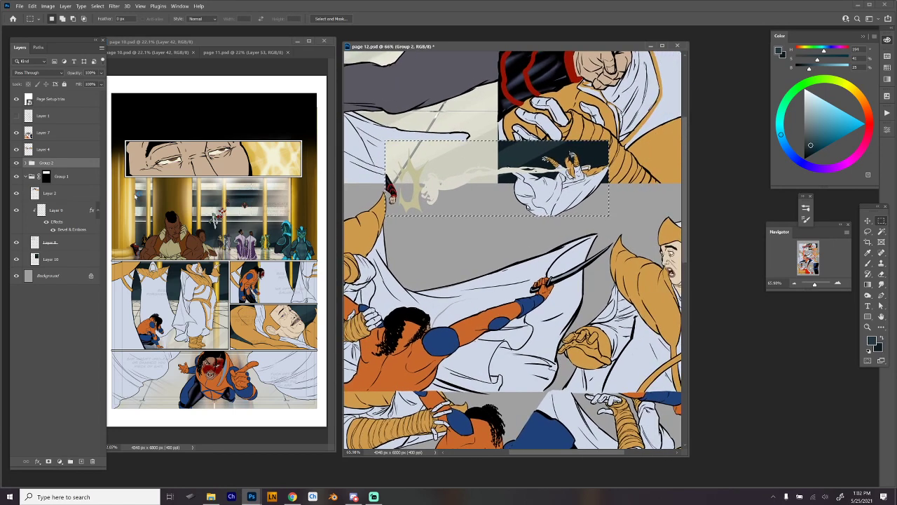
pyautogui.click(49, 461)
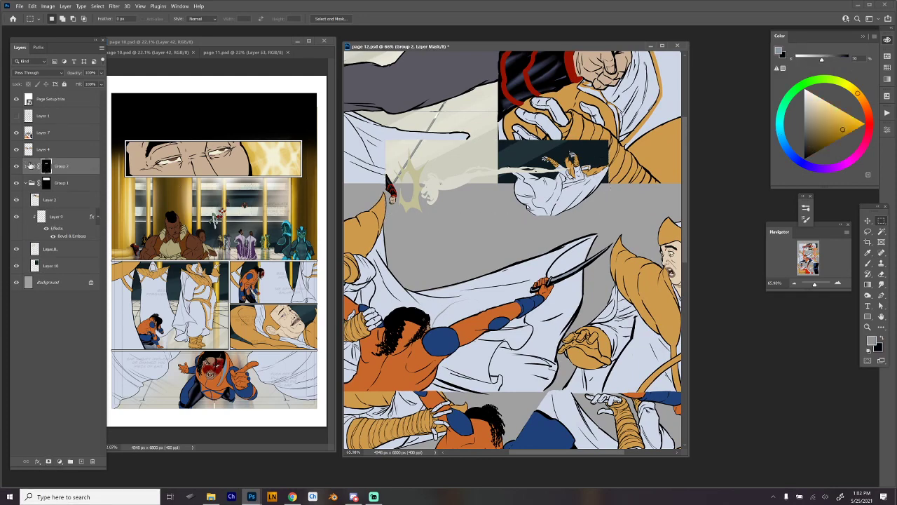
# In page 10, toggle the visibility of Group 1's layers one by one to identify which hold the columned hall background
pyautogui.click(188, 47)
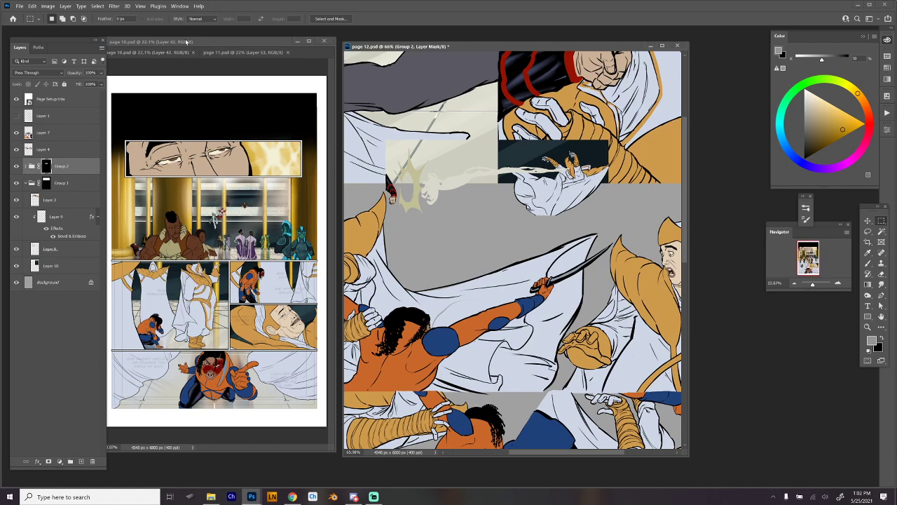
pyautogui.scroll(-3, 73, 306)
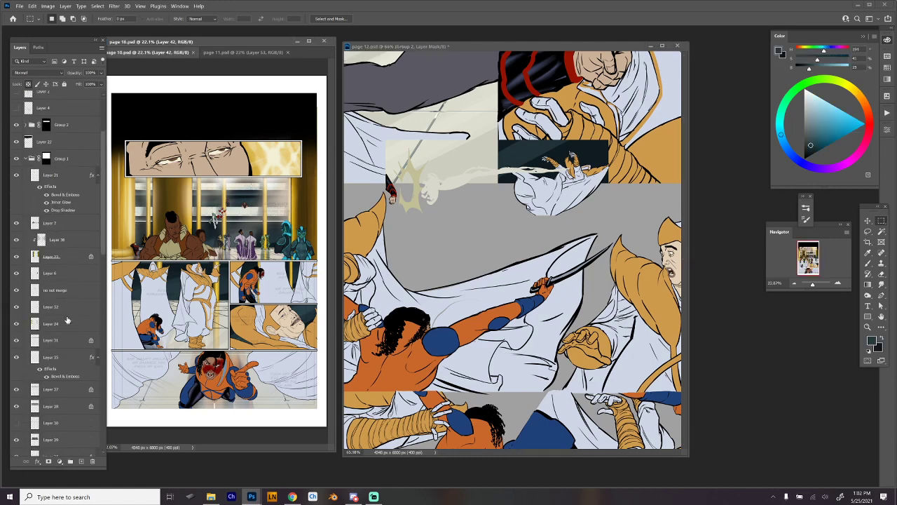
pyautogui.click(17, 241)
pyautogui.click(16, 241)
pyautogui.click(16, 275)
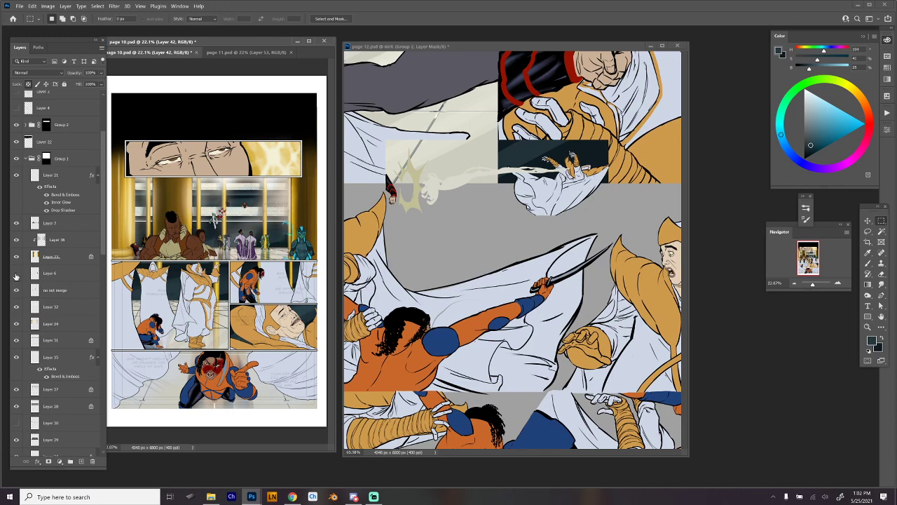
pyautogui.click(16, 274)
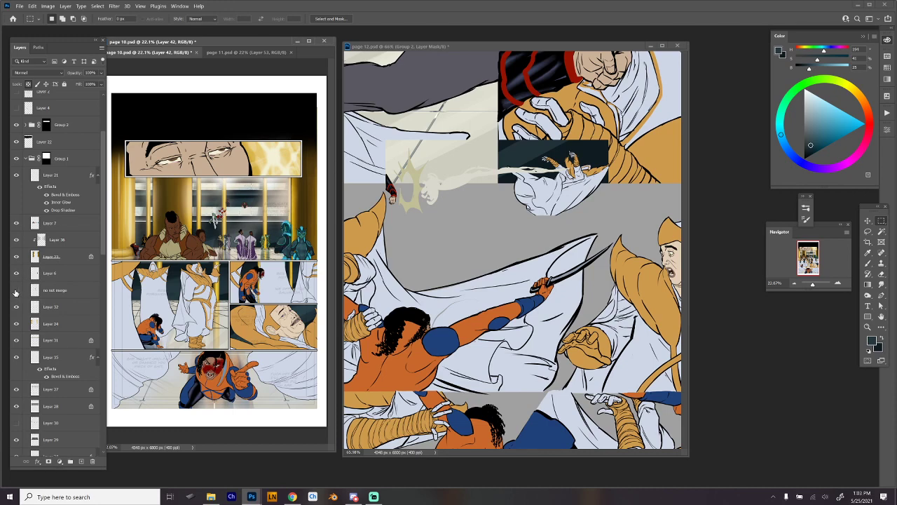
pyautogui.click(16, 292)
pyautogui.click(16, 292)
pyautogui.click(16, 307)
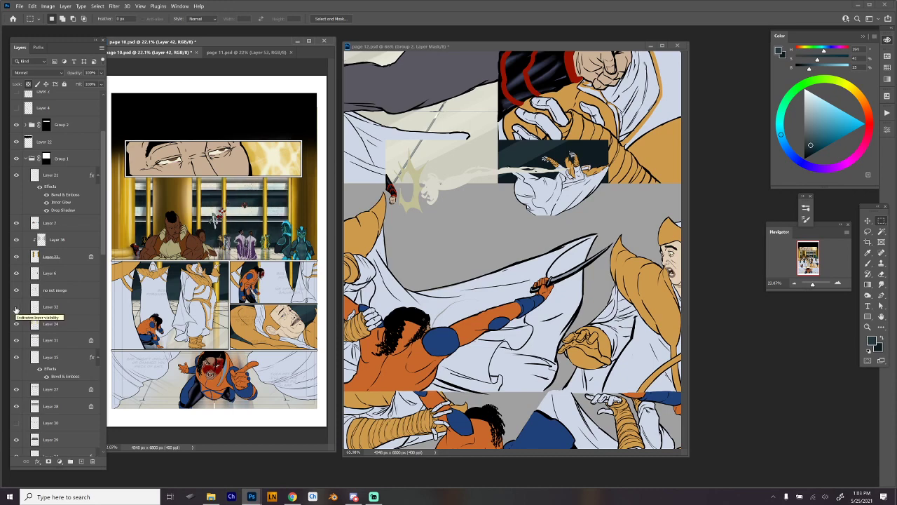
pyautogui.click(16, 308)
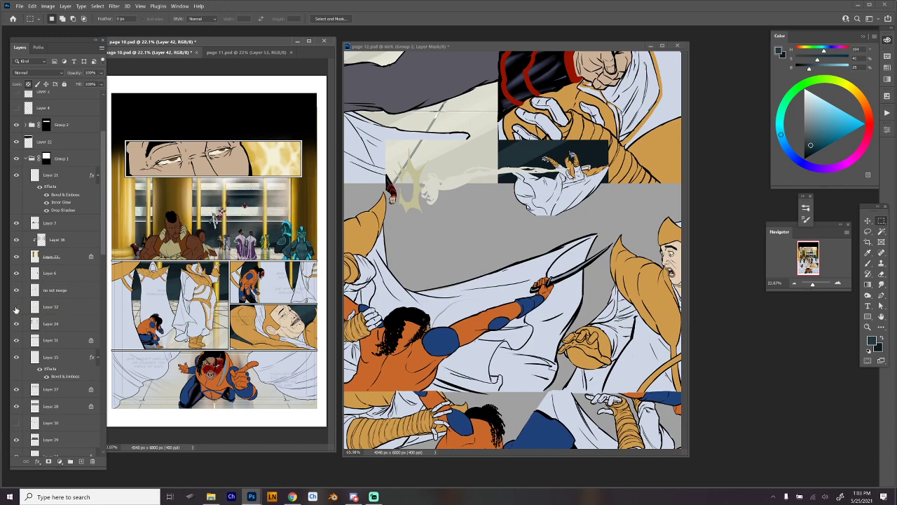
pyautogui.click(16, 308)
pyautogui.click(16, 308)
pyautogui.click(16, 307)
pyautogui.click(16, 308)
# Copy the hall background layers, Layer 24 through Layer 34, from page 10 into page 12 and place them in Group 2 beneath Layer 11
pyautogui.click(66, 326)
pyautogui.scroll(-2, 73, 340)
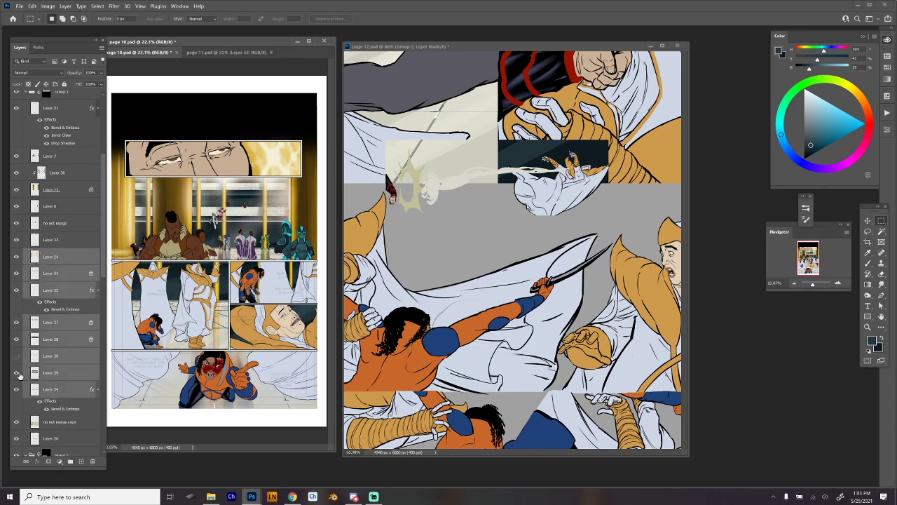
pyautogui.moveTo(33, 327); pyautogui.dragTo(513, 202)
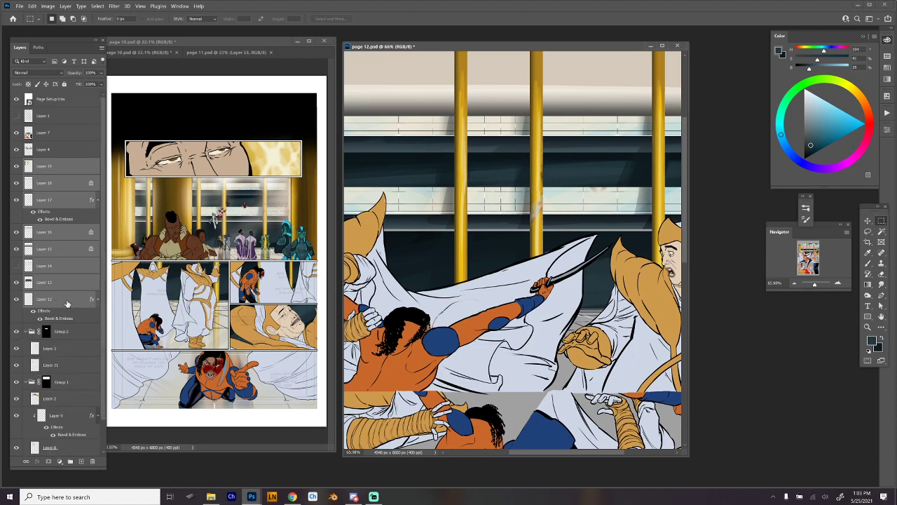
pyautogui.moveTo(67, 301); pyautogui.dragTo(56, 365)
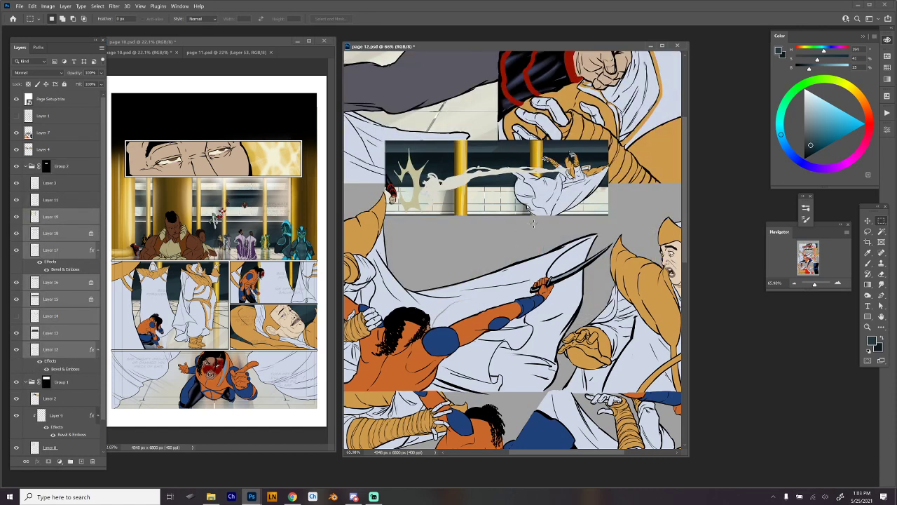
# Move the copied hall layers out of Group 2 to directly beneath it and shift them so the tiled floor sits behind the inset figures
pyautogui.moveTo(545, 251); pyautogui.dragTo(543, 173)
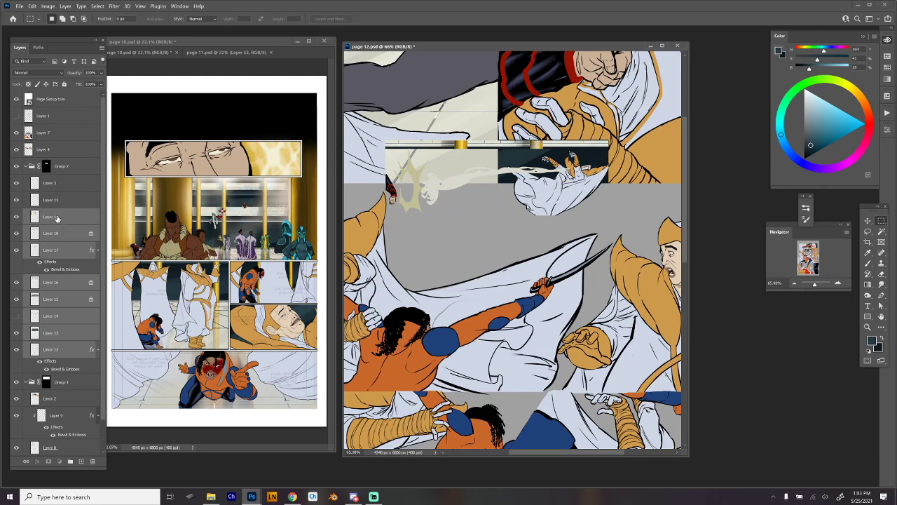
pyautogui.moveTo(56, 218); pyautogui.dragTo(60, 363)
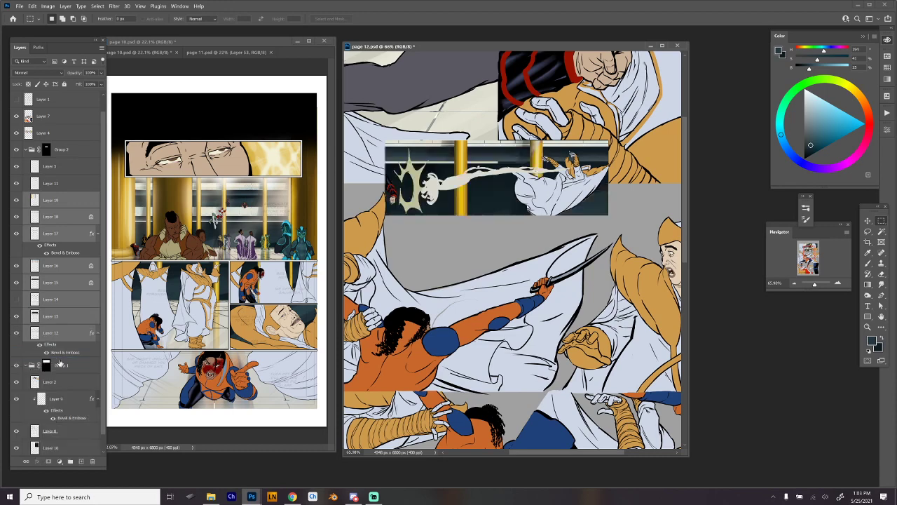
pyautogui.moveTo(572, 257)
pyautogui.mouseDown()
pyautogui.moveTo(563, 217)
pyautogui.moveTo(558, 324)
pyautogui.moveTo(562, 218)
pyautogui.moveTo(564, 254)
pyautogui.mouseUp()
pyautogui.moveTo(59, 343); pyautogui.dragTo(56, 363)
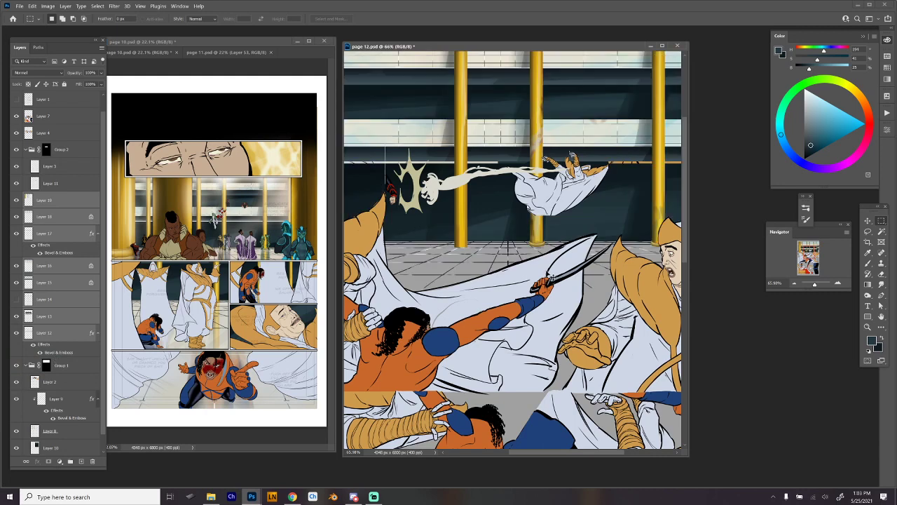
pyautogui.moveTo(550, 275); pyautogui.dragTo(546, 243)
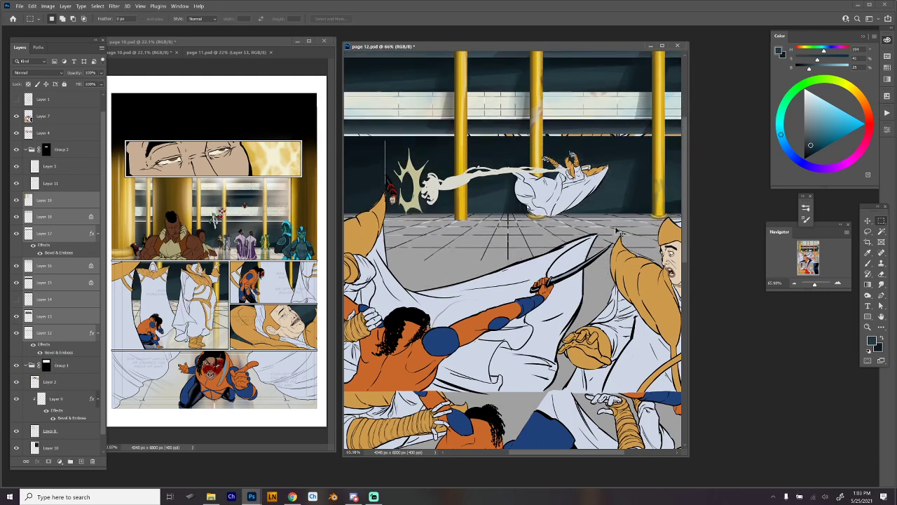
# Scale the hall background to about 66.5%, fit it behind the inset figures, and return its layers to Group 2 beneath Layer 11
pyautogui.hotkey('ctrl', 't')
pyautogui.scroll(-5, 564, 232)
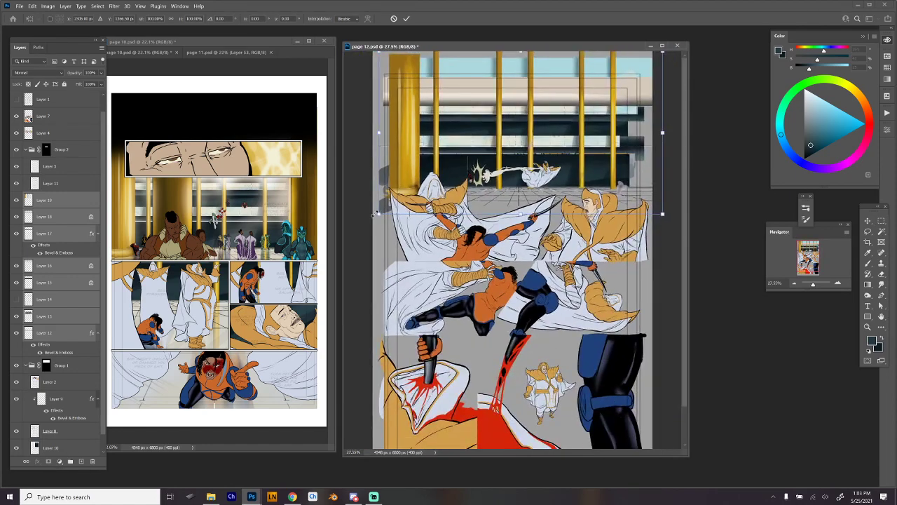
pyautogui.moveTo(379, 213); pyautogui.dragTo(425, 186)
pyautogui.moveTo(553, 143); pyautogui.dragTo(570, 159)
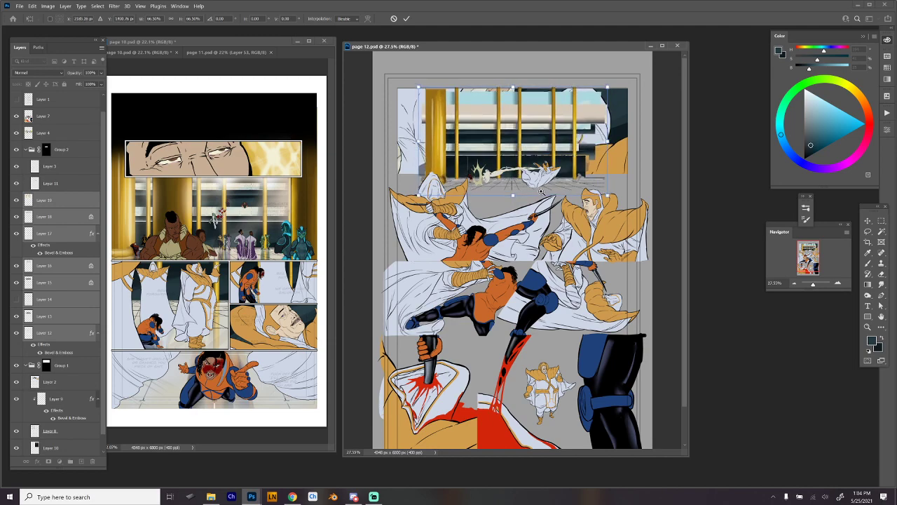
pyautogui.scroll(3, 541, 191)
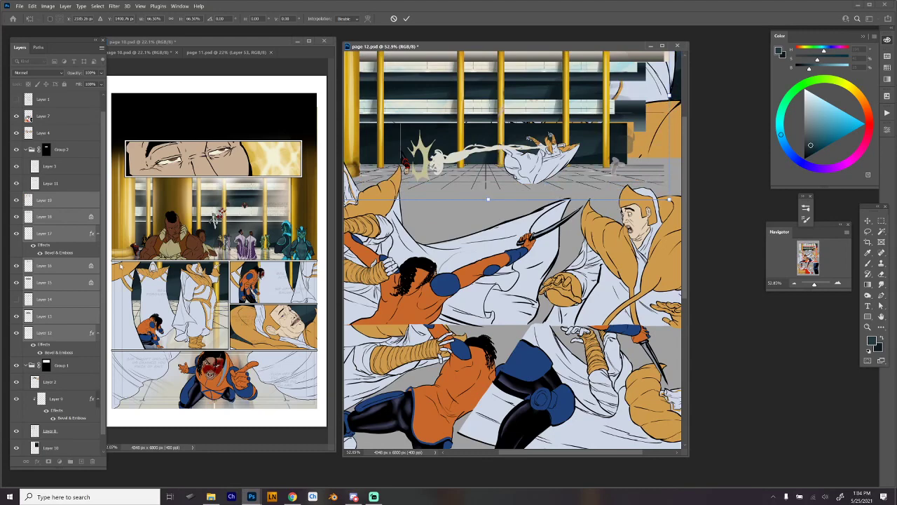
pyautogui.moveTo(60, 202); pyautogui.dragTo(57, 161)
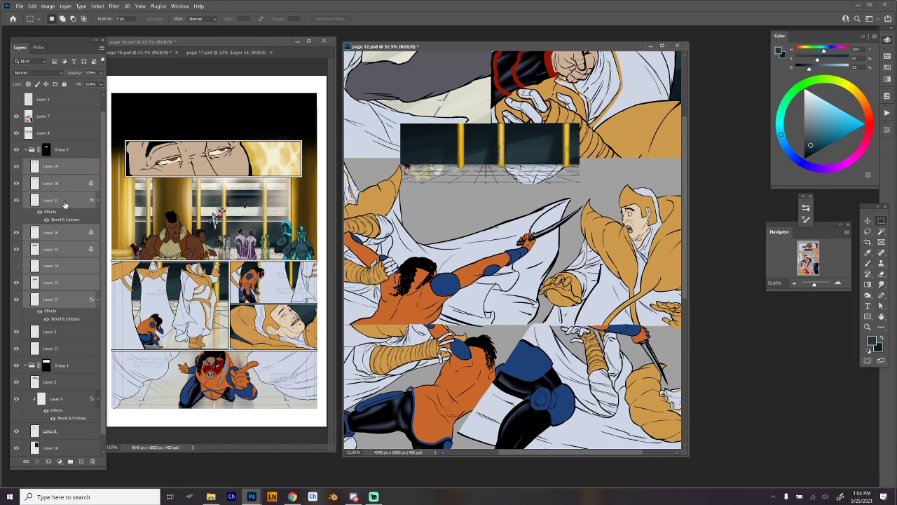
pyautogui.moveTo(49, 307); pyautogui.dragTo(43, 353)
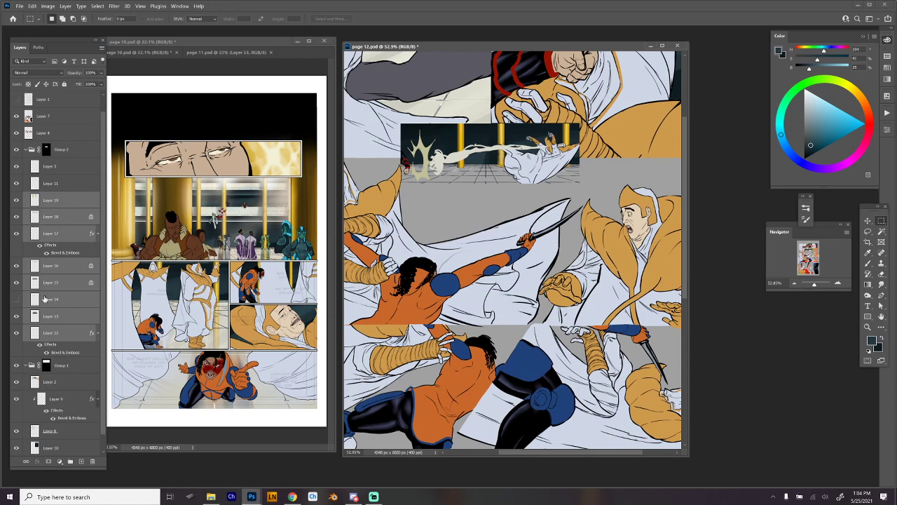
# Respace the golden columns on Layer 19 within the inset panel, shifting the first column closer to the pale figure
pyautogui.click(45, 269)
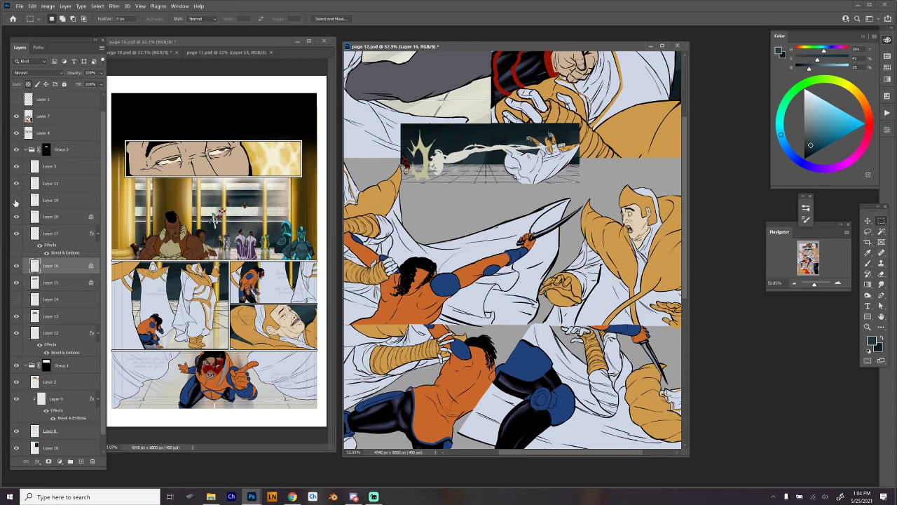
pyautogui.click(15, 202)
pyautogui.click(61, 206)
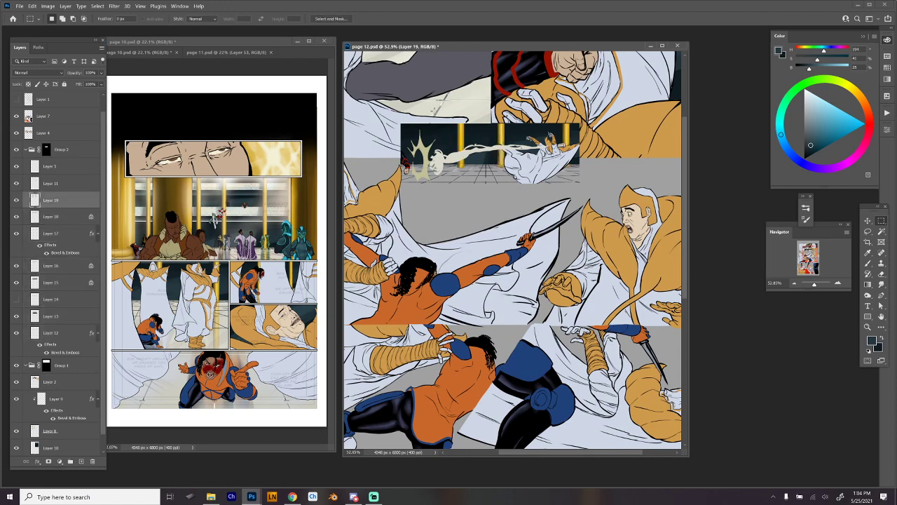
pyautogui.moveTo(435, 110); pyautogui.dragTo(481, 173)
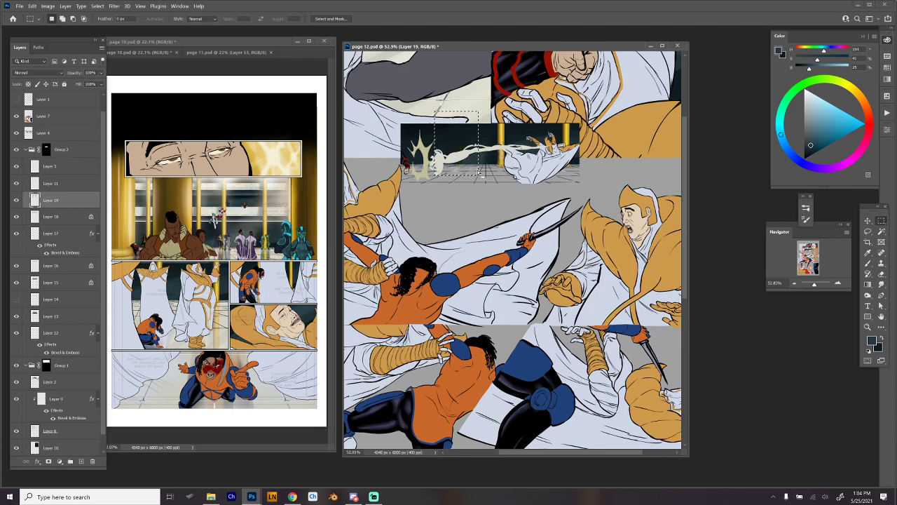
pyautogui.moveTo(467, 82); pyautogui.dragTo(584, 177)
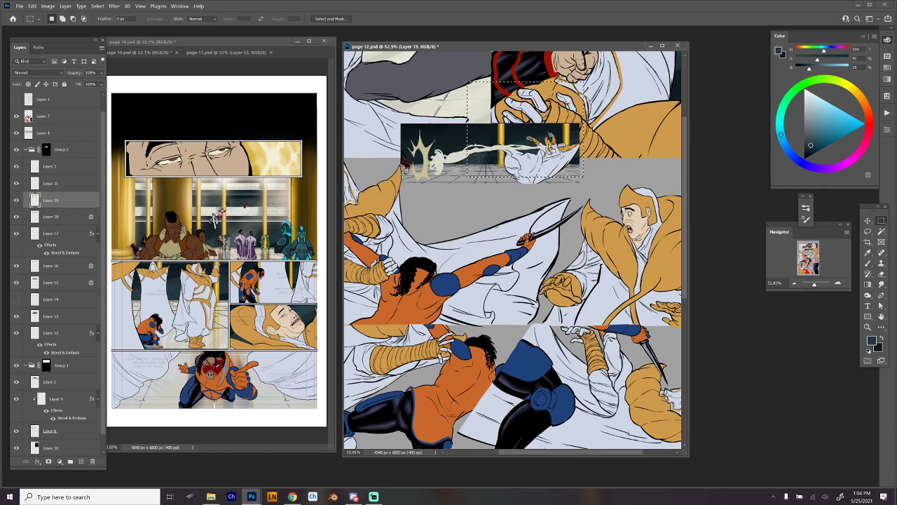
pyautogui.hotkey('ctrl', 'd')
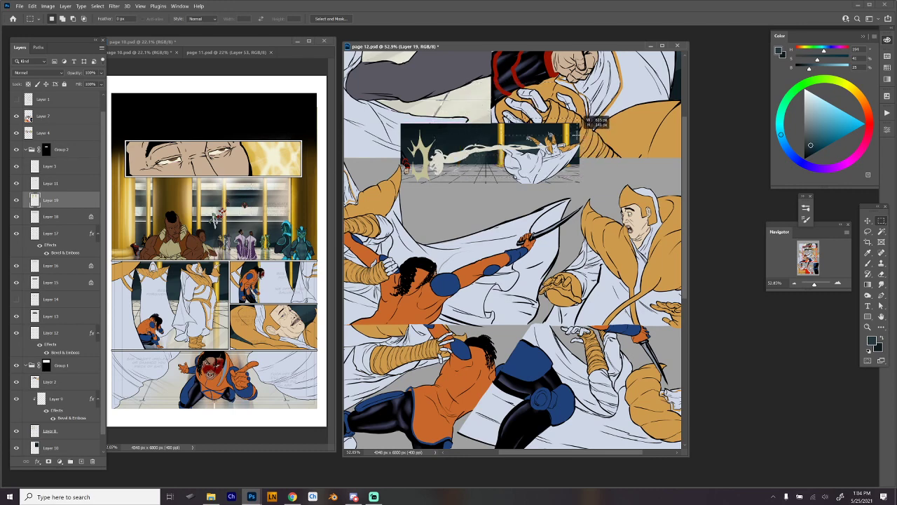
pyautogui.moveTo(491, 124); pyautogui.dragTo(571, 119)
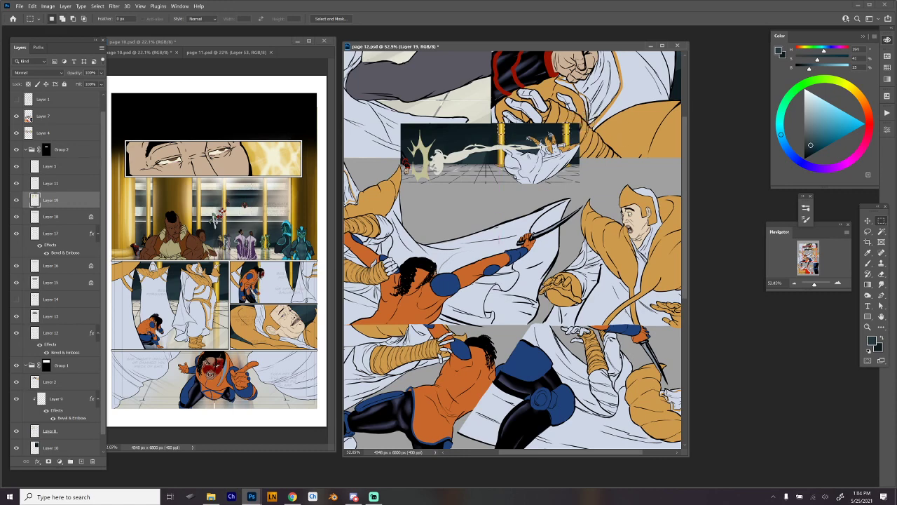
pyautogui.moveTo(476, 112); pyautogui.dragTo(444, 163)
pyautogui.hotkey('ctrl', 'd')
# Toggle Layer 19 and Layer 13 to check their artwork, and duplicate Layer 19 beneath Layer 12
pyautogui.click(17, 202)
pyautogui.click(16, 202)
pyautogui.click(17, 335)
pyautogui.click(17, 336)
pyautogui.moveTo(70, 203); pyautogui.dragTo(96, 348)
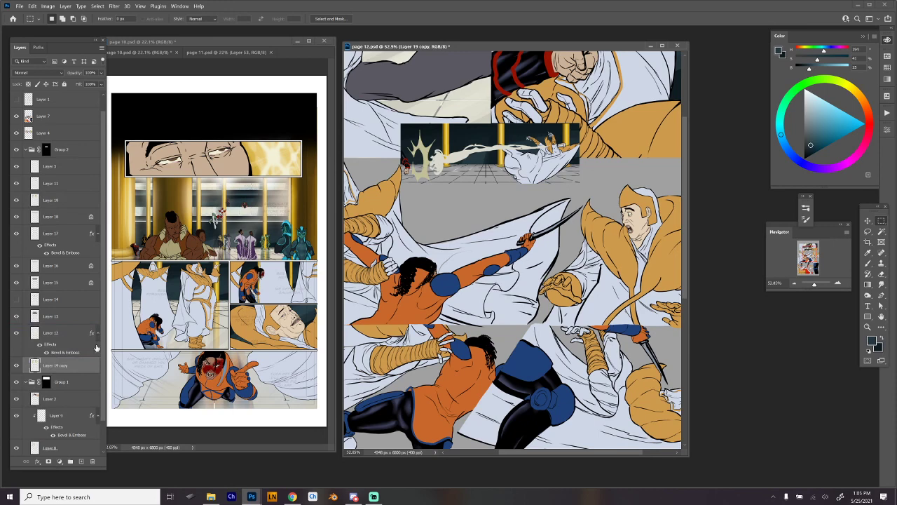
pyautogui.hotkey('ctrl', 't')
pyautogui.rightClick(465, 148)
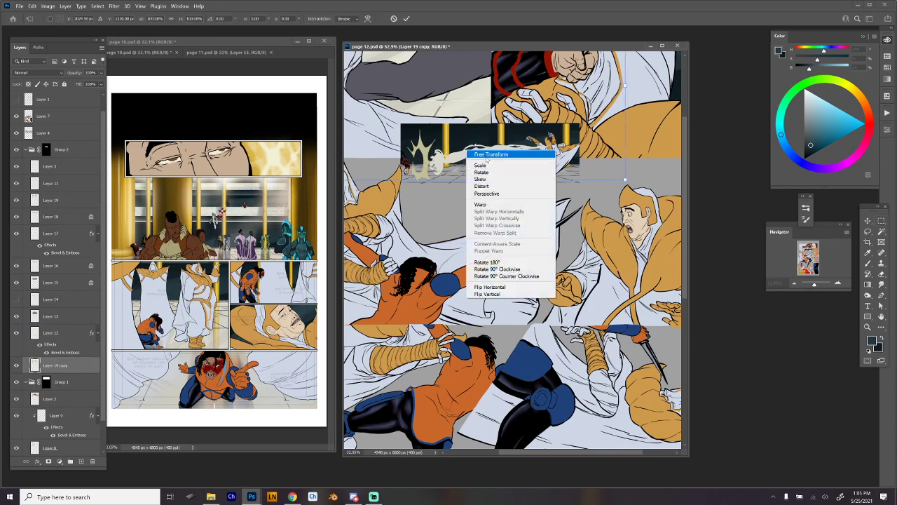
pyautogui.click(470, 156)
pyautogui.press('Return')
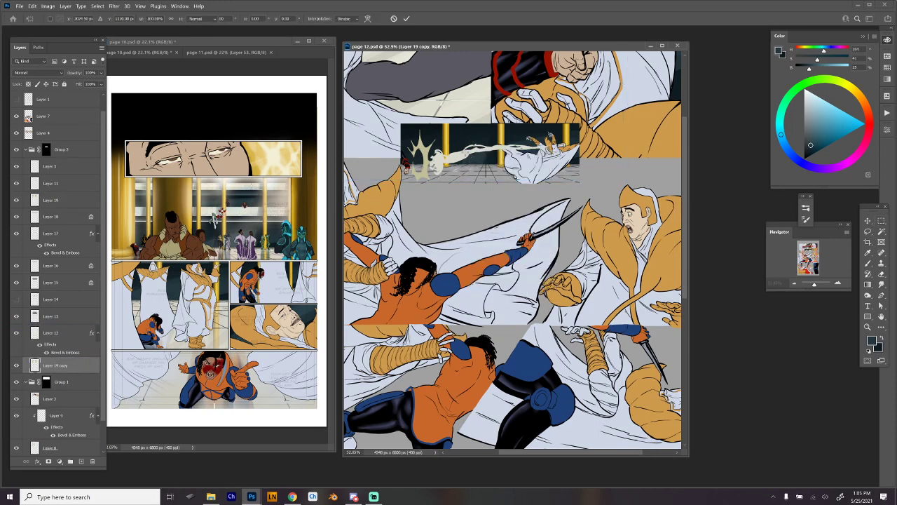
pyautogui.press('m')
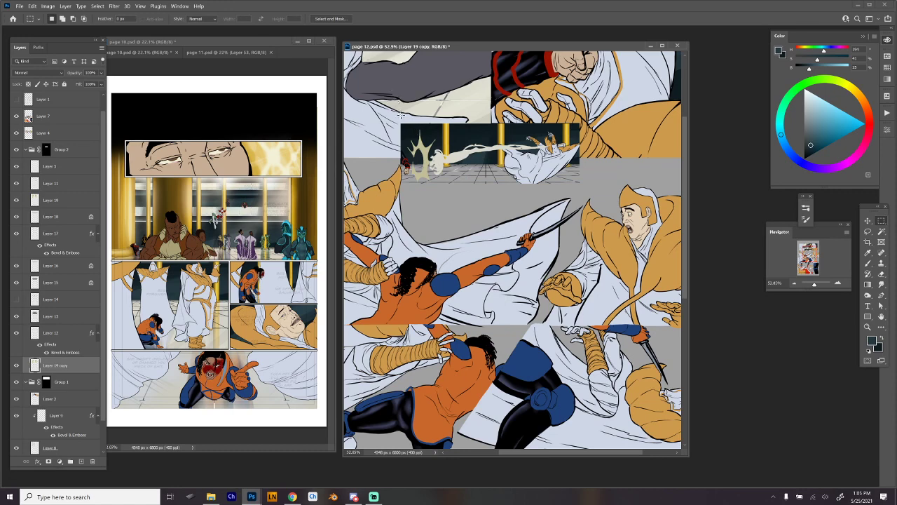
# Cut the inset's golden columns from the Layer 19 copy onto a new layer and delete the leftover copy
pyautogui.moveTo(400, 114); pyautogui.dragTo(617, 177)
pyautogui.hotkey('ctrl', 'shift', 'j')
pyautogui.click(75, 383)
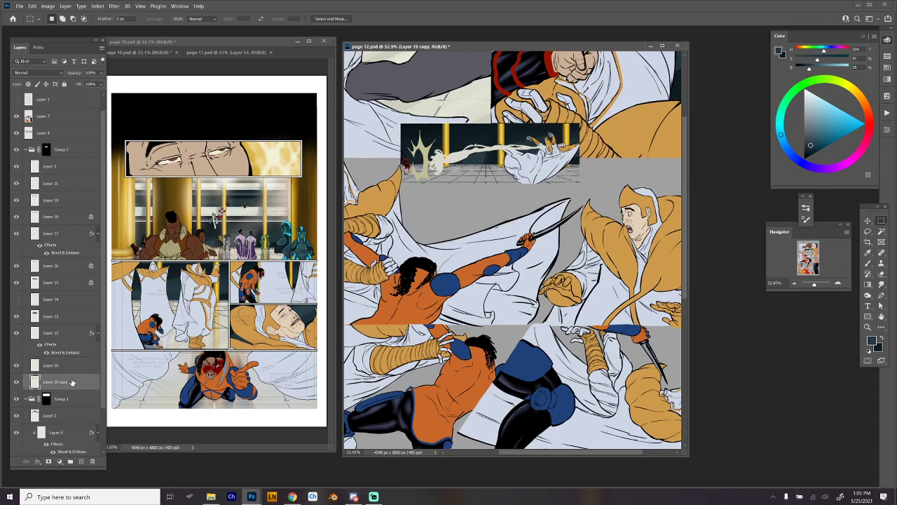
pyautogui.press('Delete')
# Flip the cut columns vertically and move them straight down onto the tiled floor as reflections of the inset columns
pyautogui.hotkey('ctrl', 't')
pyautogui.rightClick(516, 138)
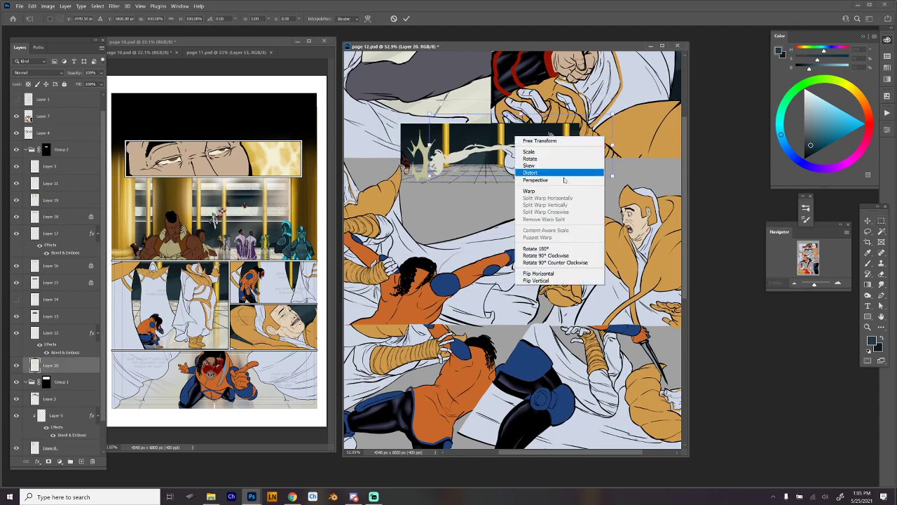
pyautogui.click(552, 276)
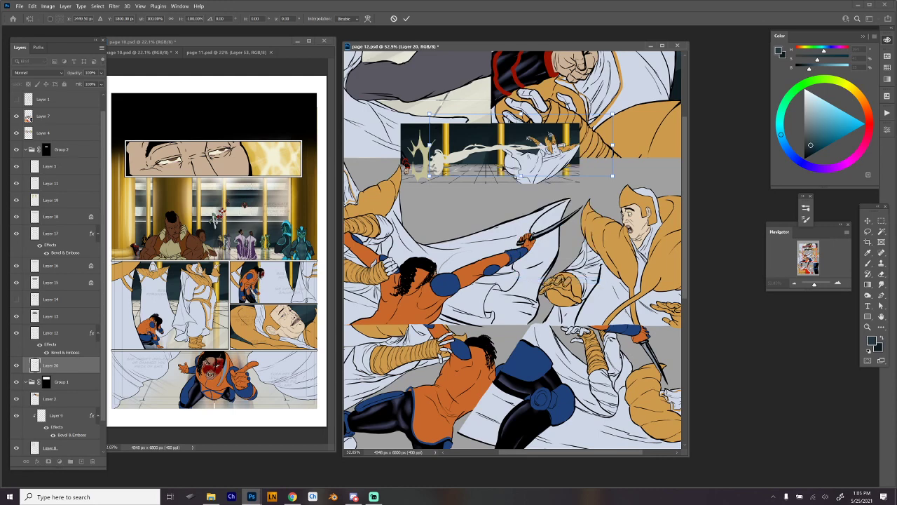
pyautogui.moveTo(501, 148); pyautogui.dragTo(502, 188)
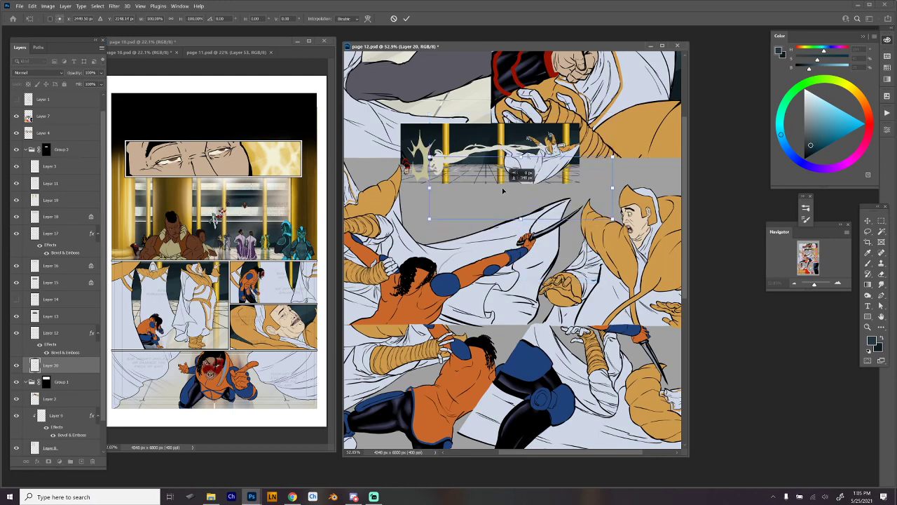
pyautogui.press('Return')
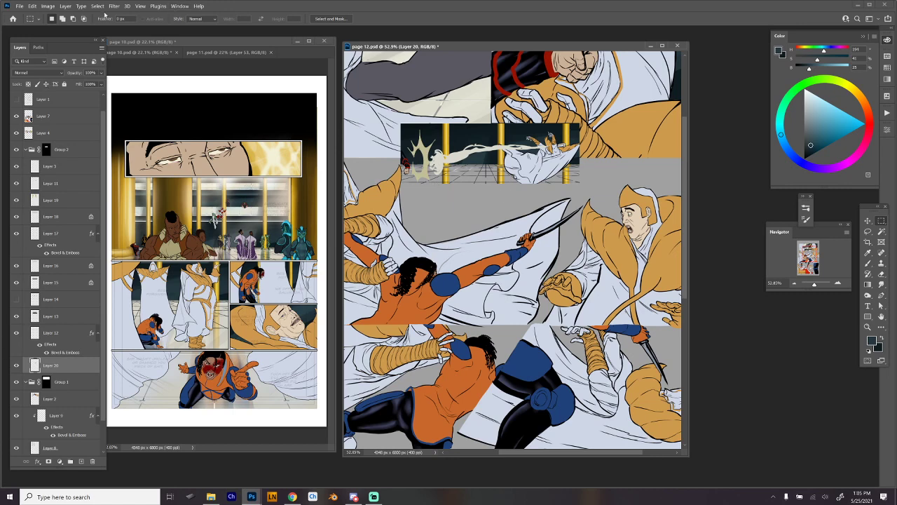
# Soften the column reflections on Layer 20 with a vertical Motion Blur
pyautogui.click(114, 7)
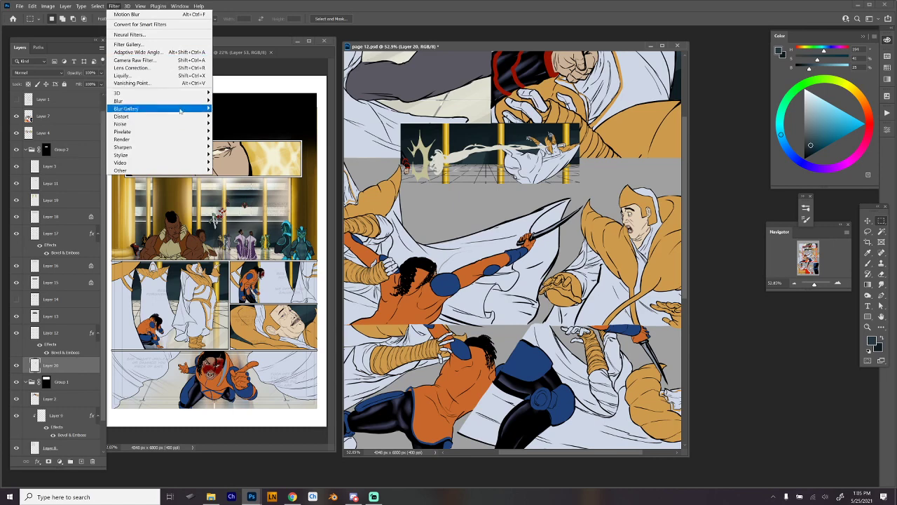
pyautogui.moveTo(179, 103)
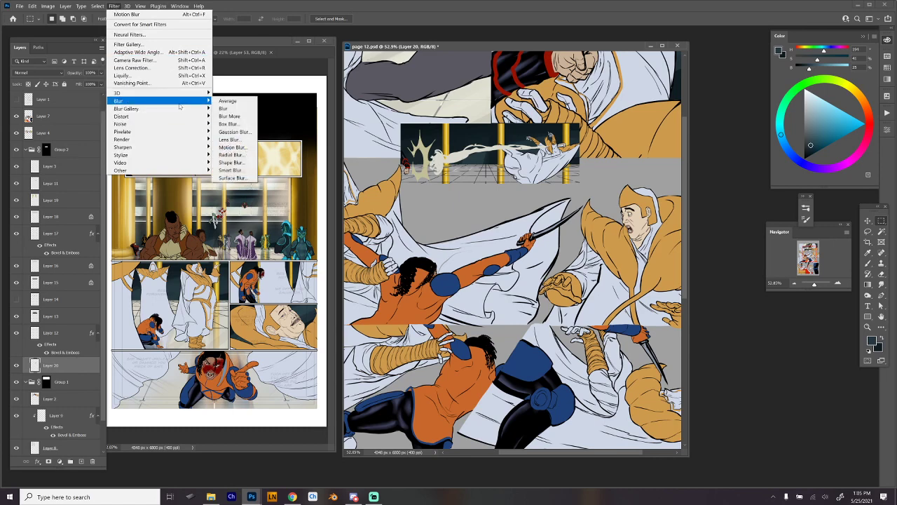
pyautogui.click(248, 149)
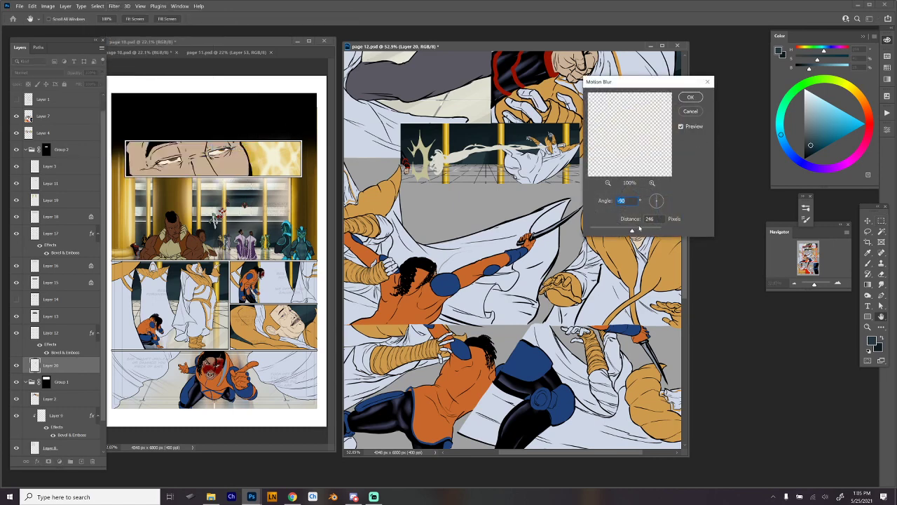
pyautogui.moveTo(658, 200); pyautogui.dragTo(660, 199)
pyautogui.moveTo(657, 200); pyautogui.dragTo(657, 200)
pyautogui.click(641, 232)
pyautogui.click(650, 231)
pyautogui.click(696, 110)
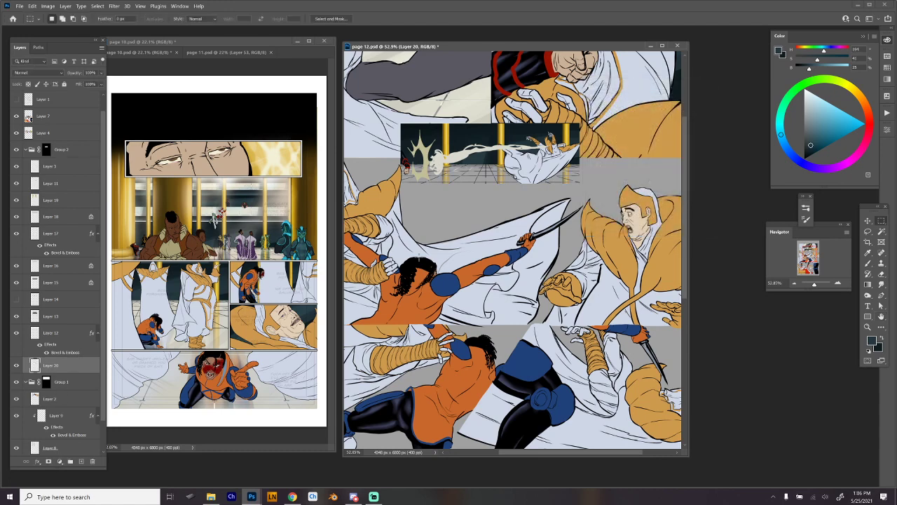
# Sample the pale grey floor colour from the upper panel and add a new layer directly beneath Layer 20
pyautogui.press('b')
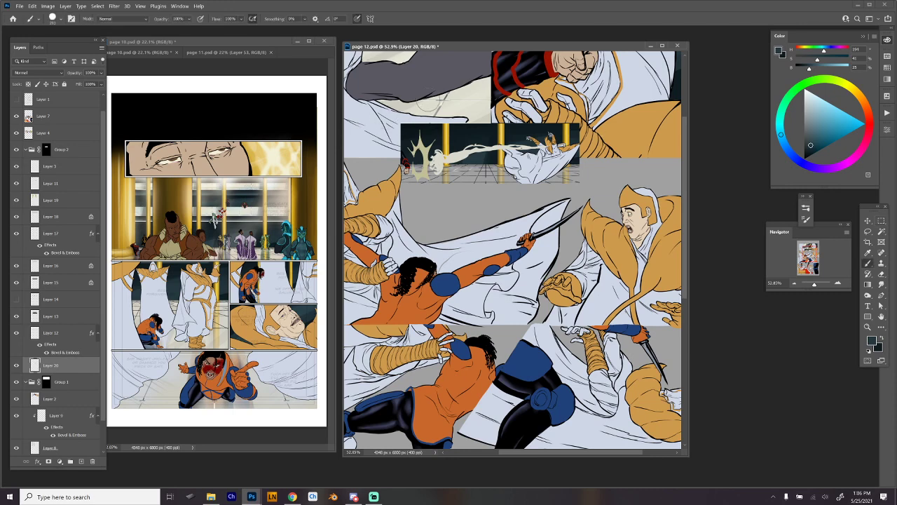
pyautogui.keyDown('alt'); pyautogui.click(420, 106); pyautogui.keyUp('alt')
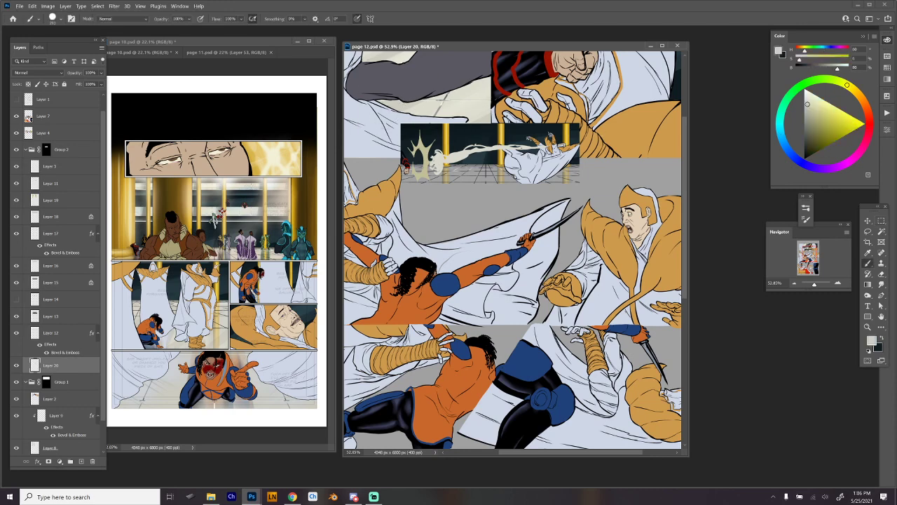
pyautogui.click(67, 383)
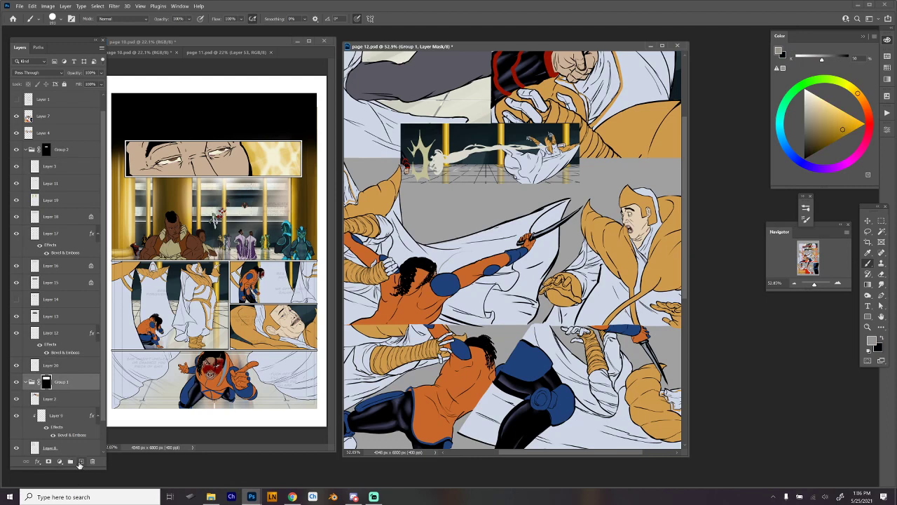
pyautogui.click(81, 461)
pyautogui.moveTo(46, 406); pyautogui.dragTo(42, 372)
pyautogui.press('m')
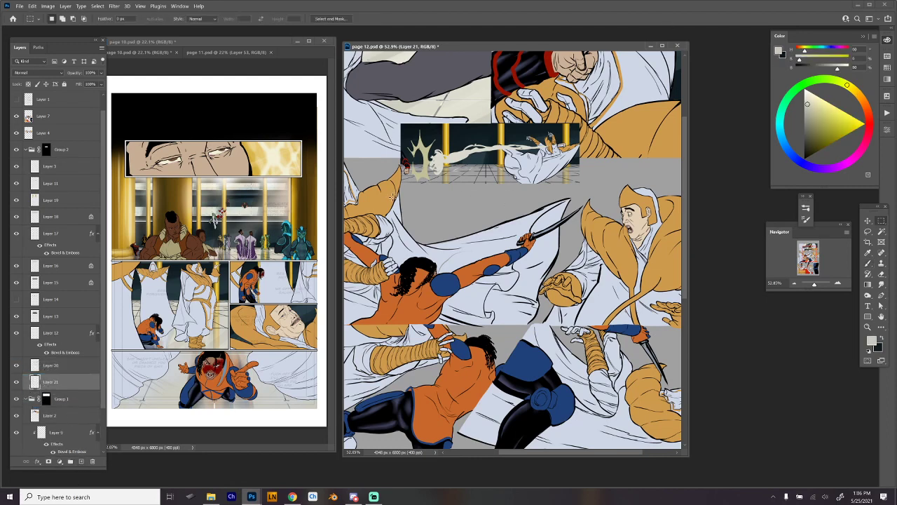
# Fill a band across the inset floor on Layer 21 with the pale grey and brighten it with a lighter off-white
pyautogui.moveTo(392, 197); pyautogui.dragTo(612, 164)
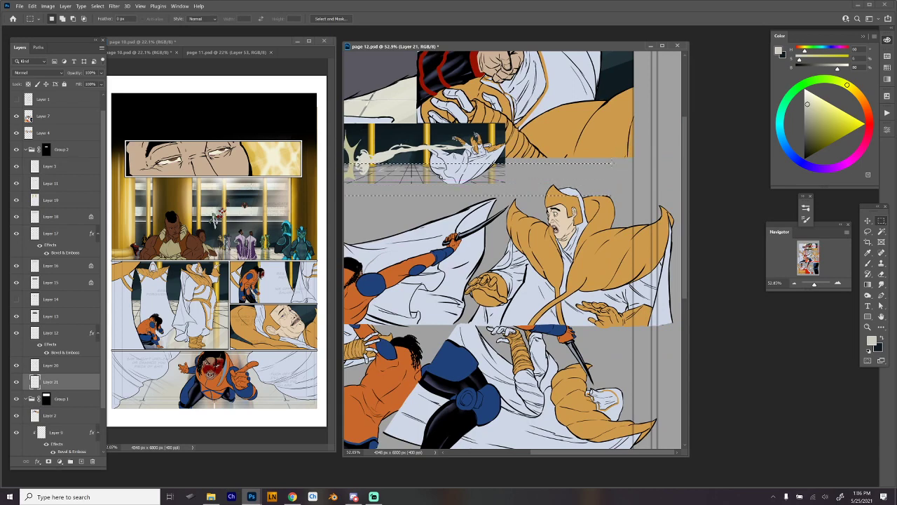
pyautogui.moveTo(462, 231); pyautogui.dragTo(554, 259)
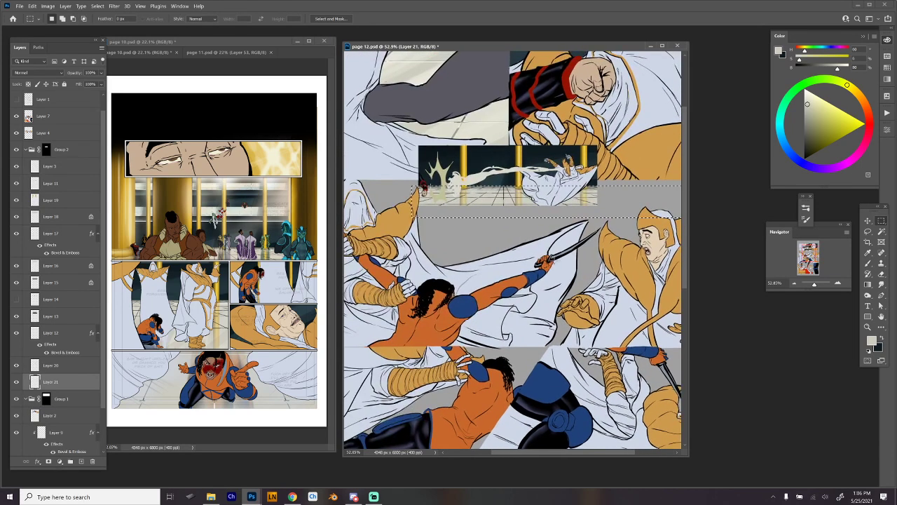
pyautogui.hotkey('ctrl', 'd')
pyautogui.press('b')
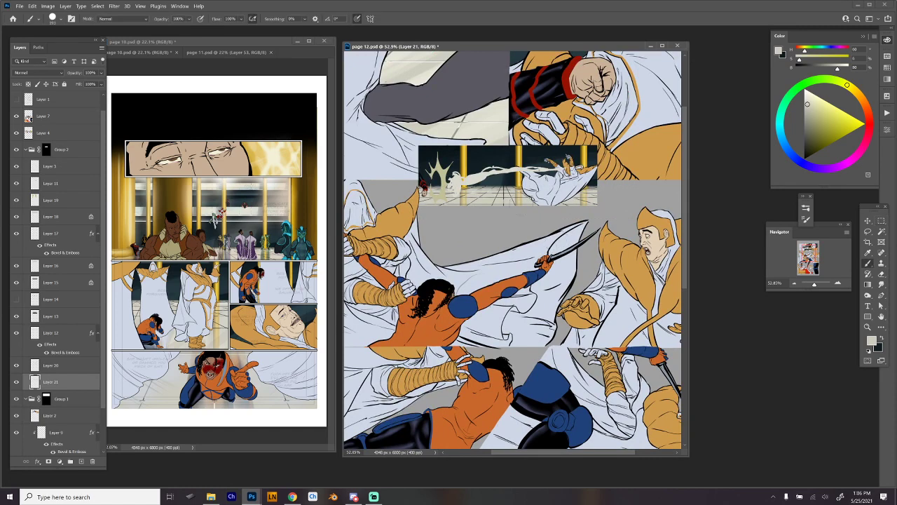
pyautogui.click(809, 93)
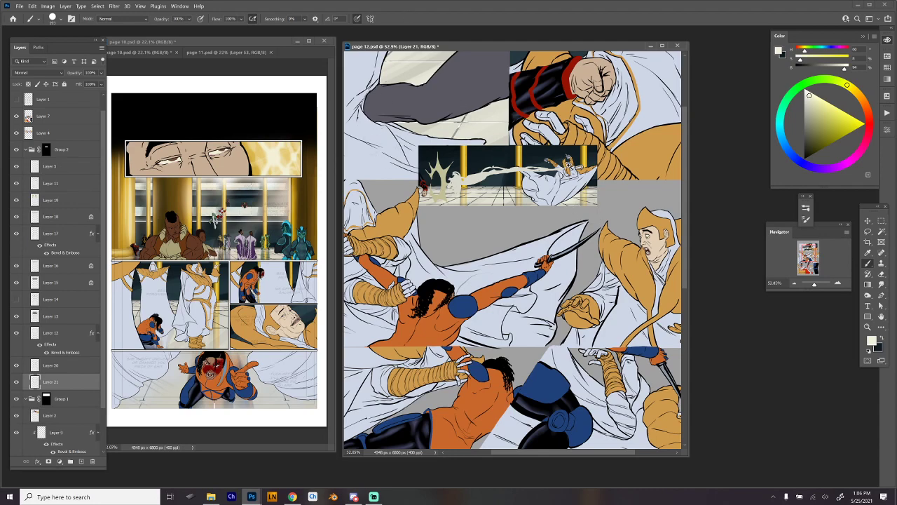
# Examine the whole of page 12 and inspect the inset panel's floor and columns up close
pyautogui.scroll(-4, 427, 62)
pyautogui.scroll(2, 427, 62)
pyautogui.scroll(-2, 611, 209)
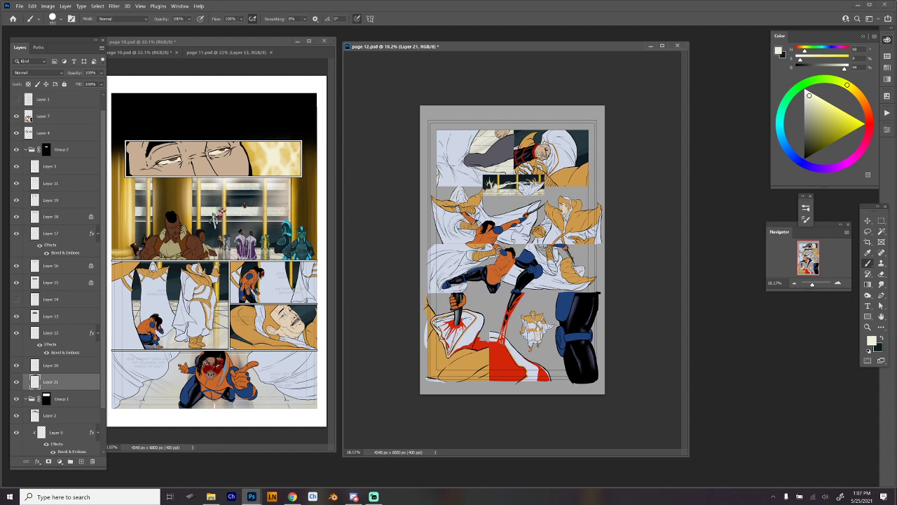
pyautogui.moveTo(405, 48); pyautogui.dragTo(407, 42)
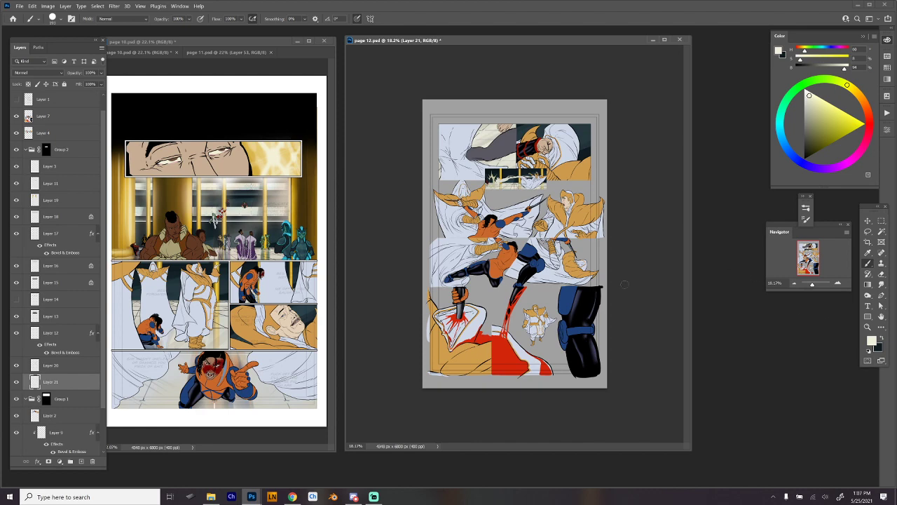
pyautogui.scroll(2, 534, 240)
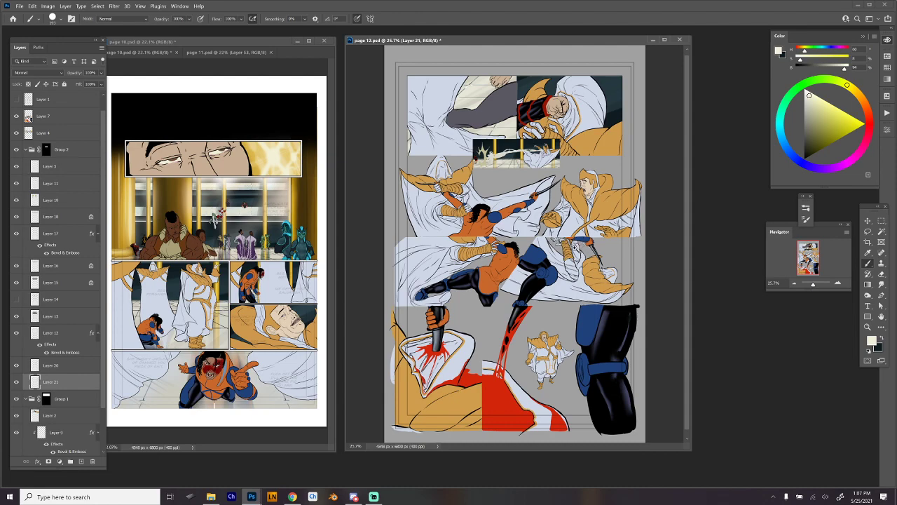
pyautogui.scroll(-1, 576, 248)
pyautogui.scroll(3, 555, 247)
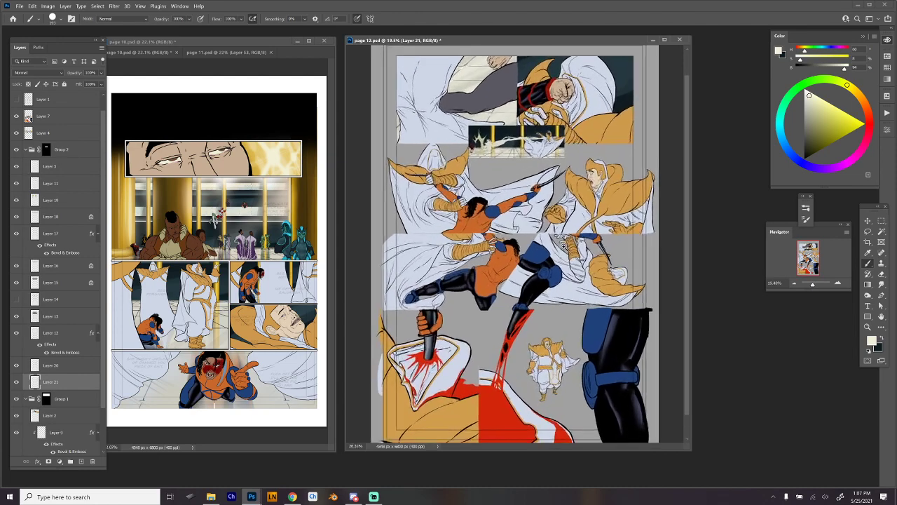
pyautogui.scroll(3, 568, 248)
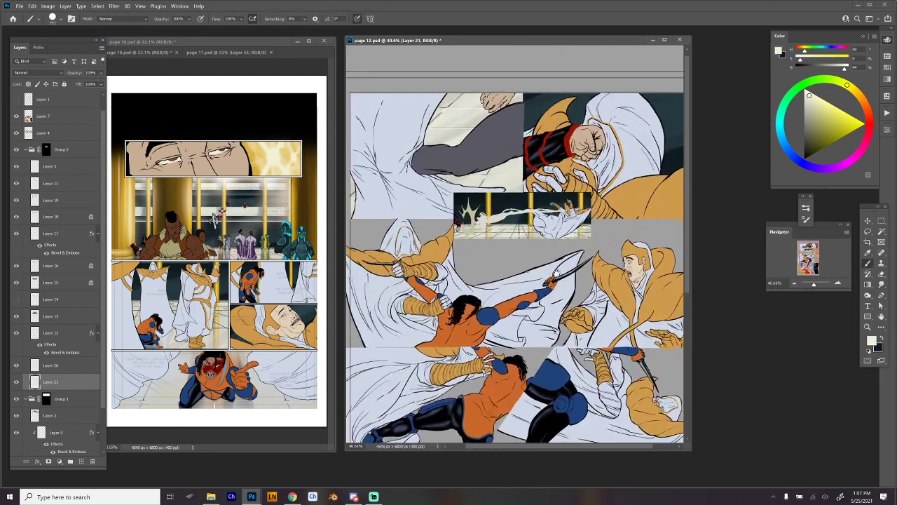
pyautogui.scroll(2, 547, 251)
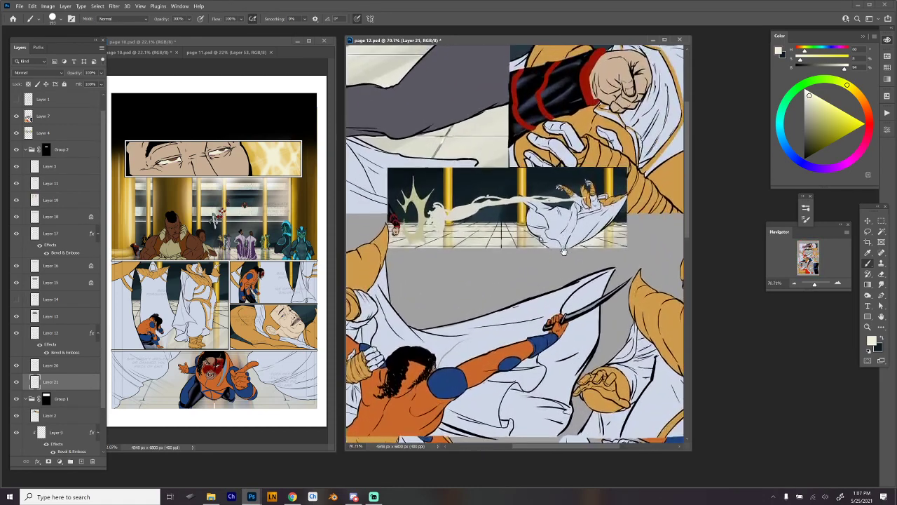
pyautogui.scroll(1, 558, 254)
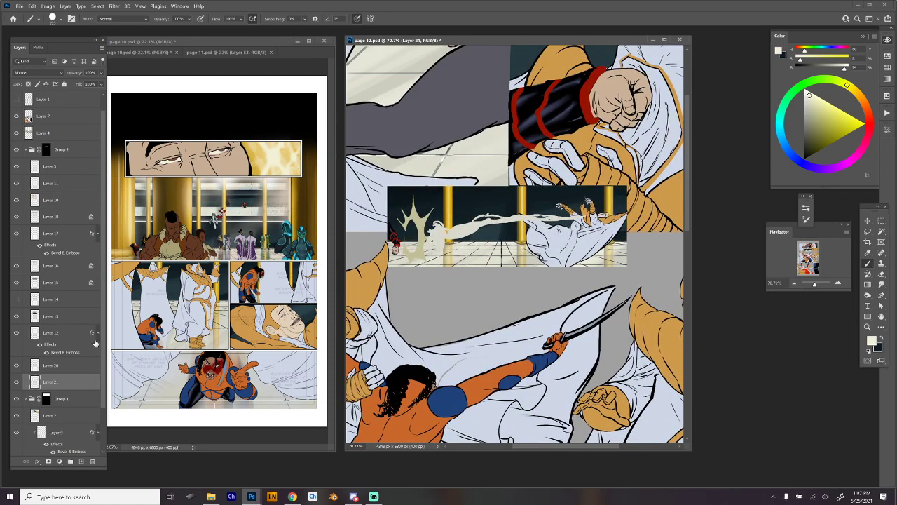
# Toggle the visibility of Group 2 and Layer 11 to check what each contributes to the inset panel
pyautogui.click(16, 151)
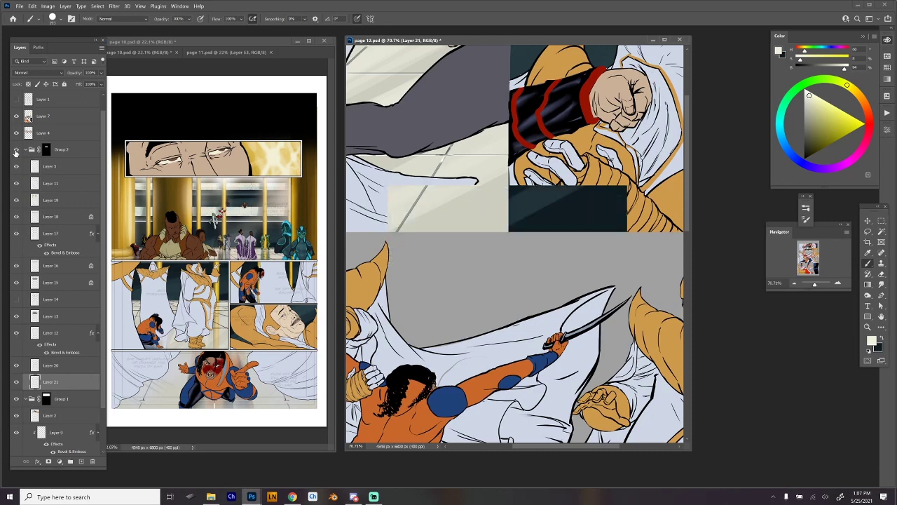
pyautogui.click(16, 151)
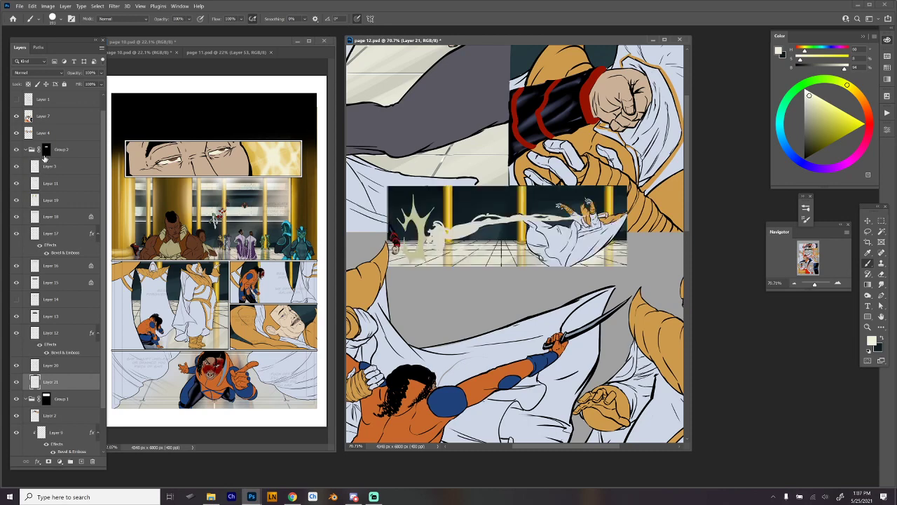
pyautogui.click(102, 155)
pyautogui.scroll(-3, 96, 251)
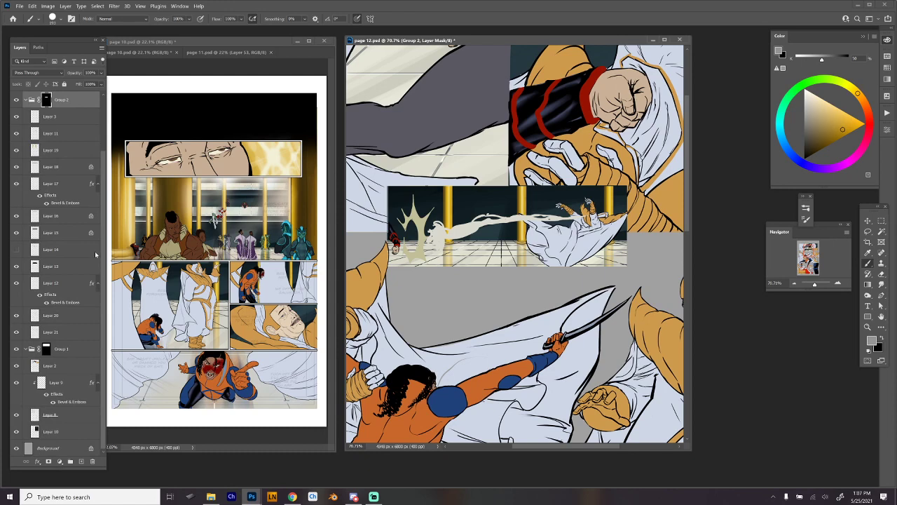
pyautogui.scroll(4, 96, 246)
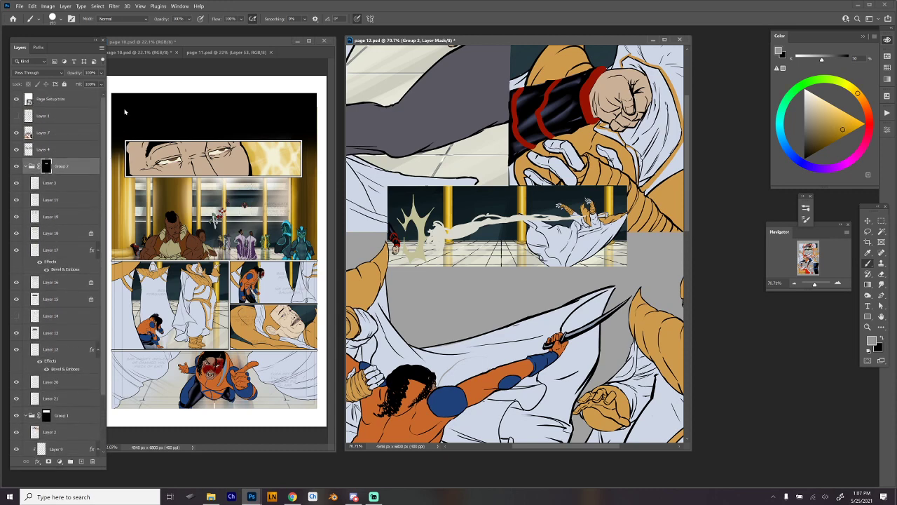
pyautogui.scroll(-3, 56, 281)
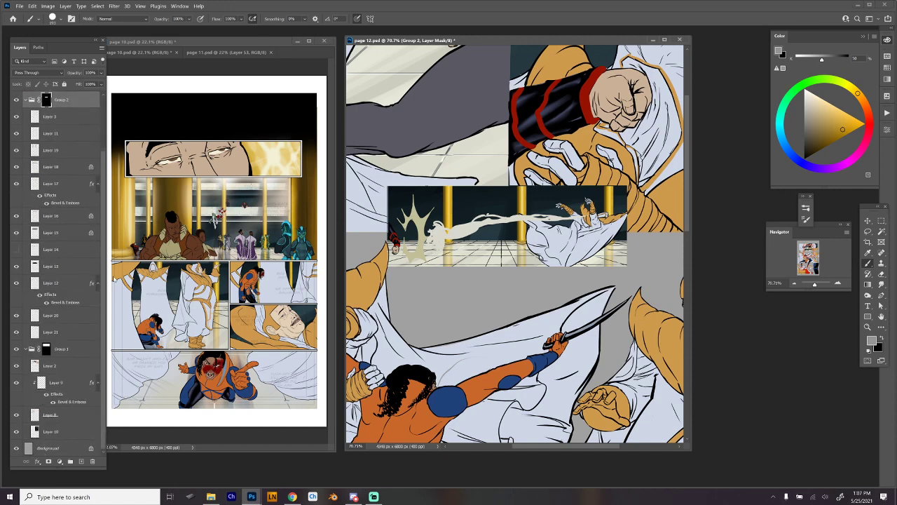
pyautogui.scroll(3, 105, 209)
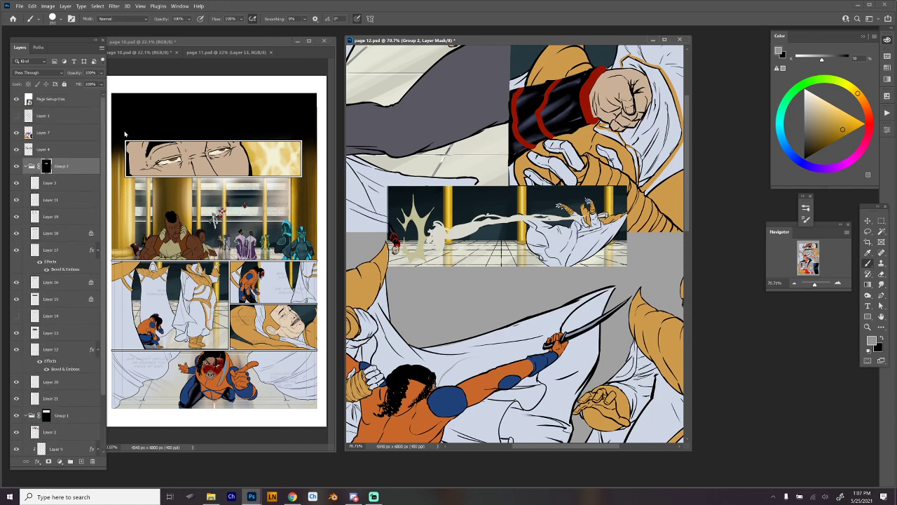
pyautogui.click(17, 167)
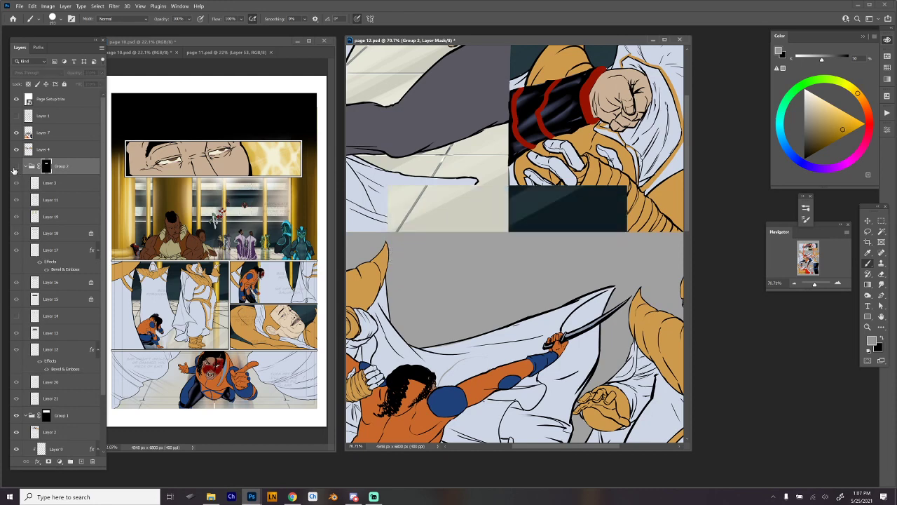
pyautogui.click(16, 168)
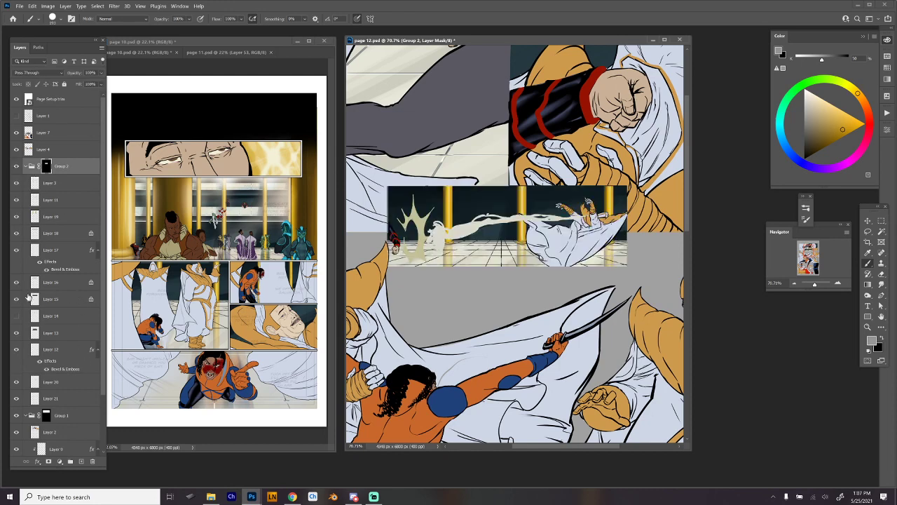
pyautogui.click(16, 202)
pyautogui.click(16, 202)
# Merge the inset panel's background layers from Layer 19 down to Layer 21 into one layer and duplicate the result
pyautogui.click(60, 221)
pyautogui.click(16, 218)
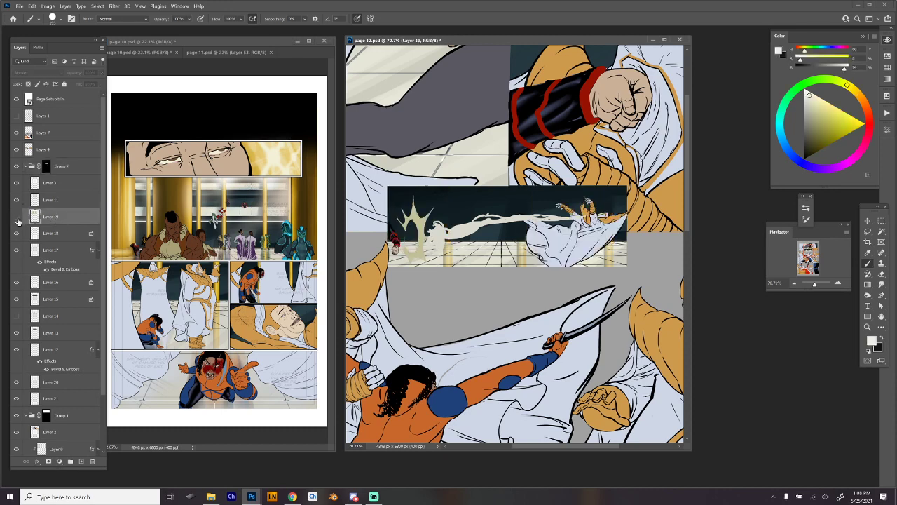
pyautogui.click(17, 219)
pyautogui.scroll(-2, 65, 429)
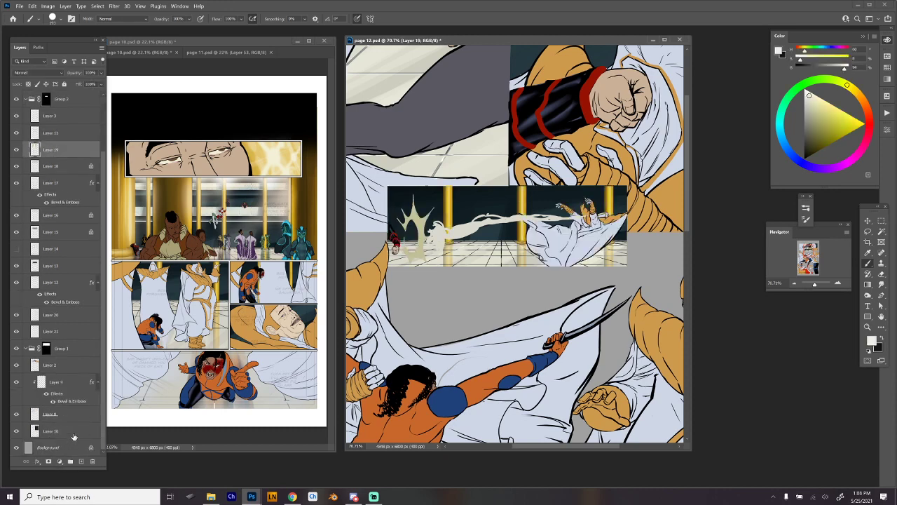
pyautogui.keyDown('shift'); pyautogui.click(67, 430); pyautogui.keyUp('shift')
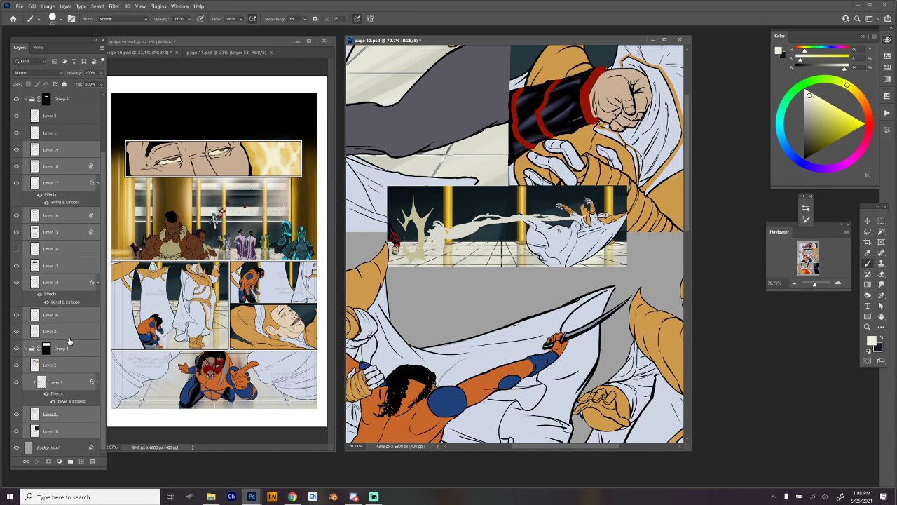
pyautogui.keyDown('ctrl'); pyautogui.click(73, 343); pyautogui.keyUp('ctrl')
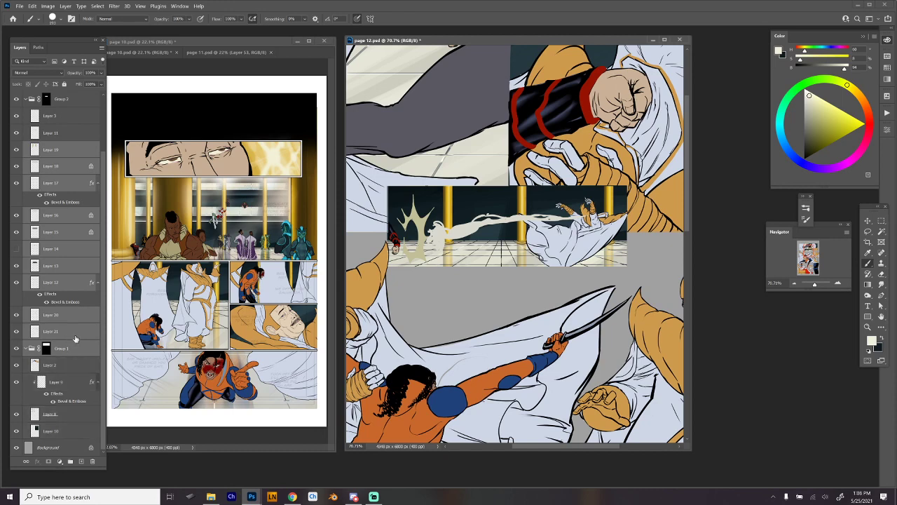
pyautogui.keyDown('ctrl'); pyautogui.click(76, 340); pyautogui.keyUp('ctrl')
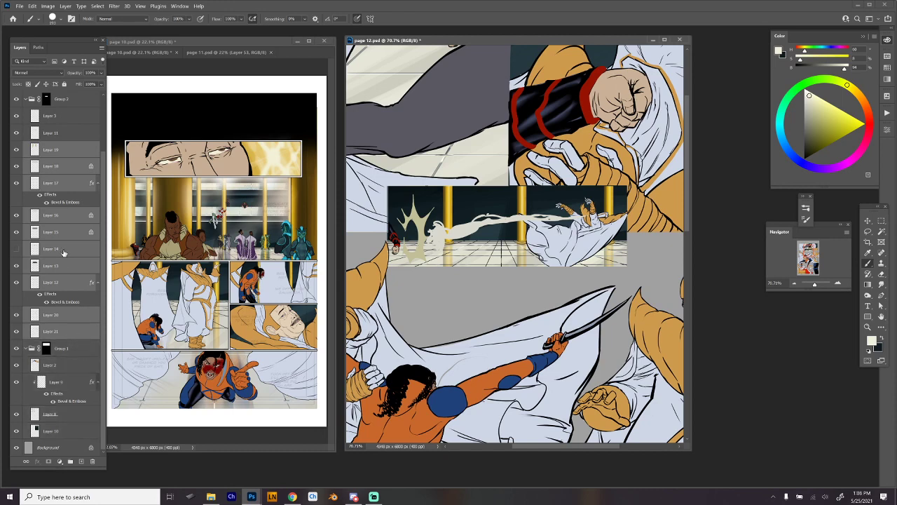
pyautogui.hotkey('ctrl', 'e')
pyautogui.click(17, 217)
pyautogui.click(17, 217)
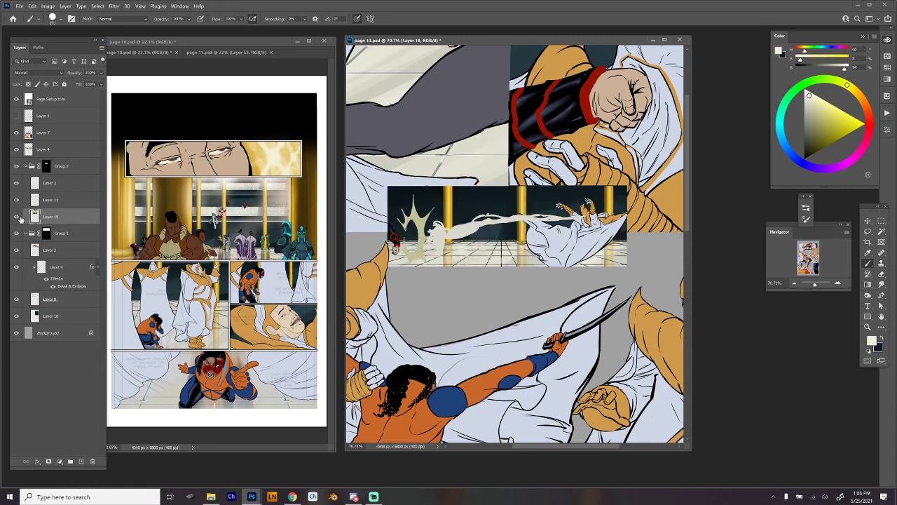
pyautogui.hotkey('ctrl', 'j')
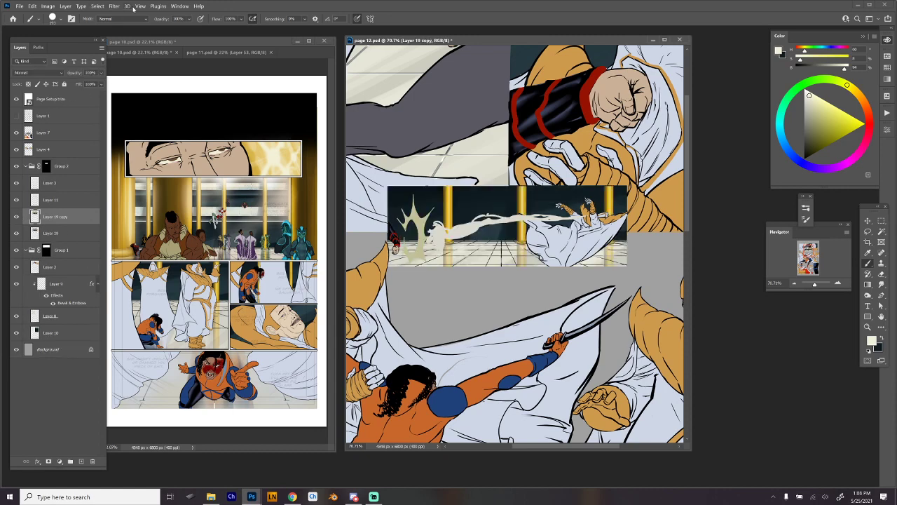
# Try a Motion Blur at angle 0 and distance 1176 pixels on the duplicated inset background
pyautogui.click(114, 6)
pyautogui.moveTo(160, 102)
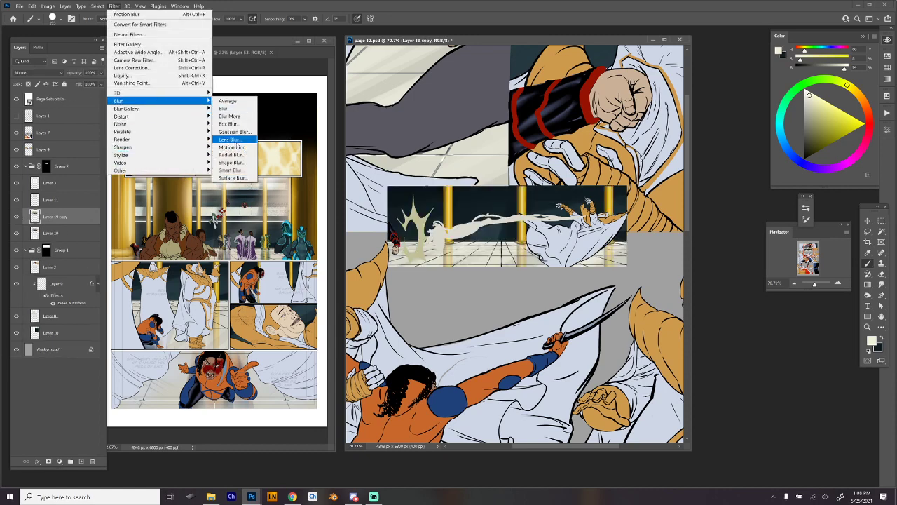
pyautogui.click(232, 147)
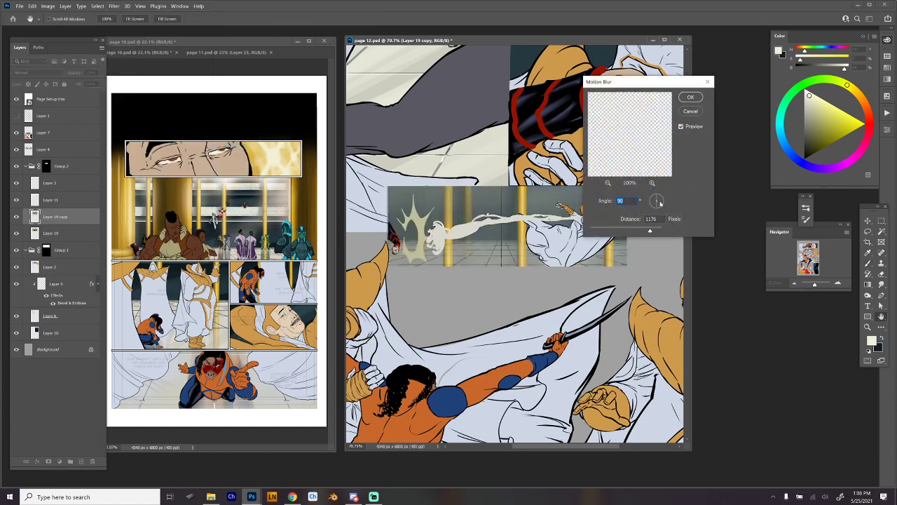
pyautogui.write('0')
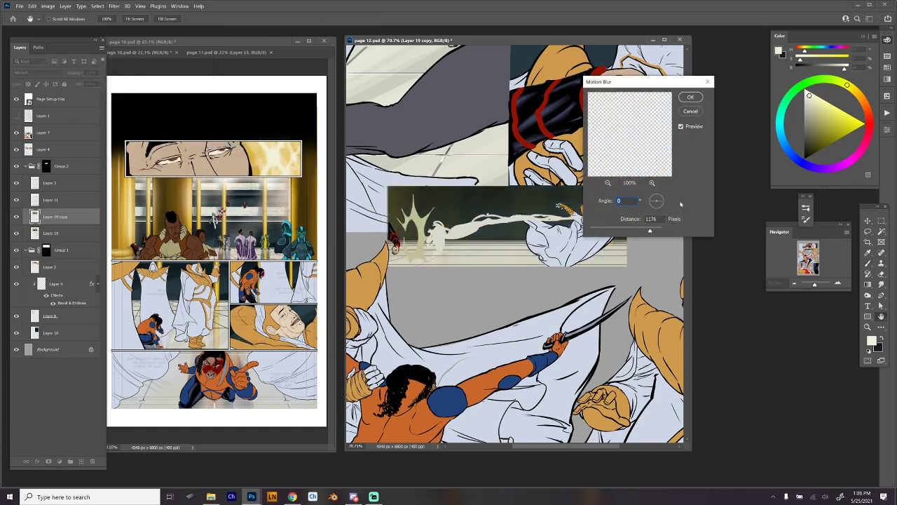
pyautogui.click(691, 98)
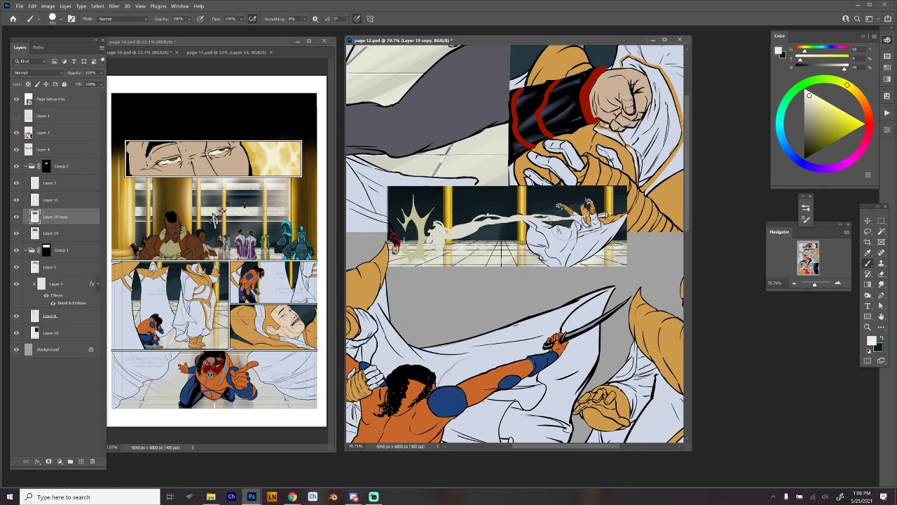
# Apply a horizontal Motion Blur to Layer 19 copy at angle 0 with a distance of about 39 pixels
pyautogui.click(115, 6)
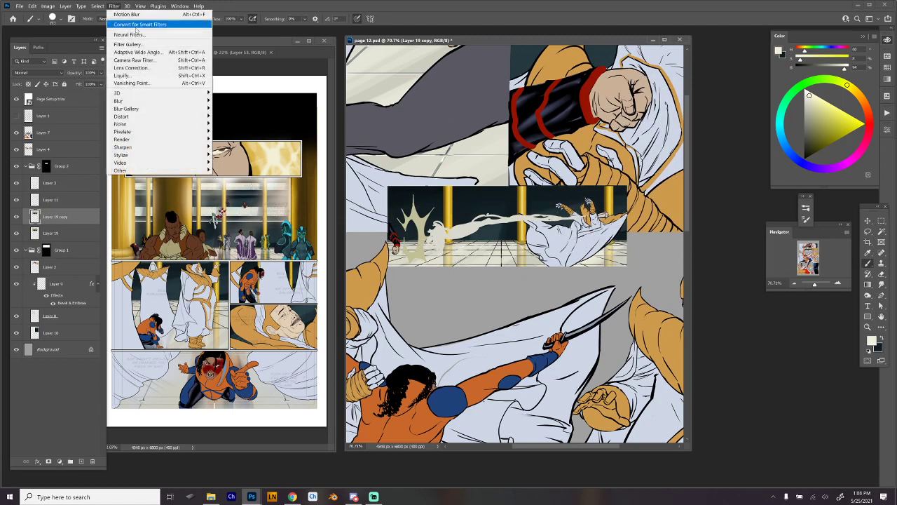
pyautogui.moveTo(161, 101)
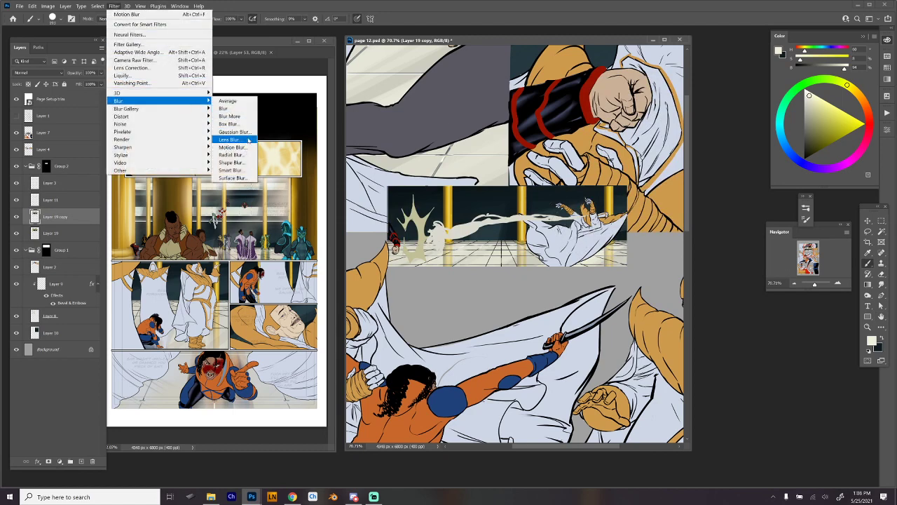
pyautogui.click(238, 147)
pyautogui.moveTo(616, 229)
pyautogui.mouseDown()
pyautogui.moveTo(602, 231)
pyautogui.moveTo(613, 230)
pyautogui.mouseUp()
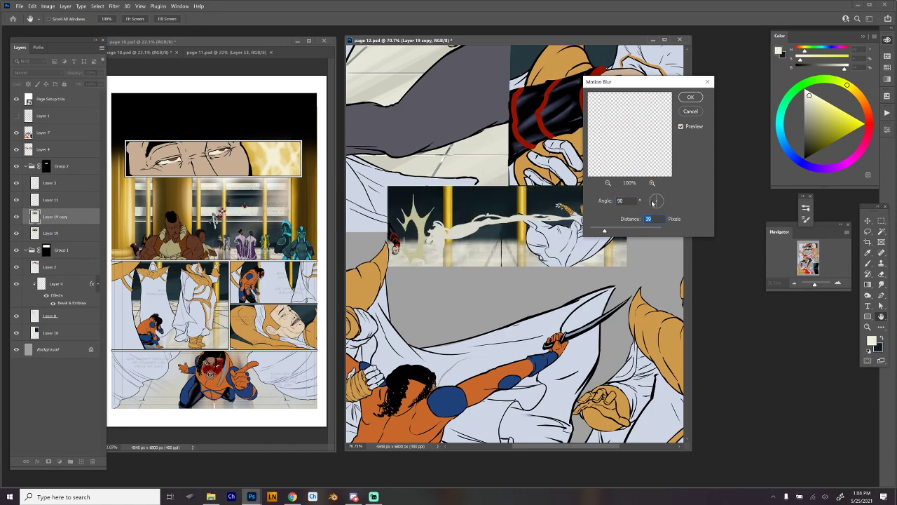
pyautogui.moveTo(658, 200); pyautogui.dragTo(679, 203)
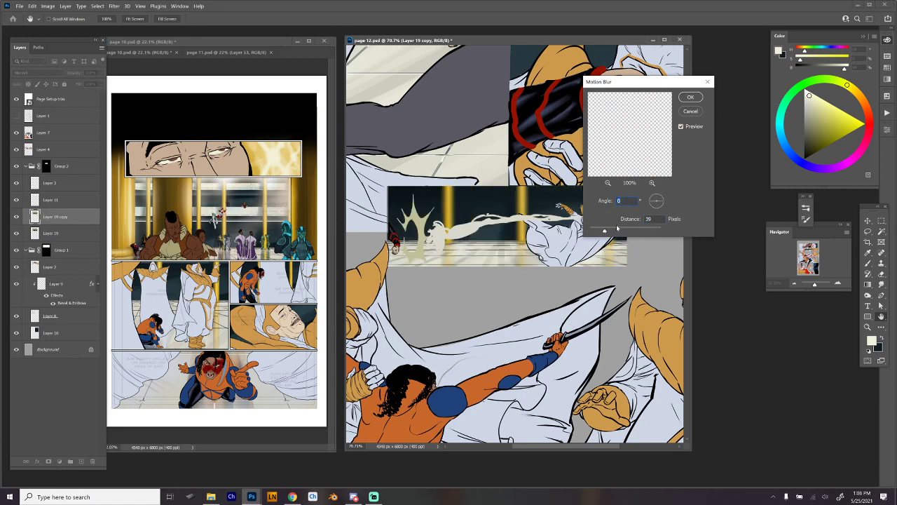
pyautogui.moveTo(593, 230); pyautogui.dragTo(605, 232)
pyautogui.click(690, 97)
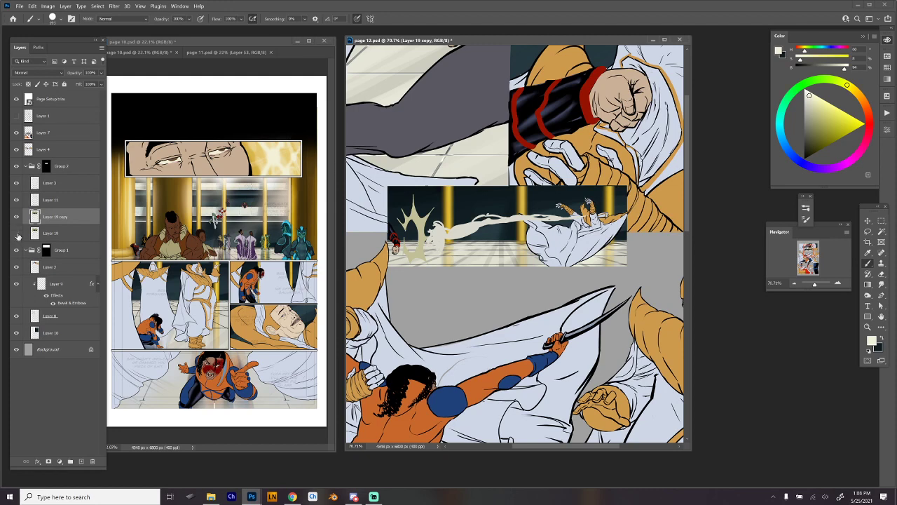
# Examine the blurred inset background up close and in relation to the surrounding panels
pyautogui.click(17, 234)
pyautogui.press('e')
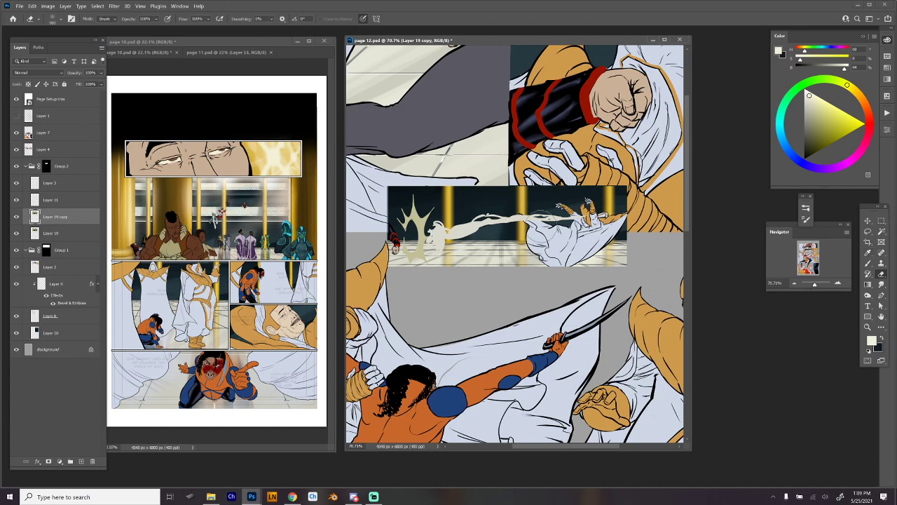
pyautogui.scroll(1, 605, 291)
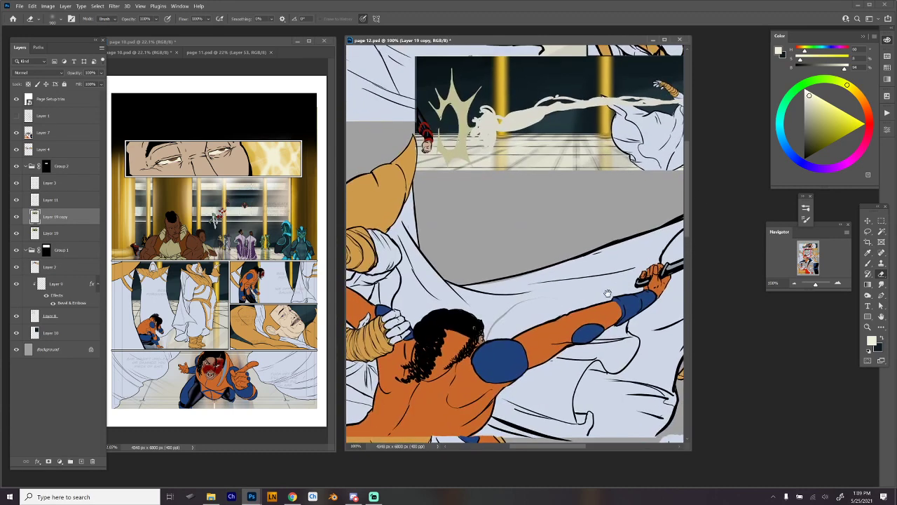
pyautogui.scroll(-2, 566, 264)
pyautogui.moveTo(575, 315); pyautogui.dragTo(532, 307)
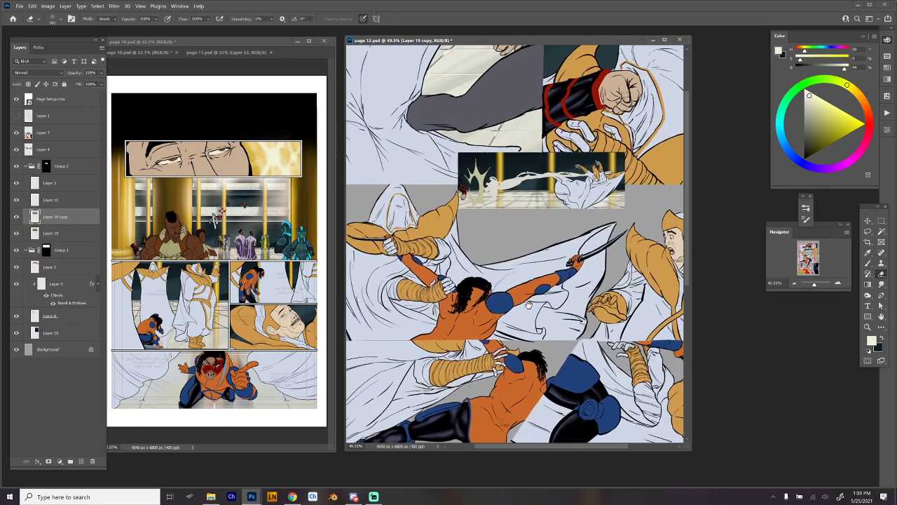
pyautogui.scroll(3, 479, 217)
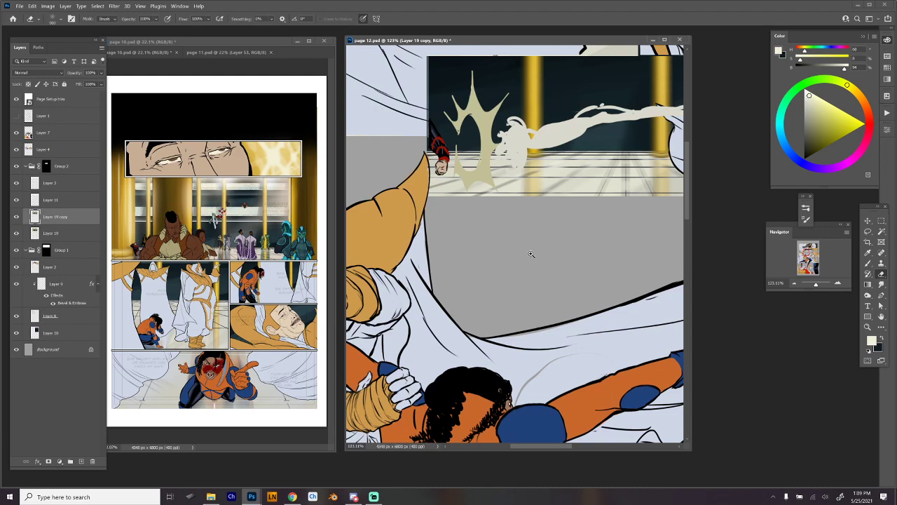
pyautogui.scroll(-3, 531, 254)
pyautogui.scroll(1, 523, 257)
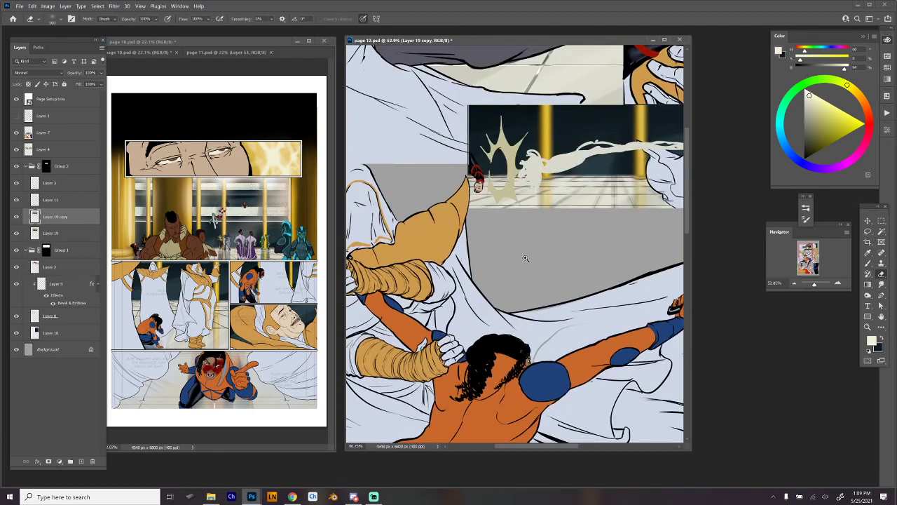
pyautogui.scroll(1, 483, 280)
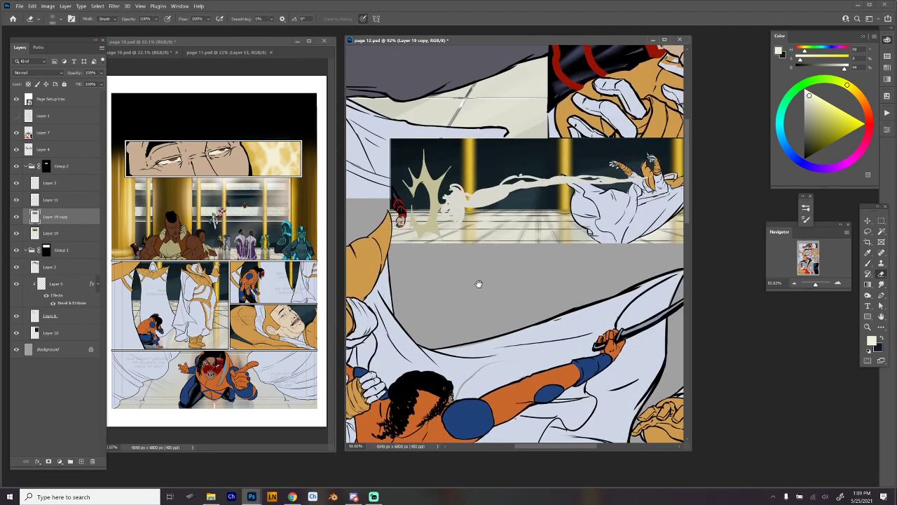
pyautogui.scroll(2, 477, 282)
pyautogui.scroll(-3, 494, 246)
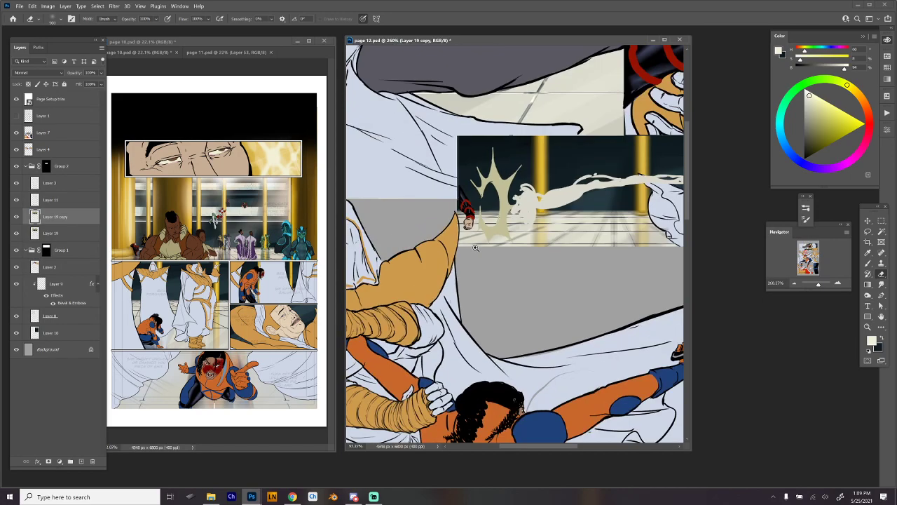
pyautogui.moveTo(506, 279); pyautogui.dragTo(461, 289)
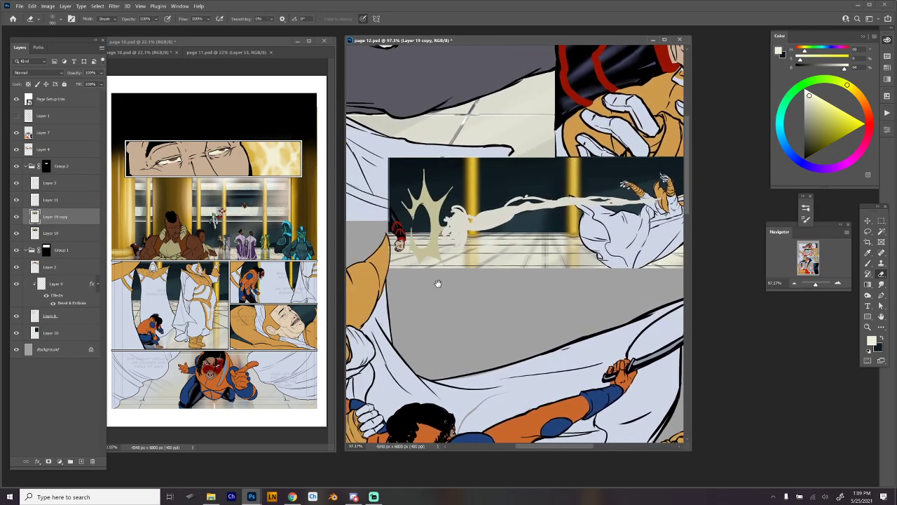
# Load the Group 2 mask as a selection to inspect the inset panel's edges up close, and clear the selection
pyautogui.click(58, 168)
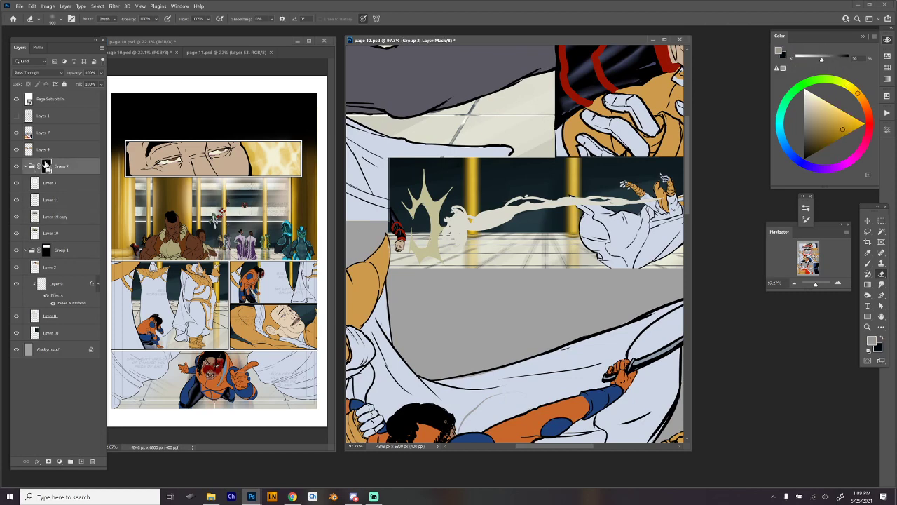
pyautogui.keyDown('ctrl'); pyautogui.click(47, 167); pyautogui.keyUp('ctrl')
pyautogui.scroll(1, 413, 205)
pyautogui.scroll(1, 413, 205)
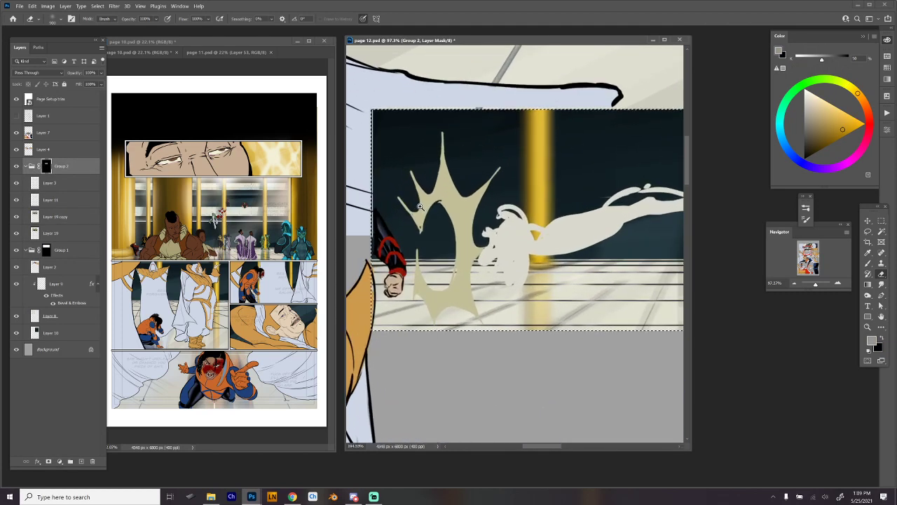
pyautogui.hotkey('ctrl', 'd')
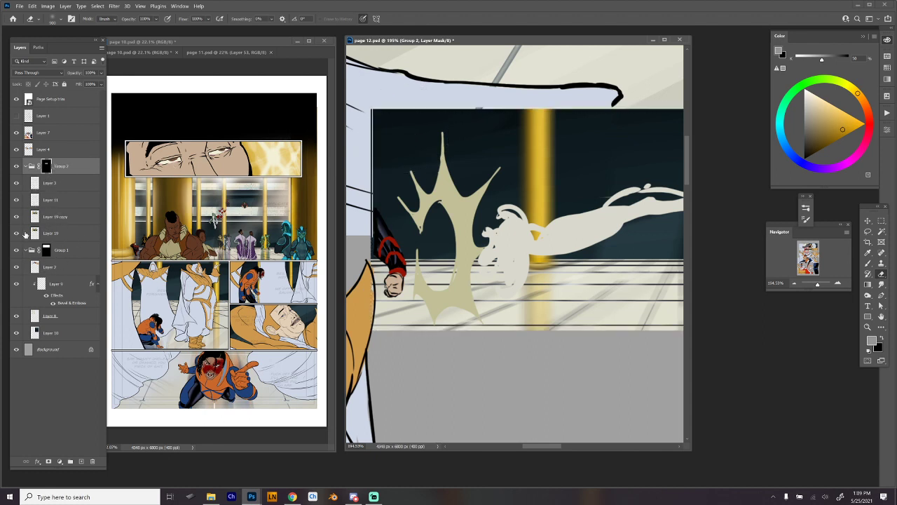
# Try to select and shift a strip of Layer 19 along the inset panel's left edge
pyautogui.click(33, 234)
pyautogui.press('m')
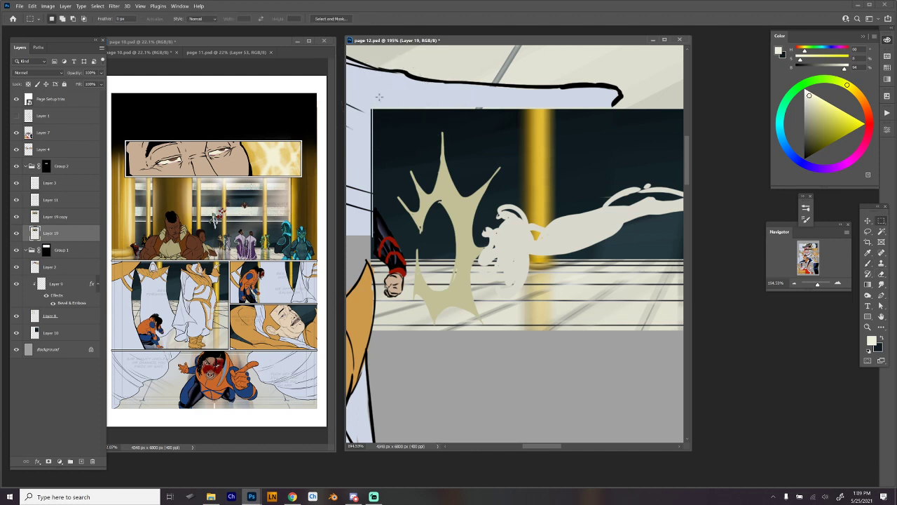
pyautogui.moveTo(365, 106); pyautogui.dragTo(411, 151)
pyautogui.moveTo(364, 98); pyautogui.dragTo(410, 258)
pyautogui.moveTo(397, 226); pyautogui.dragTo(382, 225)
pyautogui.hotkey('ctrl', 'z')
# Try loading the group masks as selections and shifting the inset-shaped selection on Layer 19, and clear the selection
pyautogui.click(45, 249)
pyautogui.keyDown('ctrl'); pyautogui.click(45, 249); pyautogui.keyUp('ctrl')
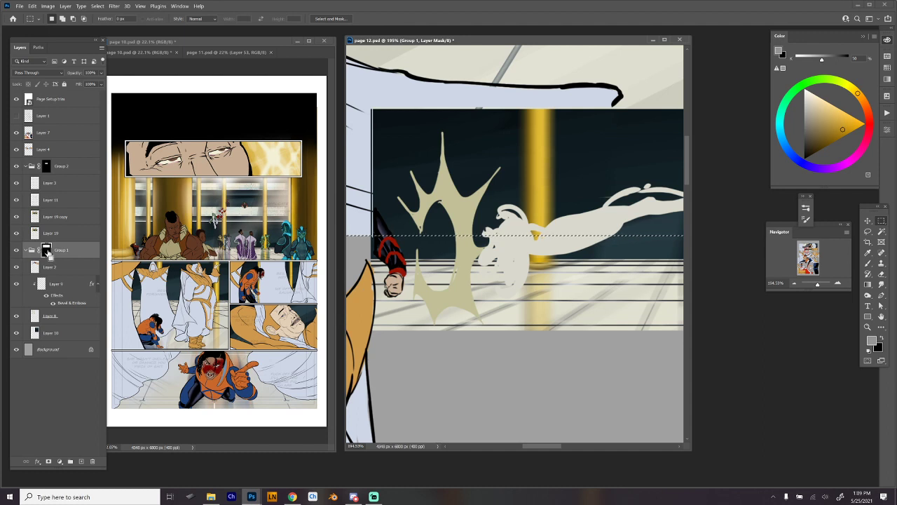
pyautogui.keyDown('ctrl'); pyautogui.click(47, 168); pyautogui.keyUp('ctrl')
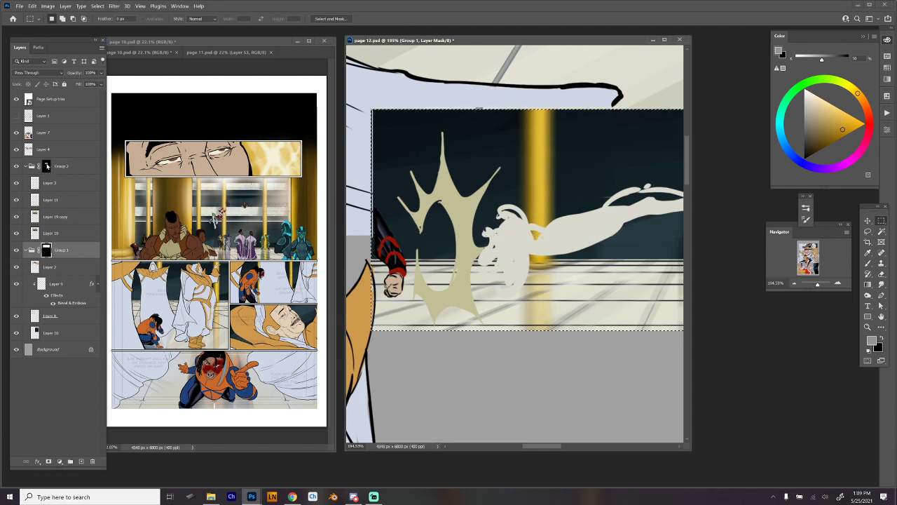
pyautogui.click(51, 233)
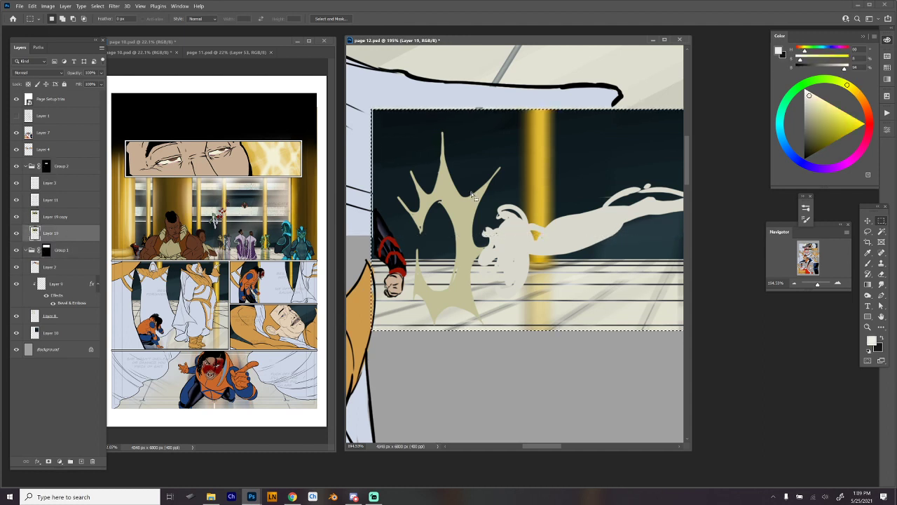
pyautogui.moveTo(470, 194); pyautogui.dragTo(452, 203)
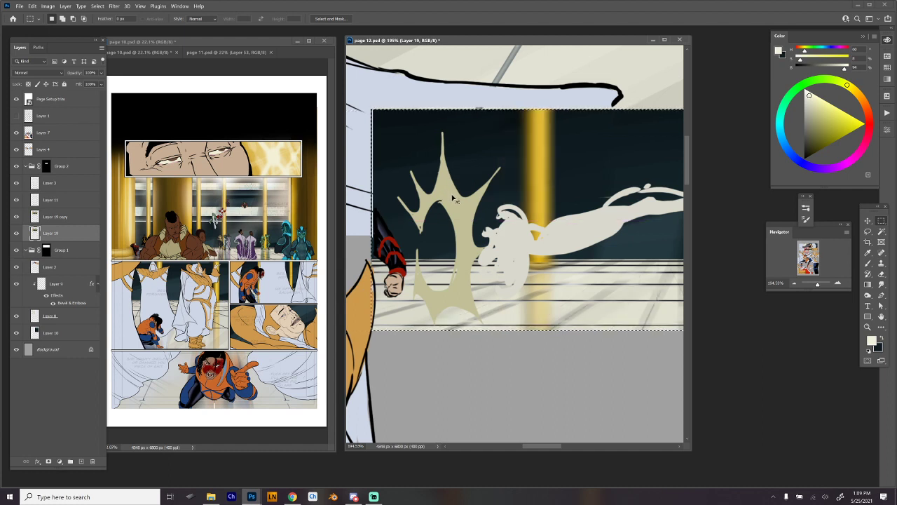
pyautogui.hotkey('ctrl', 'z')
pyautogui.hotkey('ctrl', 'd')
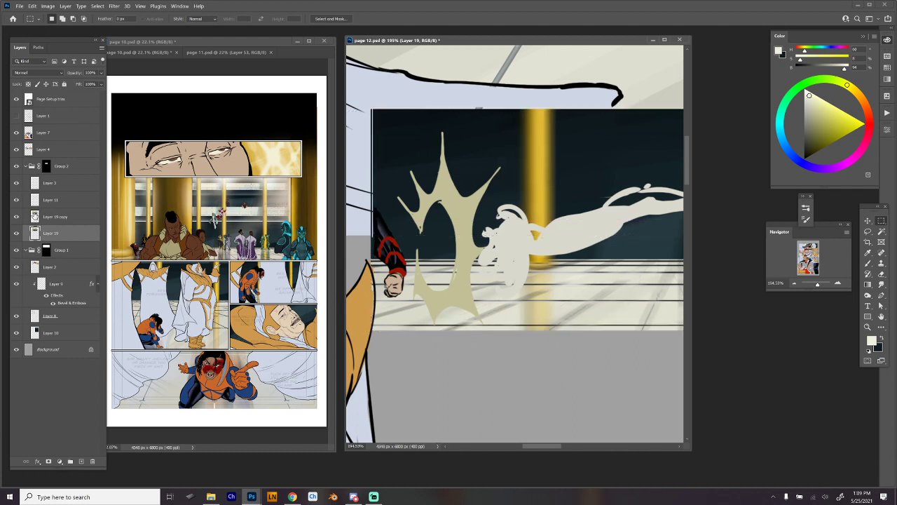
# Compare the motion-blurred and sharp versions of the inset background by toggling the visibility of Layer 19 copy and Layer 19
pyautogui.click(35, 217)
pyautogui.click(17, 217)
pyautogui.click(17, 218)
pyautogui.click(22, 235)
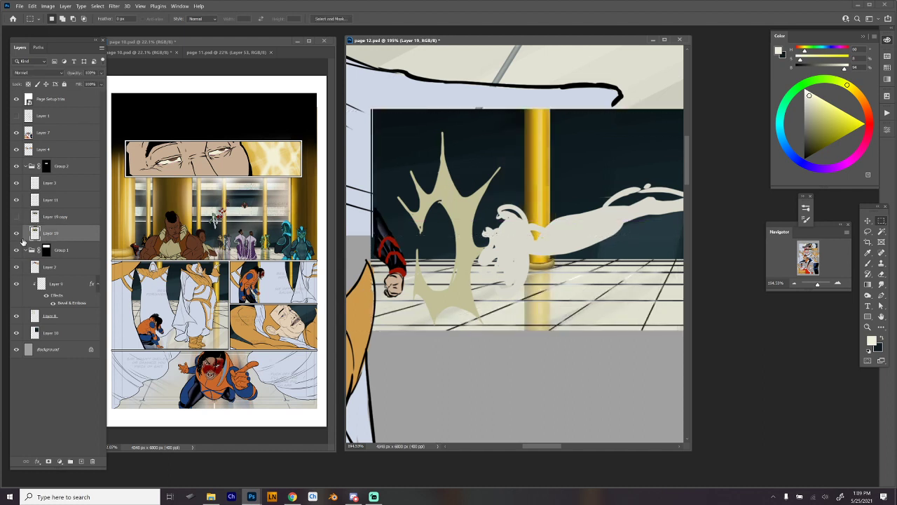
pyautogui.click(16, 234)
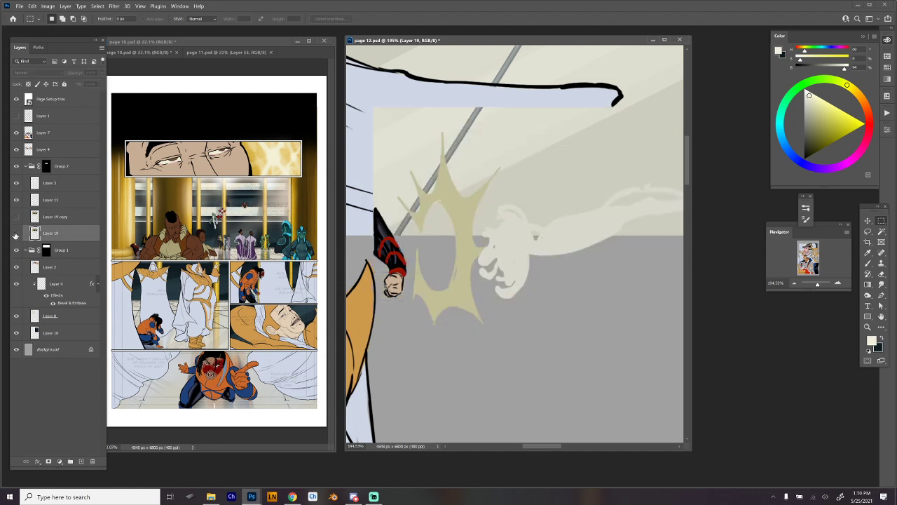
pyautogui.click(16, 234)
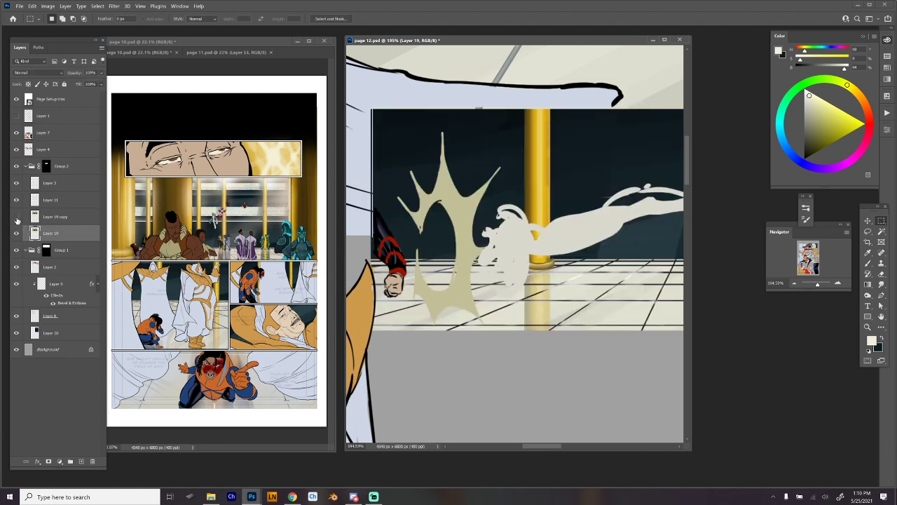
pyautogui.click(16, 218)
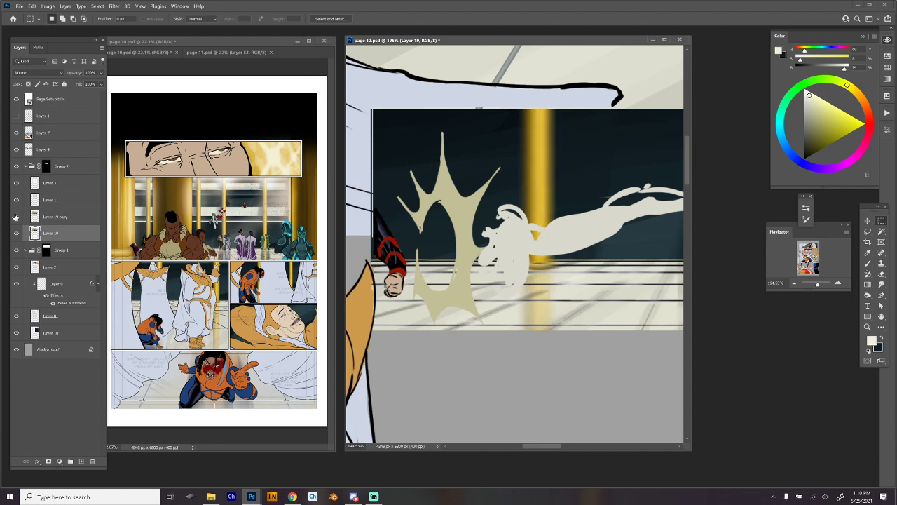
pyautogui.click(16, 217)
pyautogui.click(16, 217)
# Try to narrow the Group 2 mask slightly from the inset panel's left edge
pyautogui.click(46, 165)
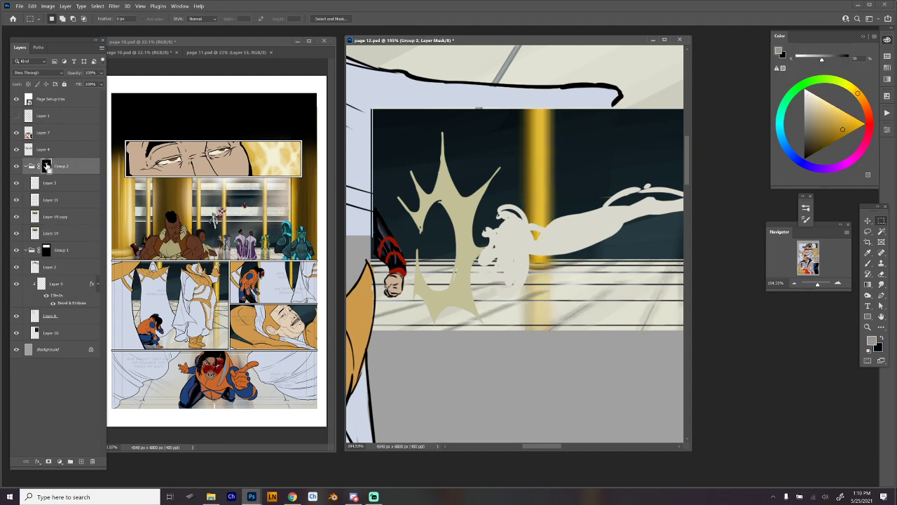
pyautogui.keyDown('ctrl'); pyautogui.click(46, 165); pyautogui.keyUp('ctrl')
pyautogui.hotkey('ctrl', 't')
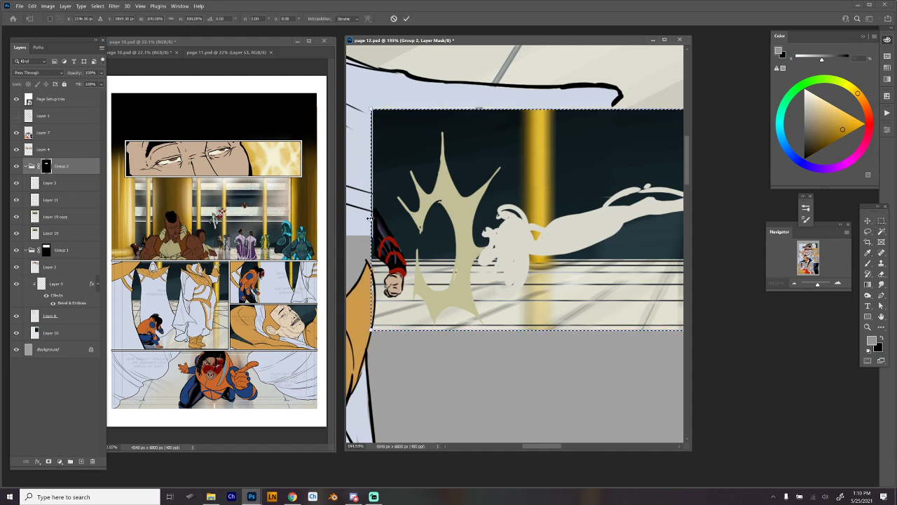
pyautogui.moveTo(370, 220); pyautogui.dragTo(374, 218)
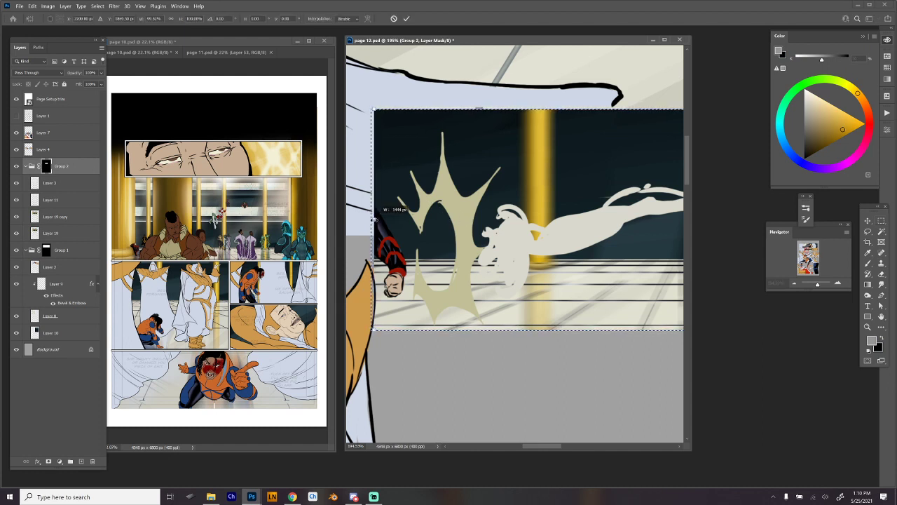
pyautogui.press('Return')
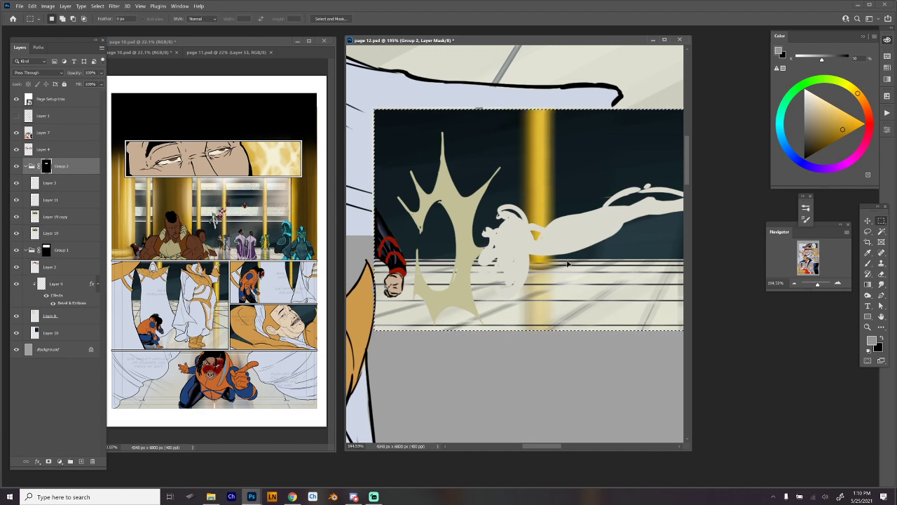
pyautogui.click(445, 240)
pyautogui.click(414, 226)
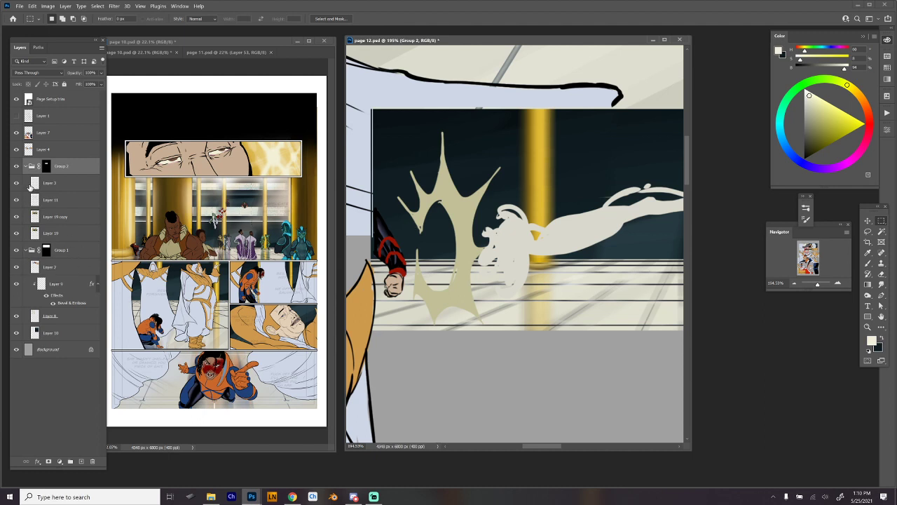
# Try to delete a narrow strip of Layer 11 along the inset panel's left edge, and clear the selection
pyautogui.click(15, 200)
pyautogui.click(16, 200)
pyautogui.click(35, 202)
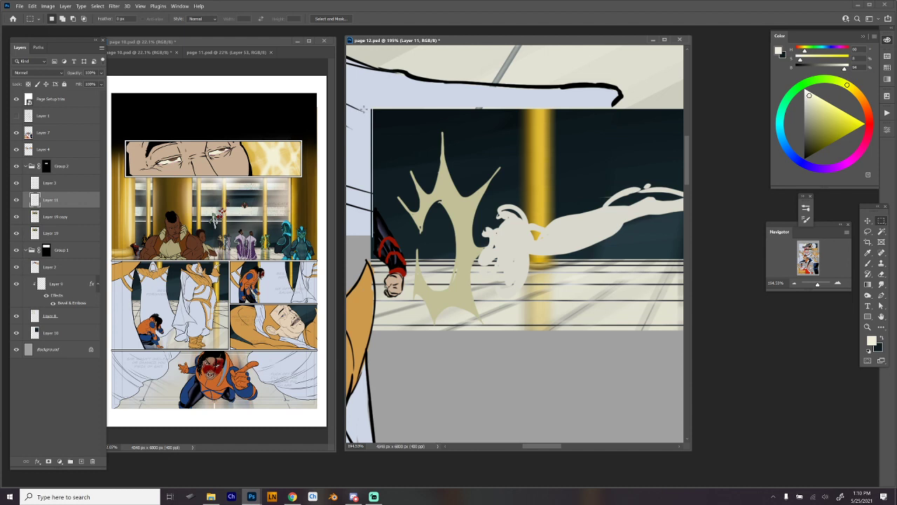
pyautogui.moveTo(361, 105); pyautogui.dragTo(378, 242)
pyautogui.press('Delete')
pyautogui.hotkey('ctrl', 'd')
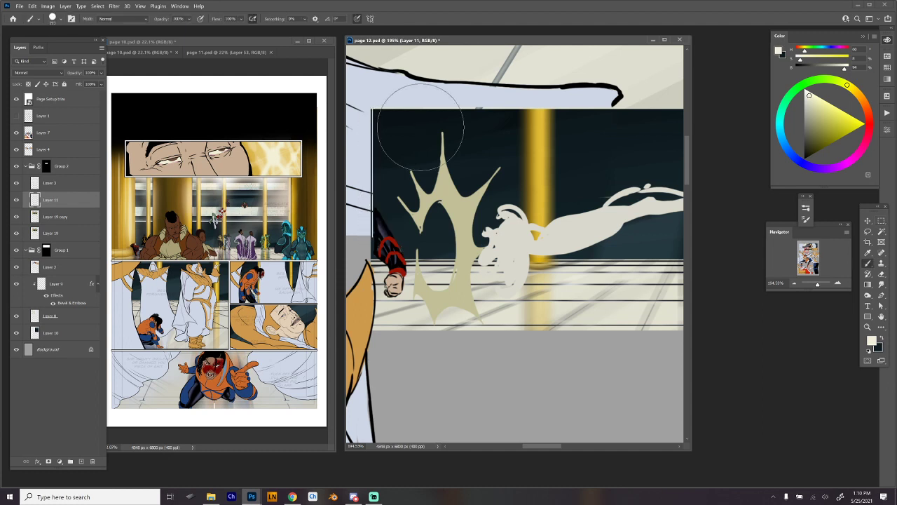
# On Layer 11, sample the black of the arm and paint over the gap along the inset panel's left edge with a small hard round brush
pyautogui.press('b')
pyautogui.click(16, 183)
pyautogui.click(16, 184)
pyautogui.click(17, 201)
pyautogui.click(17, 201)
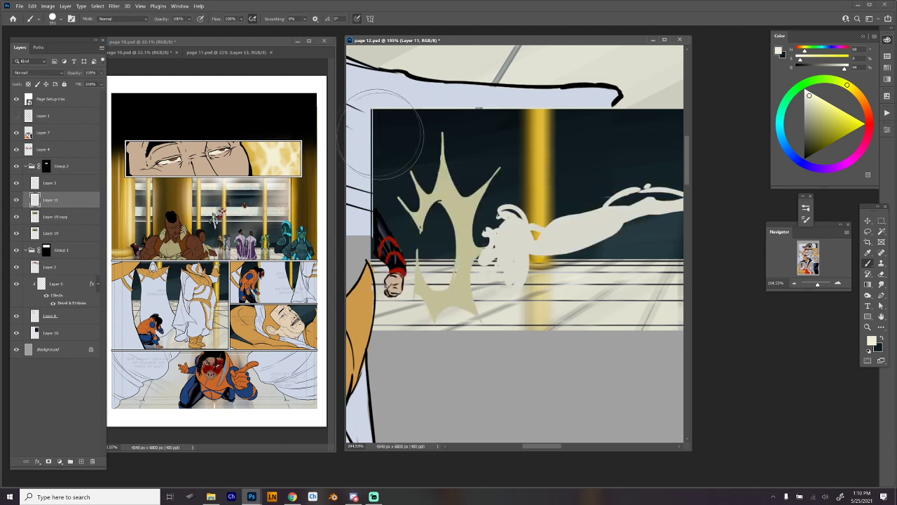
pyautogui.press('ISO_Level3_Shift')
pyautogui.keyDown('alt'); pyautogui.click(379, 212); pyautogui.keyUp('alt')
pyautogui.rightClick(378, 212)
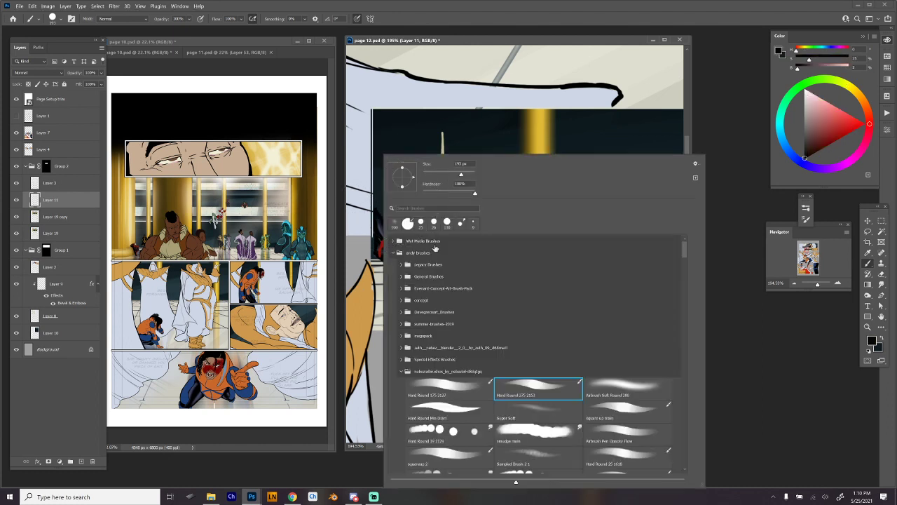
pyautogui.click(473, 410)
pyautogui.press('Return')
pyautogui.moveTo(375, 200)
pyautogui.mouseDown()
pyautogui.moveTo(373, 236)
pyautogui.moveTo(377, 92)
pyautogui.mouseUp()
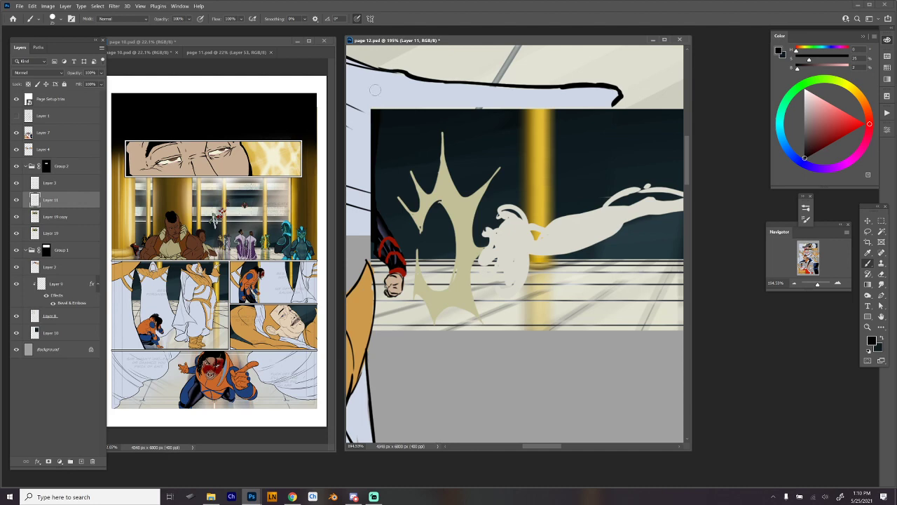
# Move Group 2 above Layer 7 and Layer 4 in the layer stack and collapse the group
pyautogui.scroll(-6, 476, 276)
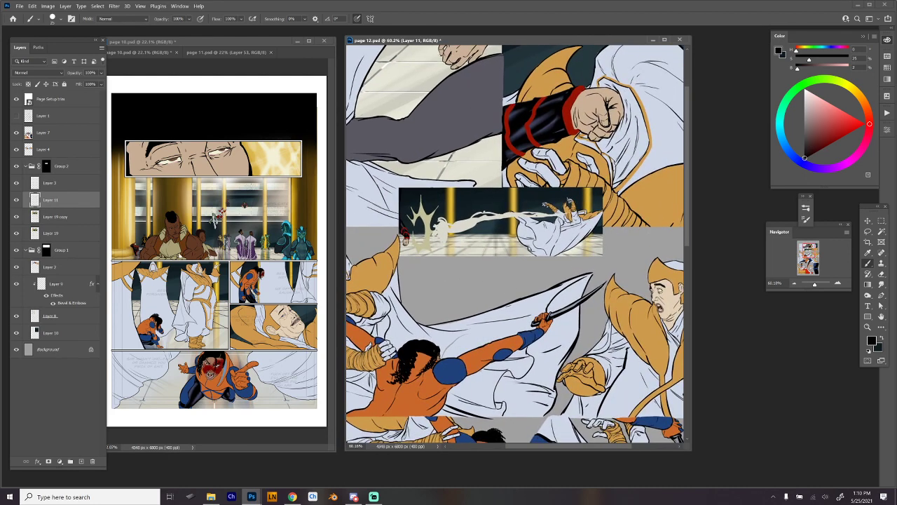
pyautogui.moveTo(63, 133); pyautogui.dragTo(66, 124)
pyautogui.scroll(-6, 545, 279)
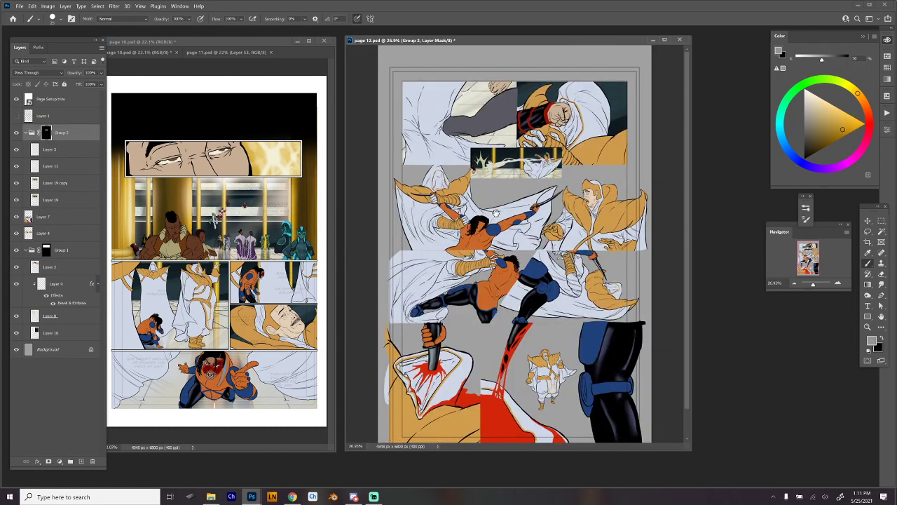
pyautogui.scroll(2, 510, 213)
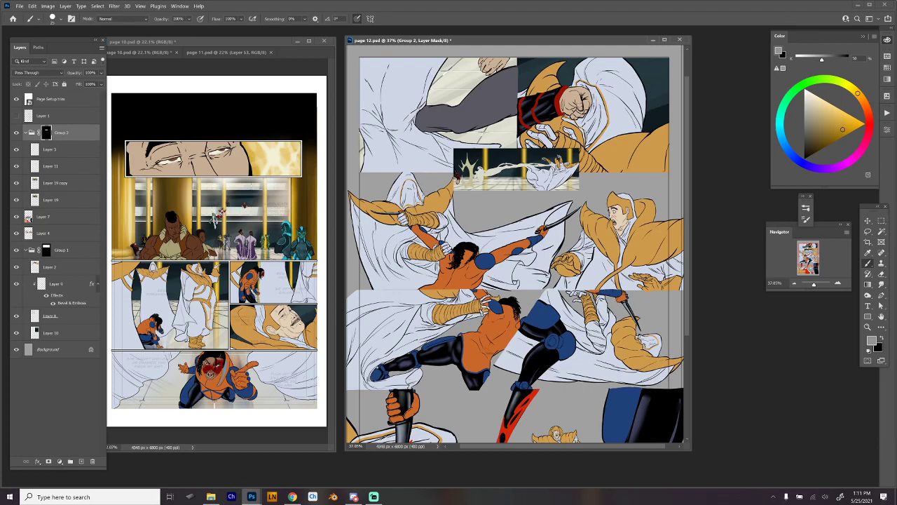
pyautogui.moveTo(456, 254); pyautogui.dragTo(442, 238)
pyautogui.moveTo(420, 358)
pyautogui.mouseDown()
pyautogui.moveTo(429, 325)
pyautogui.moveTo(434, 353)
pyautogui.mouseUp()
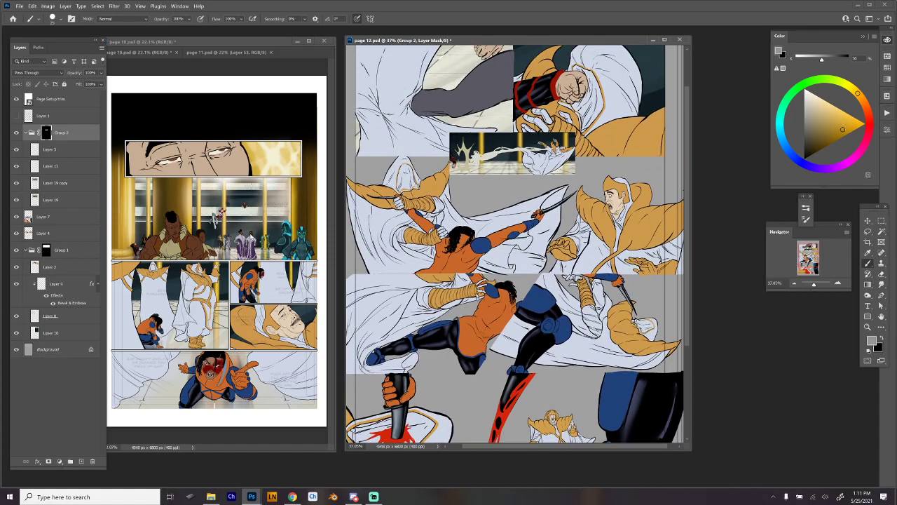
pyautogui.click(25, 132)
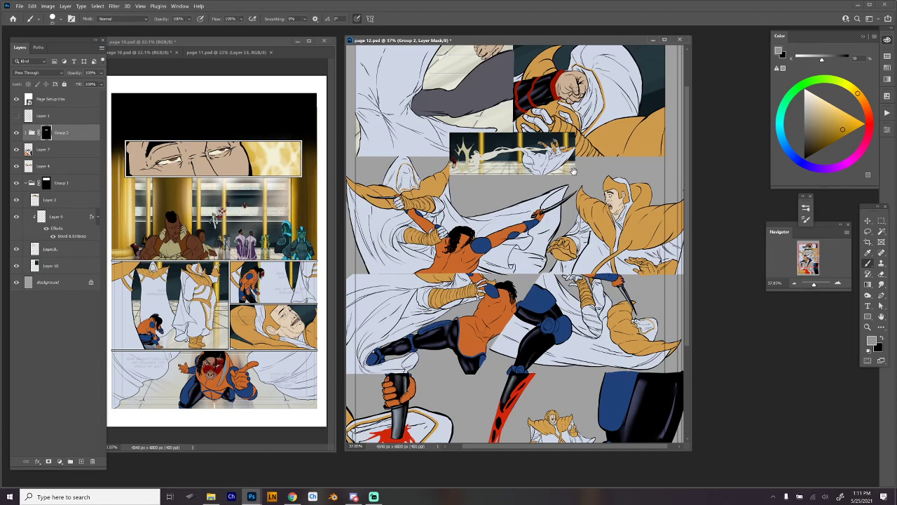
# Load the Group 1 mask as a selection, stretch it slightly upward past the first row's upper edge, and clear the selection
pyautogui.scroll(2, 545, 166)
pyautogui.moveTo(512, 343)
pyautogui.mouseDown()
pyautogui.moveTo(522, 268)
pyautogui.moveTo(513, 344)
pyautogui.mouseUp()
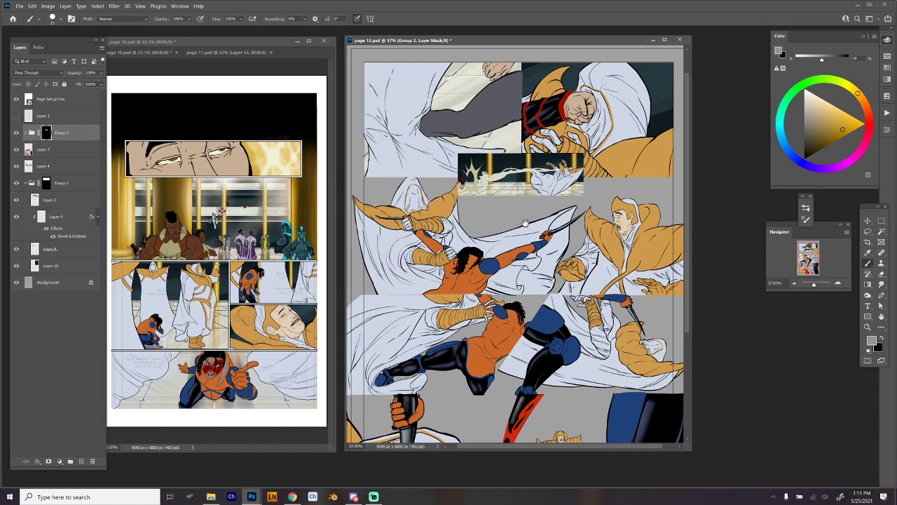
pyautogui.moveTo(525, 222); pyautogui.dragTo(534, 294)
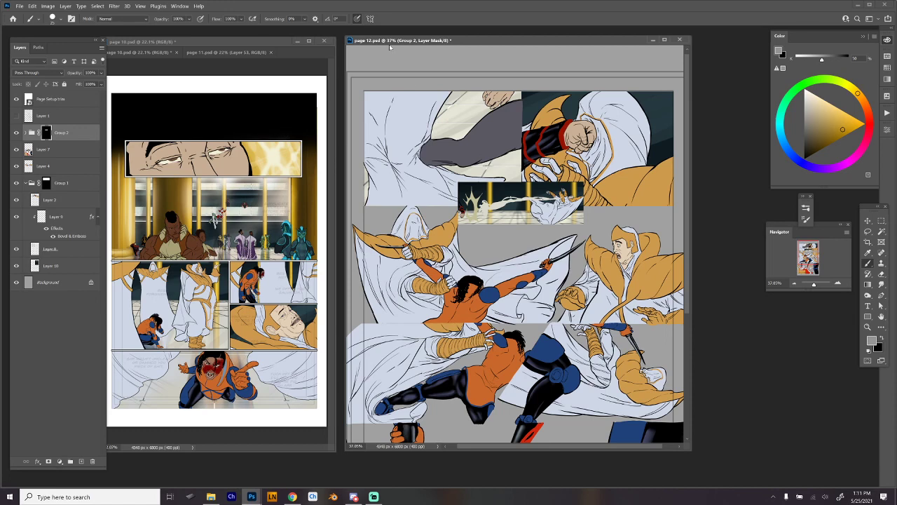
pyautogui.moveTo(461, 40); pyautogui.dragTo(453, 39)
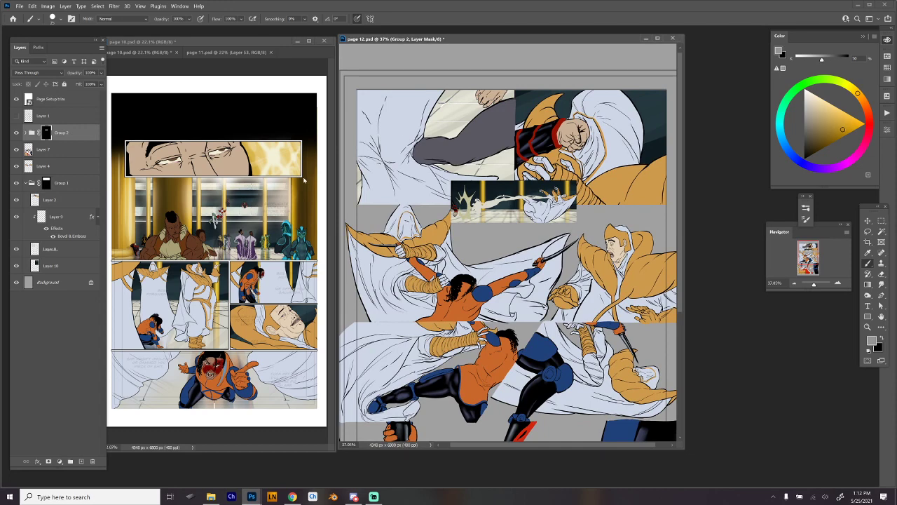
pyautogui.click(46, 184)
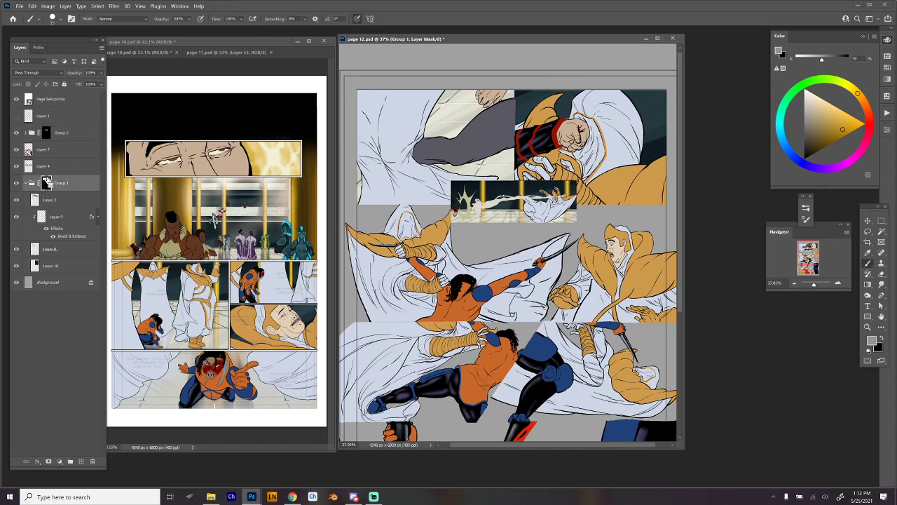
pyautogui.keyDown('ctrl'); pyautogui.click(47, 183); pyautogui.keyUp('ctrl')
pyautogui.hotkey('ctrl', 't')
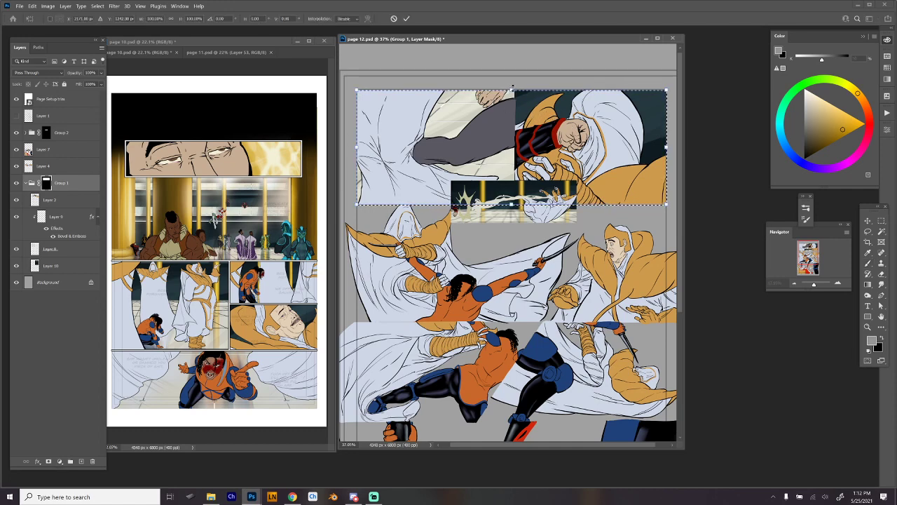
pyautogui.moveTo(513, 89); pyautogui.dragTo(516, 87)
pyautogui.press('Return')
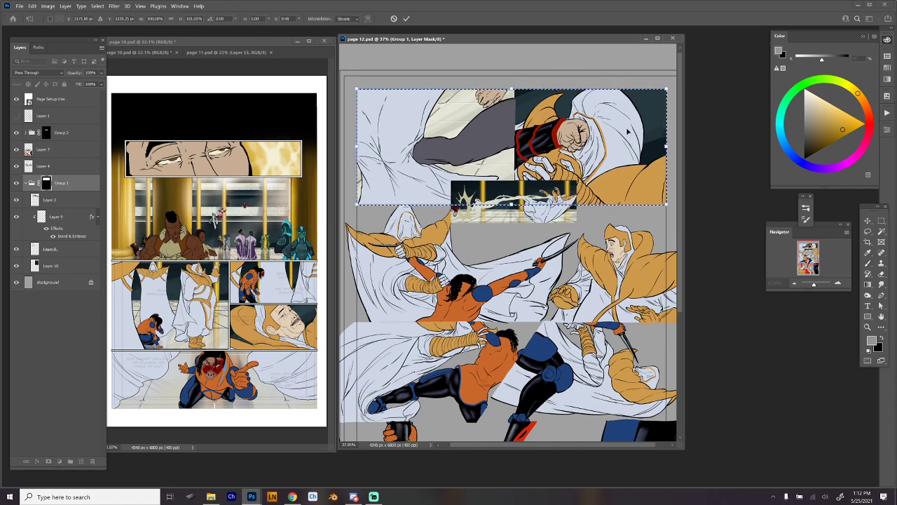
pyautogui.press('b')
pyautogui.hotkey('ctrl', 'd')
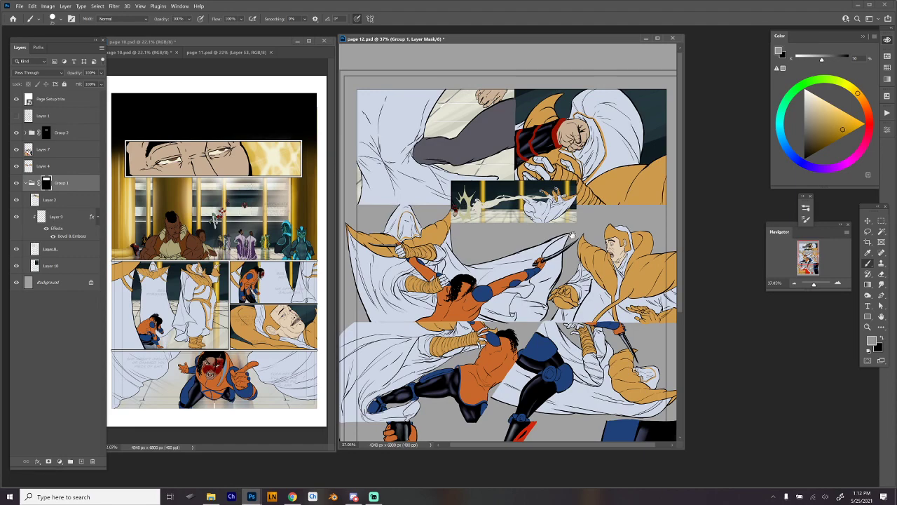
# Shift the second-row figures on Layer 4 slightly to the left
pyautogui.moveTo(571, 234); pyautogui.dragTo(565, 184)
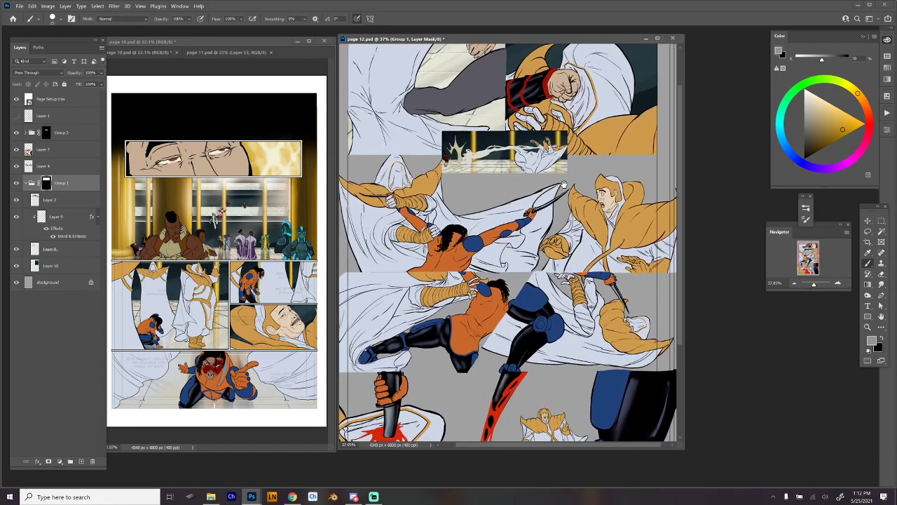
pyautogui.moveTo(534, 257); pyautogui.dragTo(530, 313)
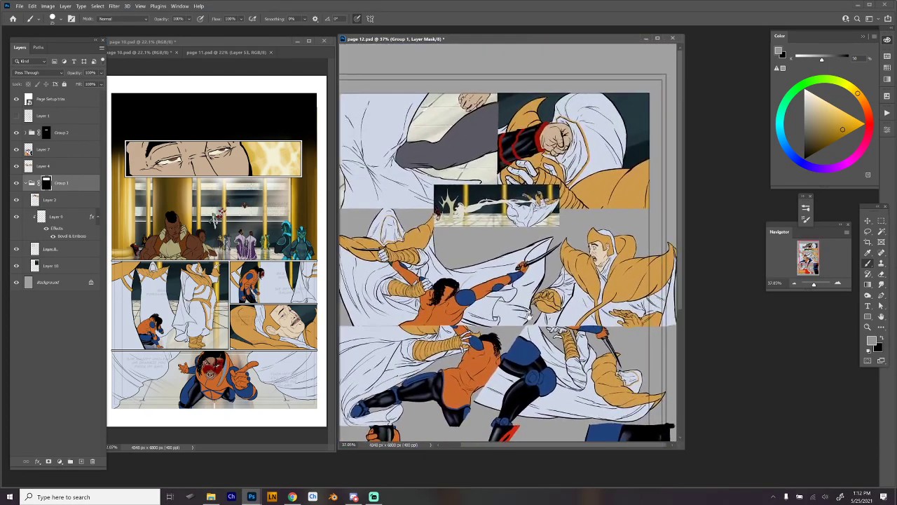
pyautogui.scroll(-2, 530, 314)
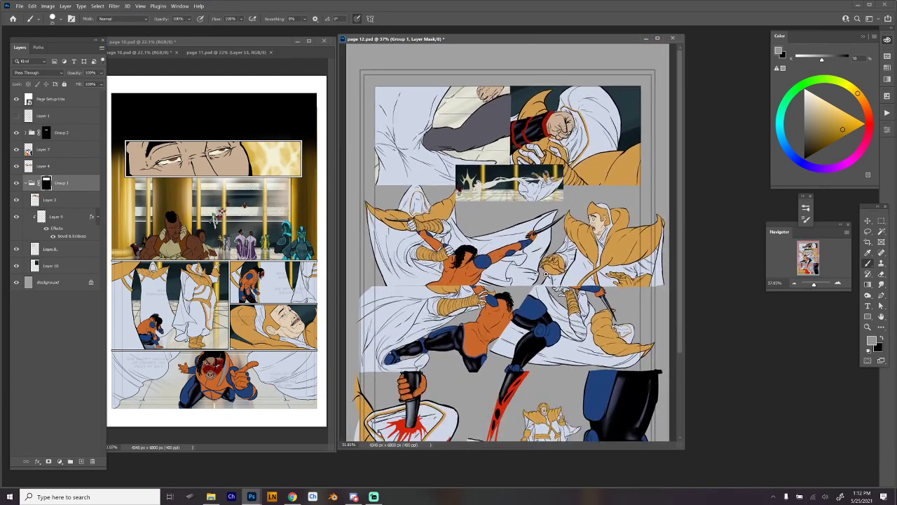
pyautogui.moveTo(544, 274); pyautogui.dragTo(539, 263)
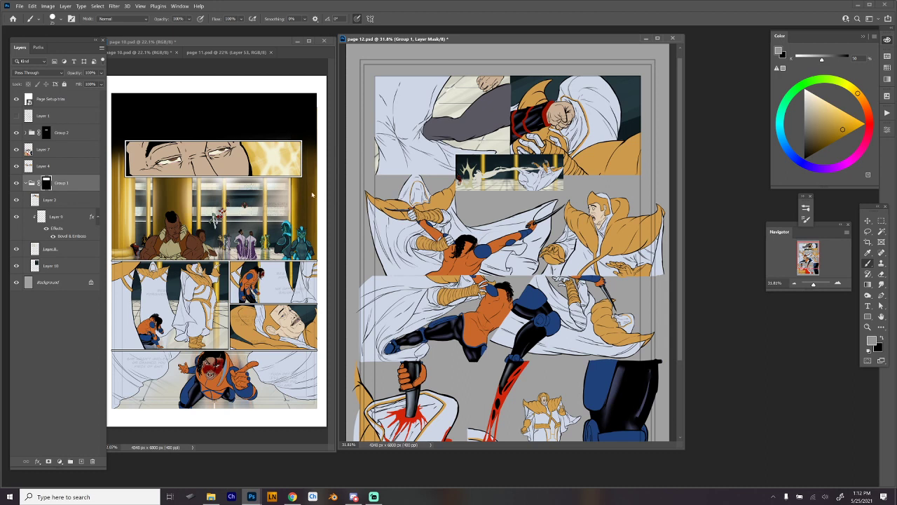
pyautogui.click(33, 201)
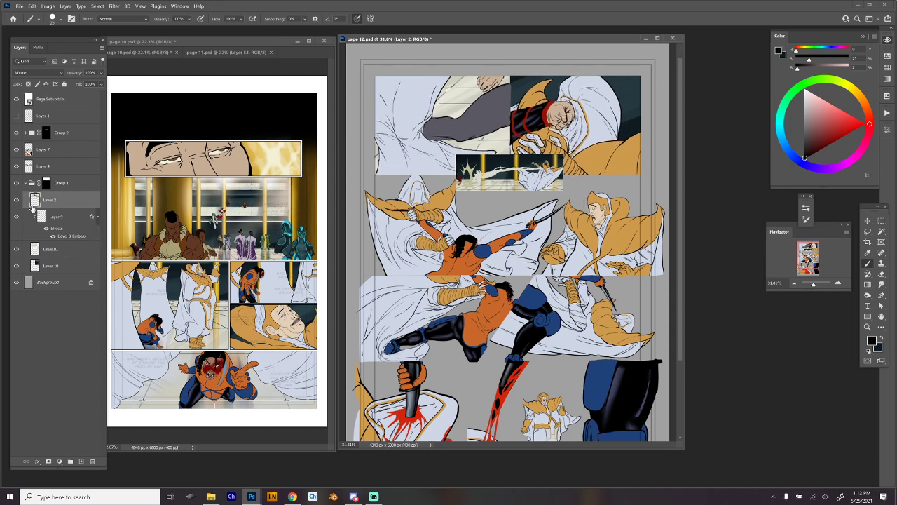
pyautogui.click(25, 167)
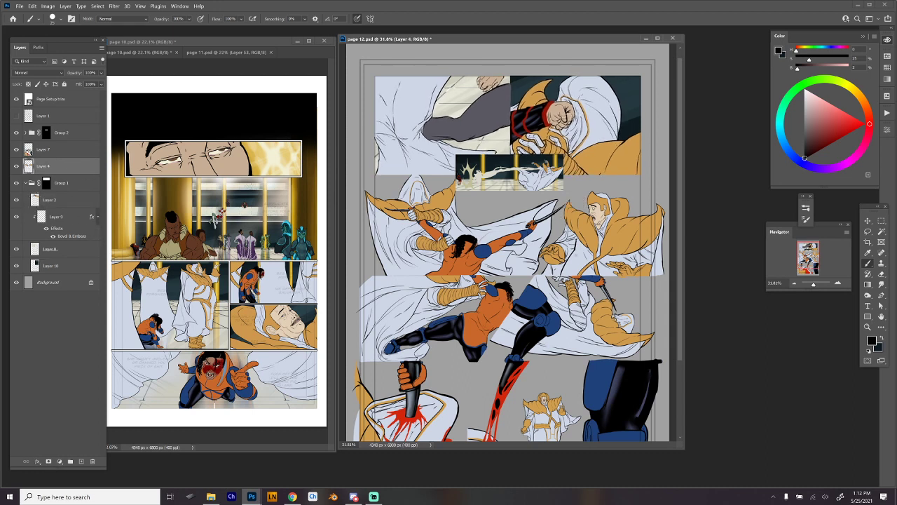
pyautogui.moveTo(638, 255); pyautogui.dragTo(632, 254)
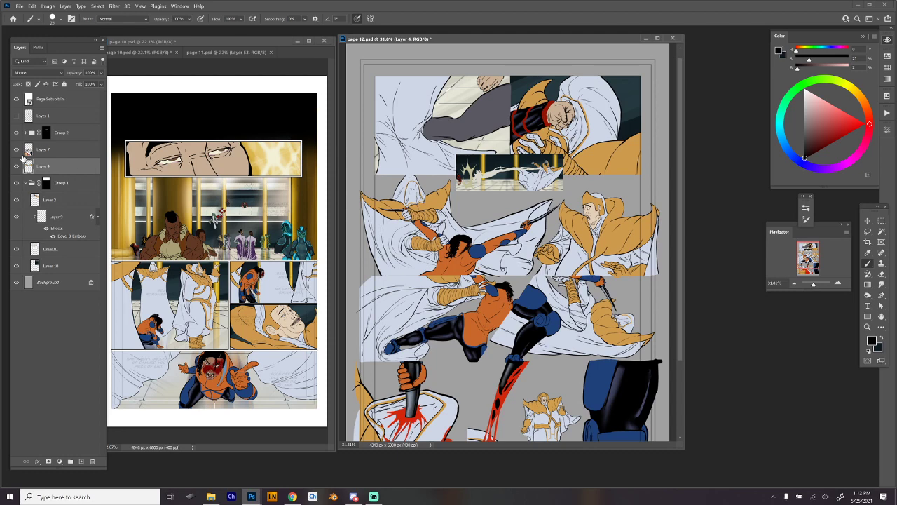
# Identify the artwork on Layer 7, move Layer 4 above it in the layer stack, and save the document
pyautogui.click(16, 150)
pyautogui.click(16, 150)
pyautogui.moveTo(54, 167); pyautogui.dragTo(49, 147)
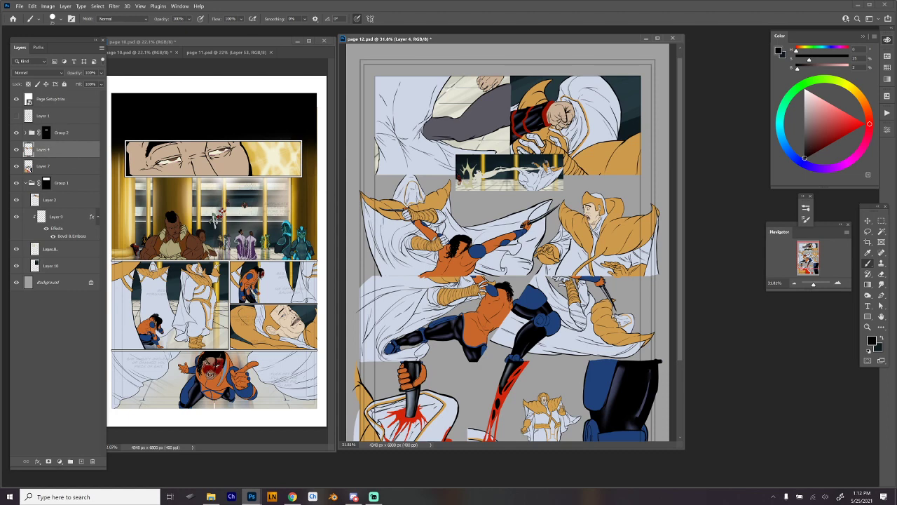
pyautogui.hotkey('ctrl', 's')
pyautogui.scroll(3, 493, 290)
pyautogui.scroll(-3, 494, 290)
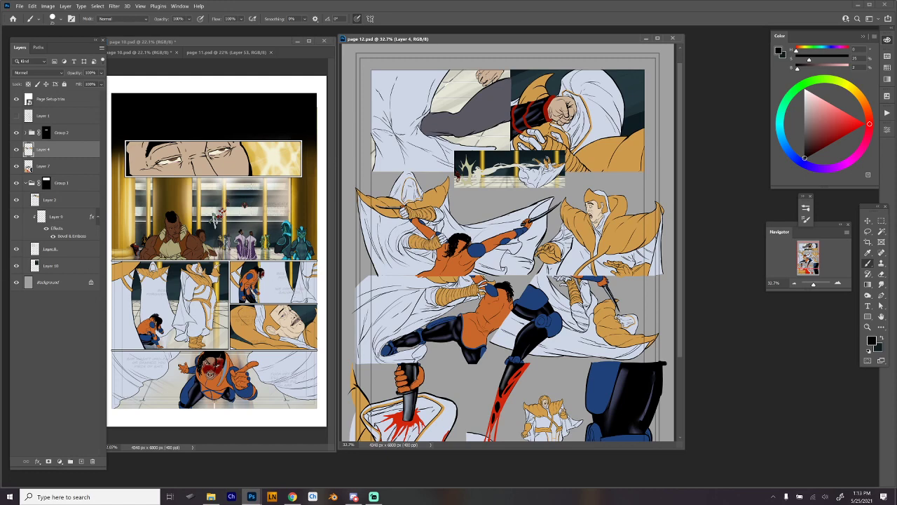
pyautogui.hotkey('alt', 'Tab')
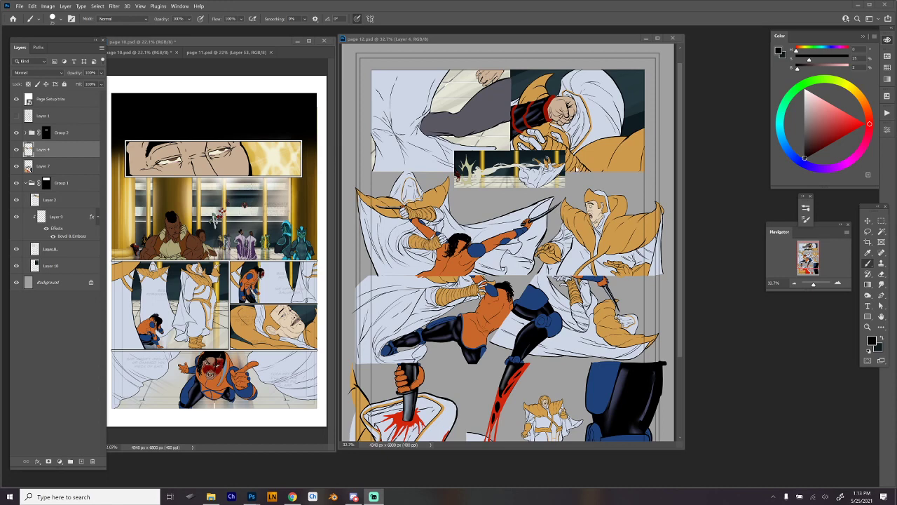
pyautogui.click(478, 33)
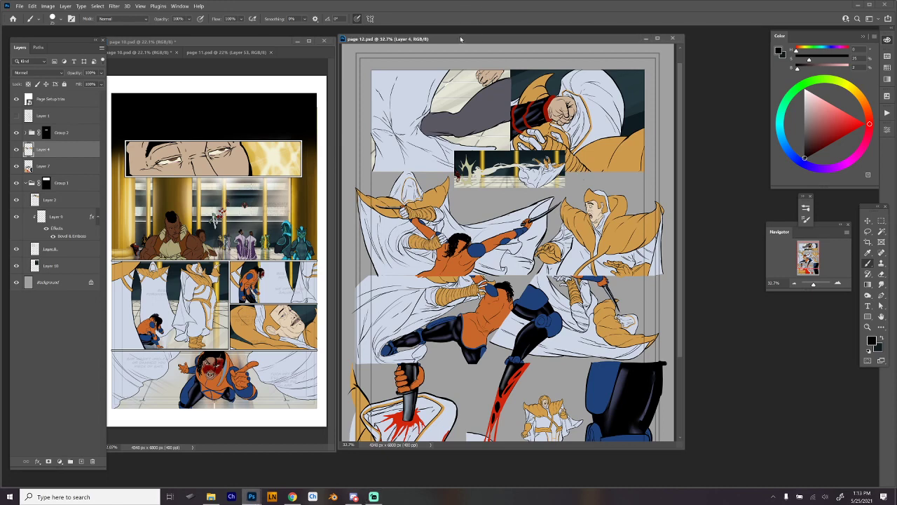
pyautogui.scroll(-3, 582, 275)
pyautogui.scroll(2, 582, 276)
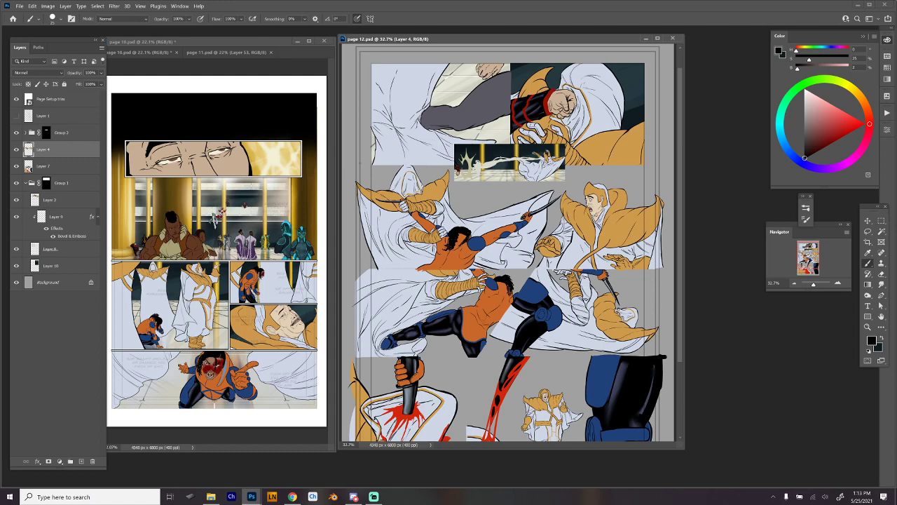
# Put the second-row figures' Layer 4 into its own new layer group and save the page 12 document
pyautogui.press('m')
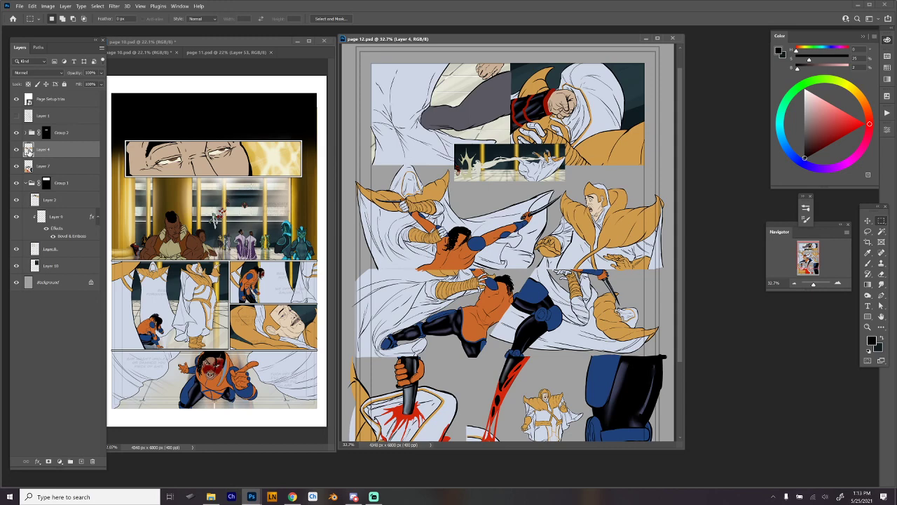
pyautogui.hotkey('ctrl', 'g')
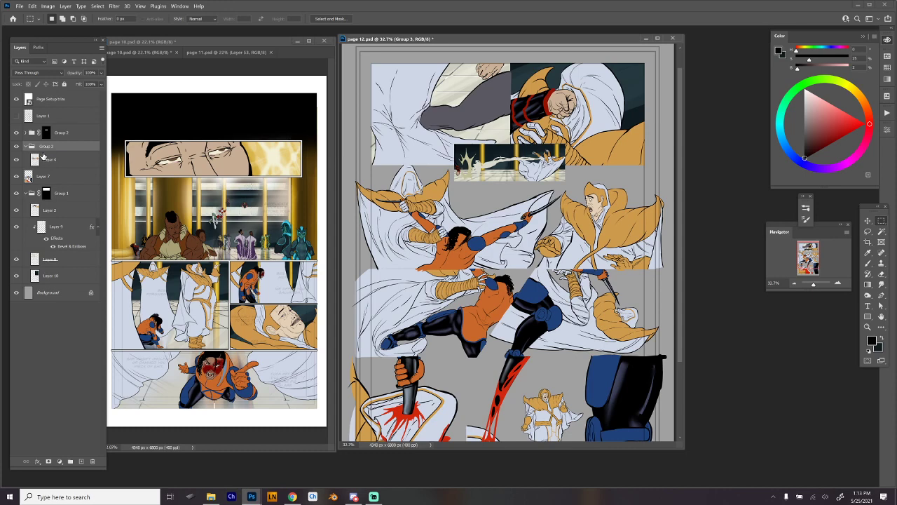
pyautogui.scroll(-3, 520, 304)
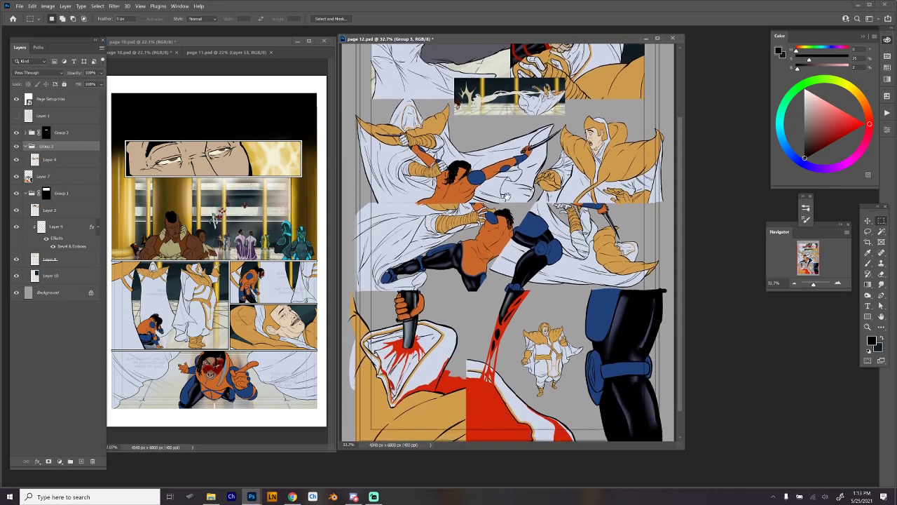
pyautogui.moveTo(540, 131); pyautogui.dragTo(544, 227)
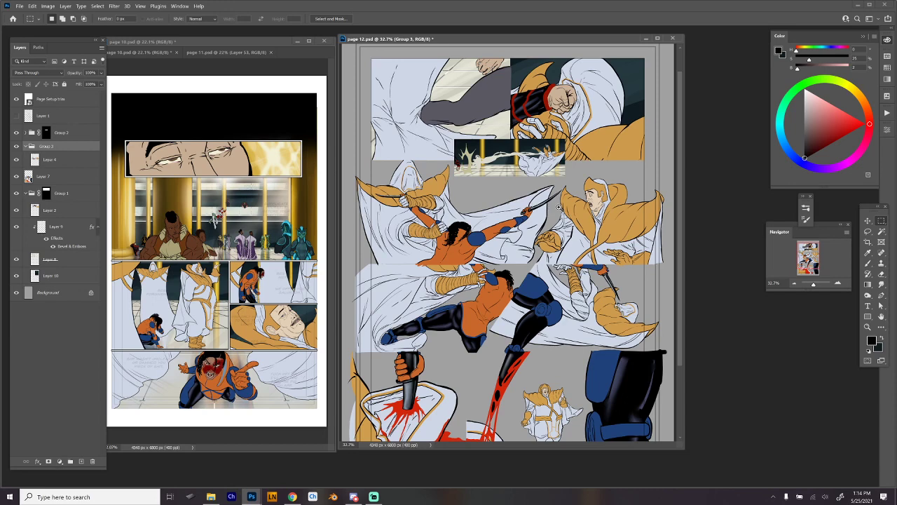
pyautogui.scroll(1, 553, 209)
pyautogui.scroll(-3, 553, 209)
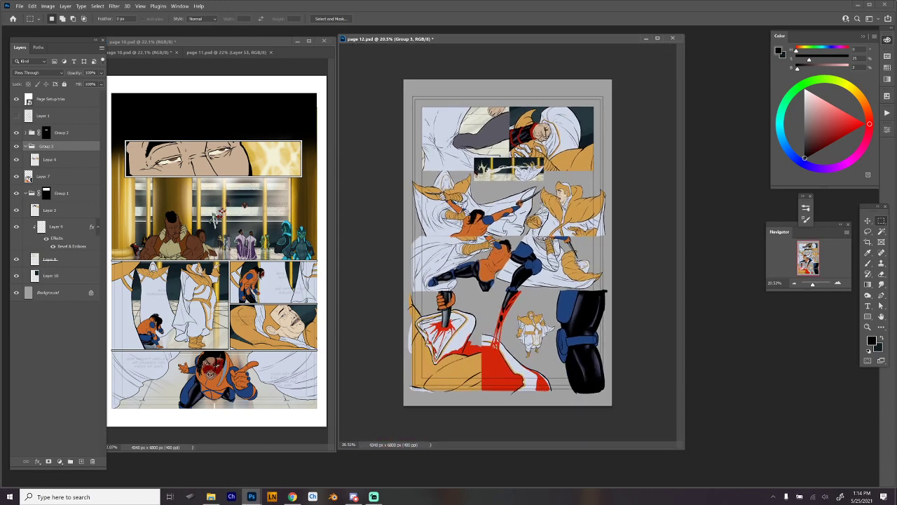
pyautogui.hotkey('ctrl', 's')
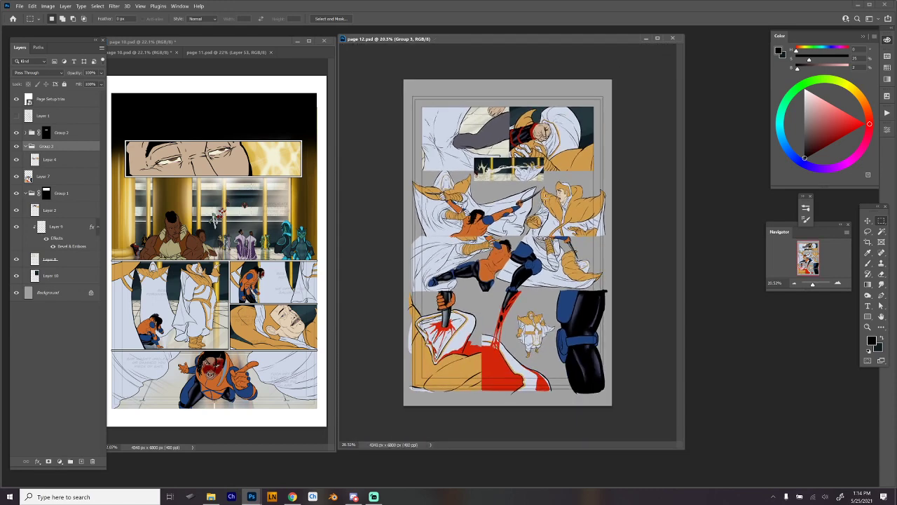